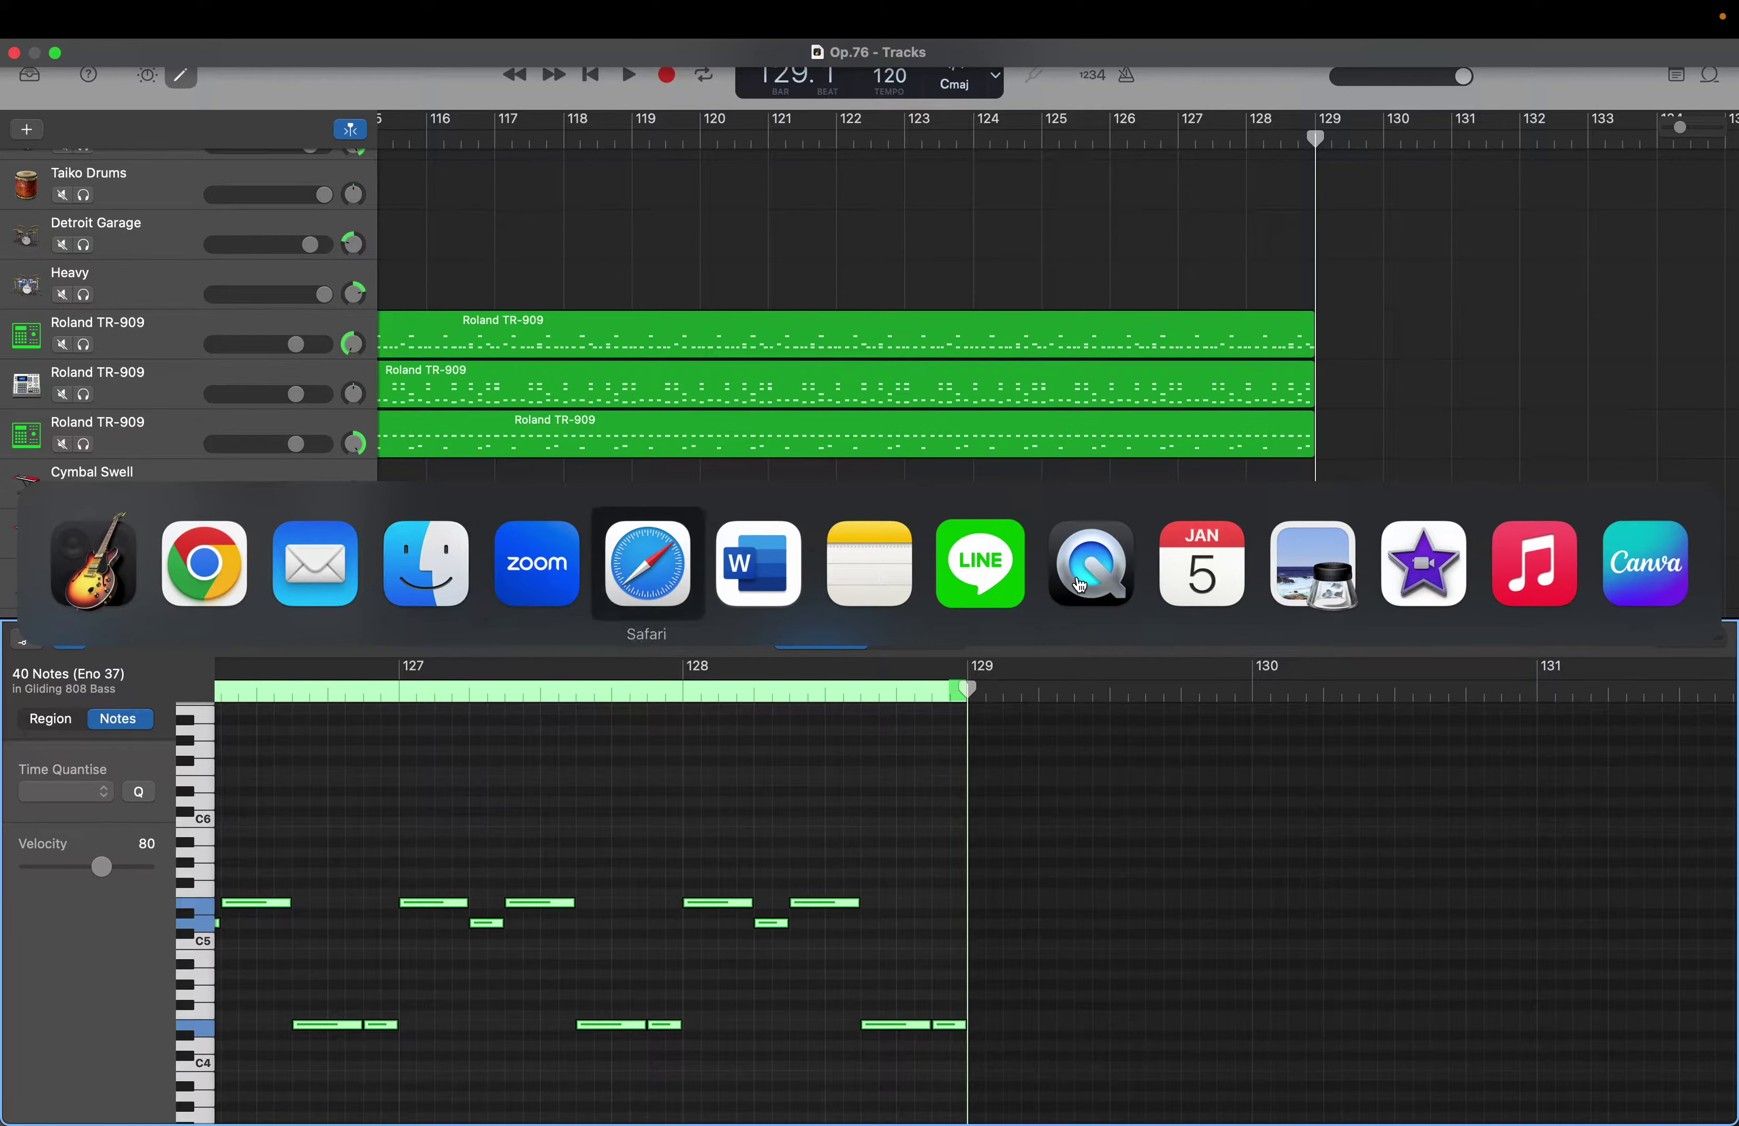
In the W3: Composing note, remove the blank line above item 15 and insert one between item 16 and the Outro
key("Return")
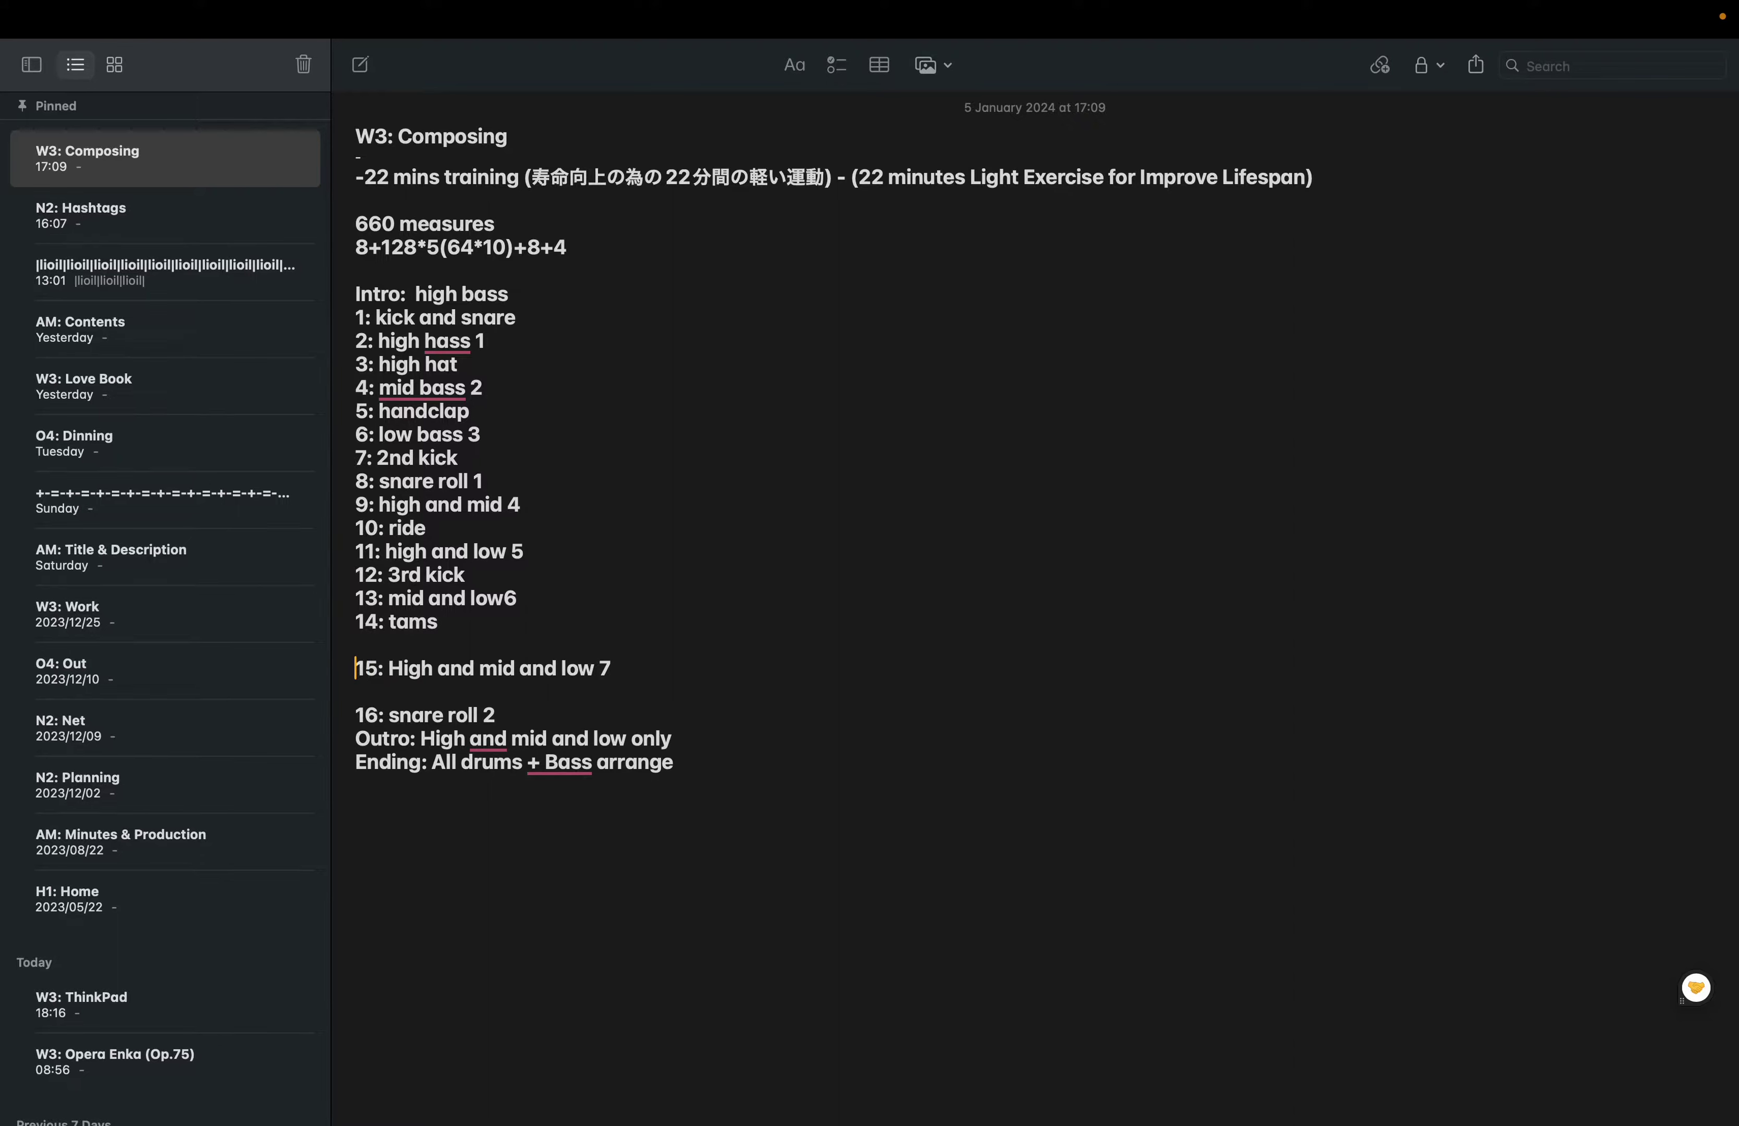
key("BackSpace")
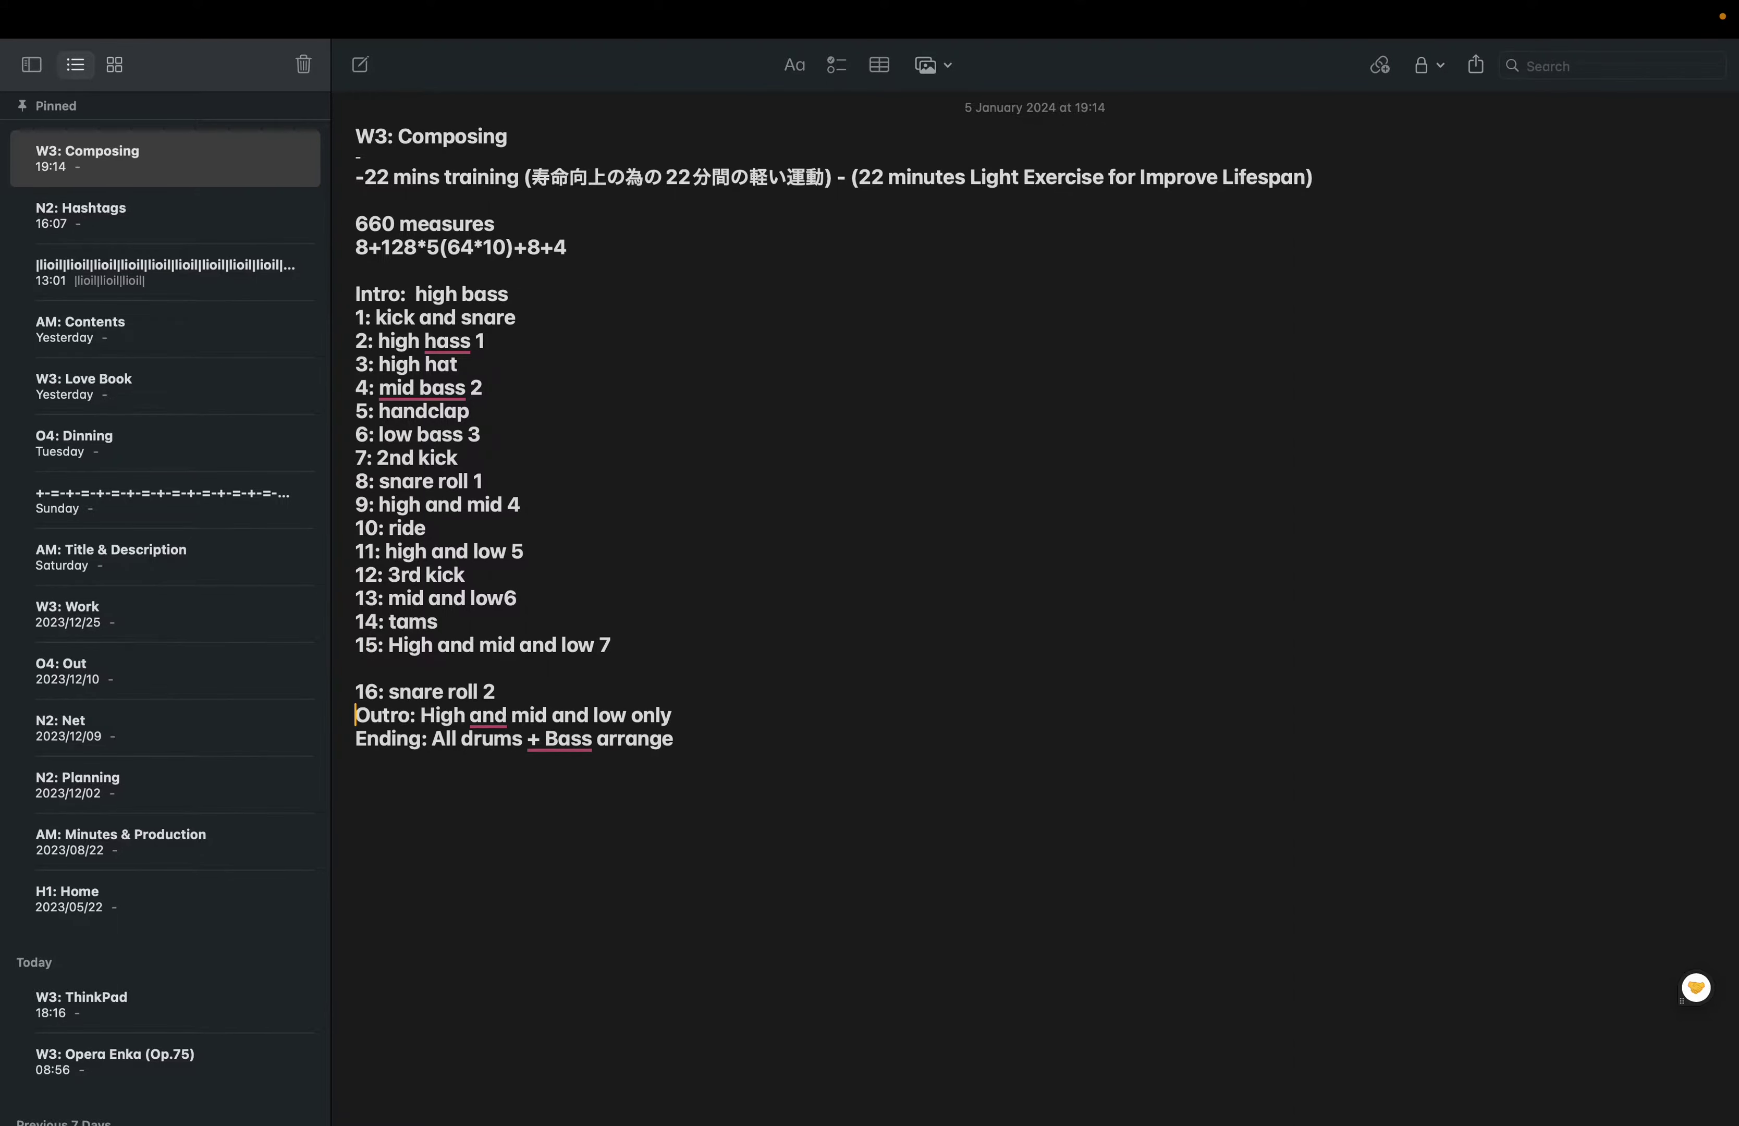
key("Return")
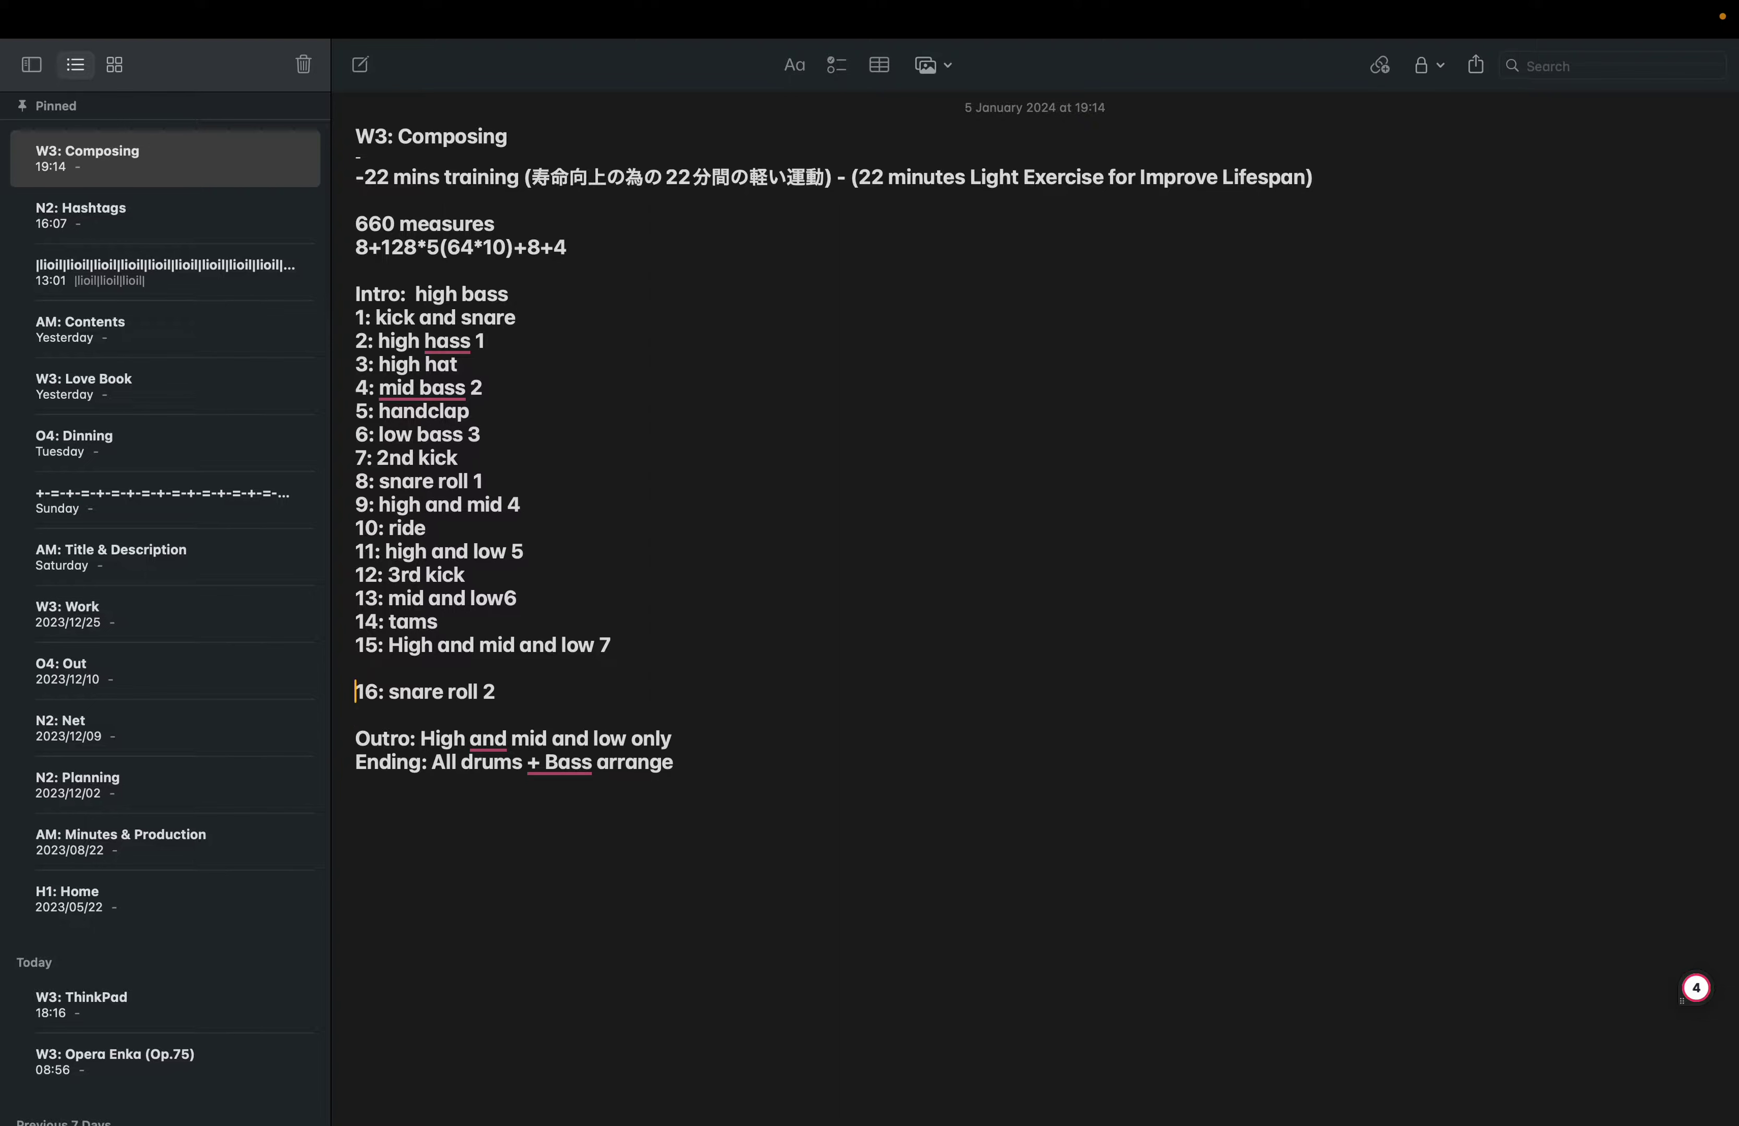
Switch to GarageBand, copy the third Roland TR-909 track's notes in bars 121–128 to bar 129, and return the playhead to bar 129
key("super+Tab")
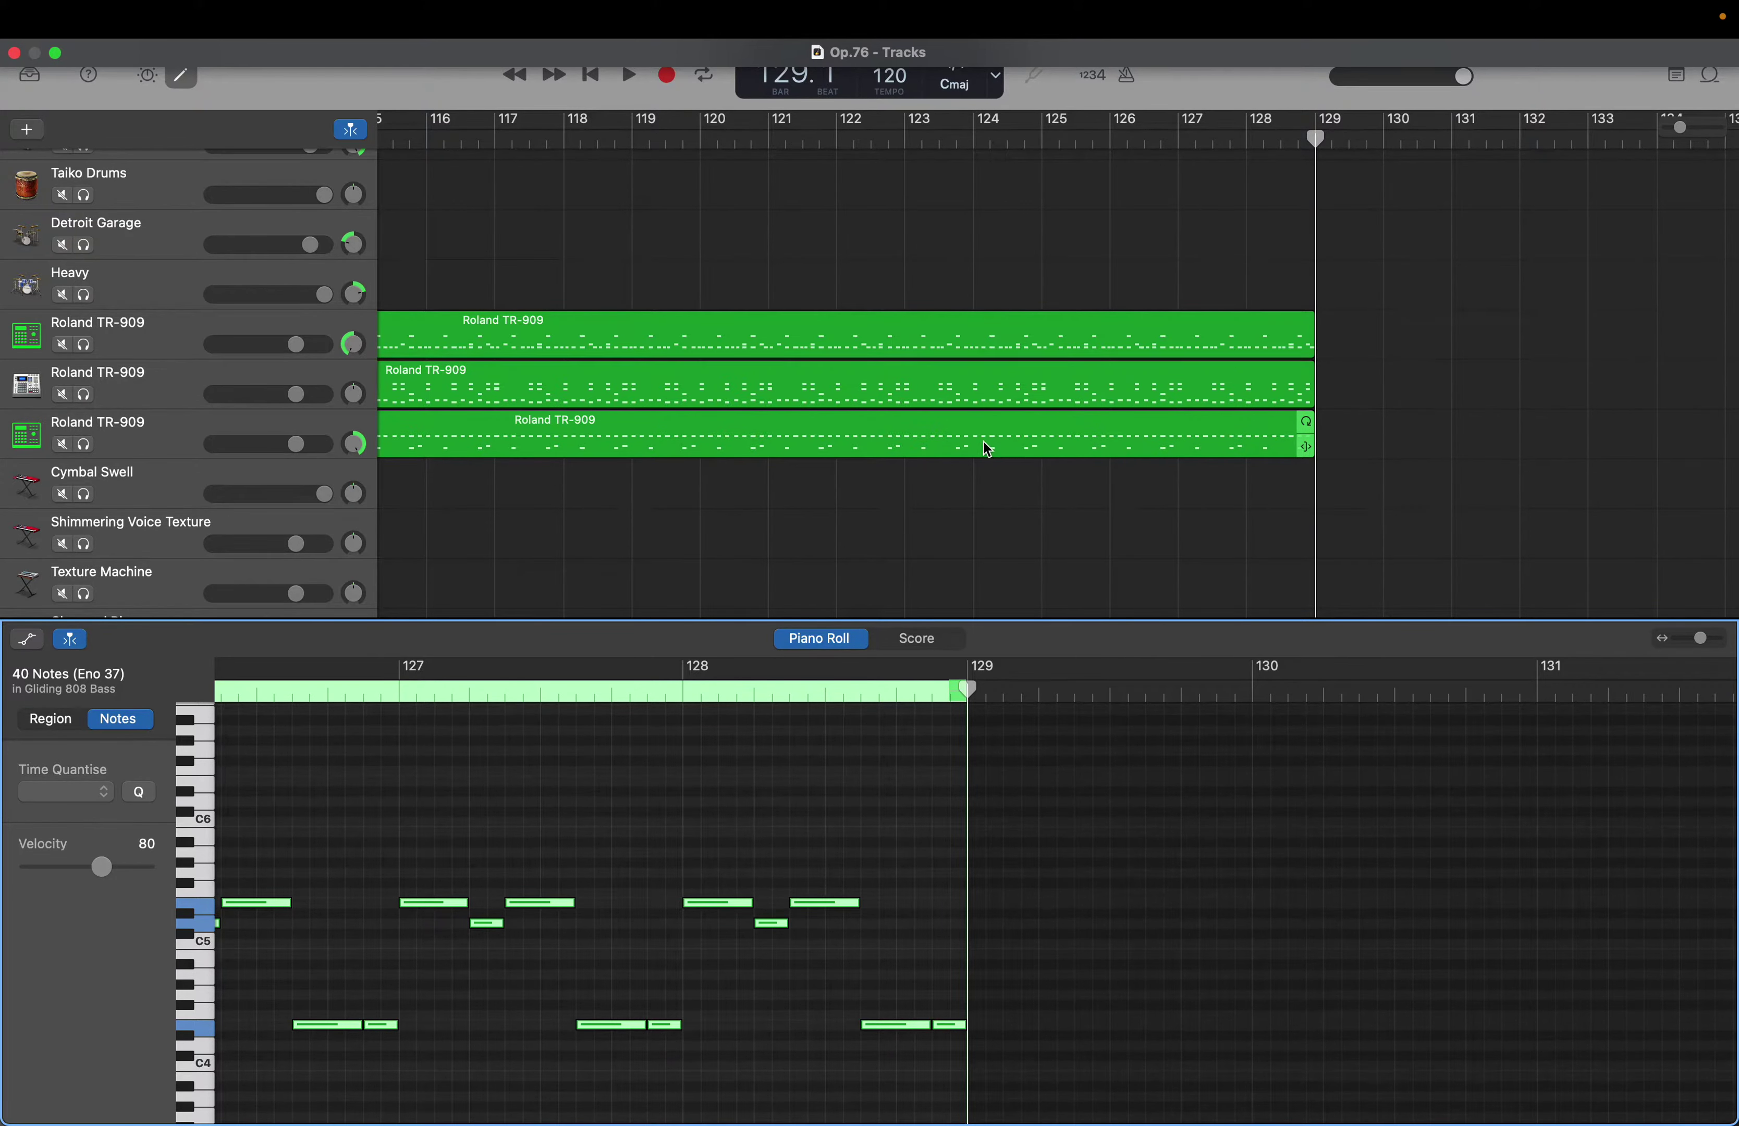
left_click(906, 446)
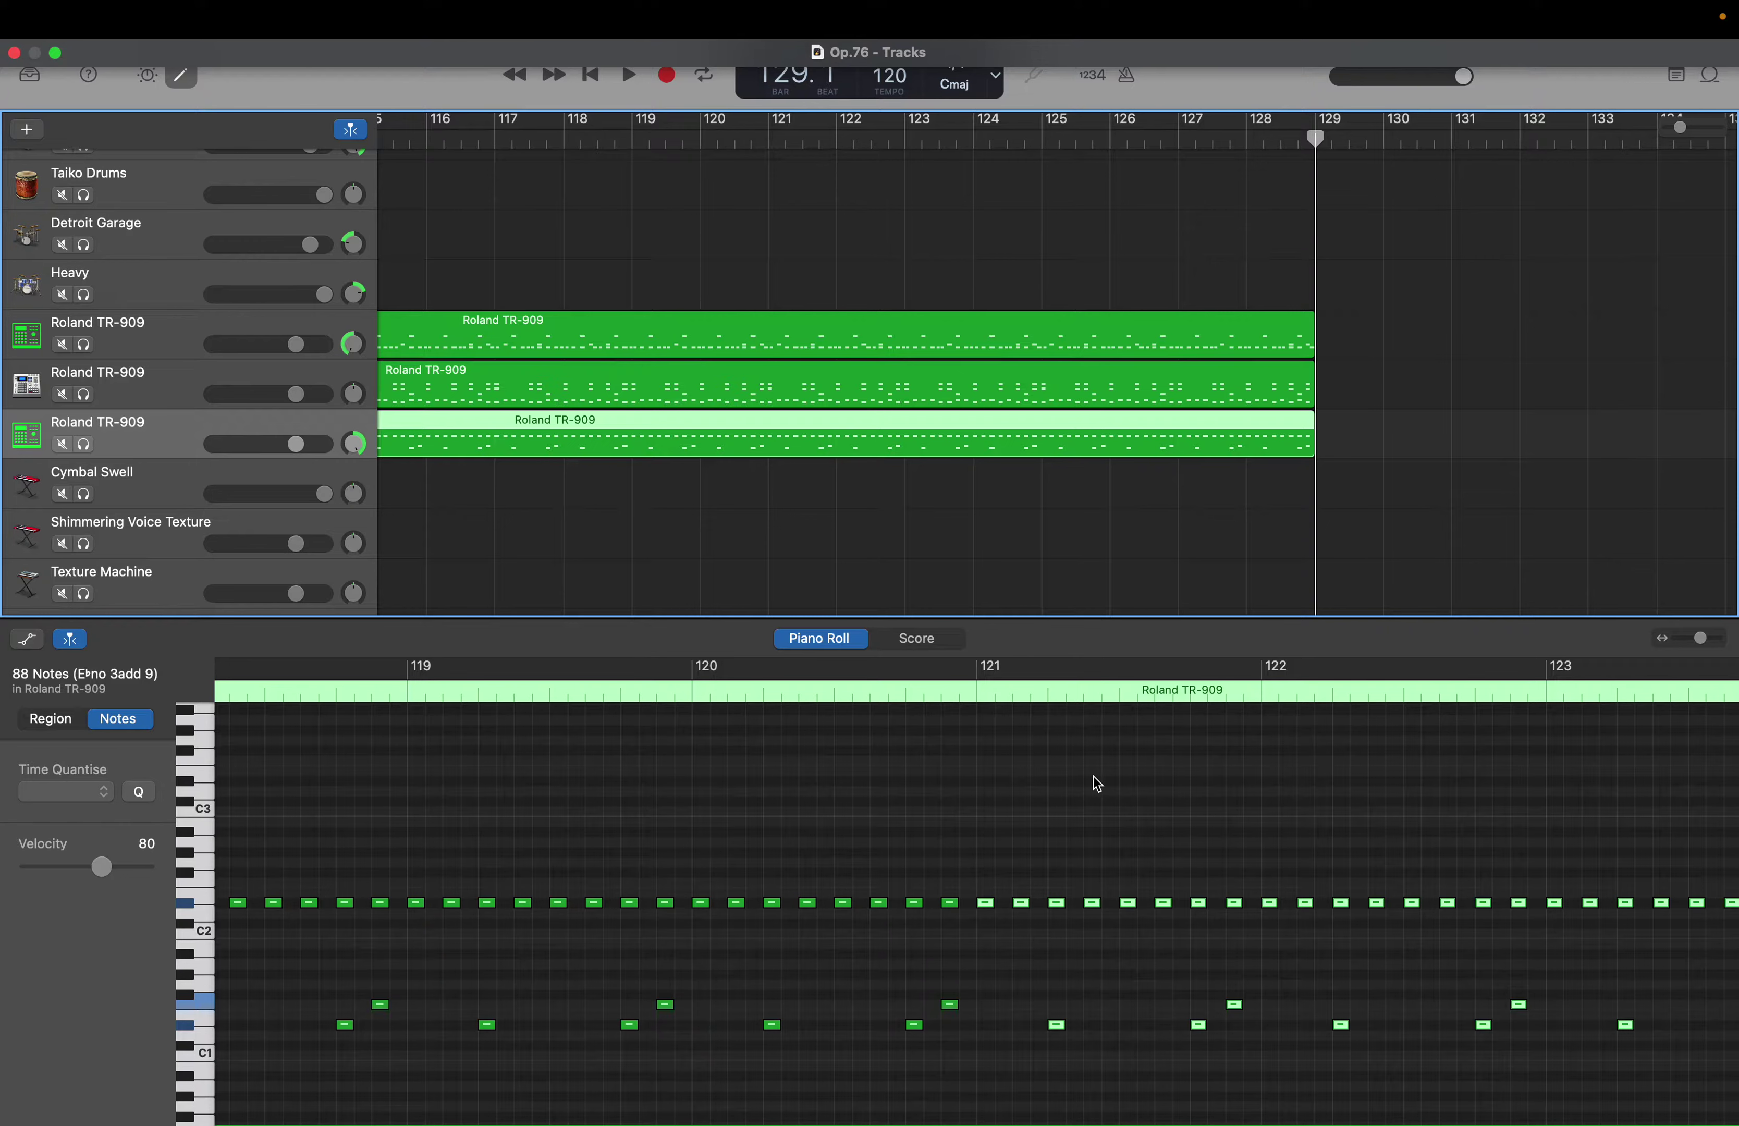
scroll(1097, 784, "down", 1)
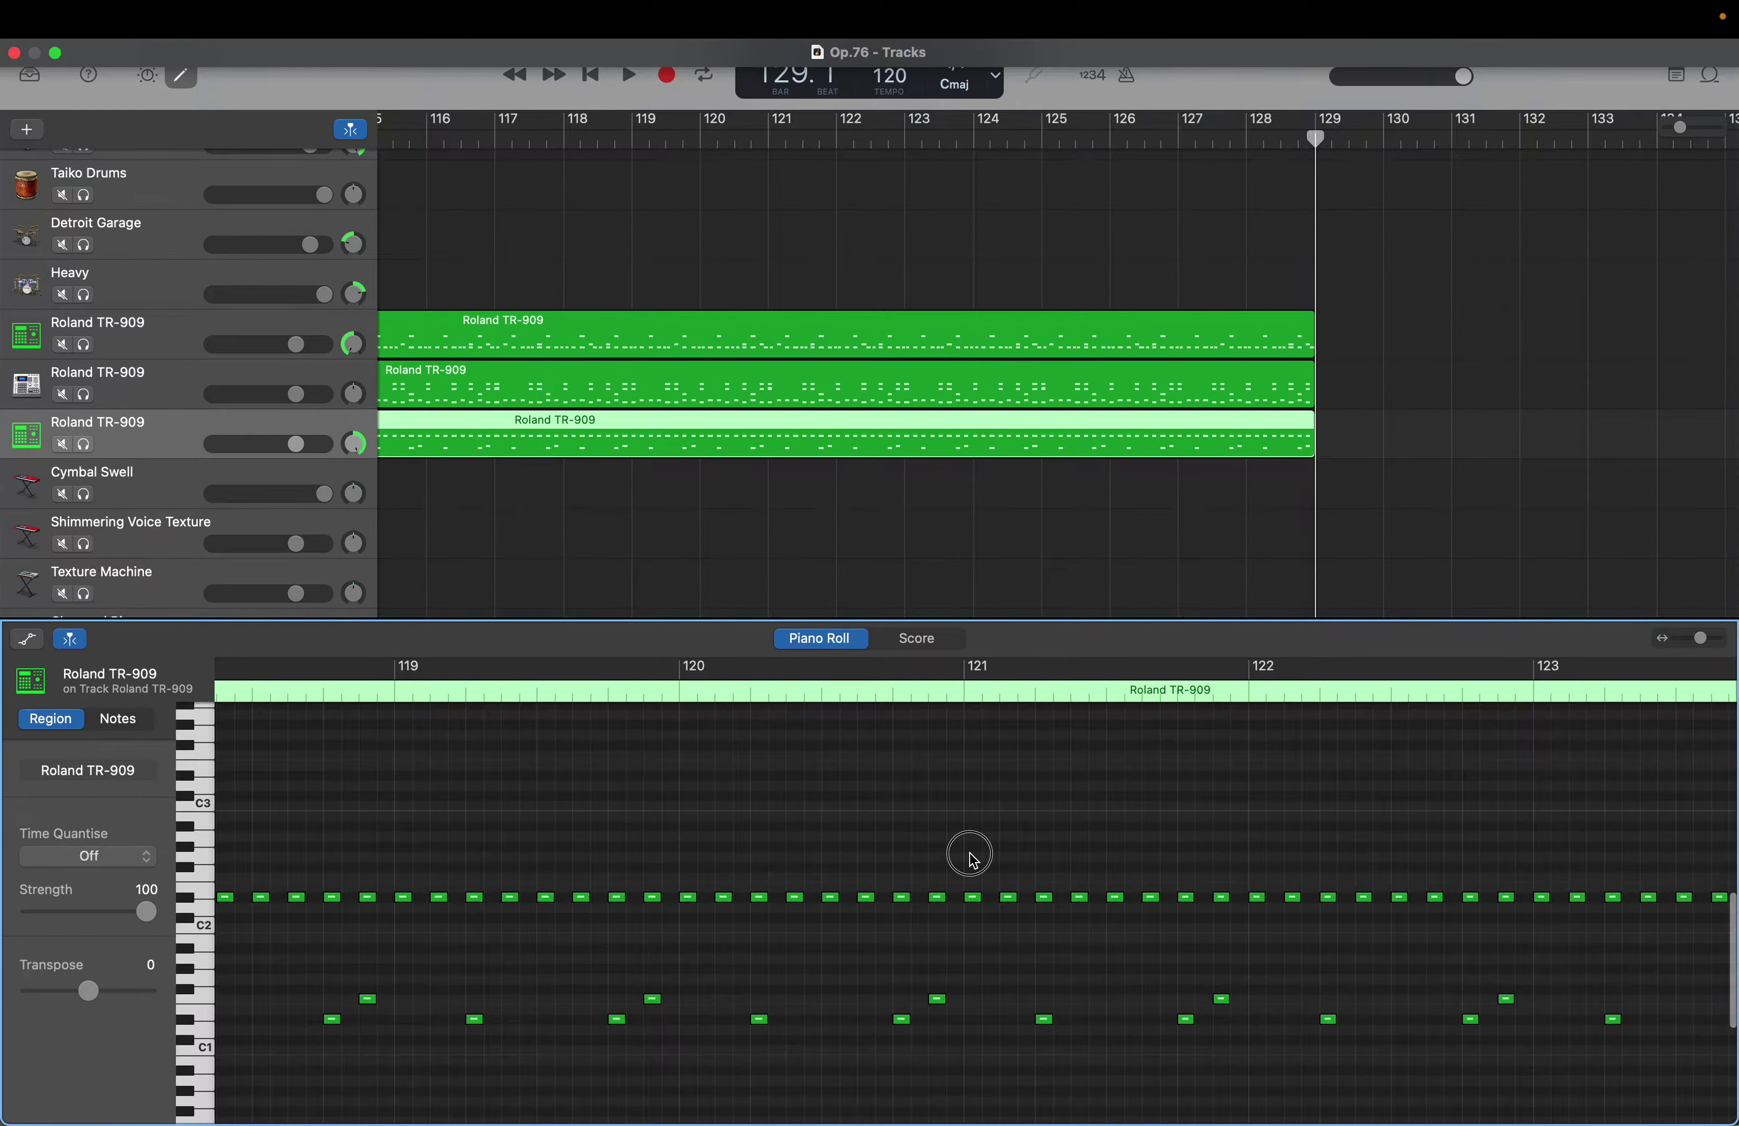
left_click_drag(969, 851, 1731, 1075)
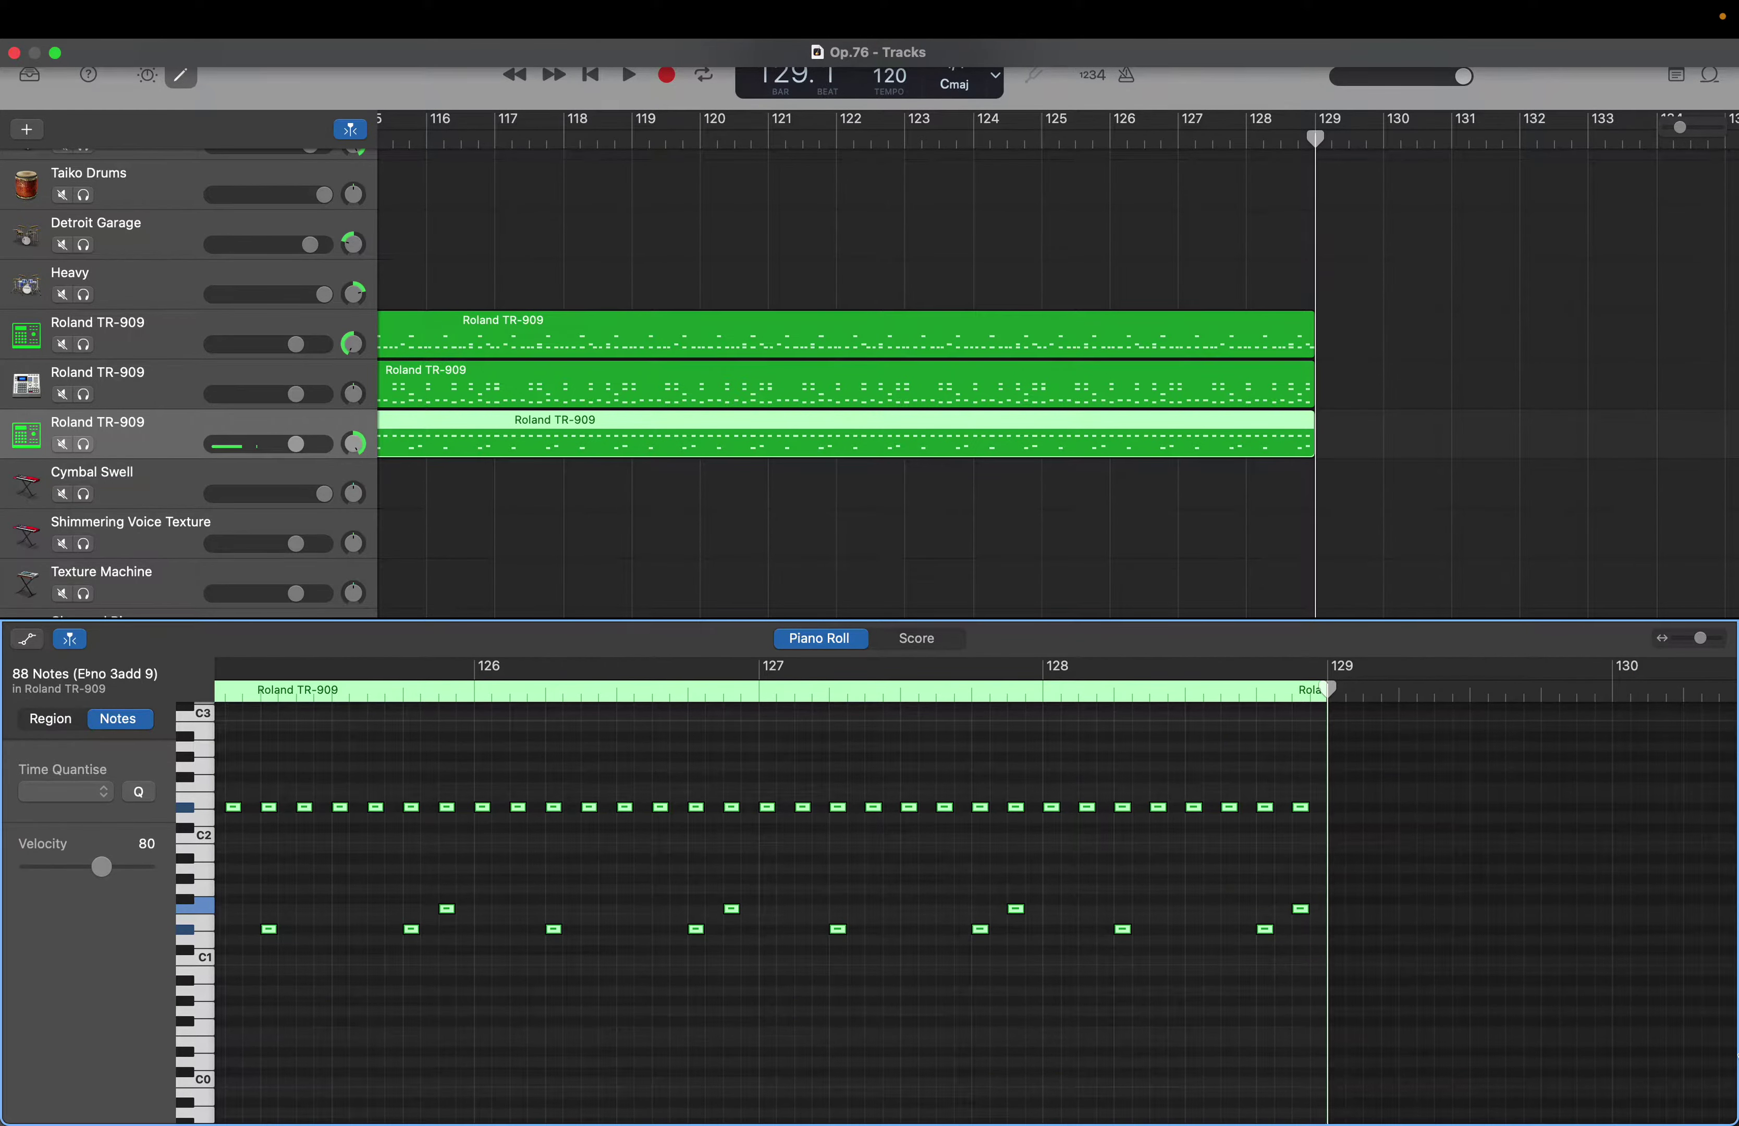
key("super+c")
key("super+v")
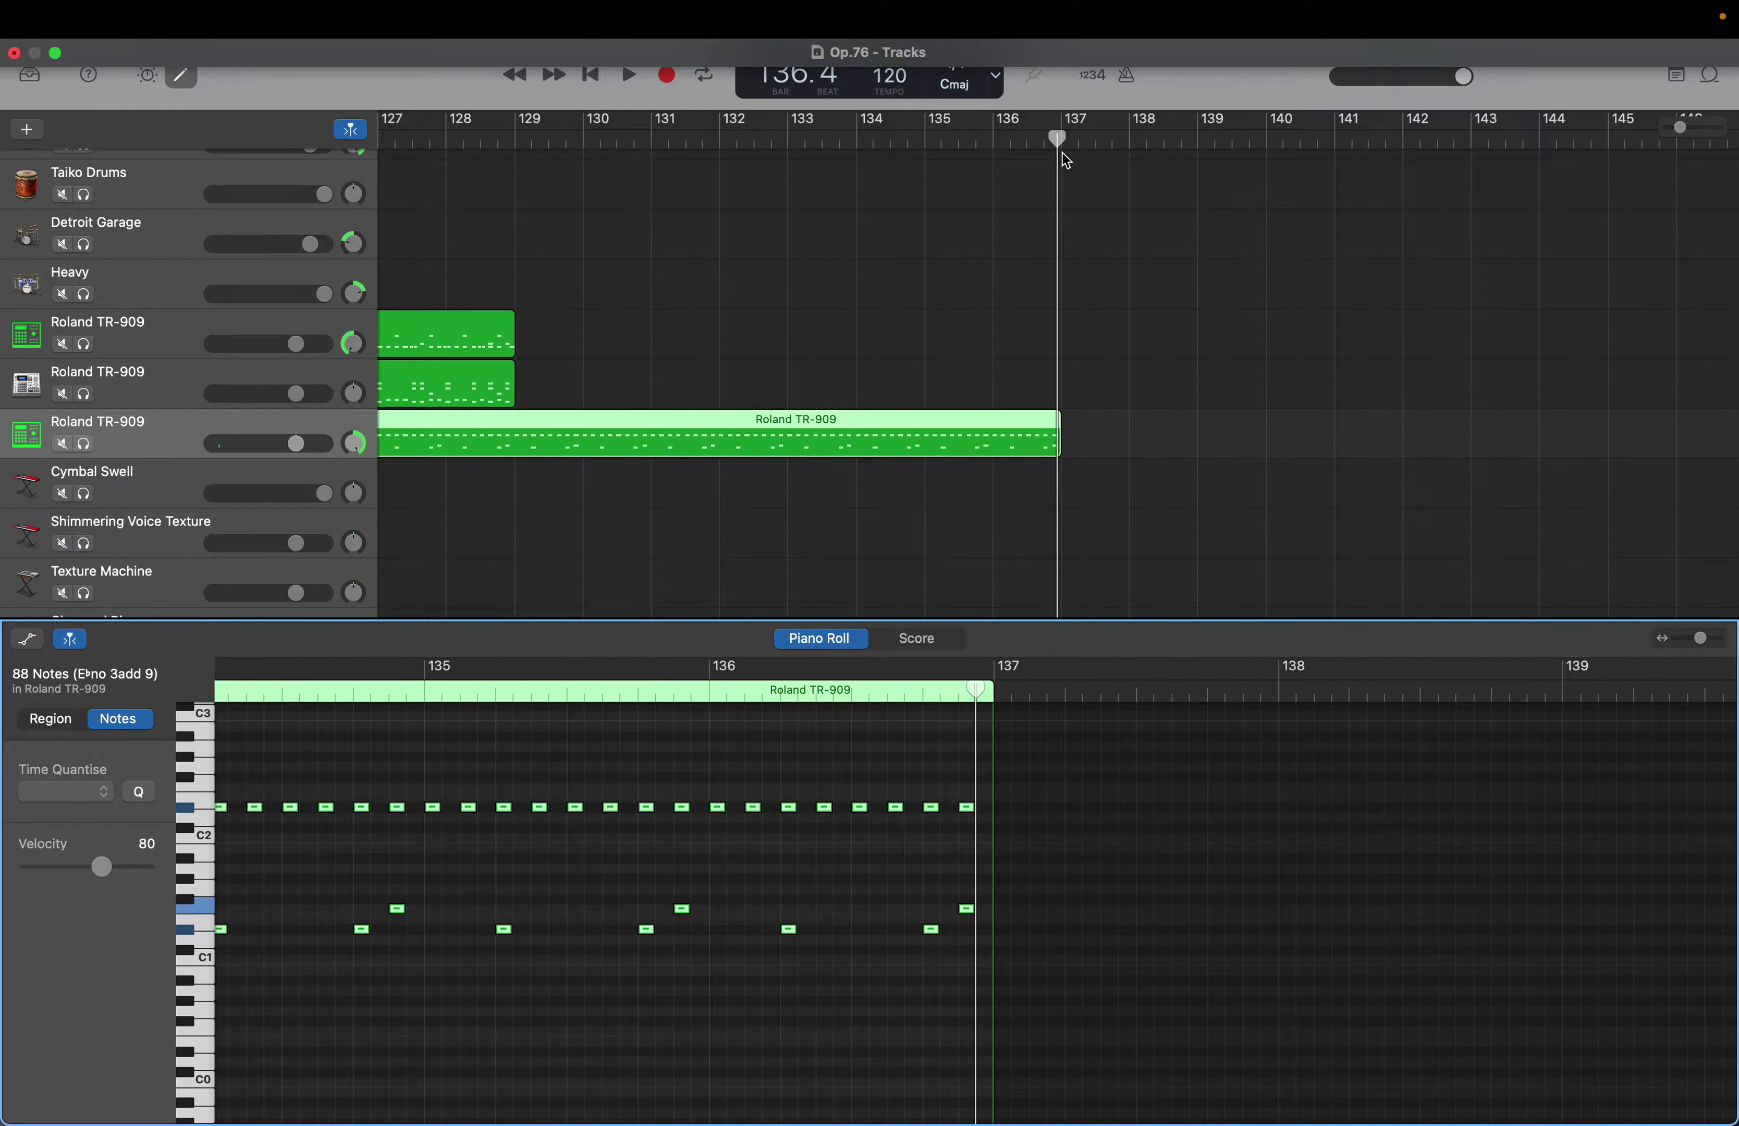
left_click_drag(1050, 139, 516, 138)
scroll(556, 774, "left", 15)
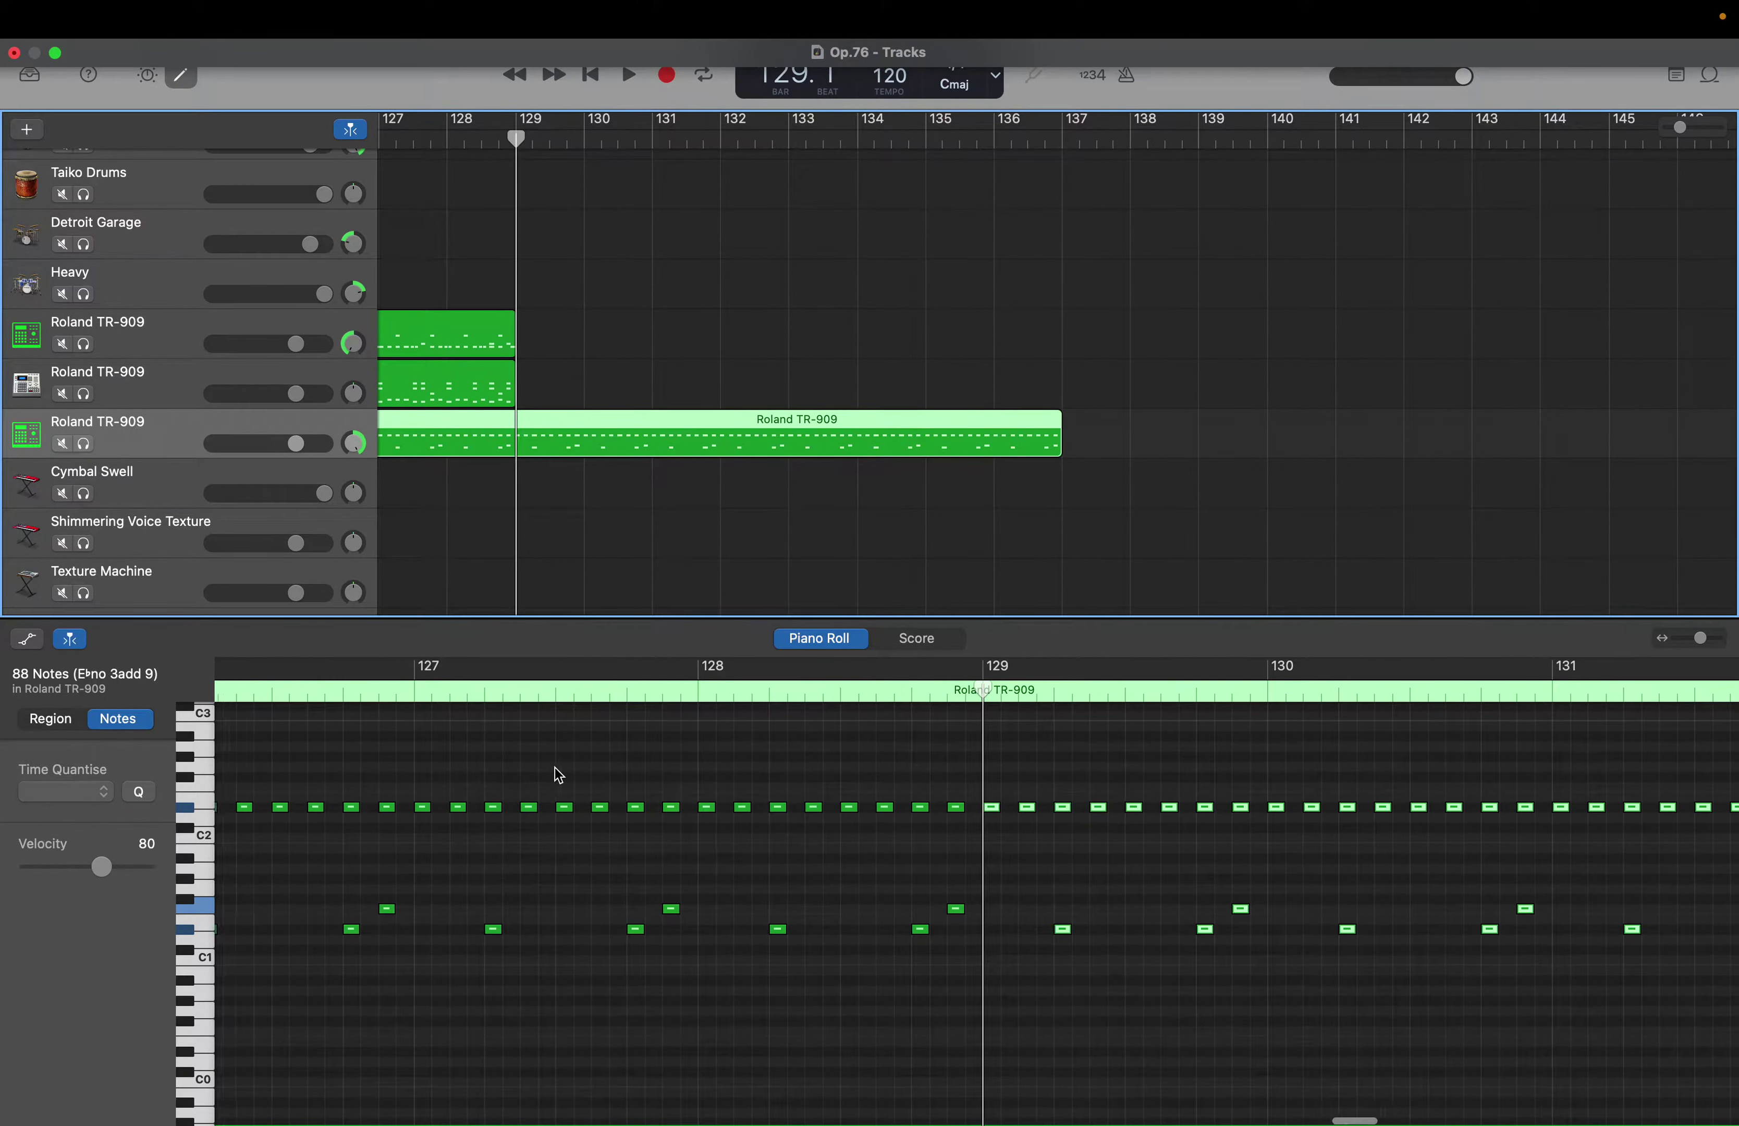
scroll(558, 775, "left", 5)
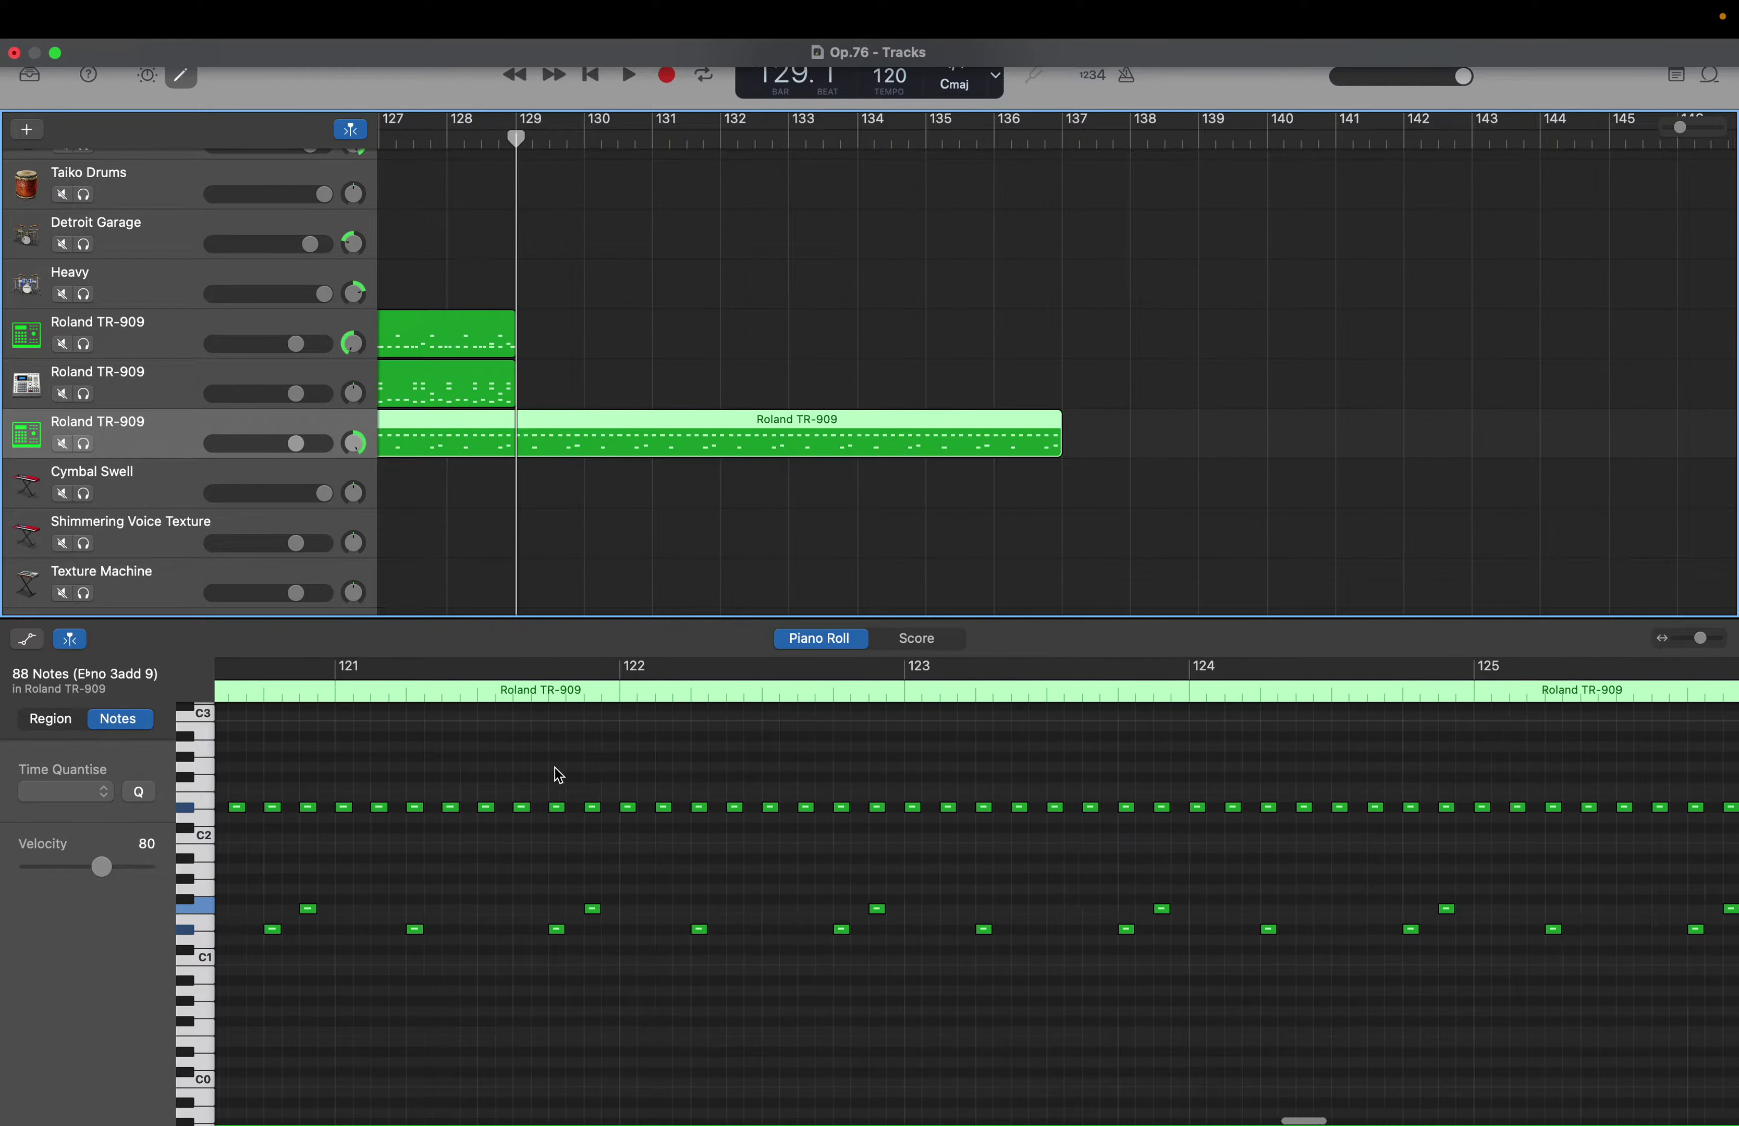
left_click_drag(451, 761, 1025, 1039)
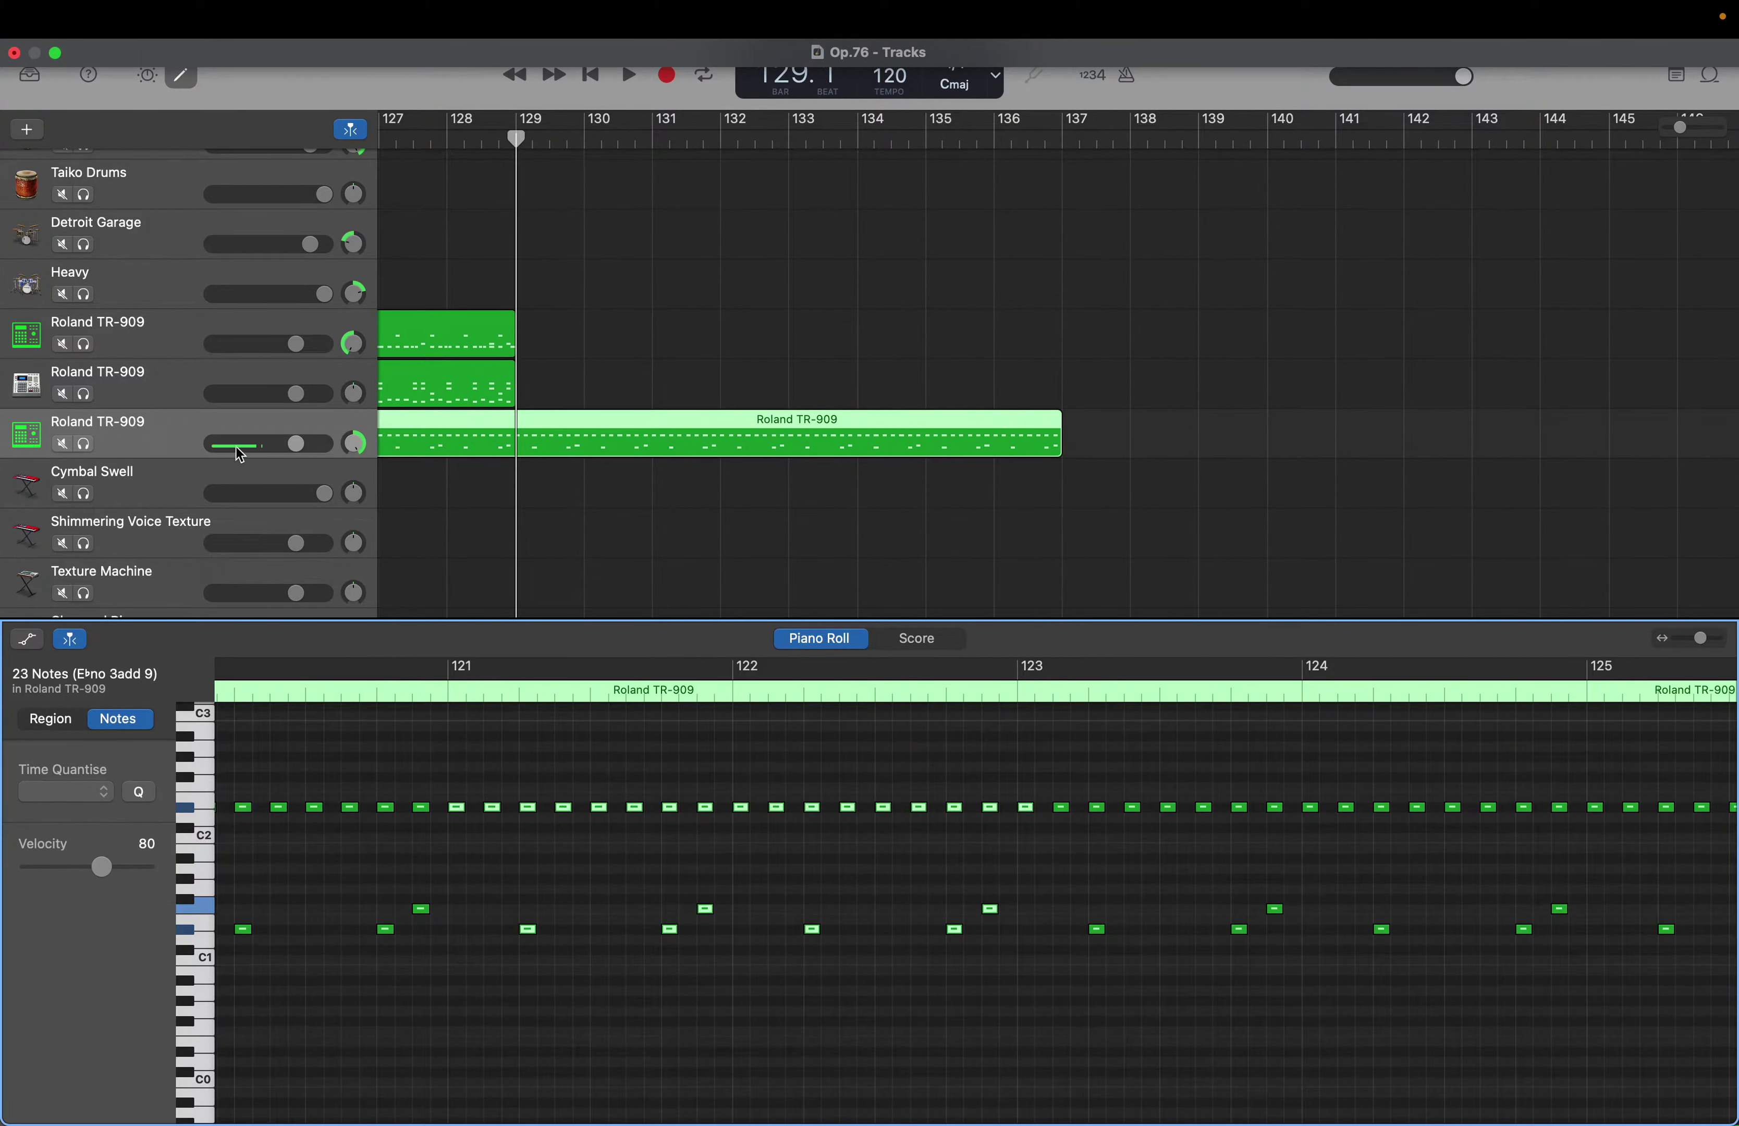
Copy the second Roland TR-909 track's notes in bars 121–128 to bar 129, and return the playhead to bar 129
left_click(164, 395)
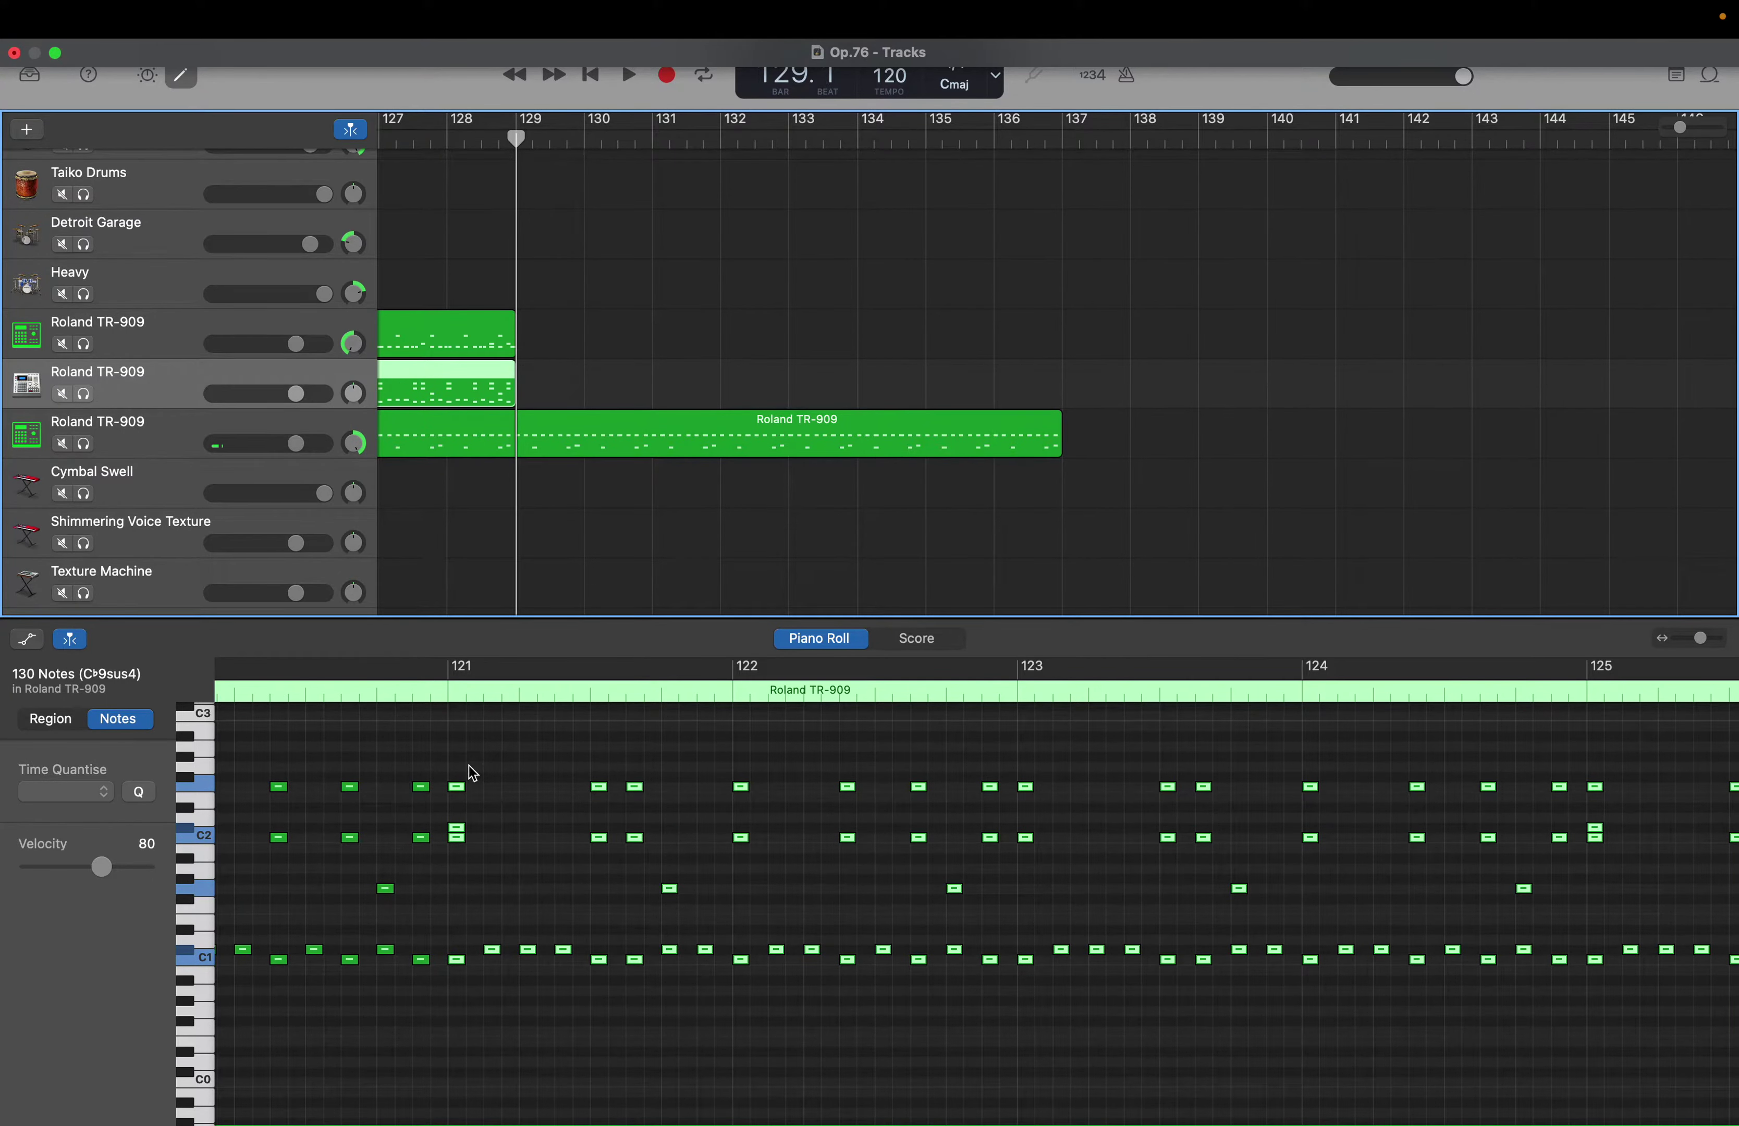
left_click(468, 768)
left_click_drag(459, 761, 1677, 1038)
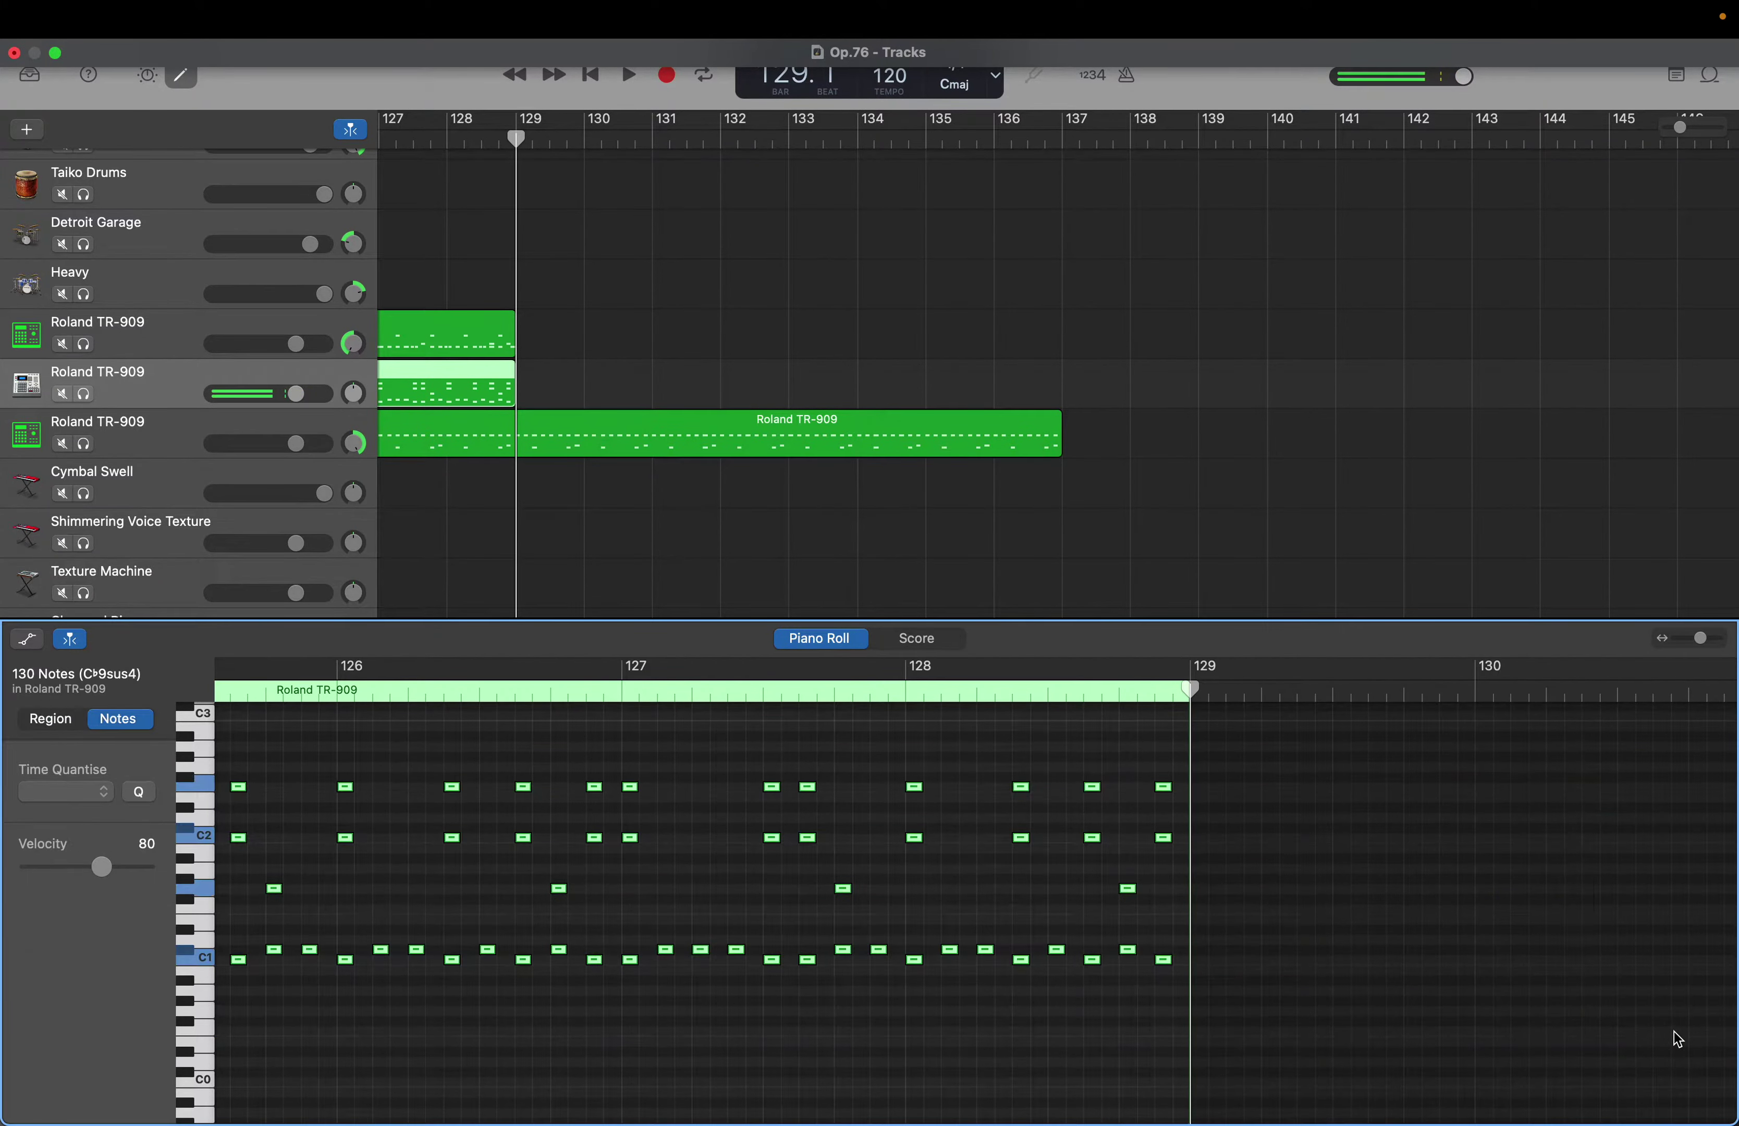
key("super+v")
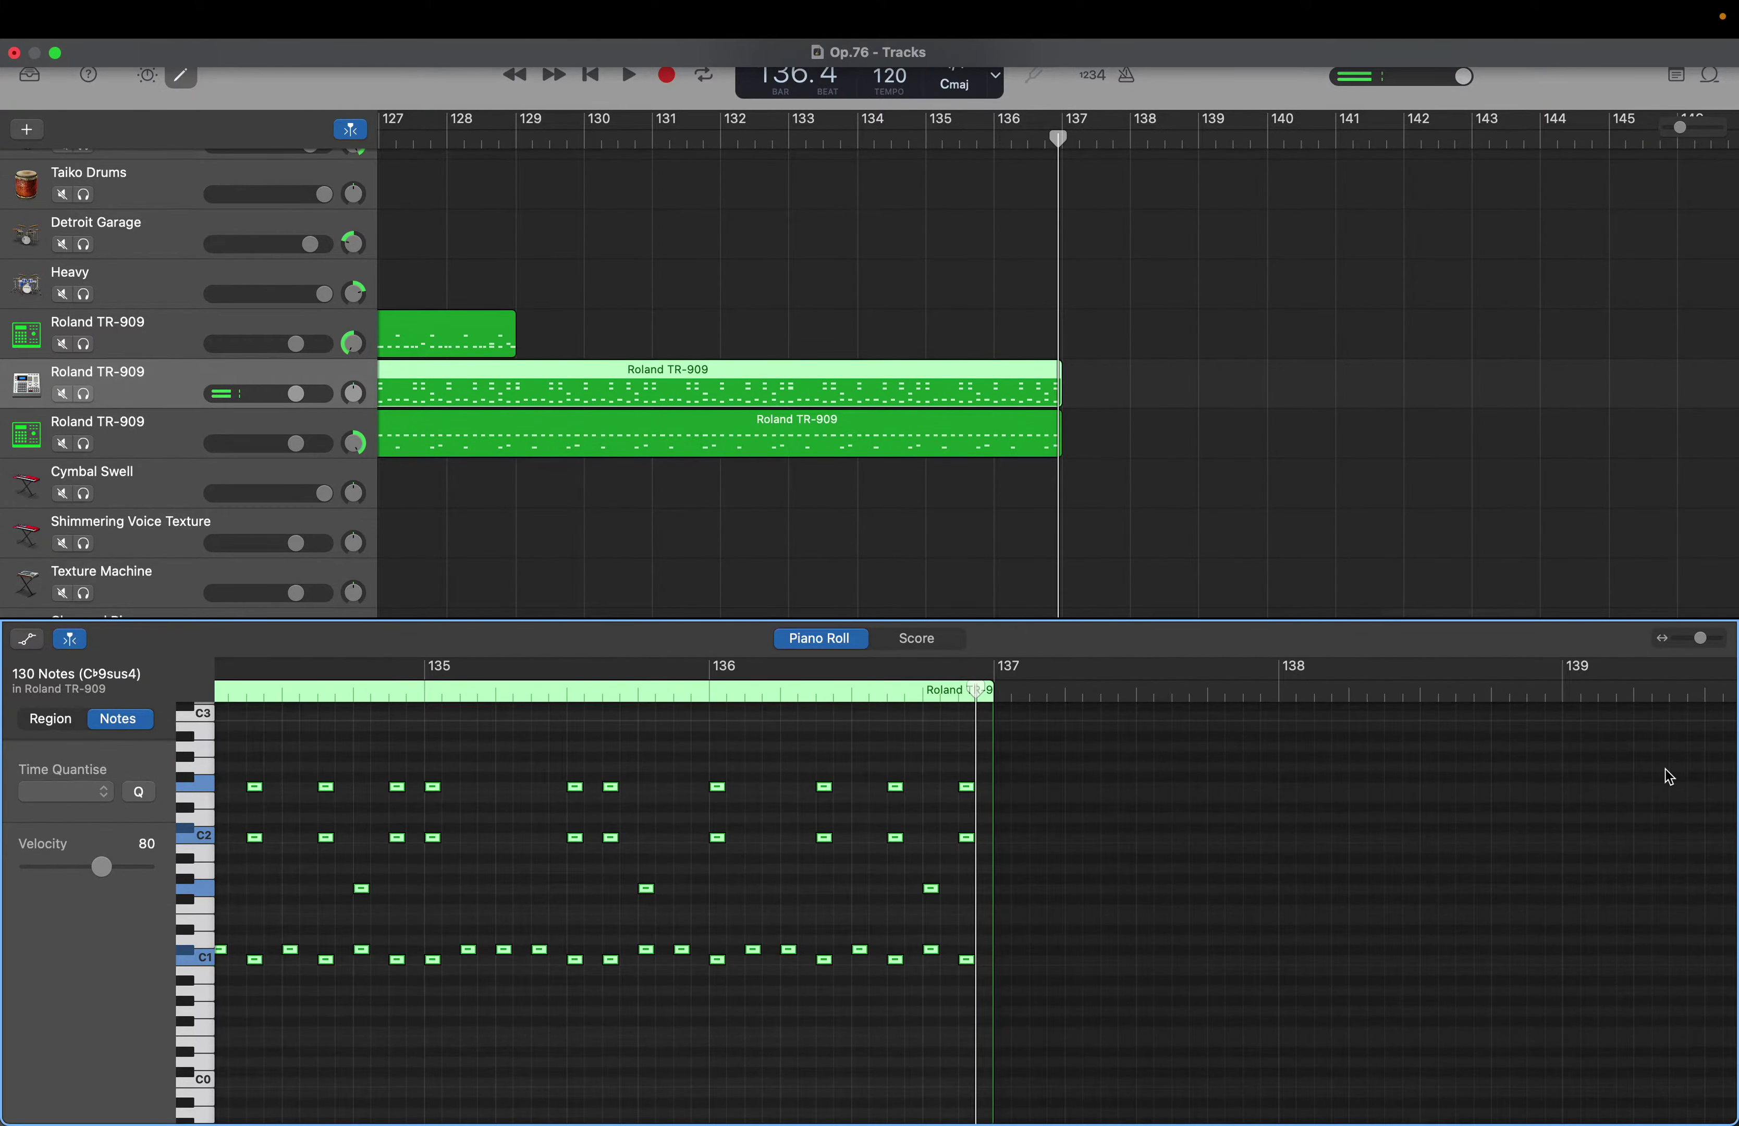
scroll(1089, 137, "down", 1)
scroll(1089, 136, "right", 1)
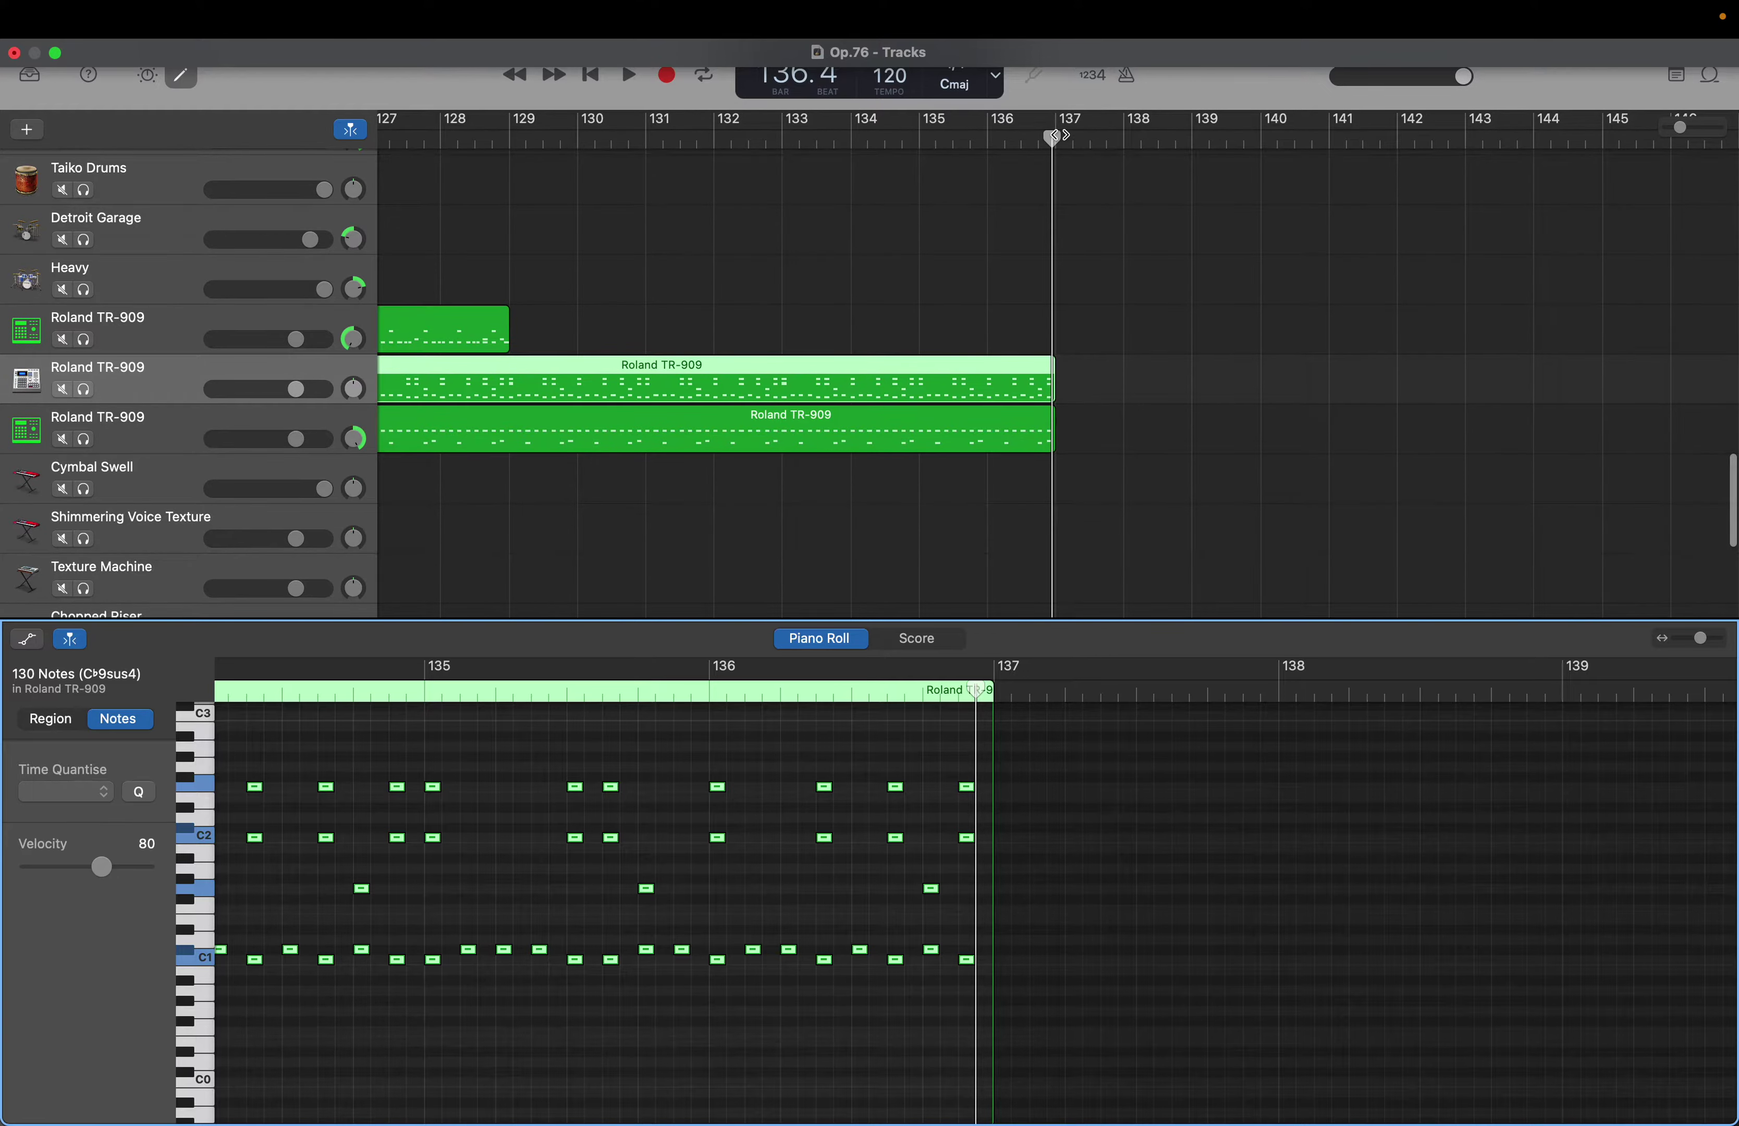
left_click_drag(1053, 136, 511, 138)
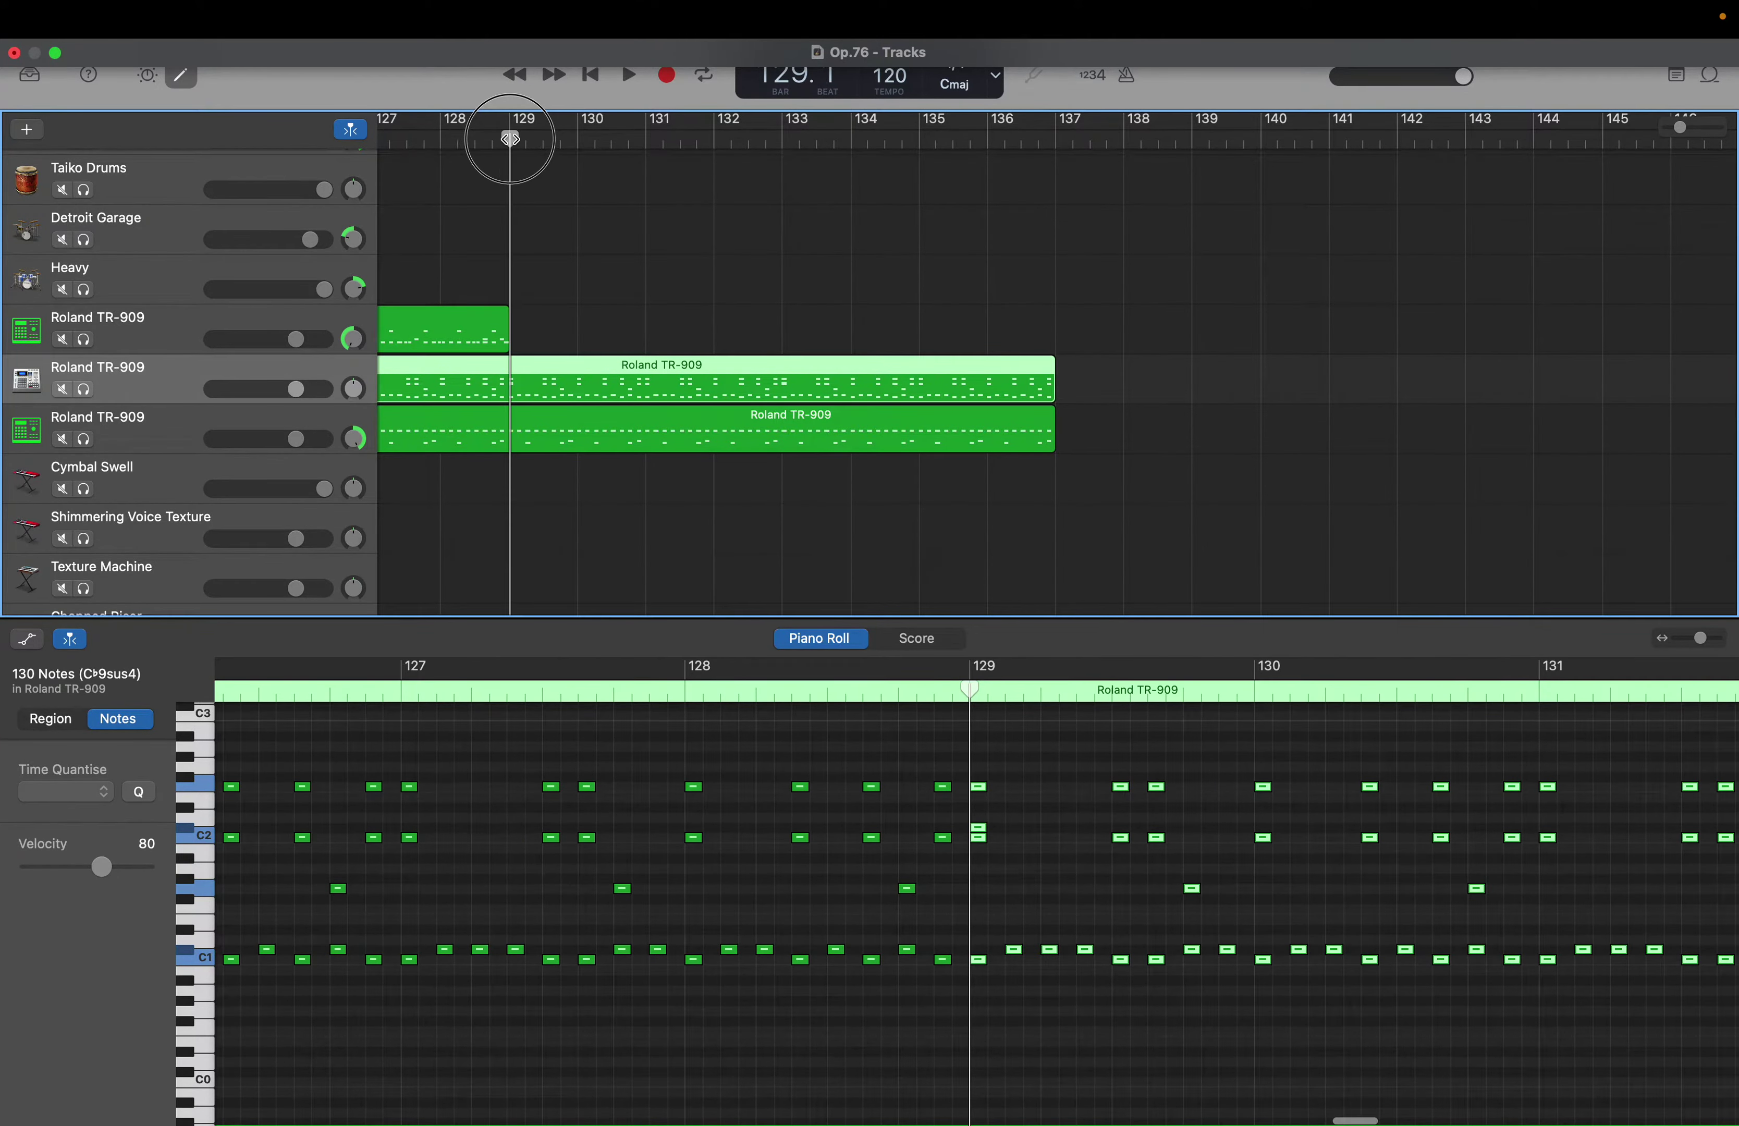
Copy the first Roland TR-909 track's notes in bars 121–128 to bar 129, and return the playhead to bar 129
left_click(155, 322)
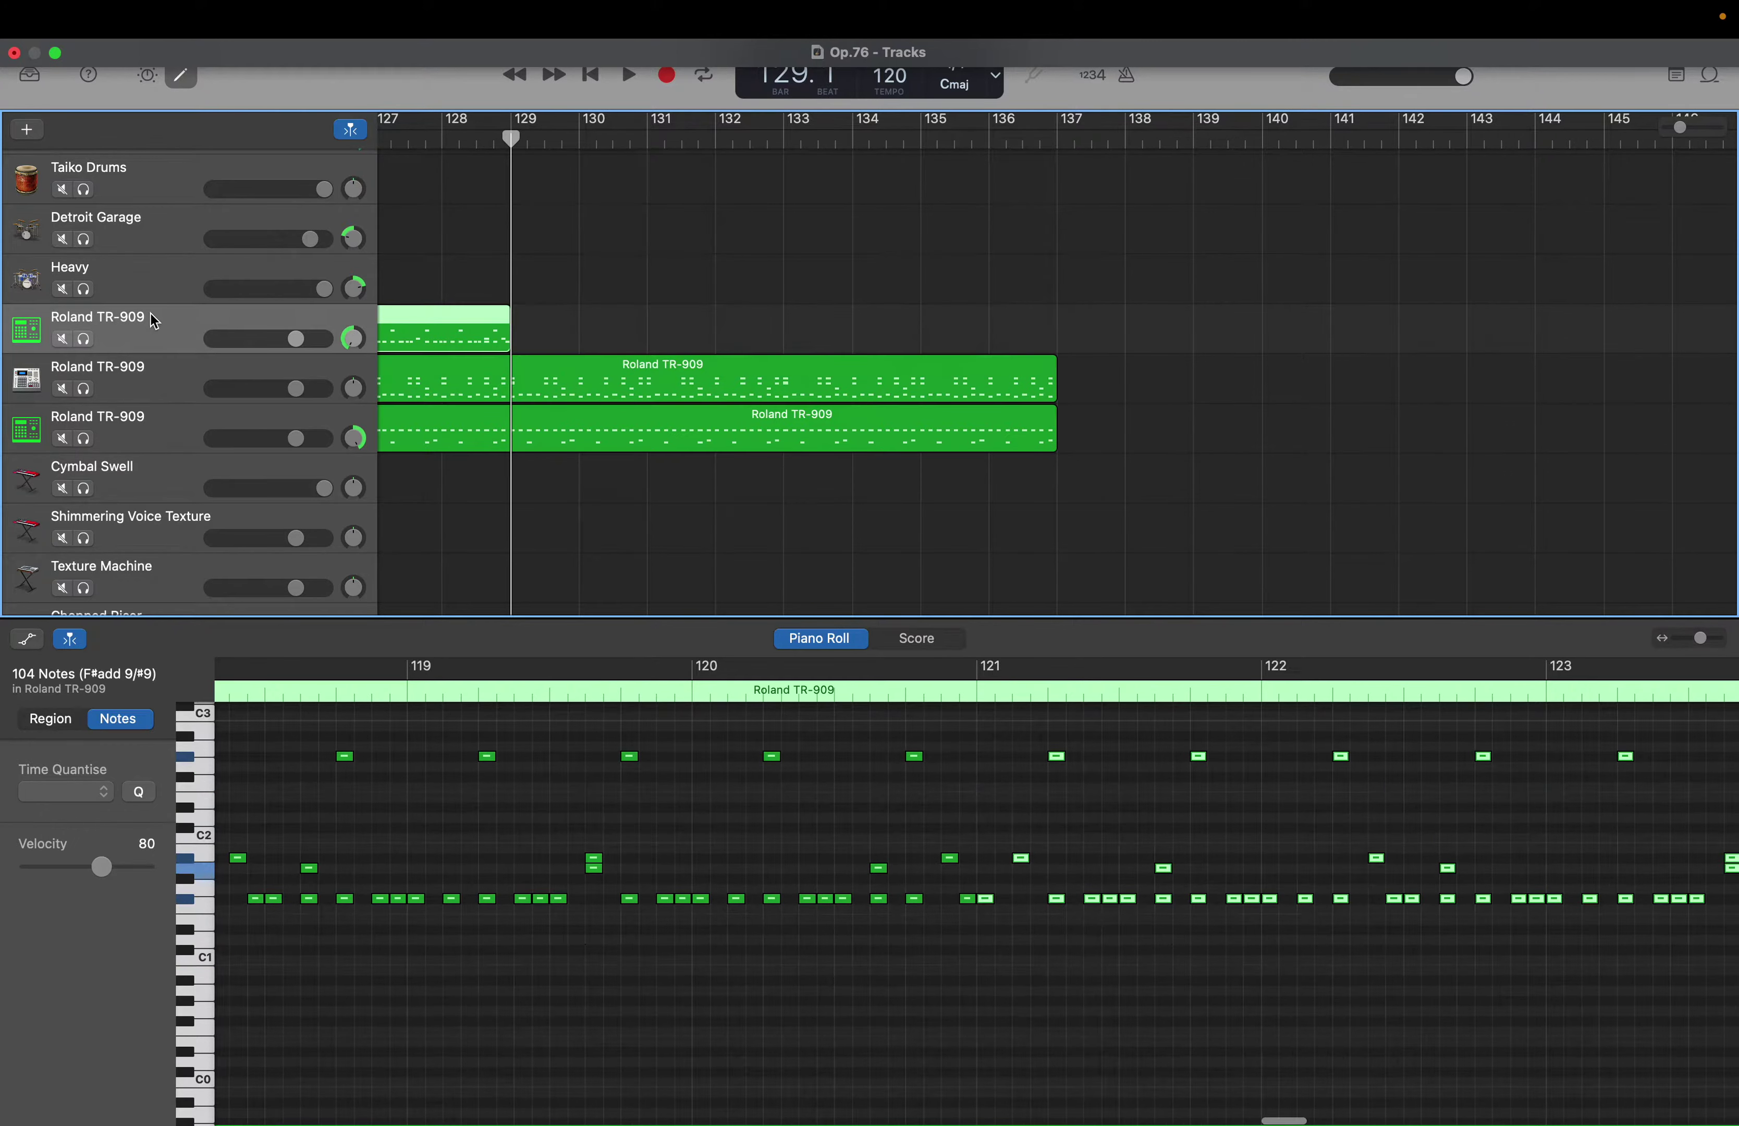
scroll(440, 788, "right", 5)
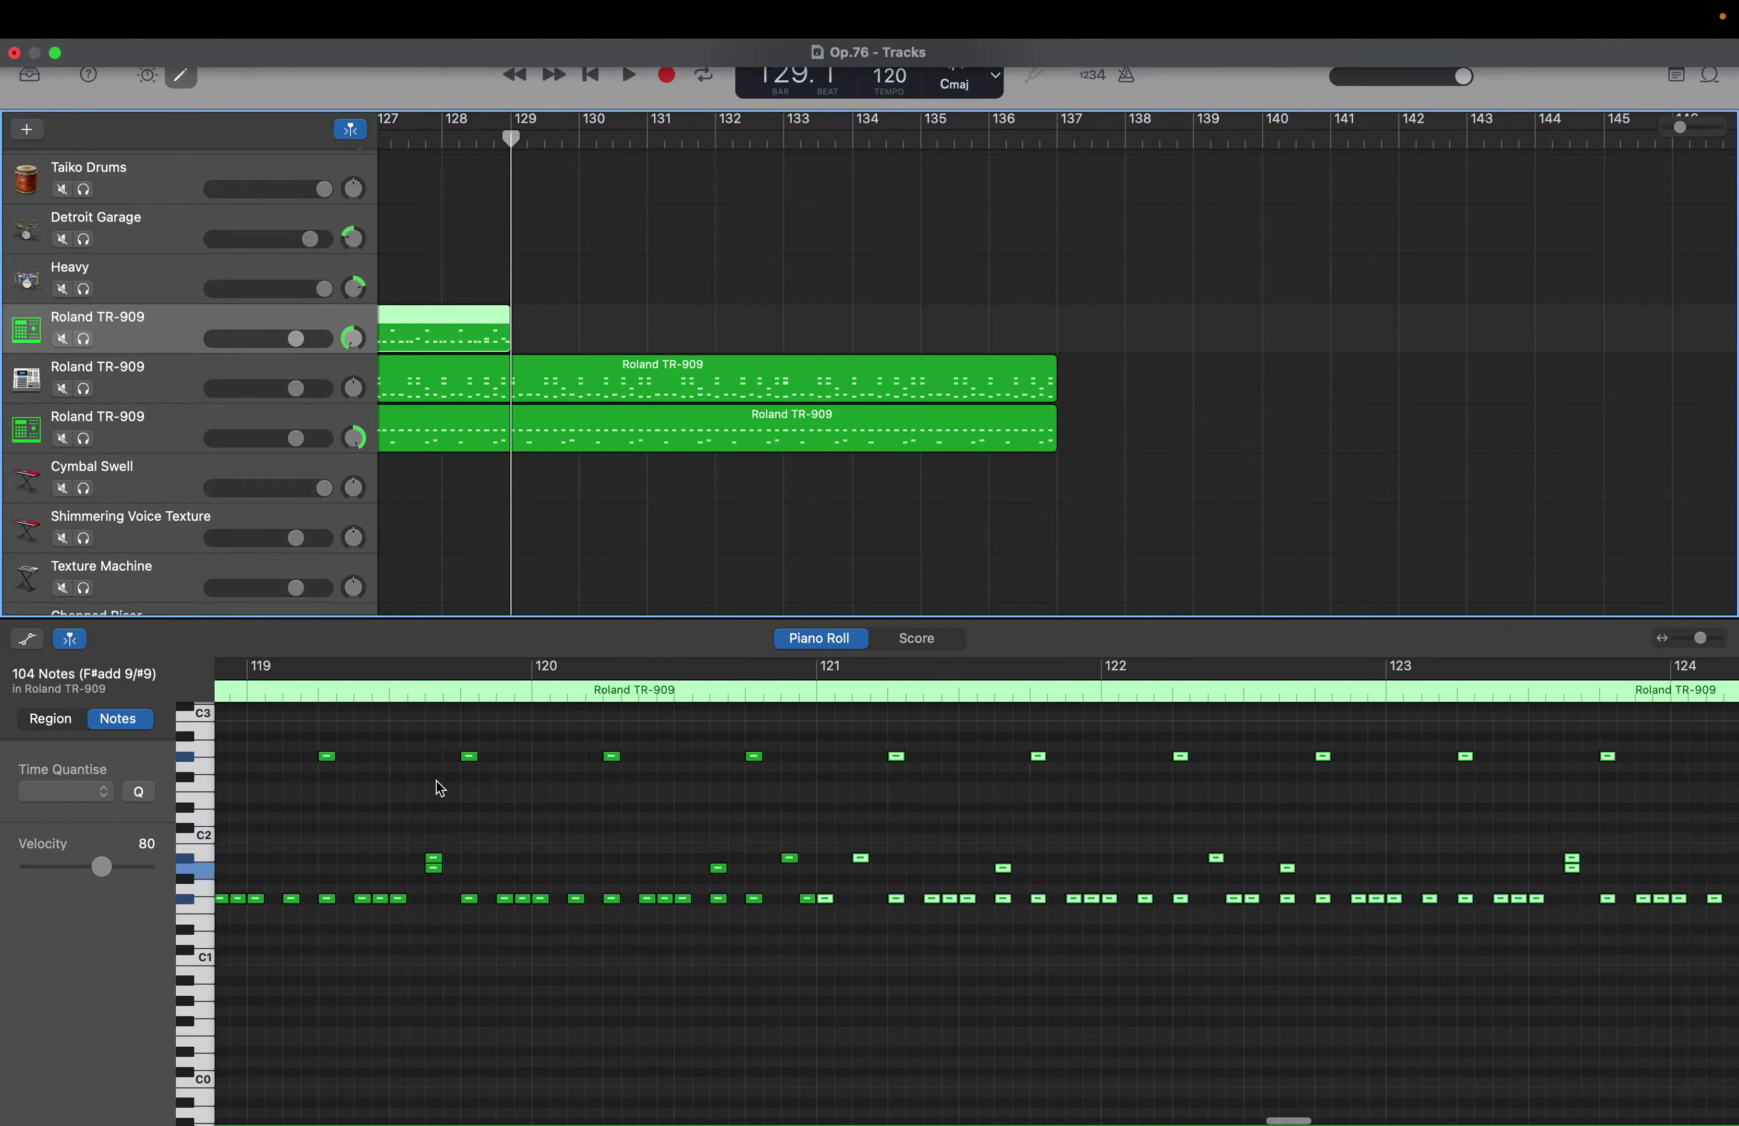
left_click_drag(656, 741, 1730, 1003)
key("super+v")
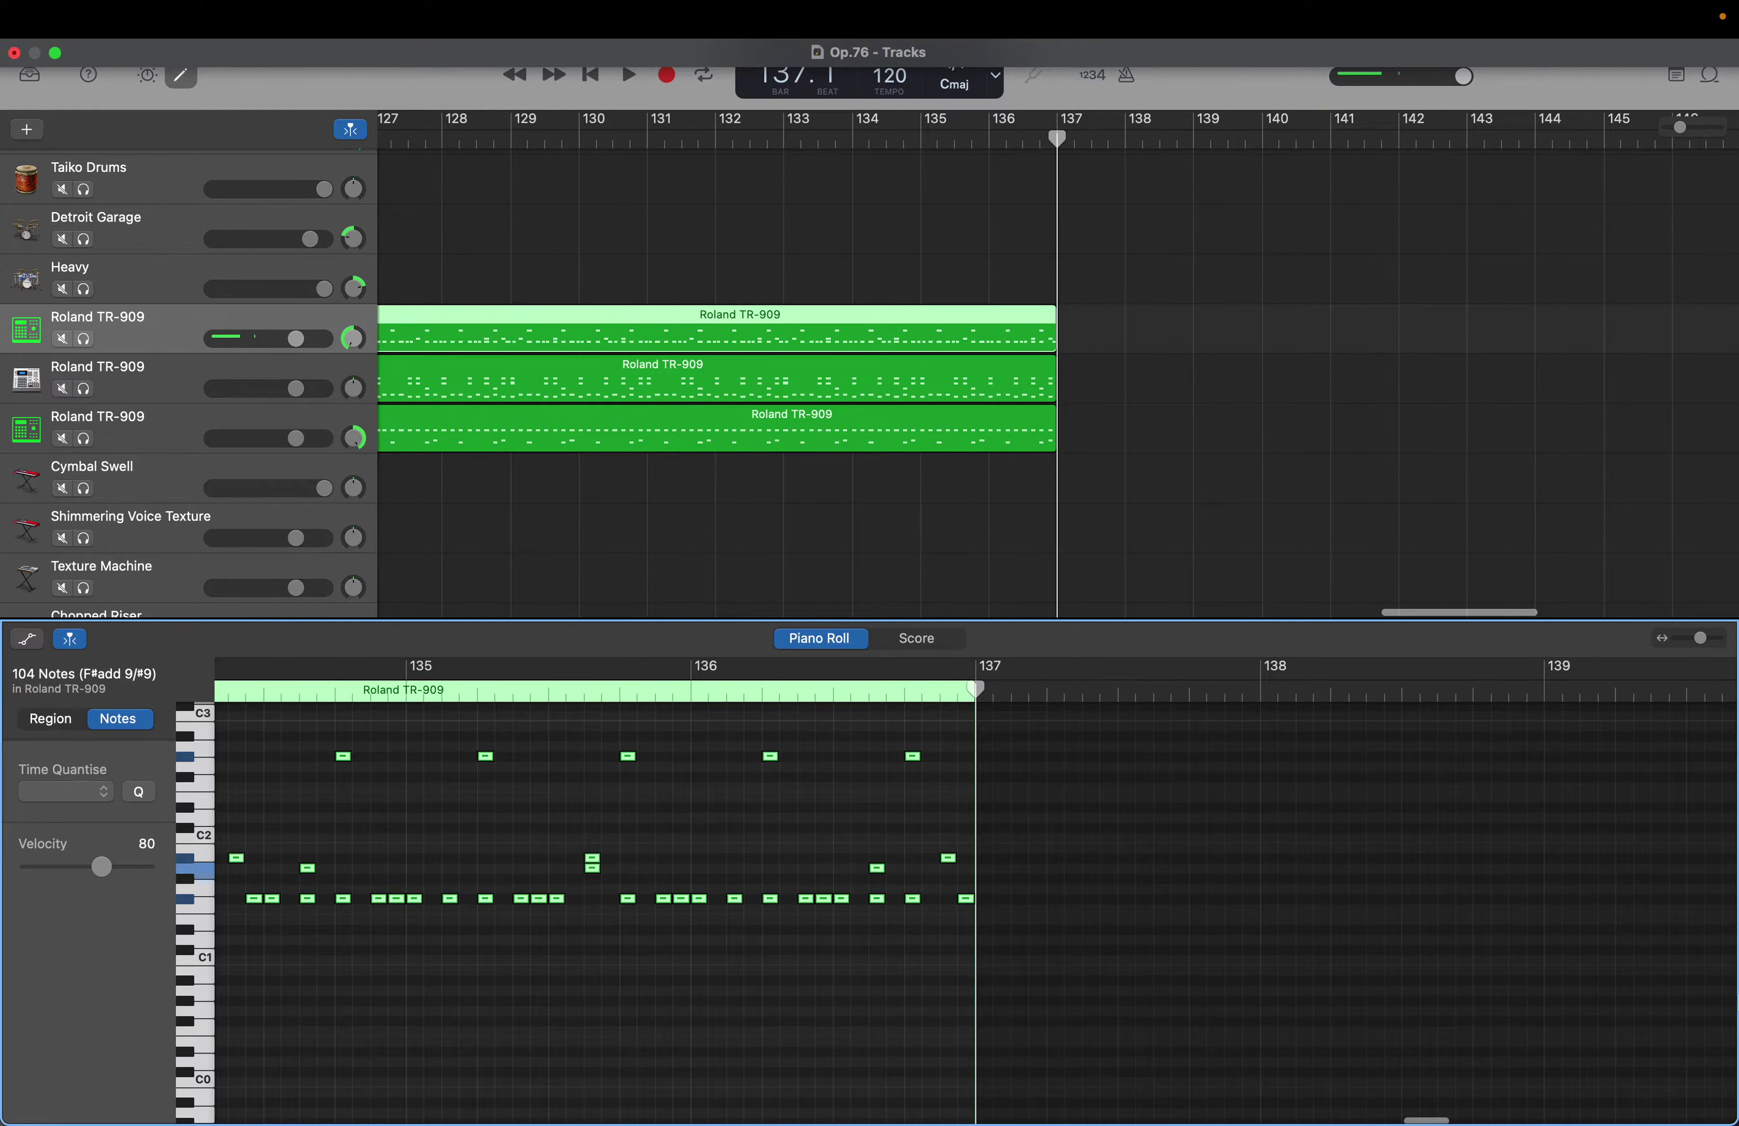
scroll(955, 913, "up", 5)
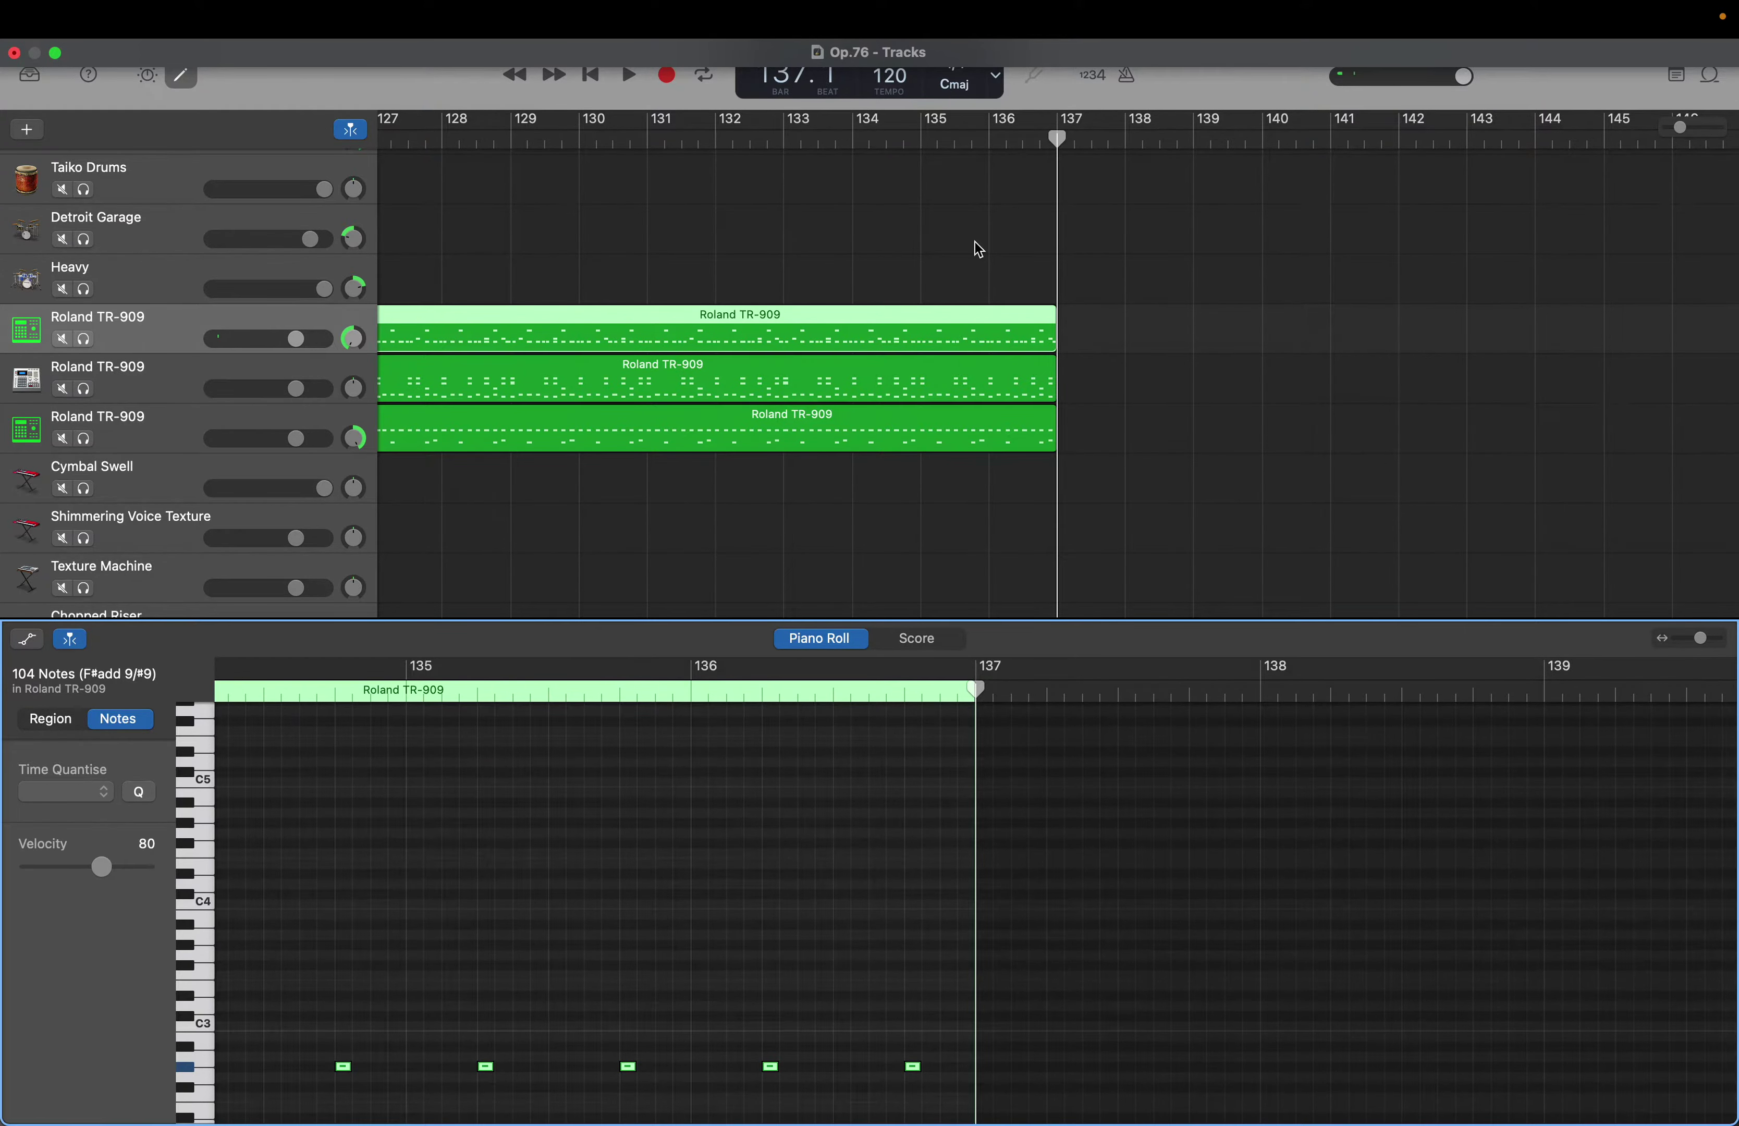
scroll(975, 248, "up", 10)
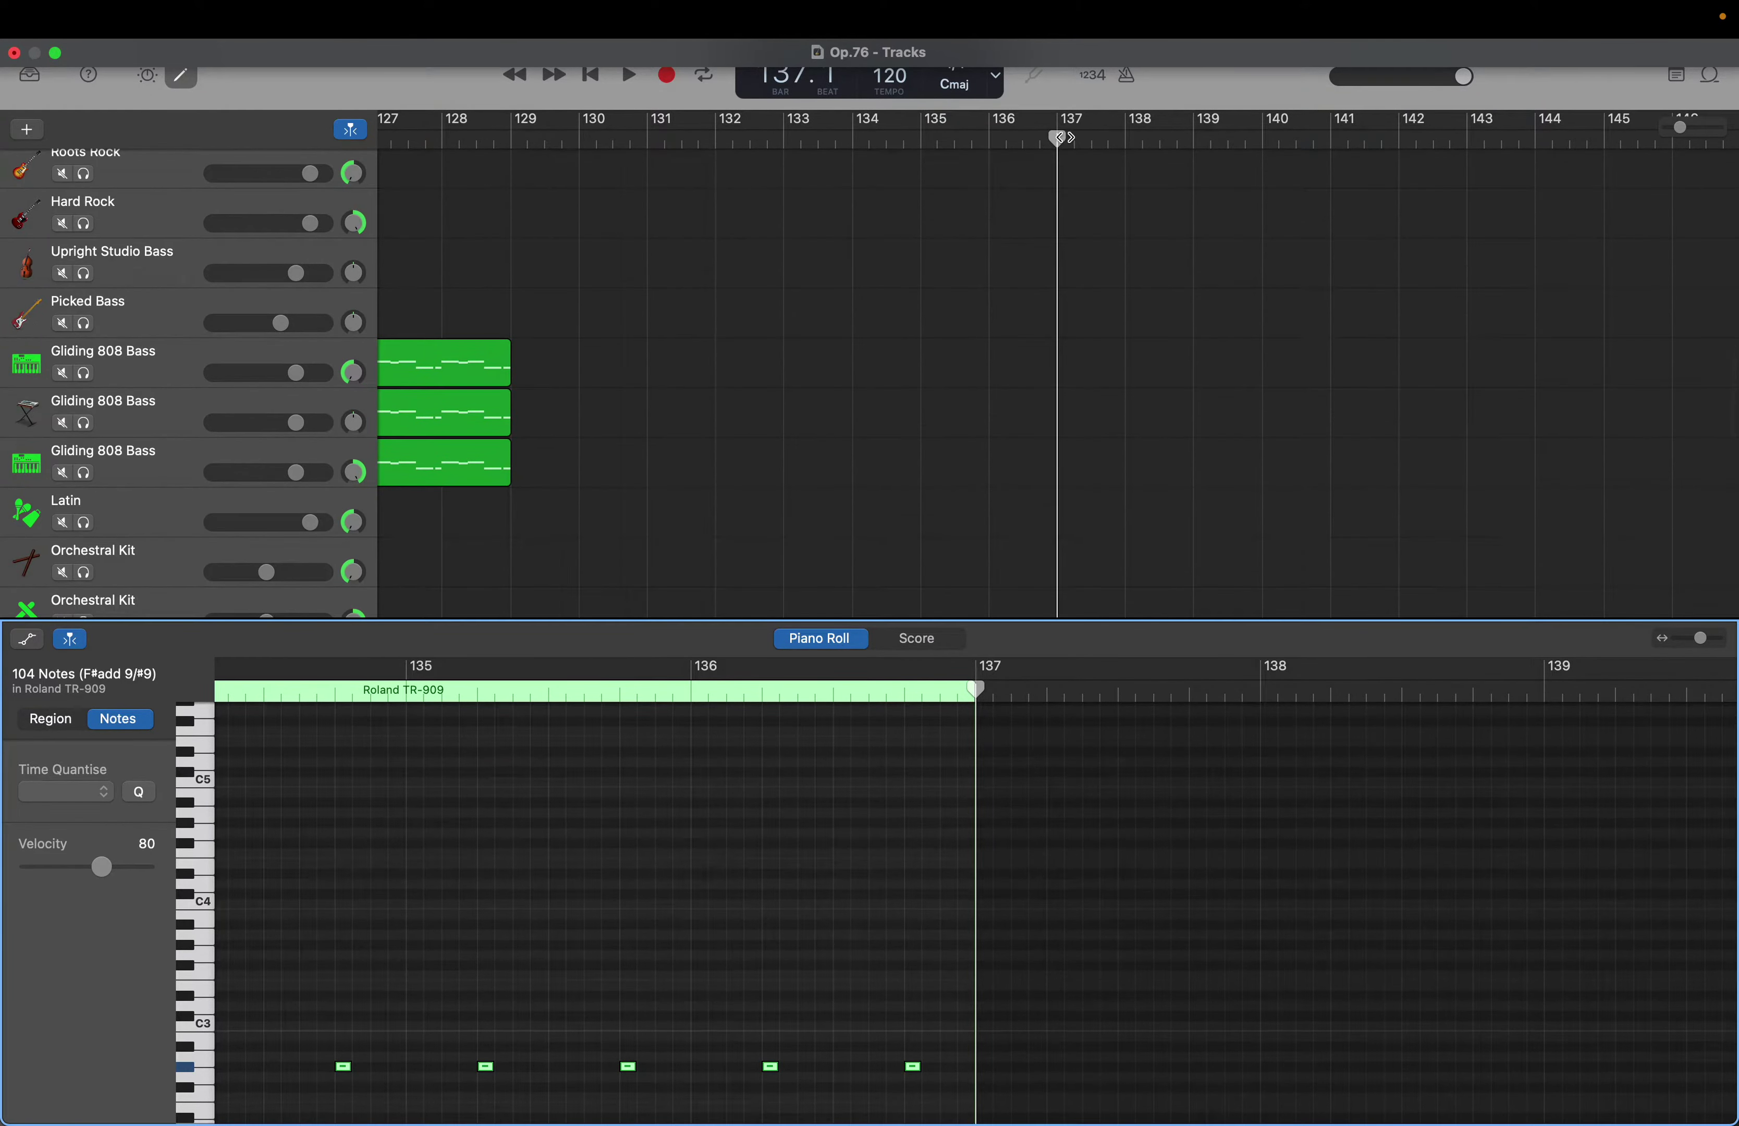
left_click_drag(1064, 138, 509, 142)
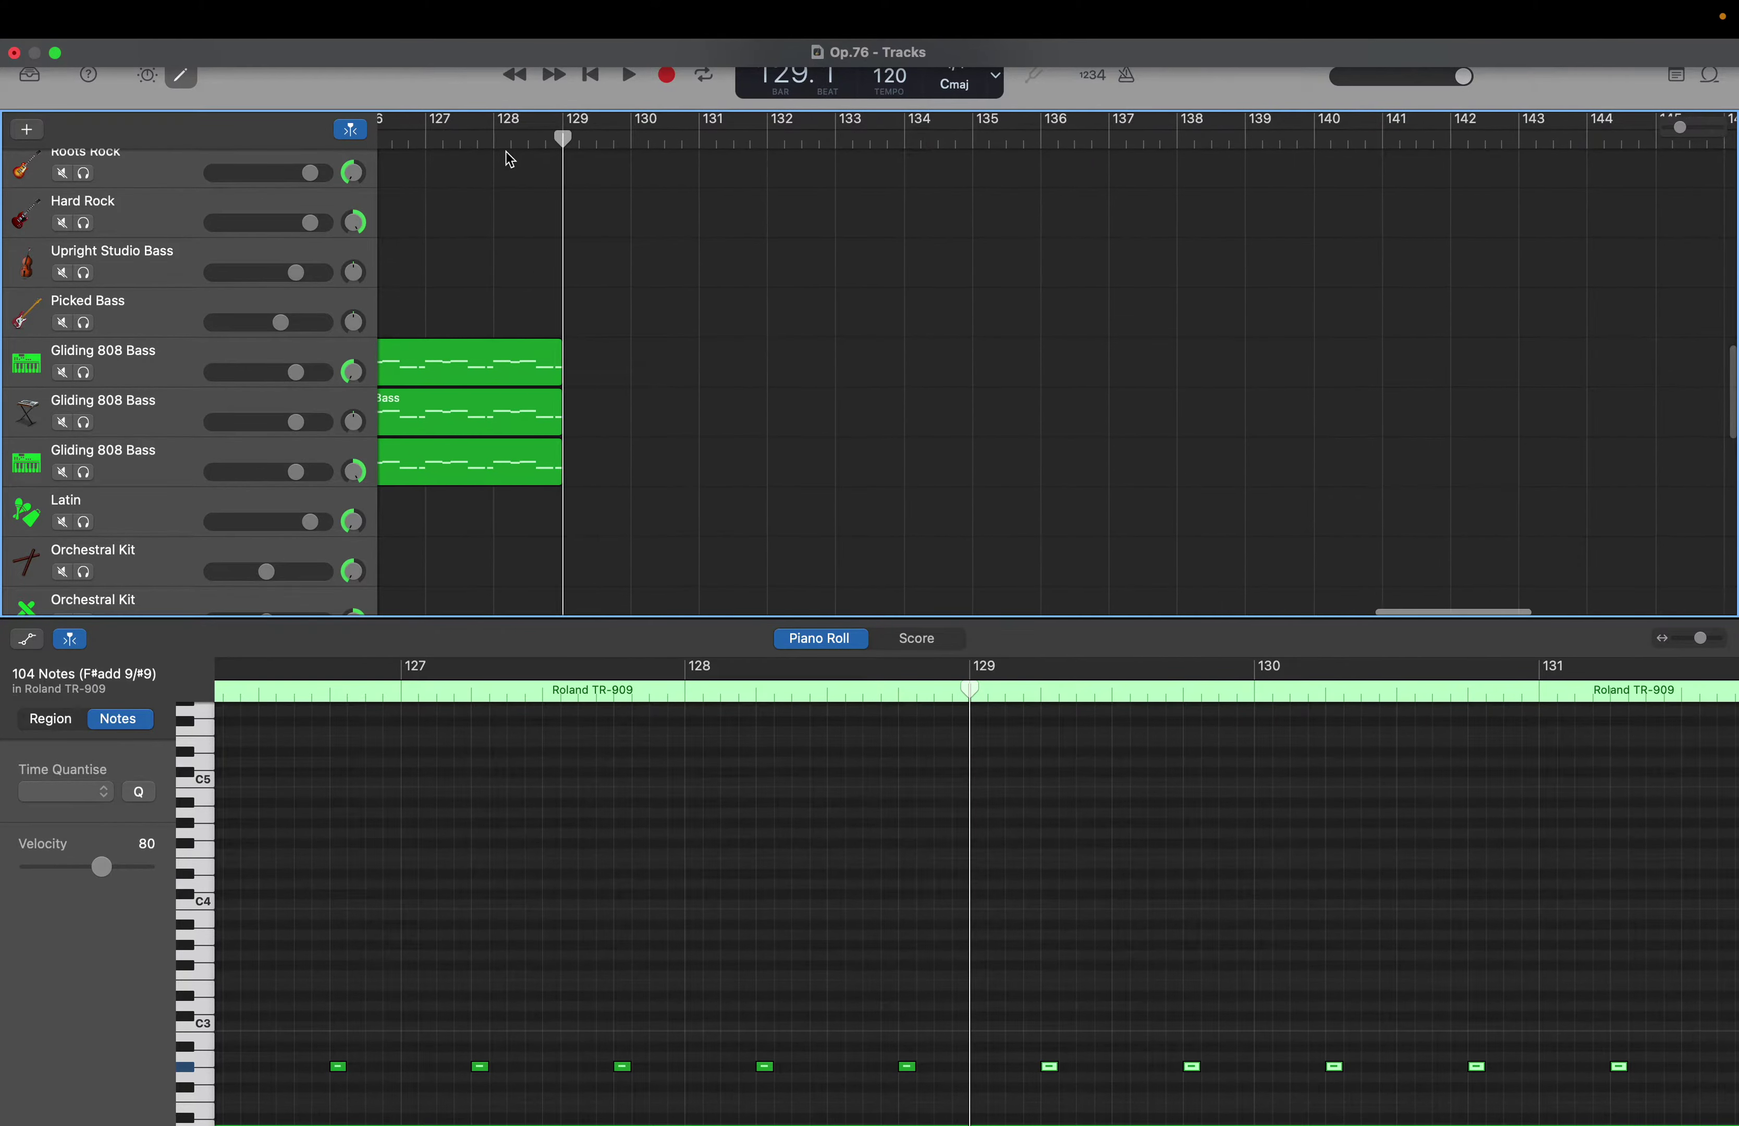
Copy the first Gliding 808 Bass track's notes in bars 121–128 to bar 129, and return the playhead to bar 129
scroll(509, 155, "left", 10)
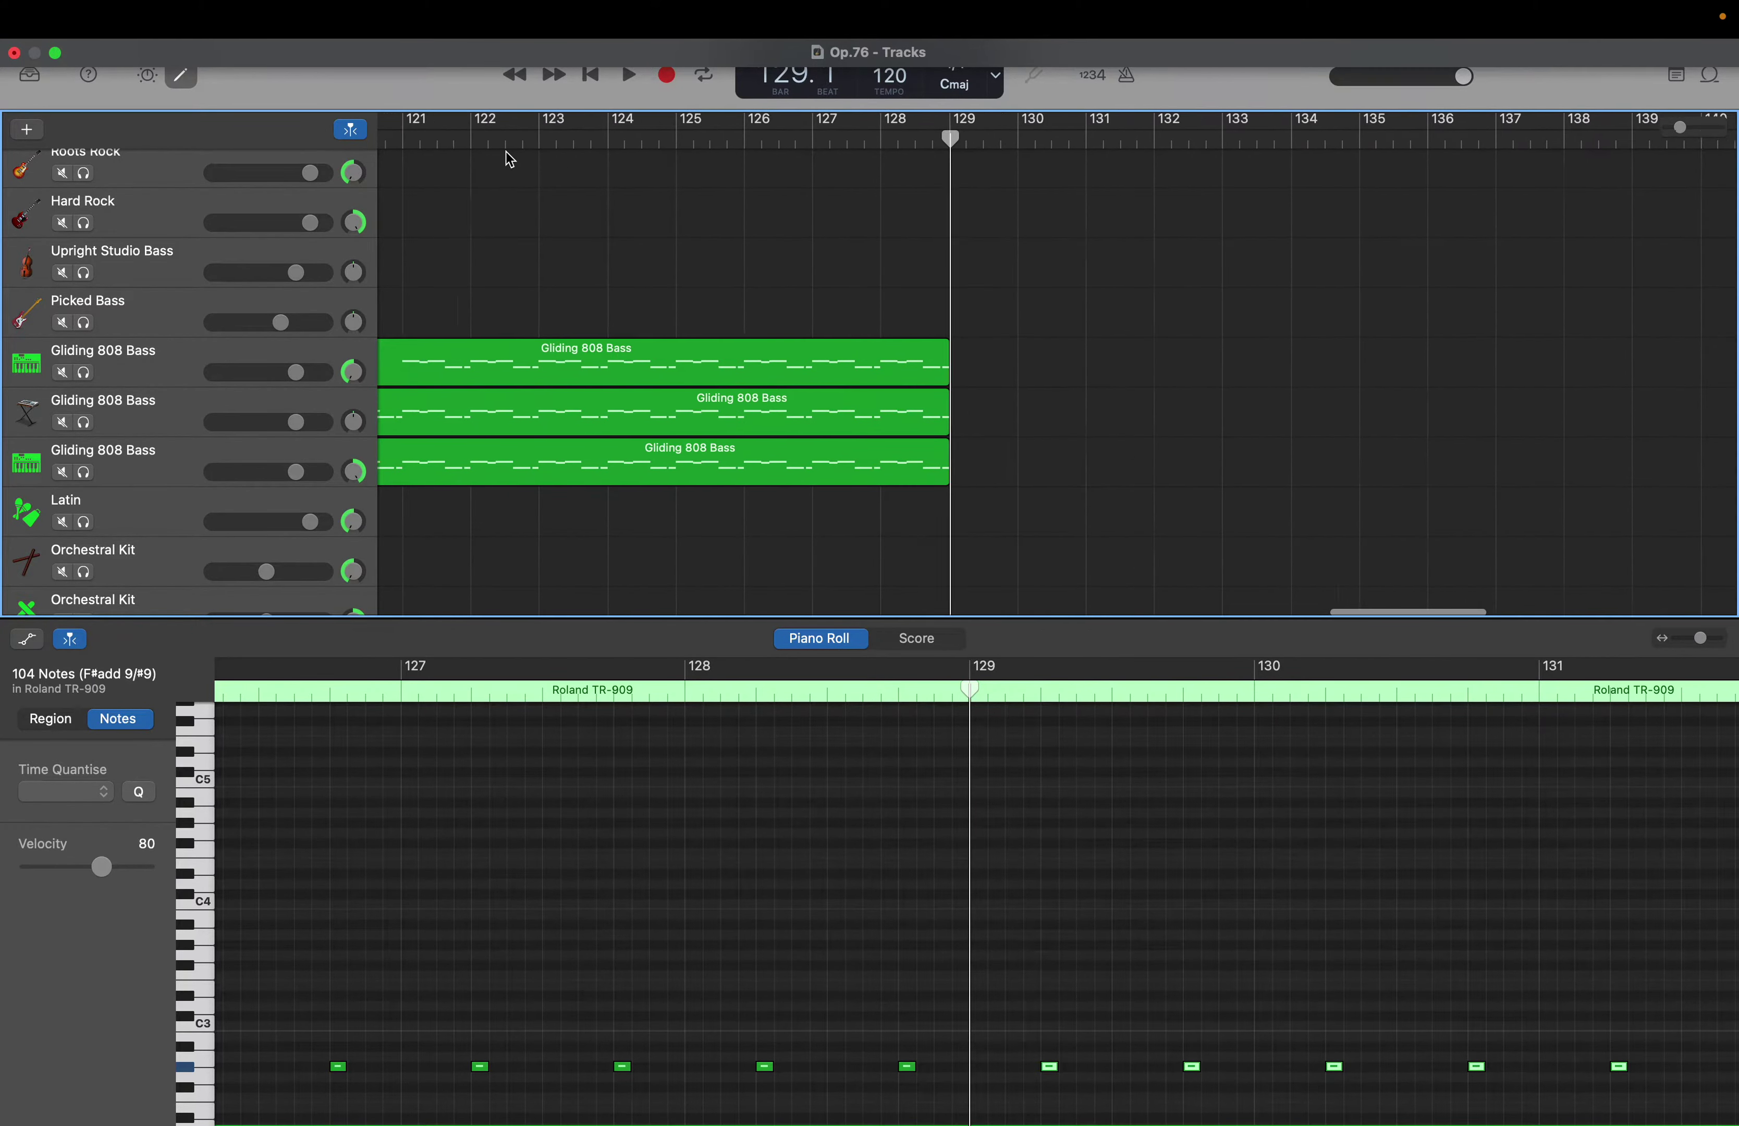
left_click(135, 358)
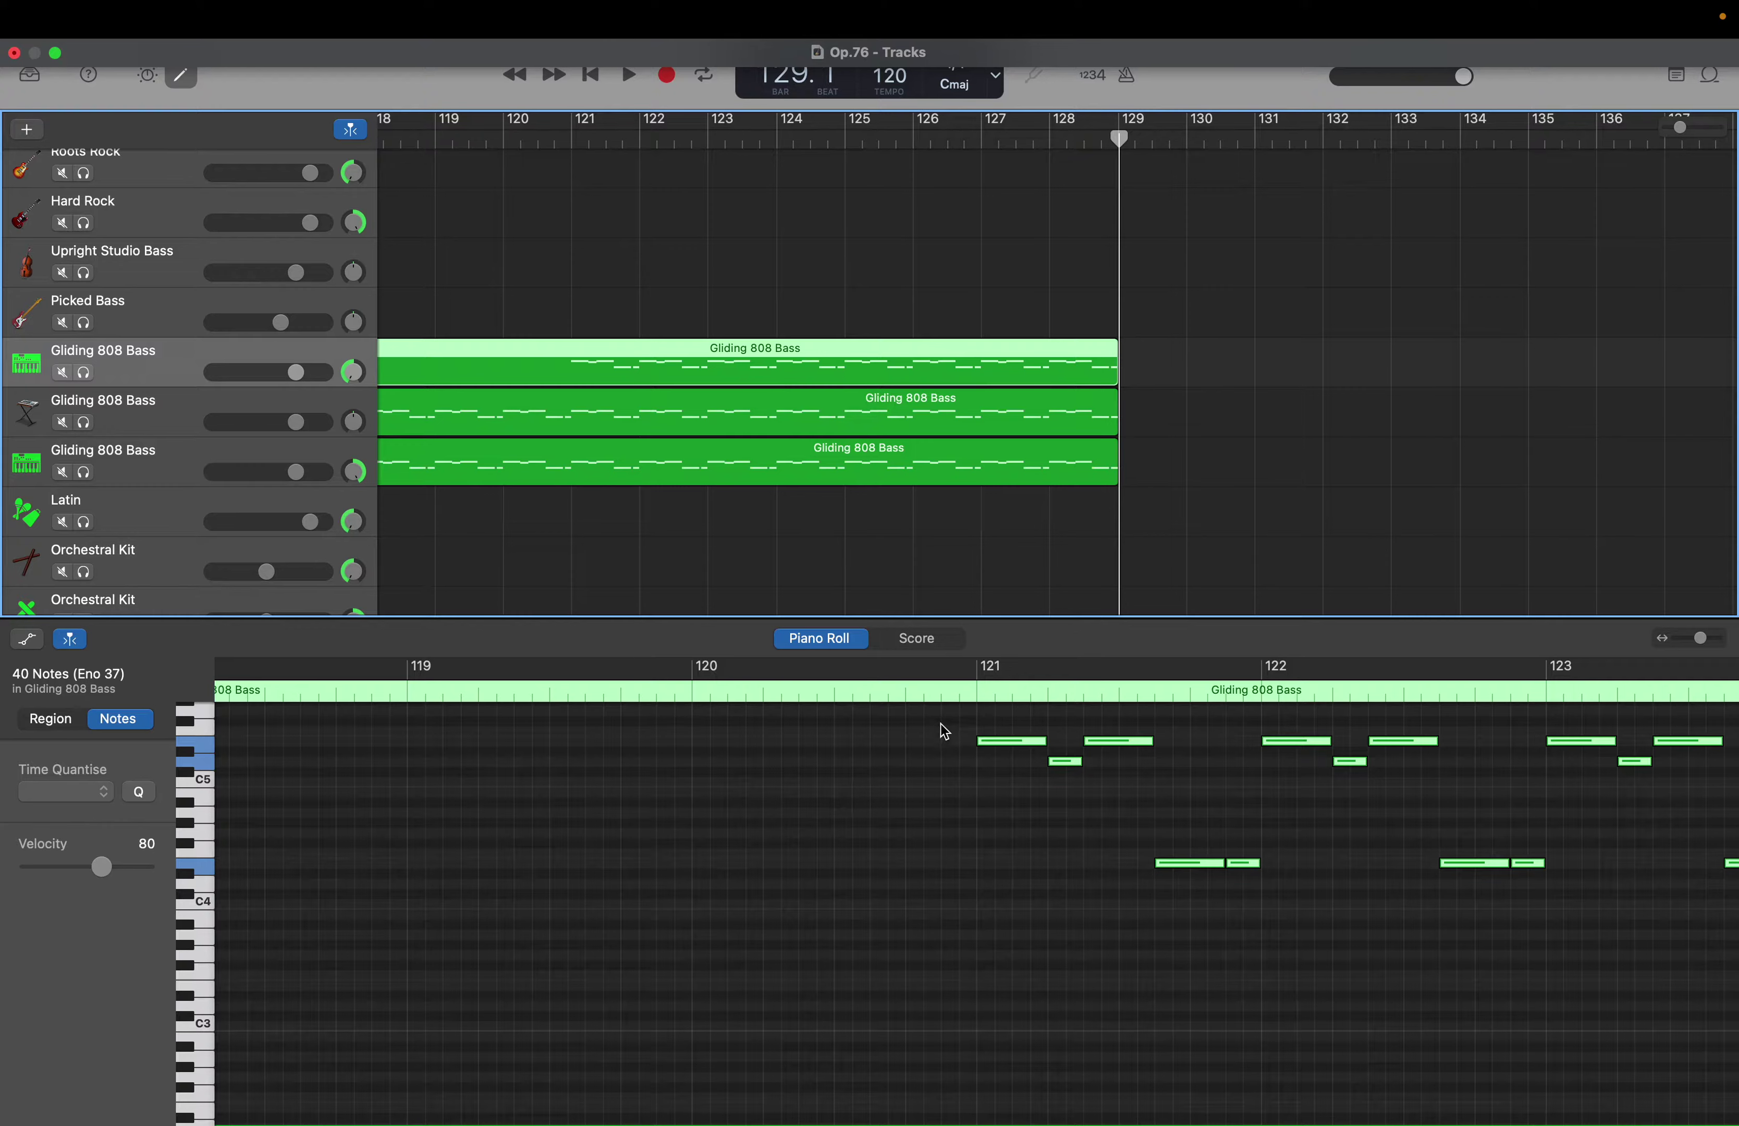
left_click_drag(942, 722, 1728, 973)
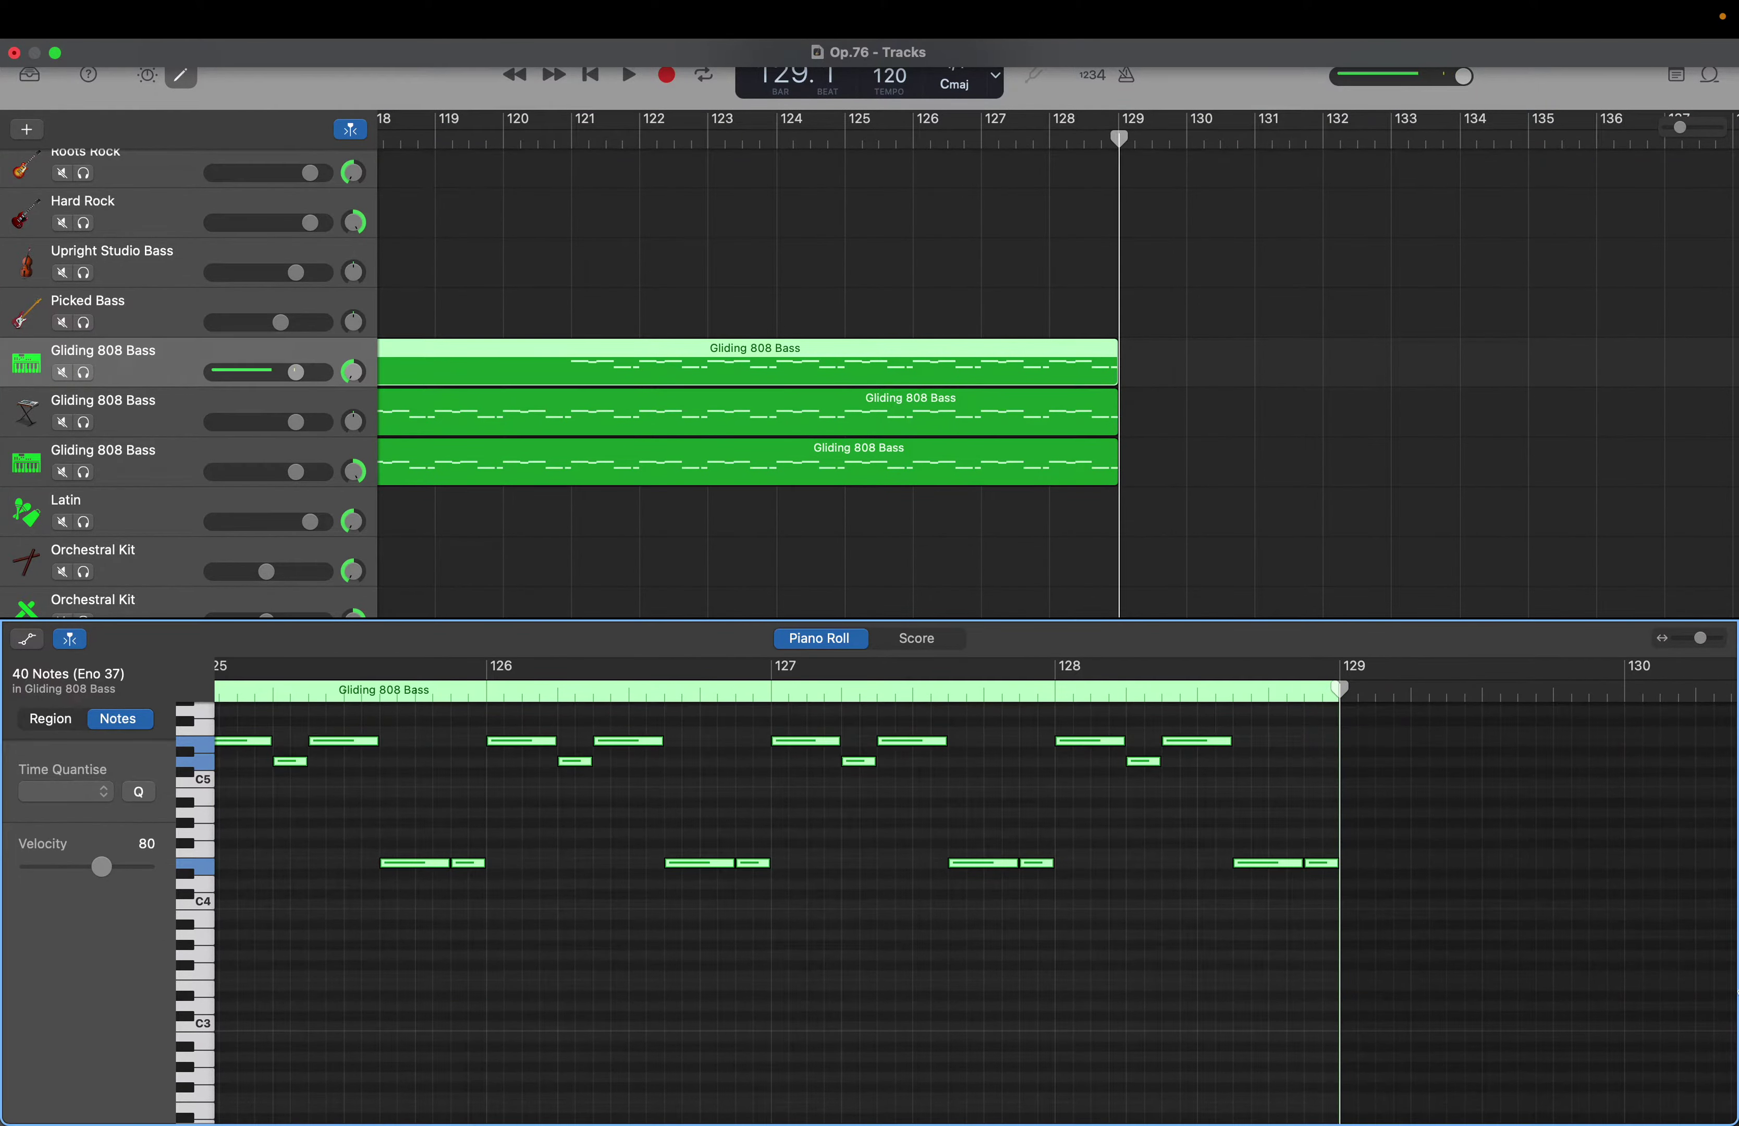
key("cmd+v")
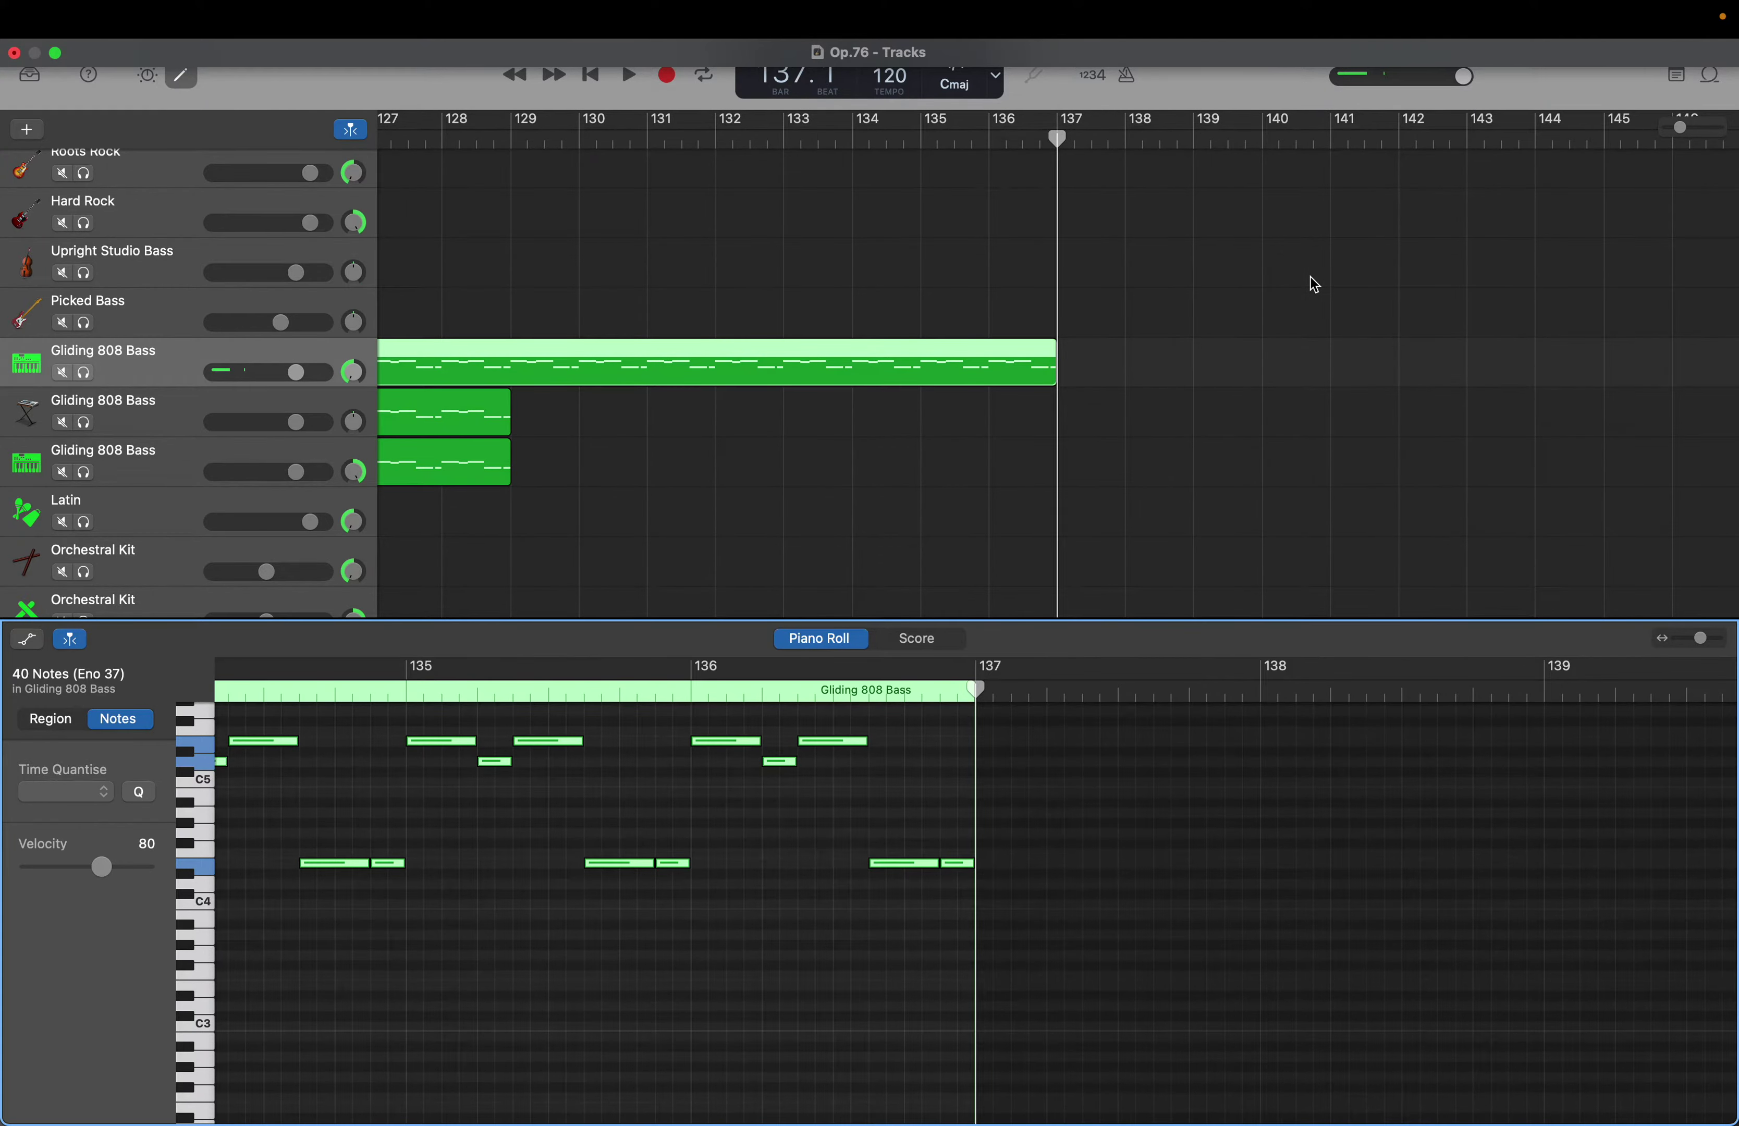
left_click_drag(1057, 140, 512, 114)
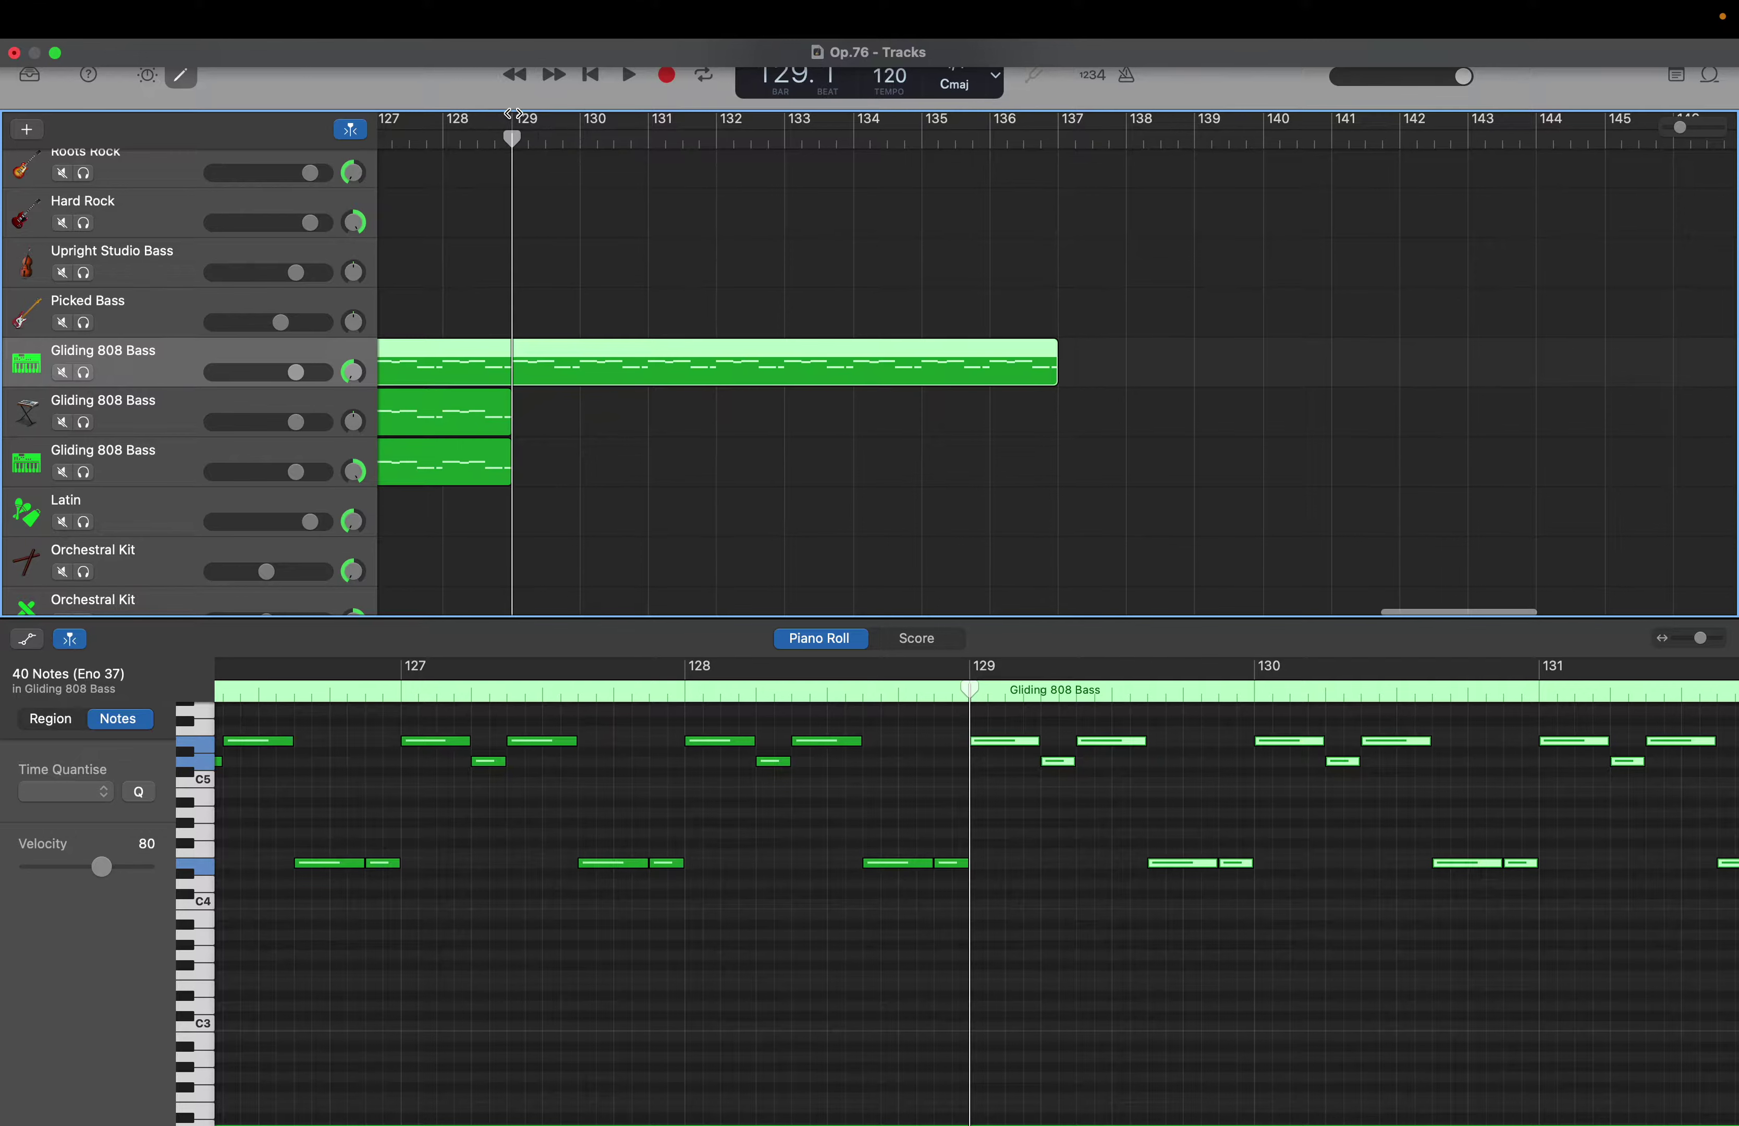
Copy the second Gliding 808 Bass track's notes in bars 121–128 to bar 129, and return the playhead to bar 129
left_click(147, 412)
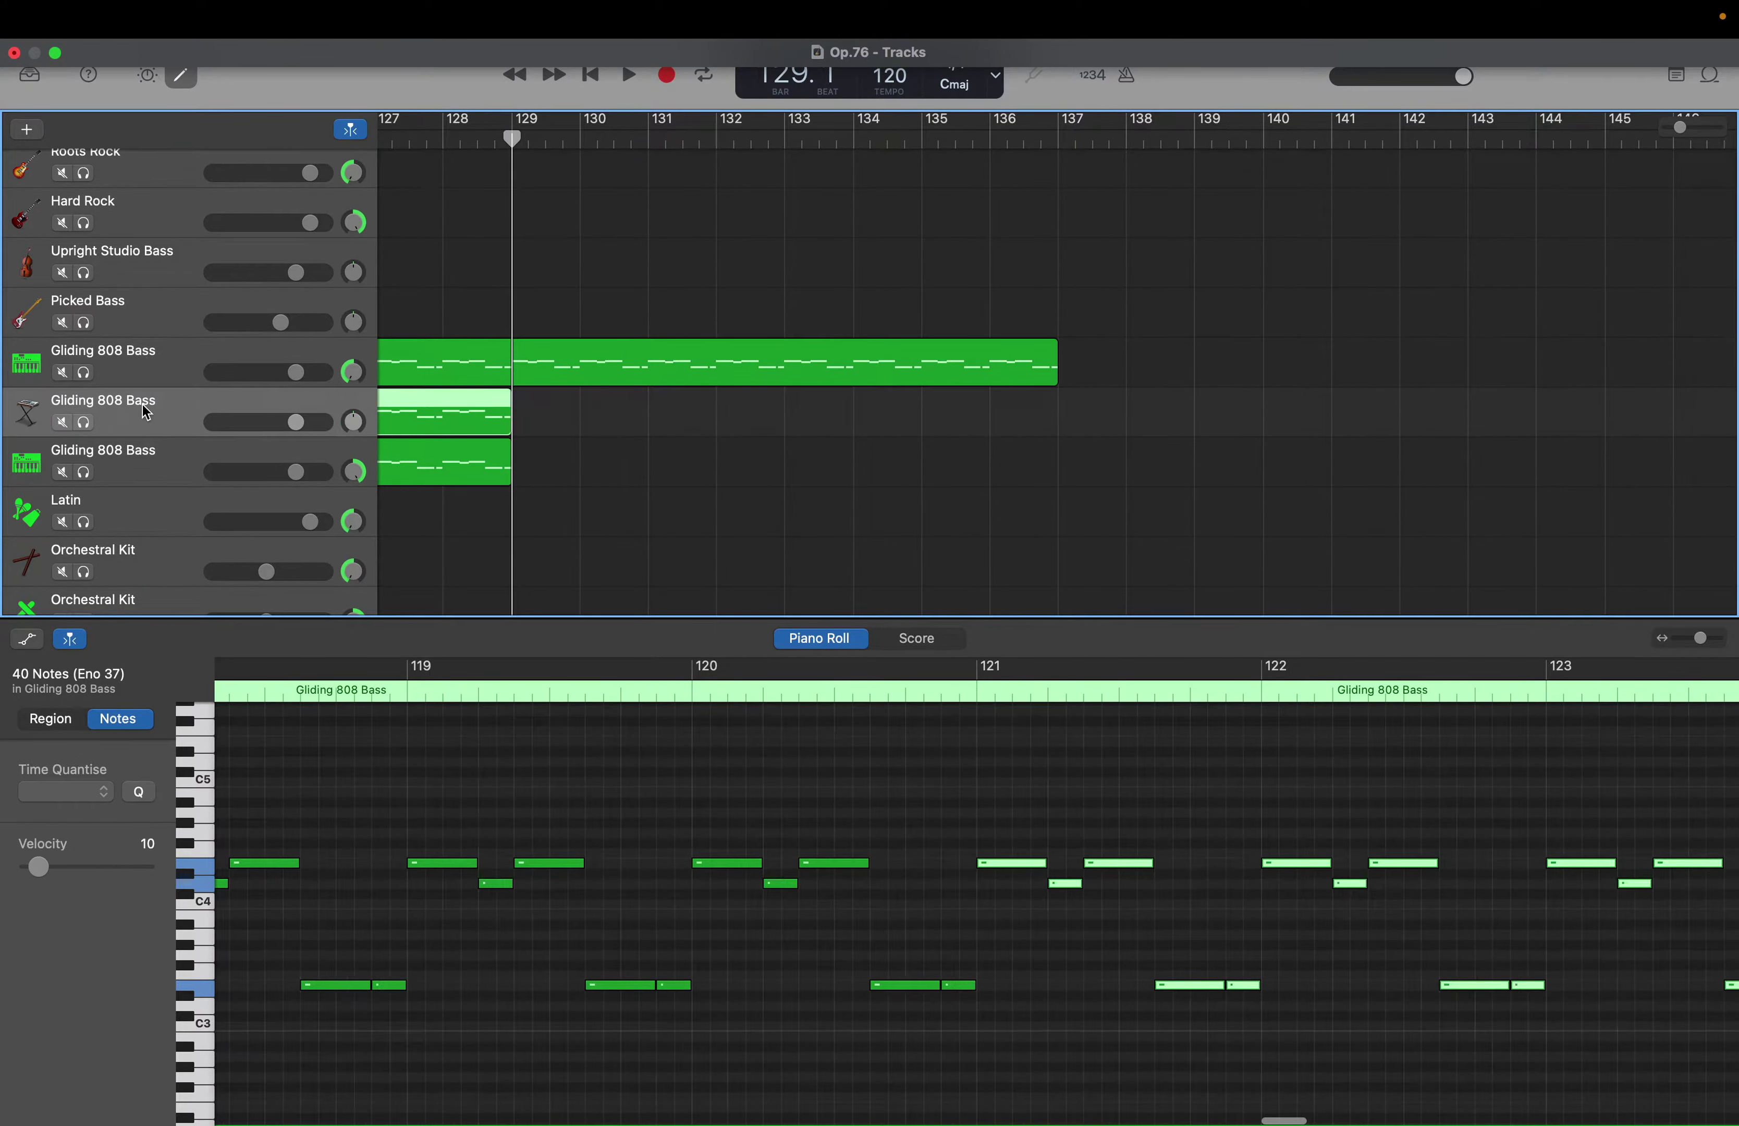
left_click(441, 753)
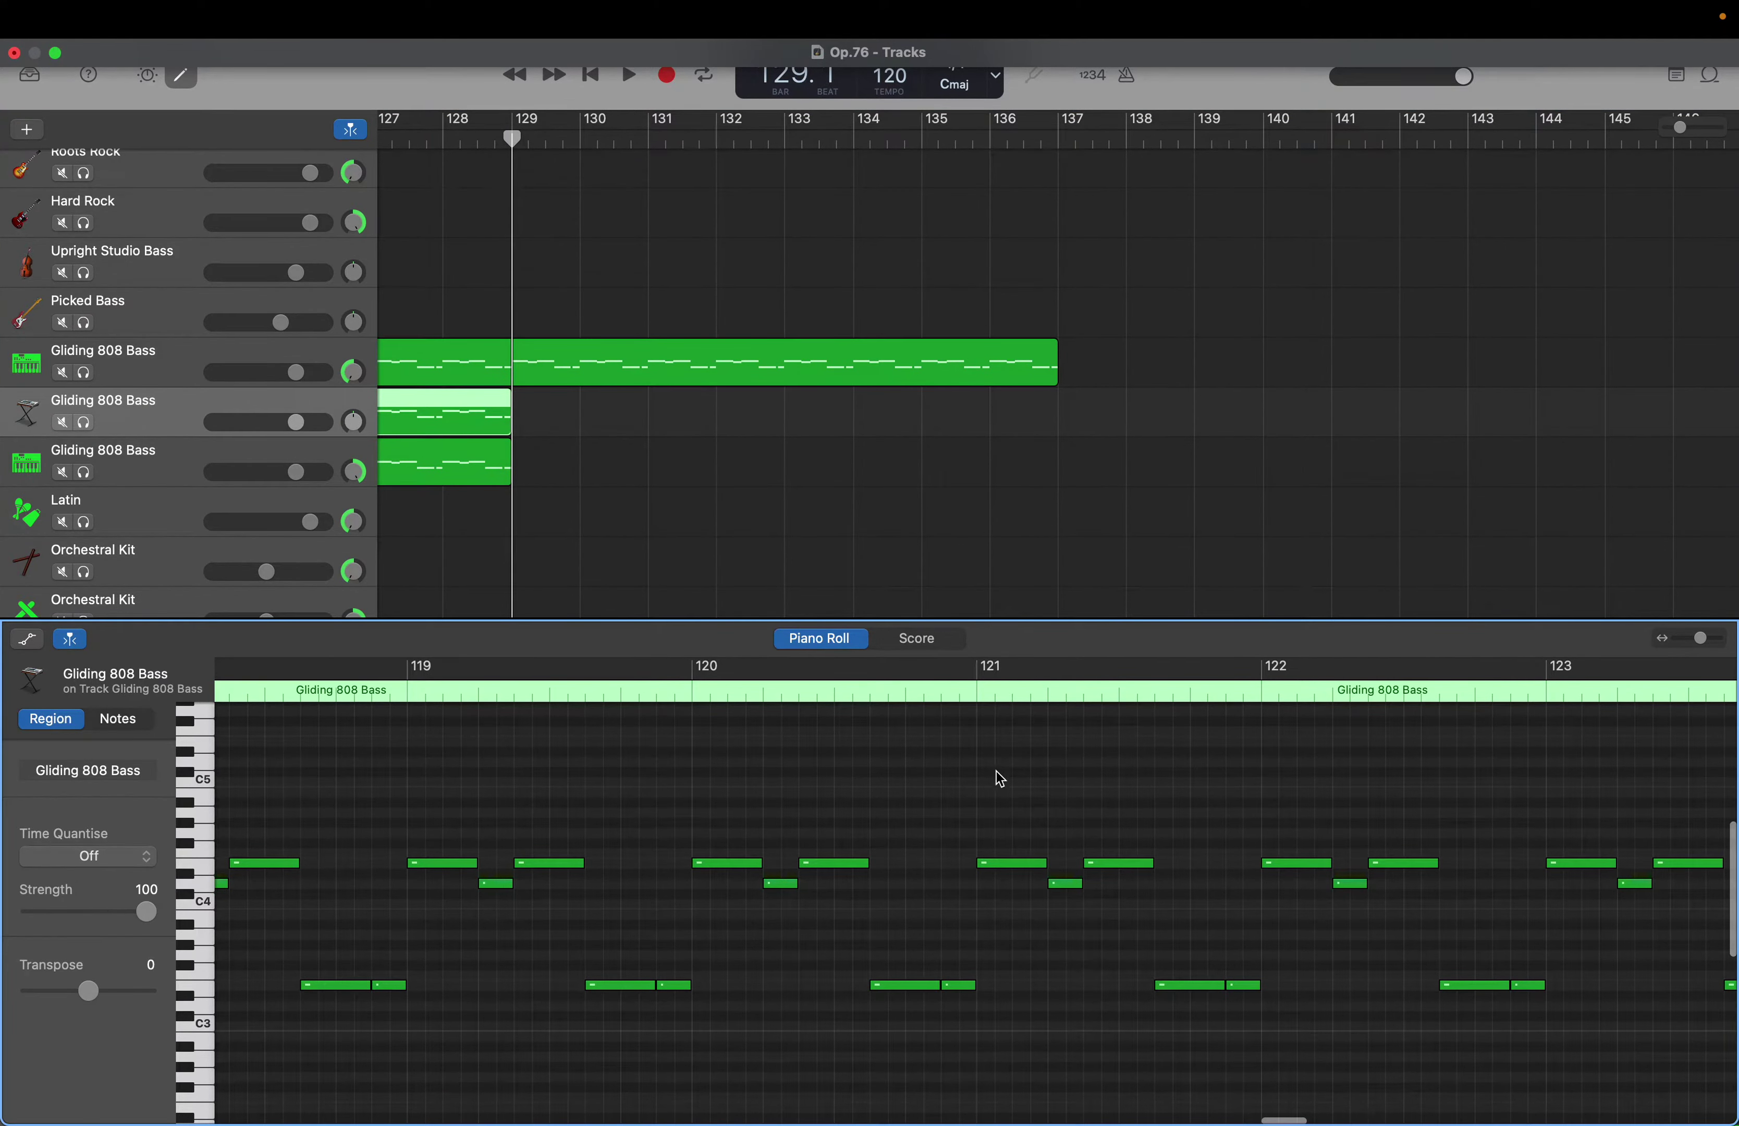
left_click_drag(1021, 788, 1730, 1093)
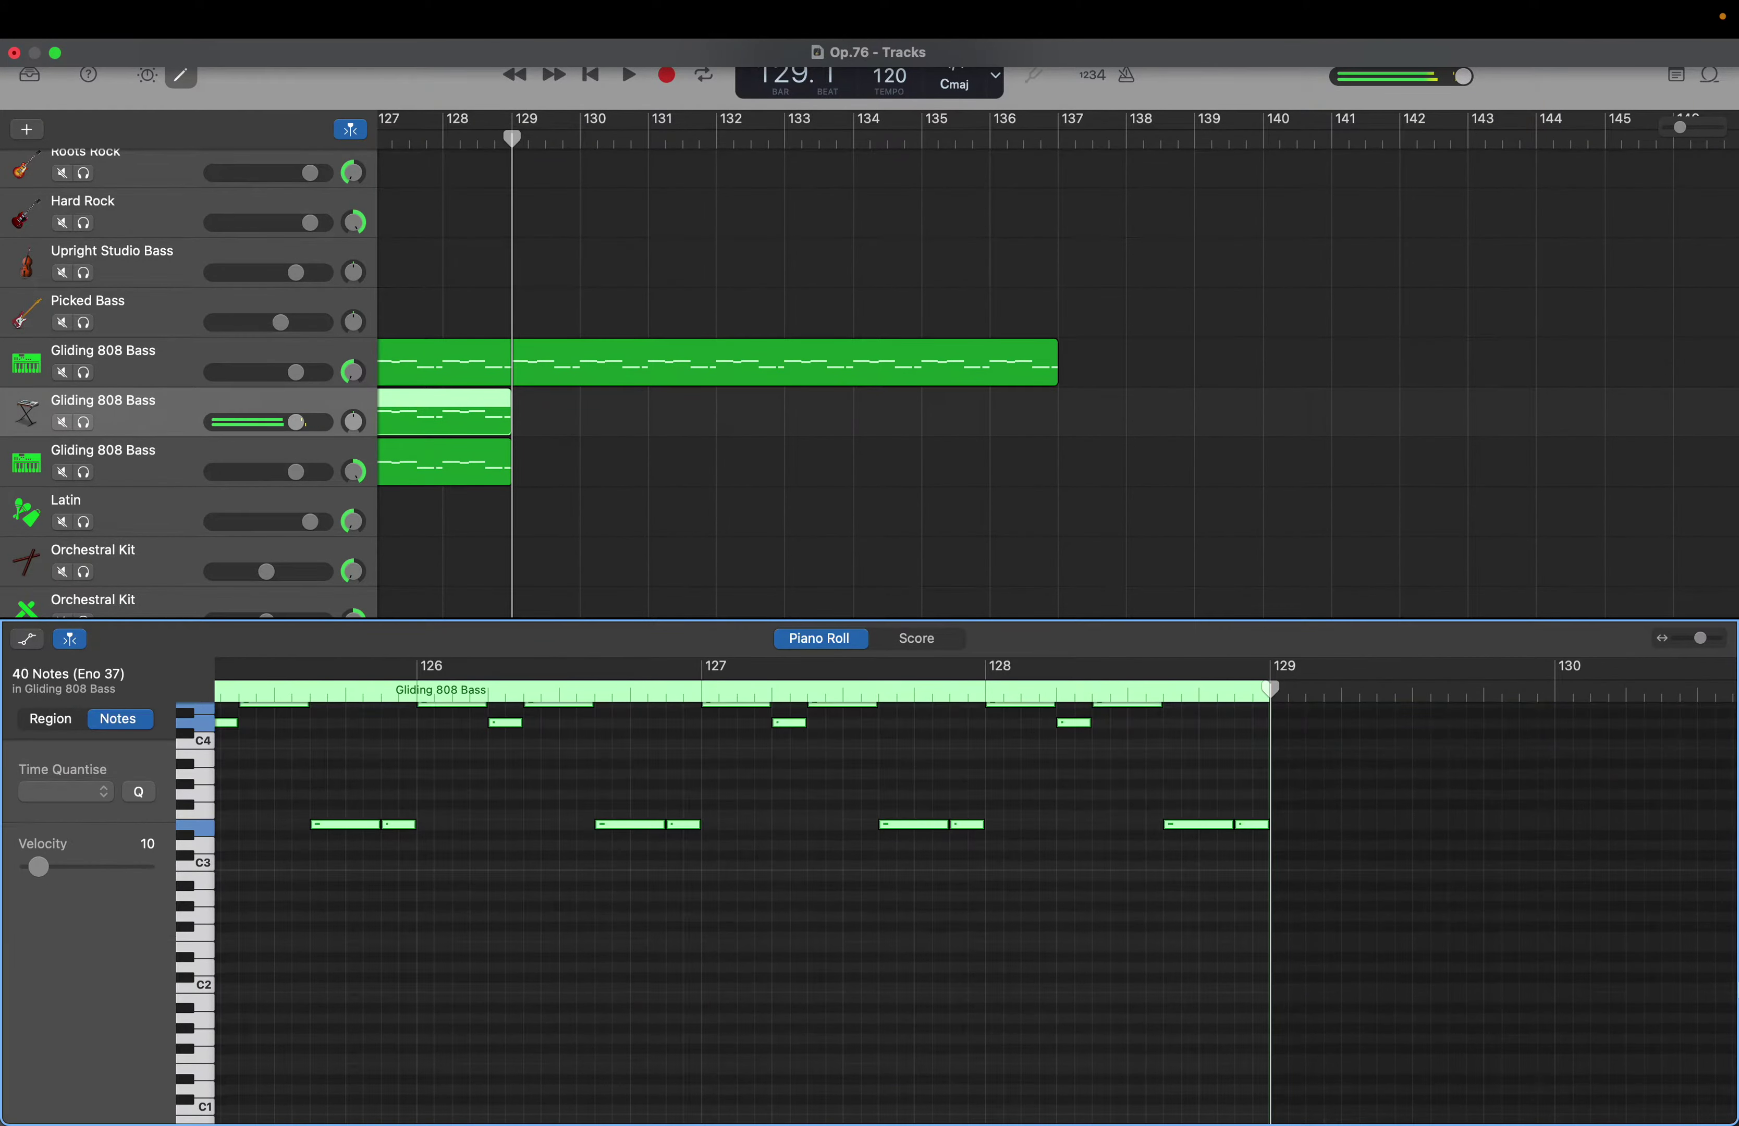
key("super+v")
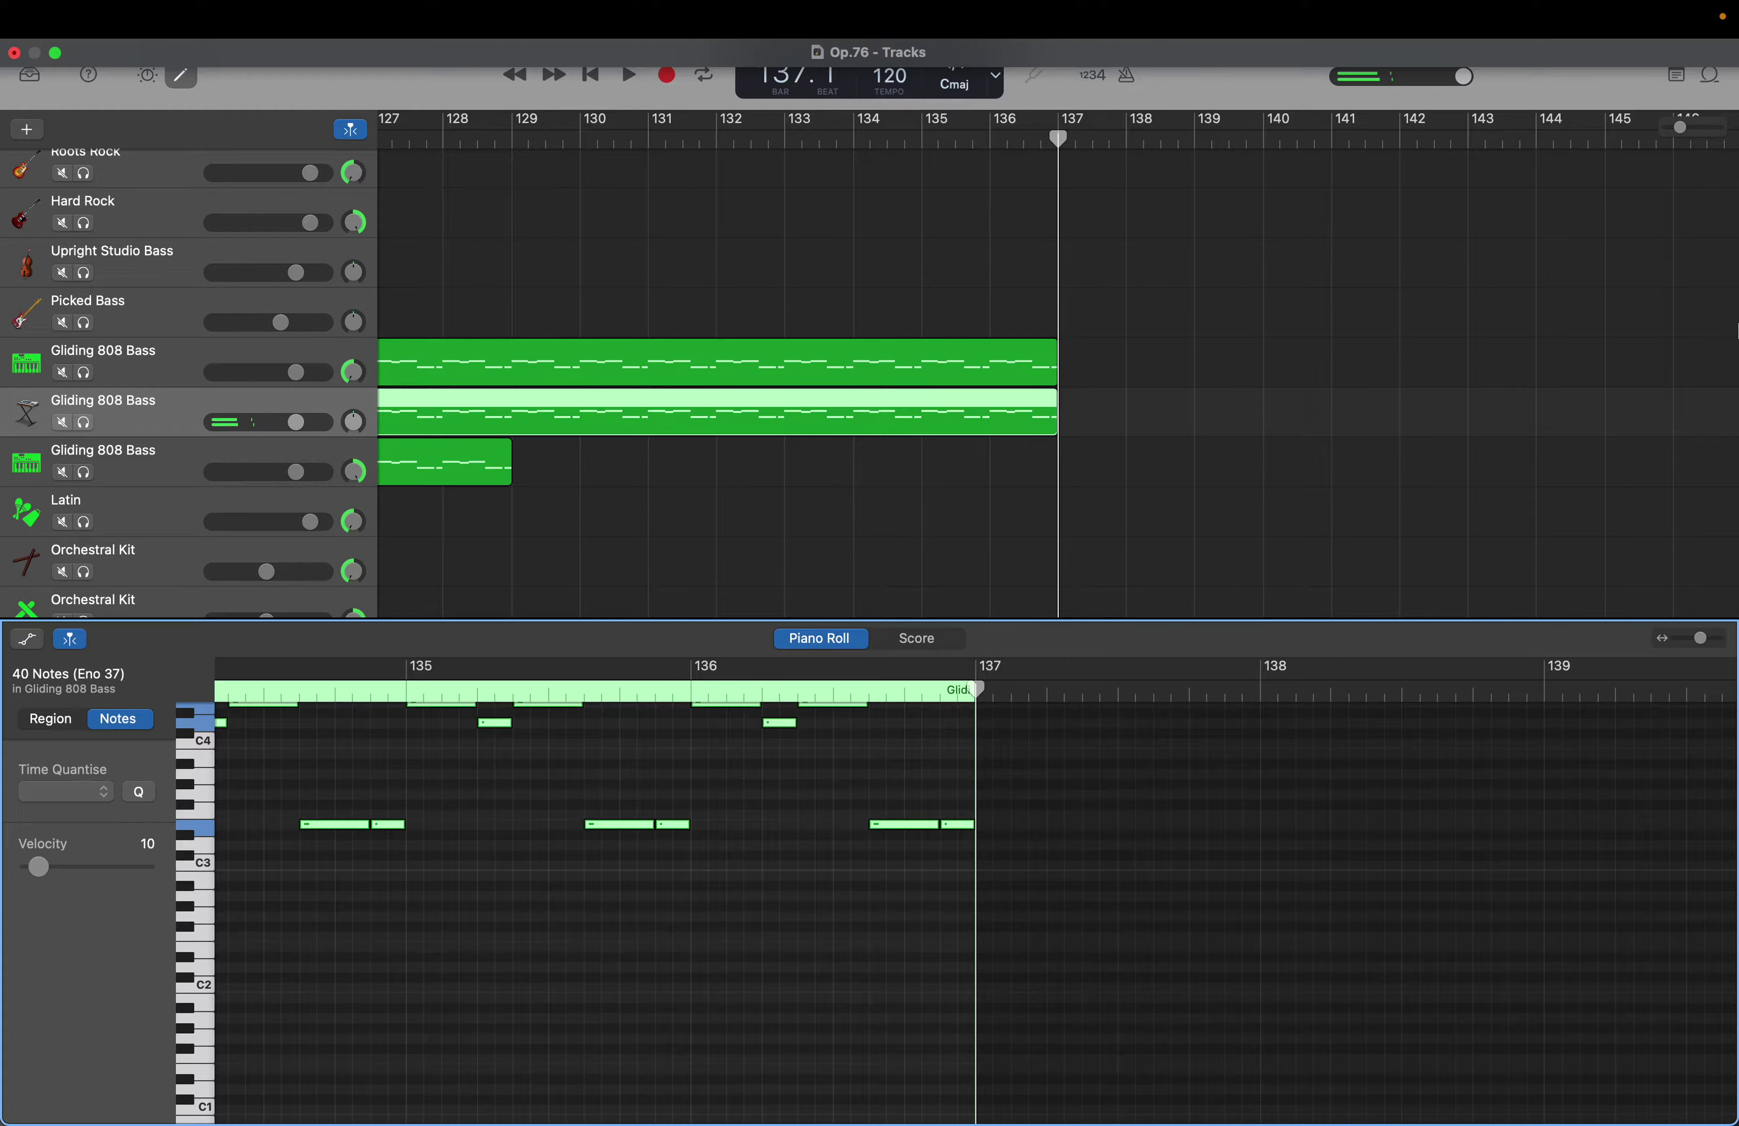
left_click_drag(1053, 138, 513, 200)
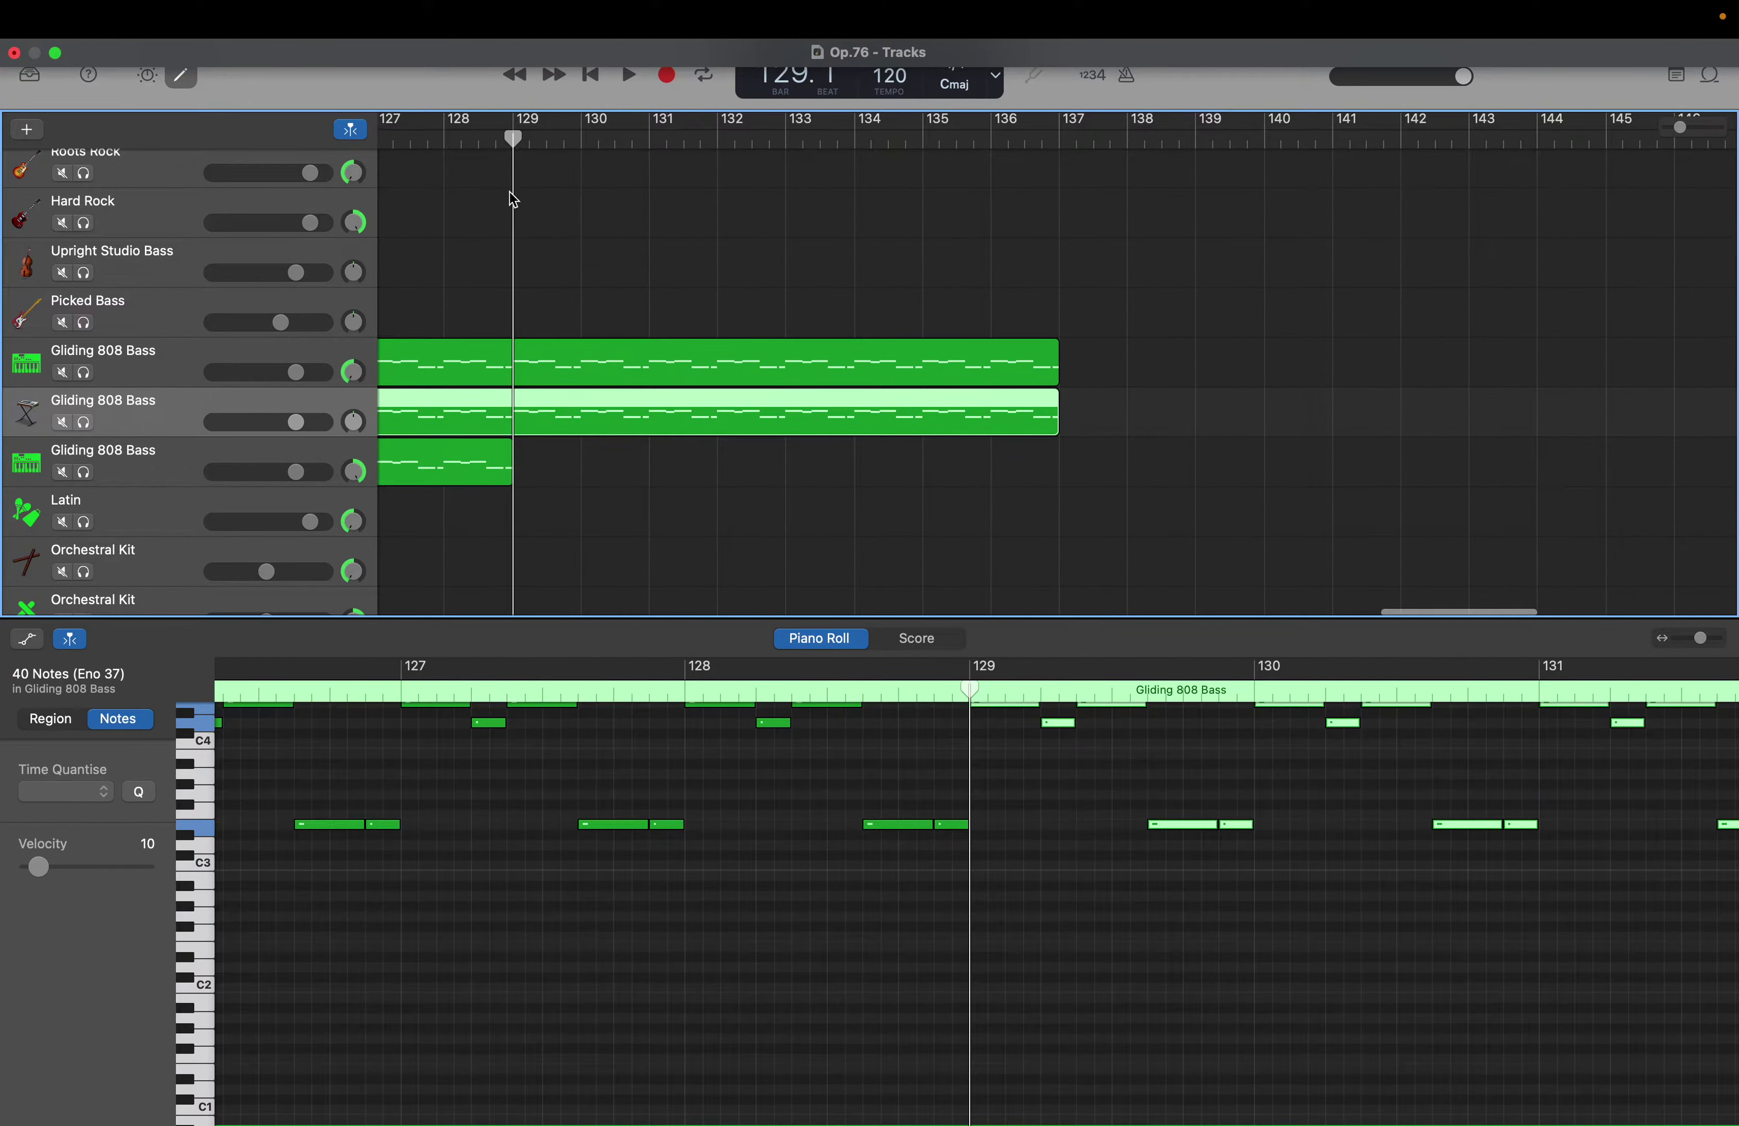
Copy the third Gliding 808 Bass track's notes in bars 121–128 to bar 129
scroll(504, 483, "left", 10)
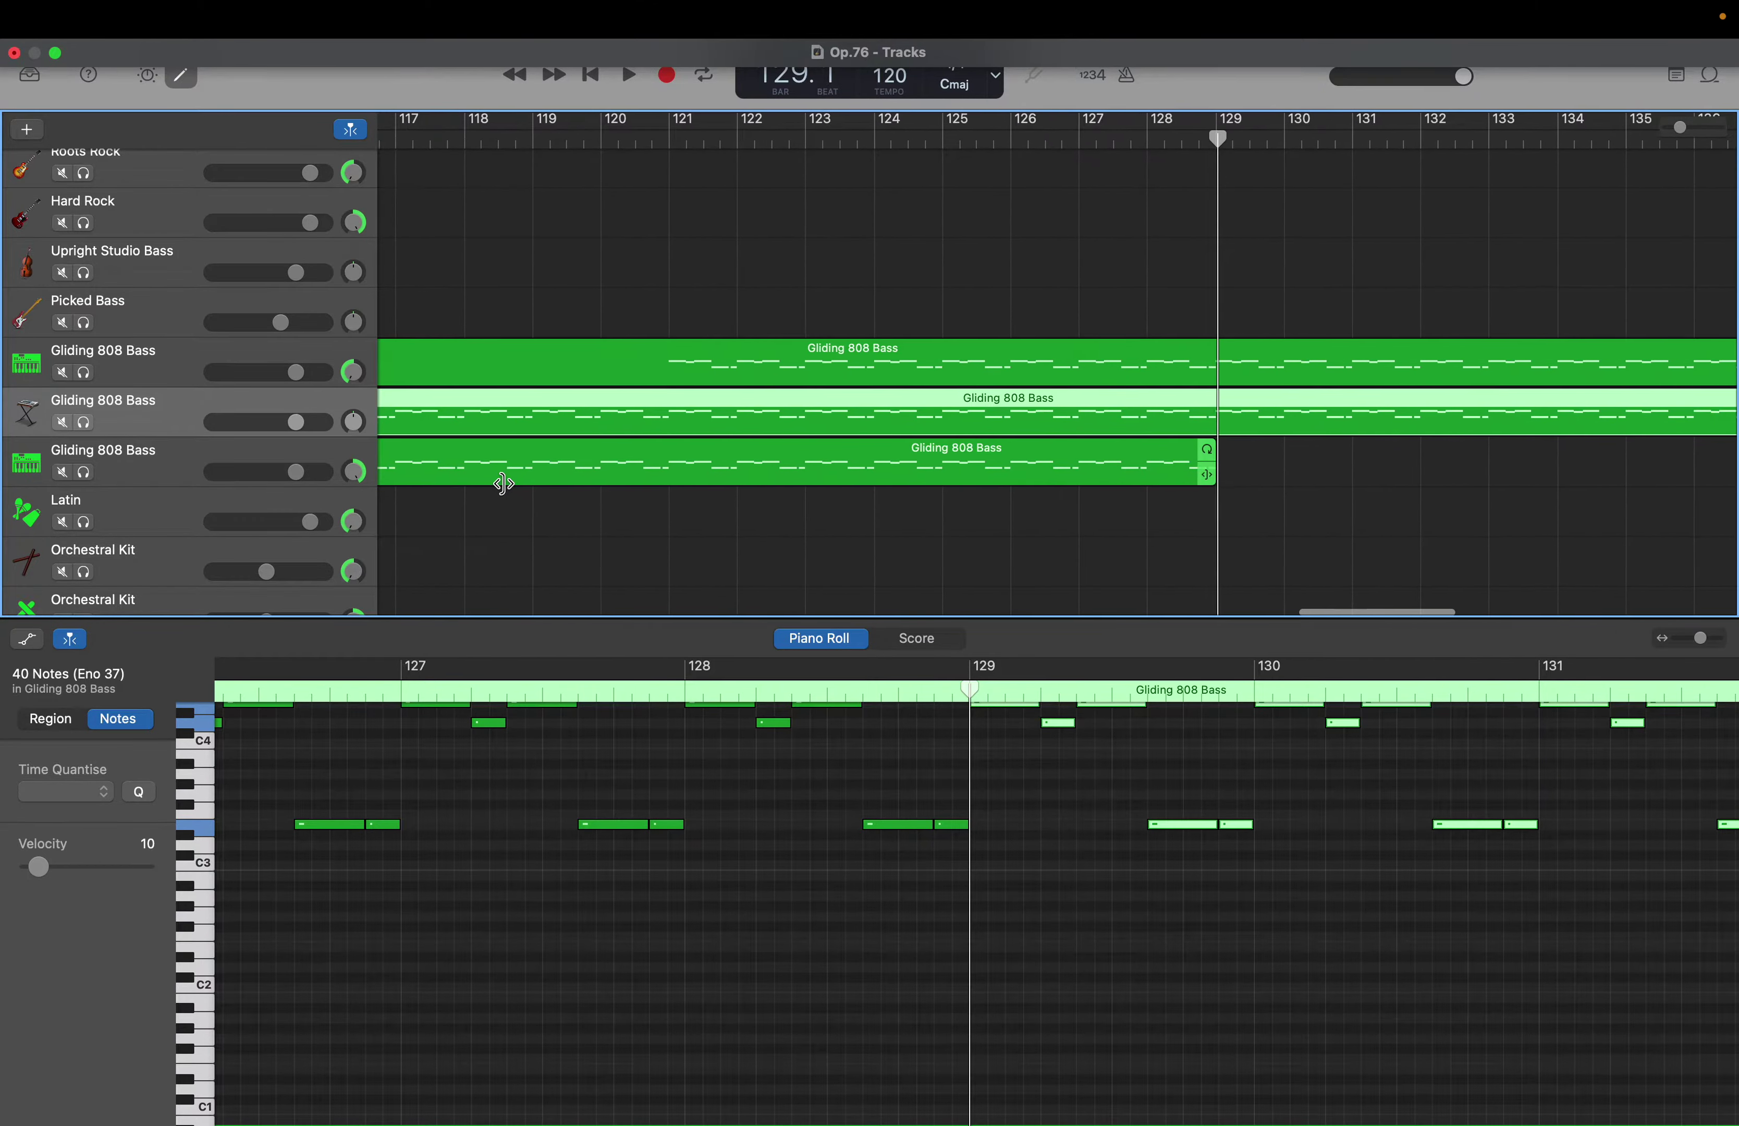
left_click(643, 475)
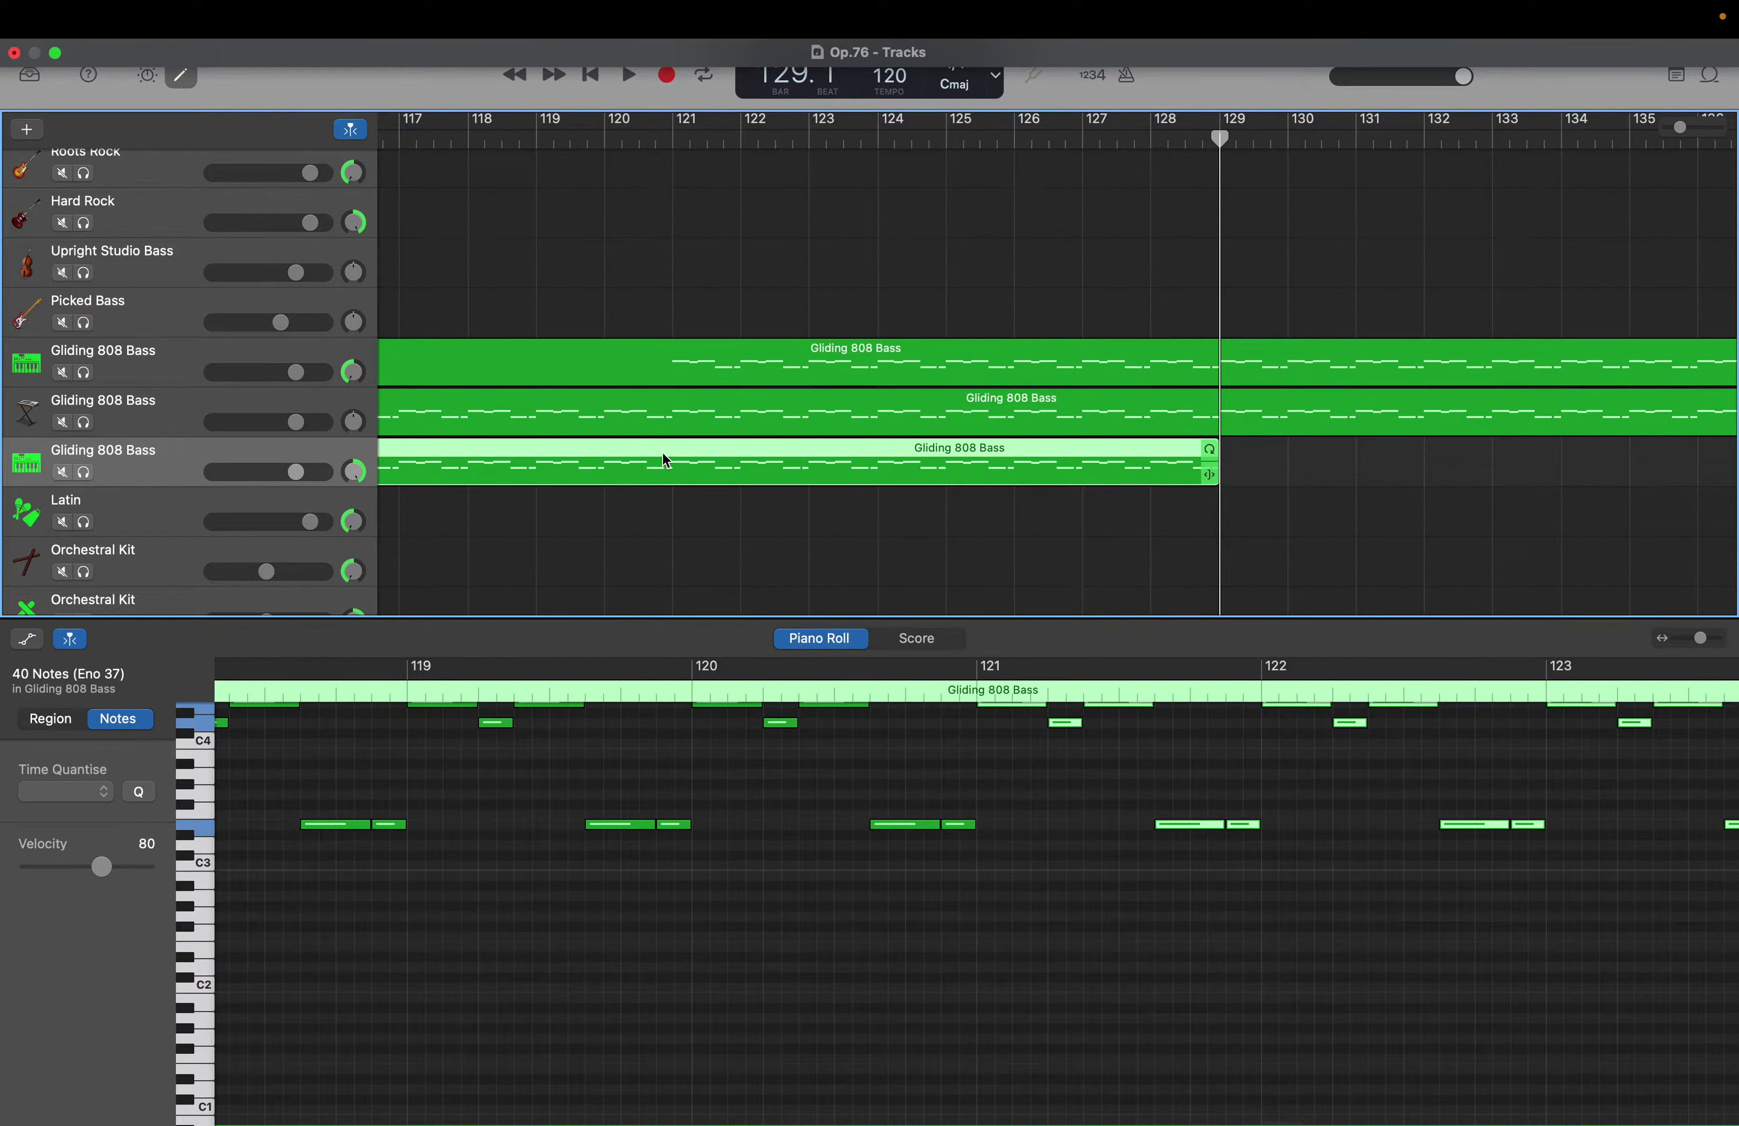
scroll(777, 841, "up", 5)
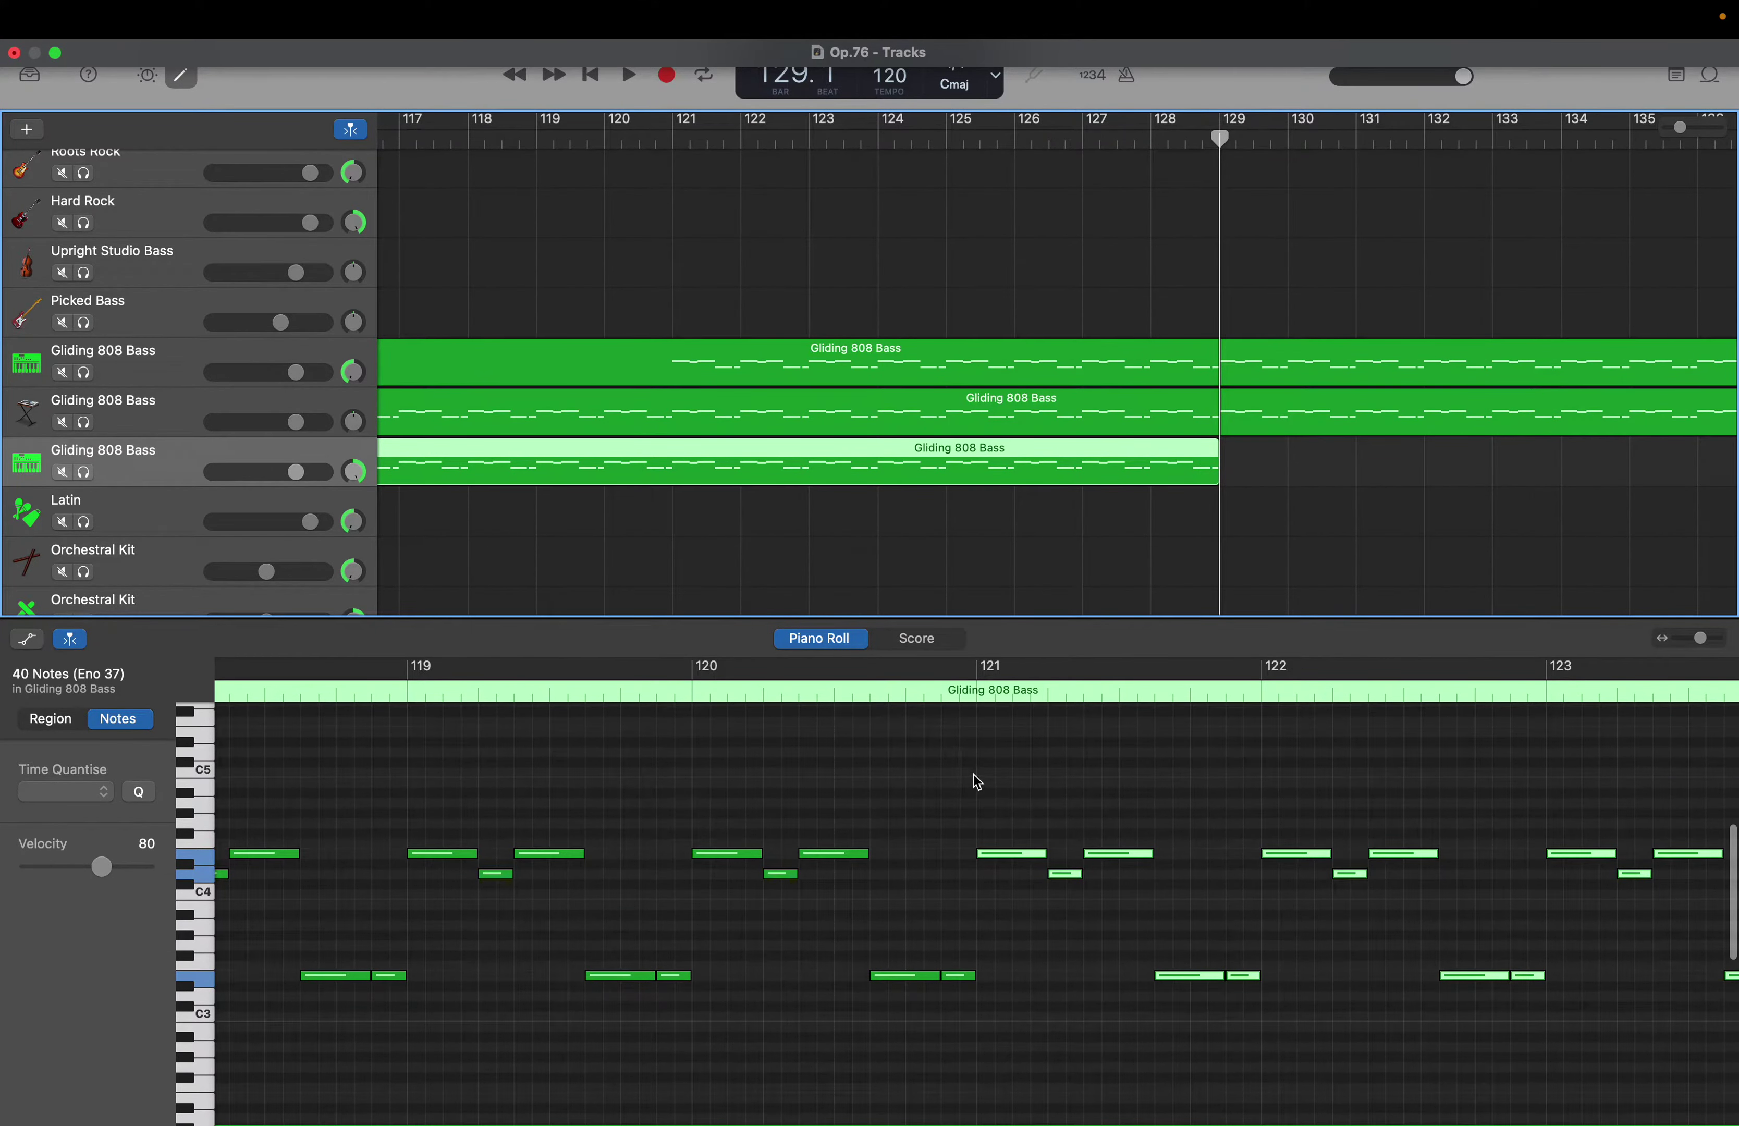
left_click_drag(980, 784, 1723, 932)
key("super+c")
key("super+v")
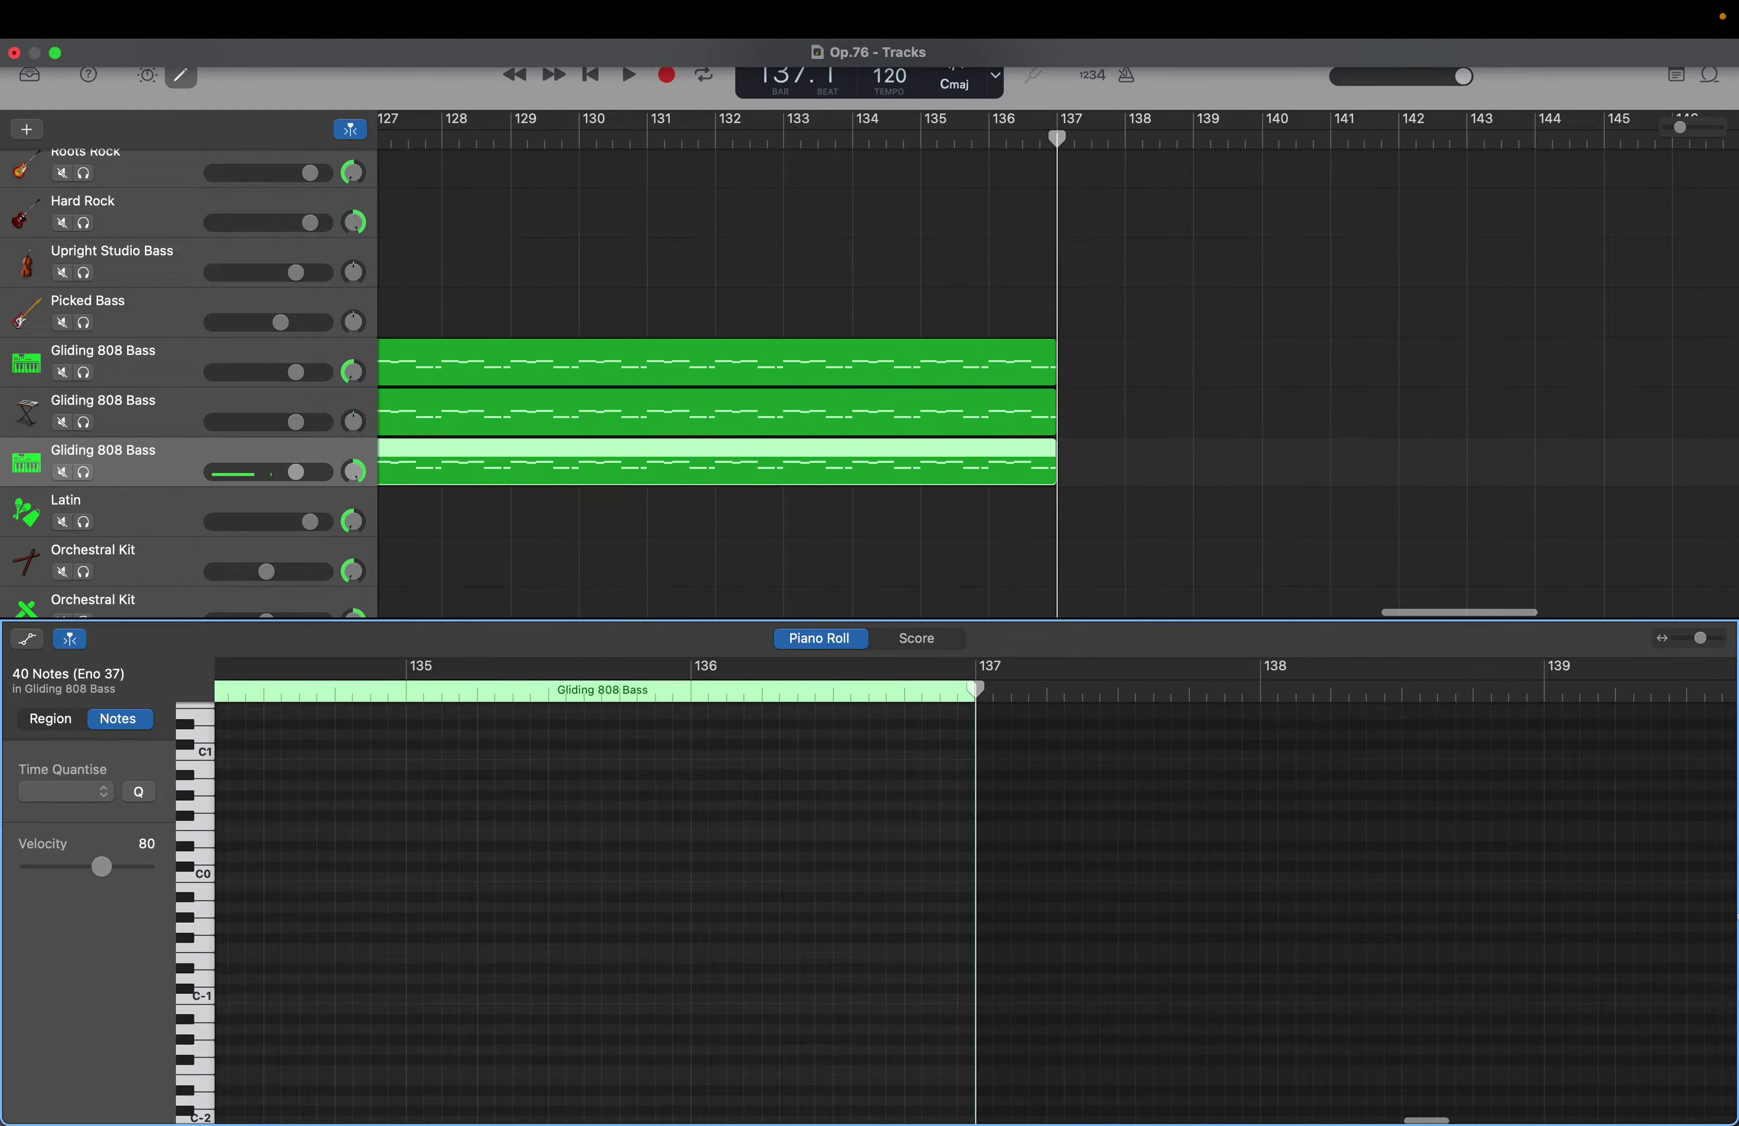
Open the first Roland TR-909 track's region around bar 63 for note editing
scroll(856, 506, "down", 10)
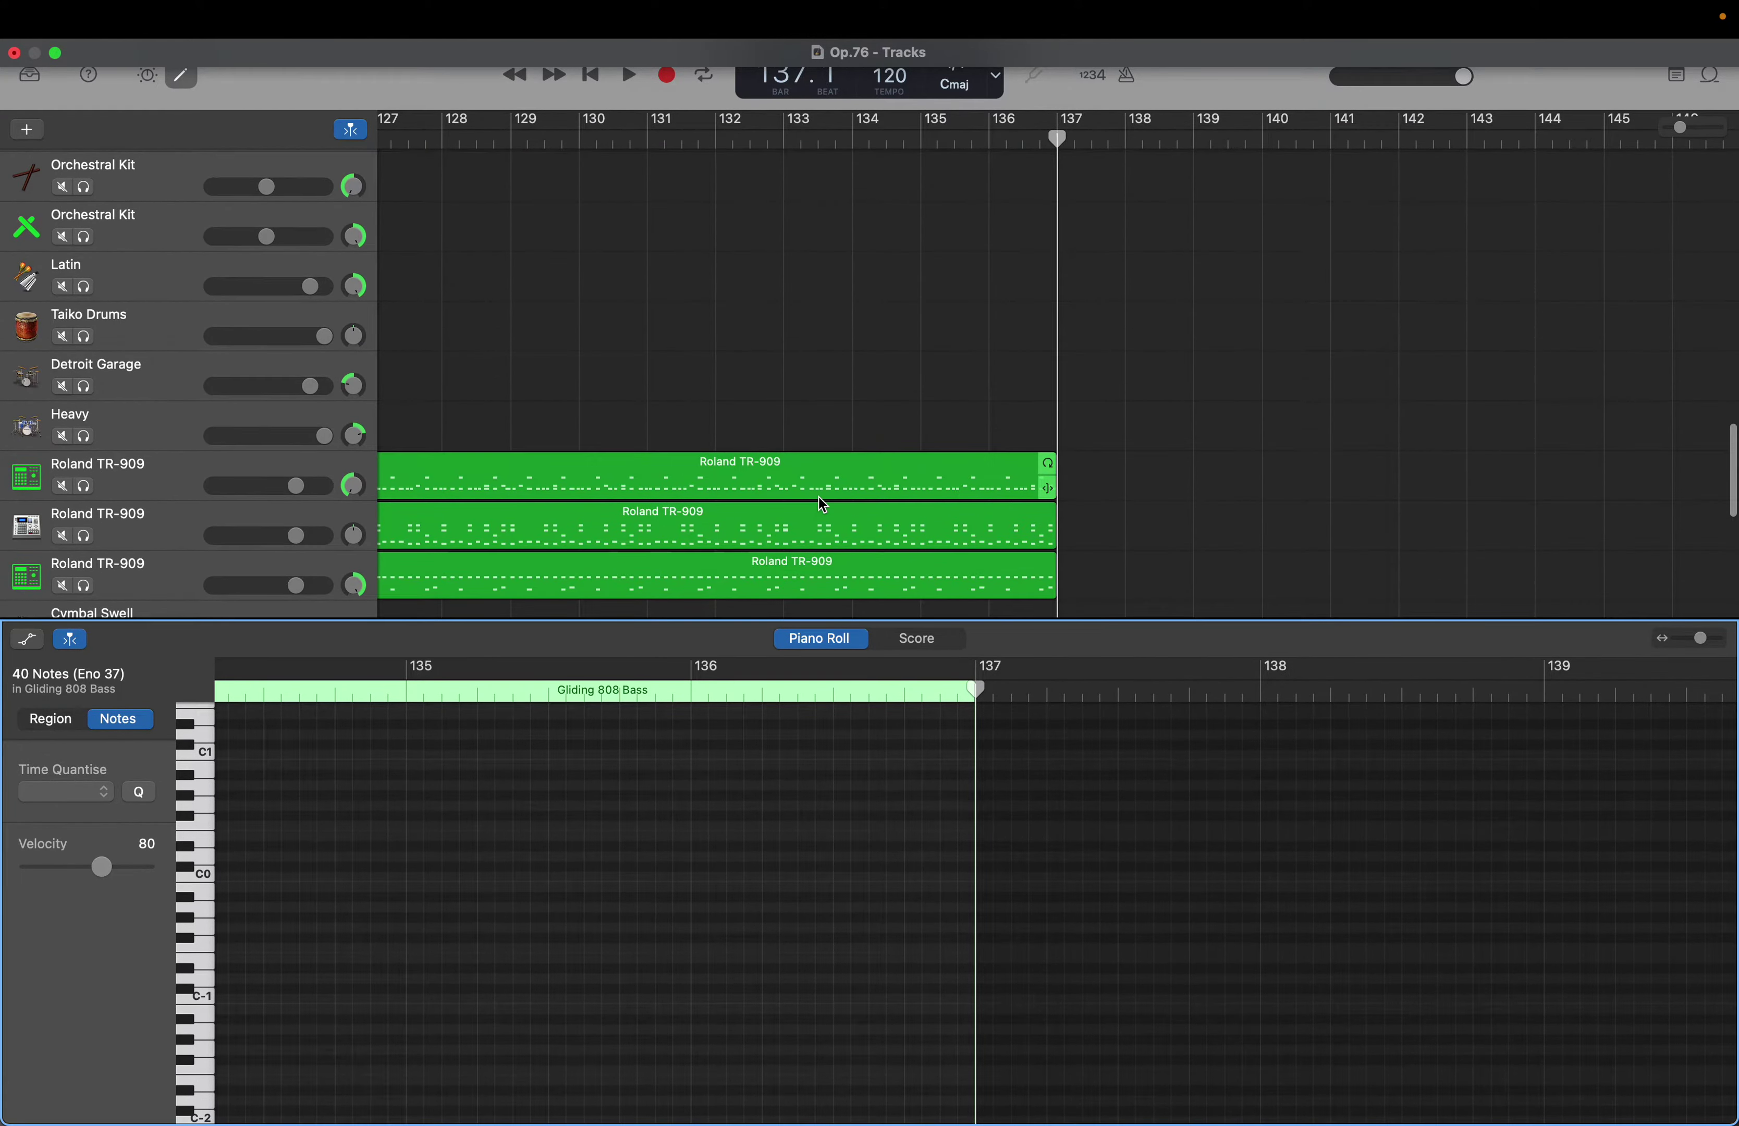
scroll(819, 497, "down", 1)
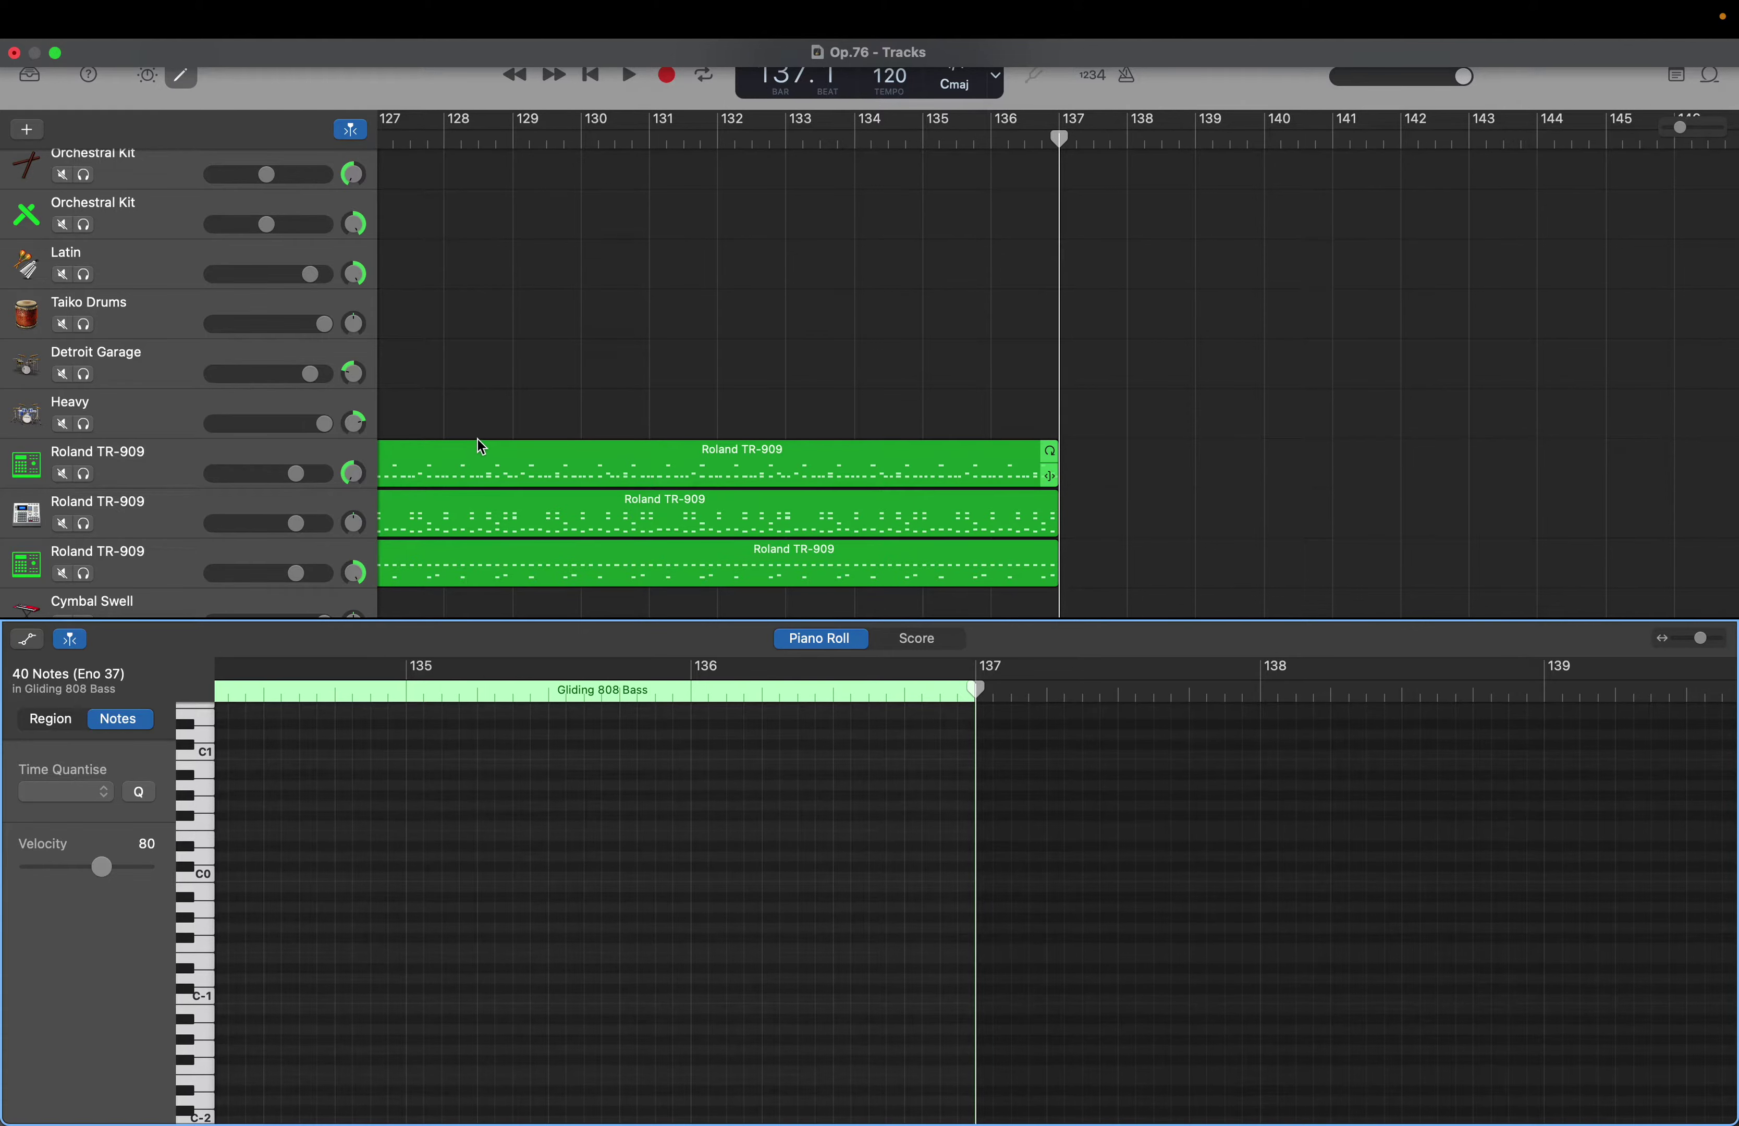
scroll(515, 446, "left", 3)
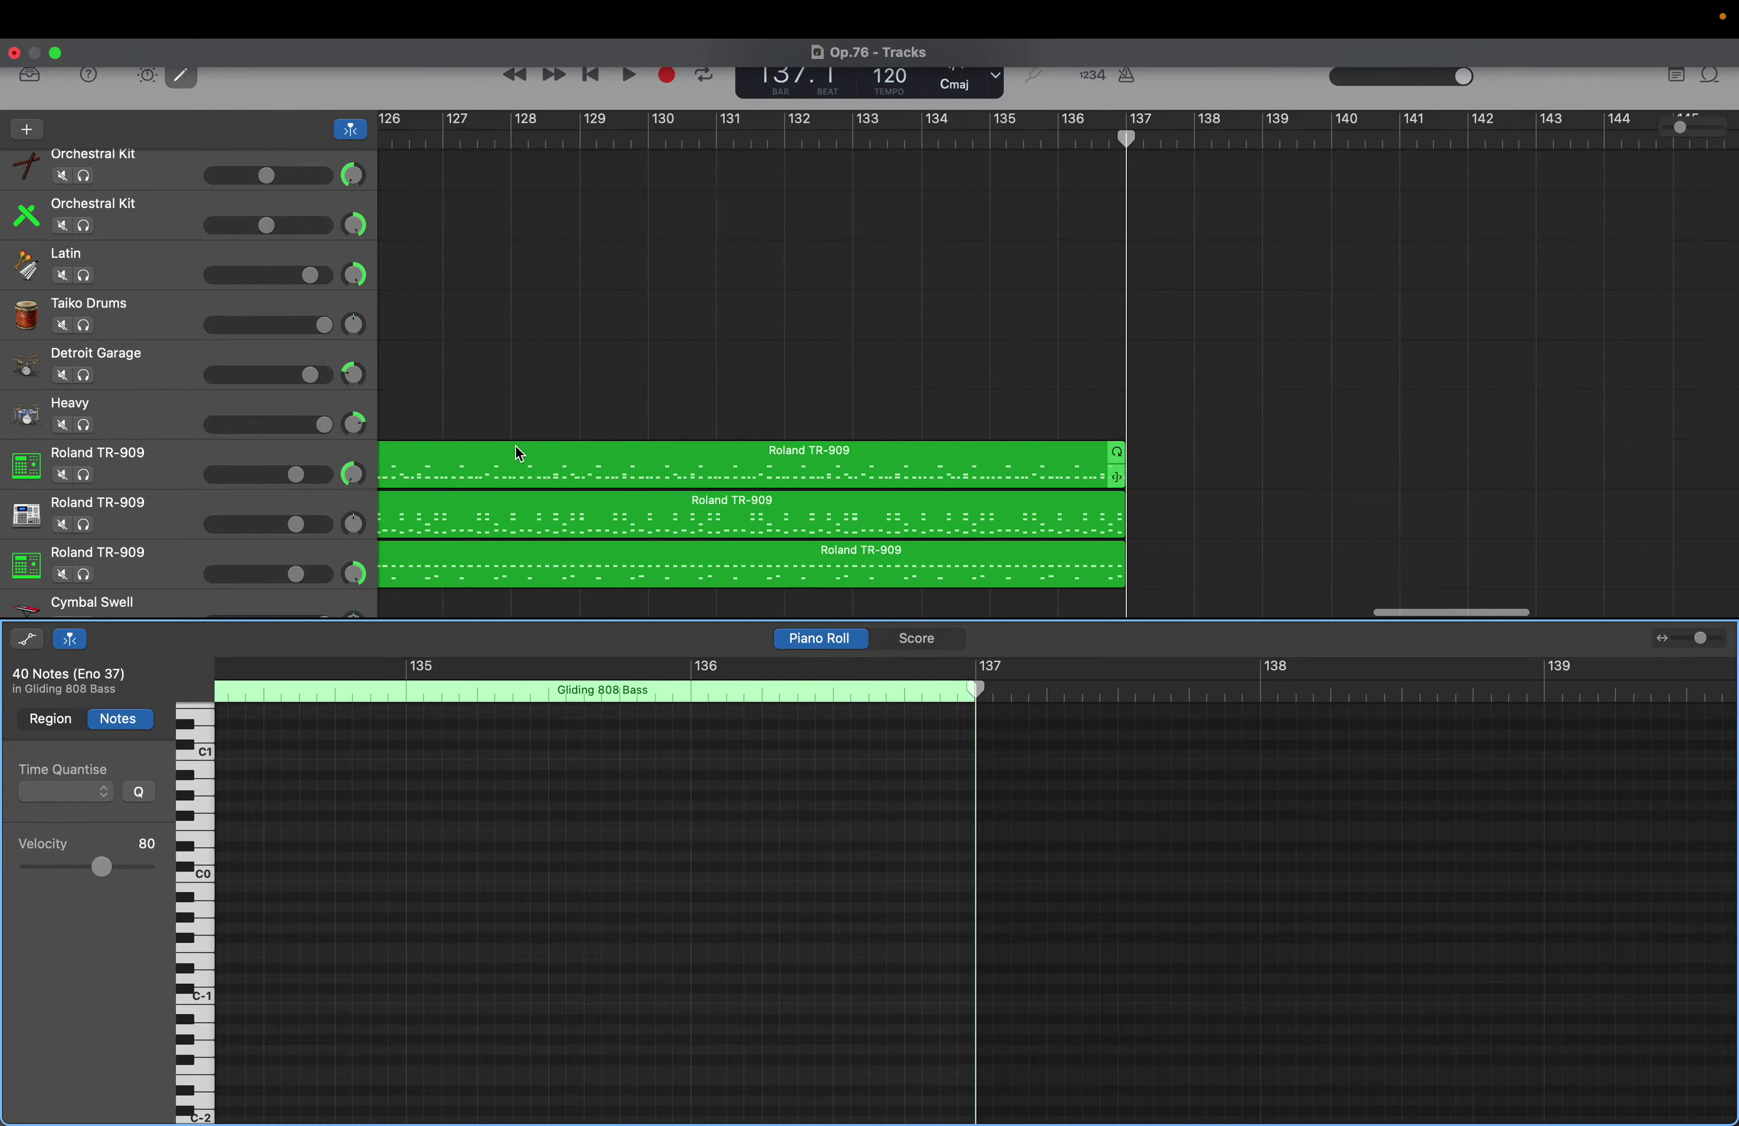
scroll(516, 446, "up", 1)
scroll(515, 446, "left", 1)
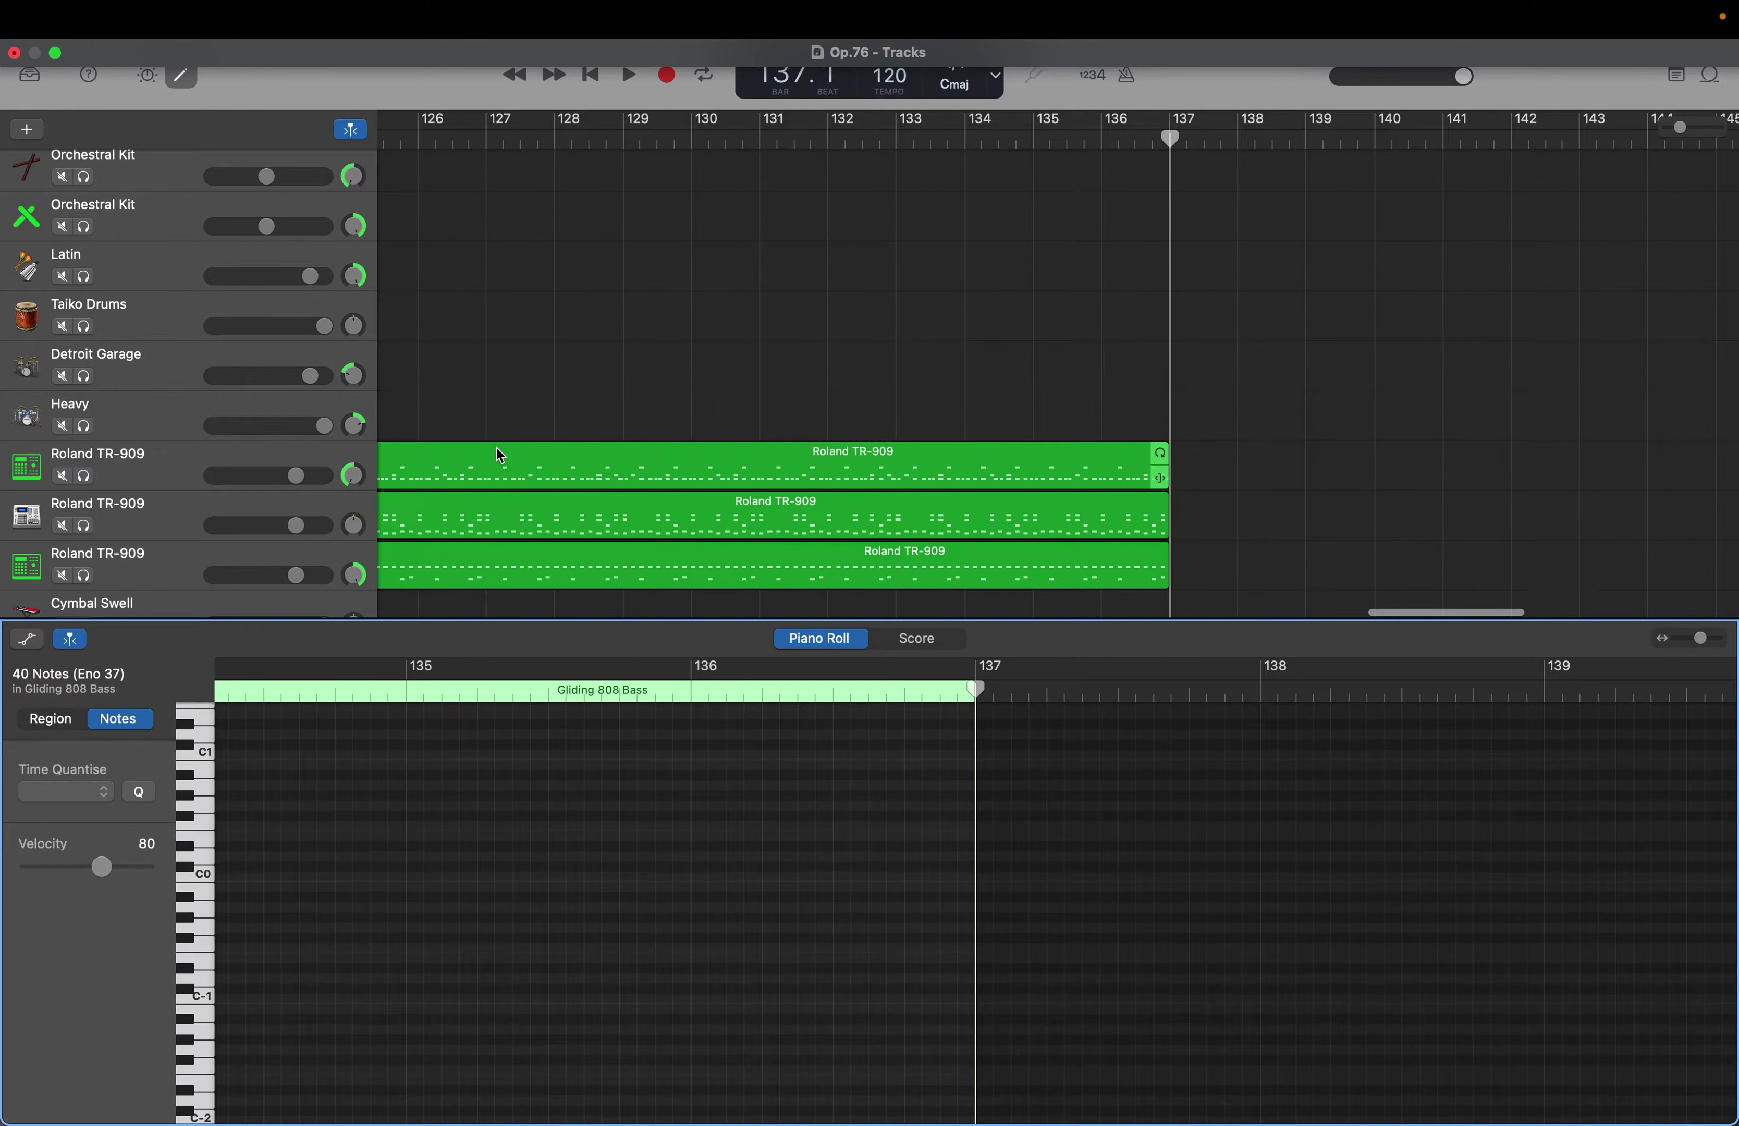
scroll(494, 461, "left", 6)
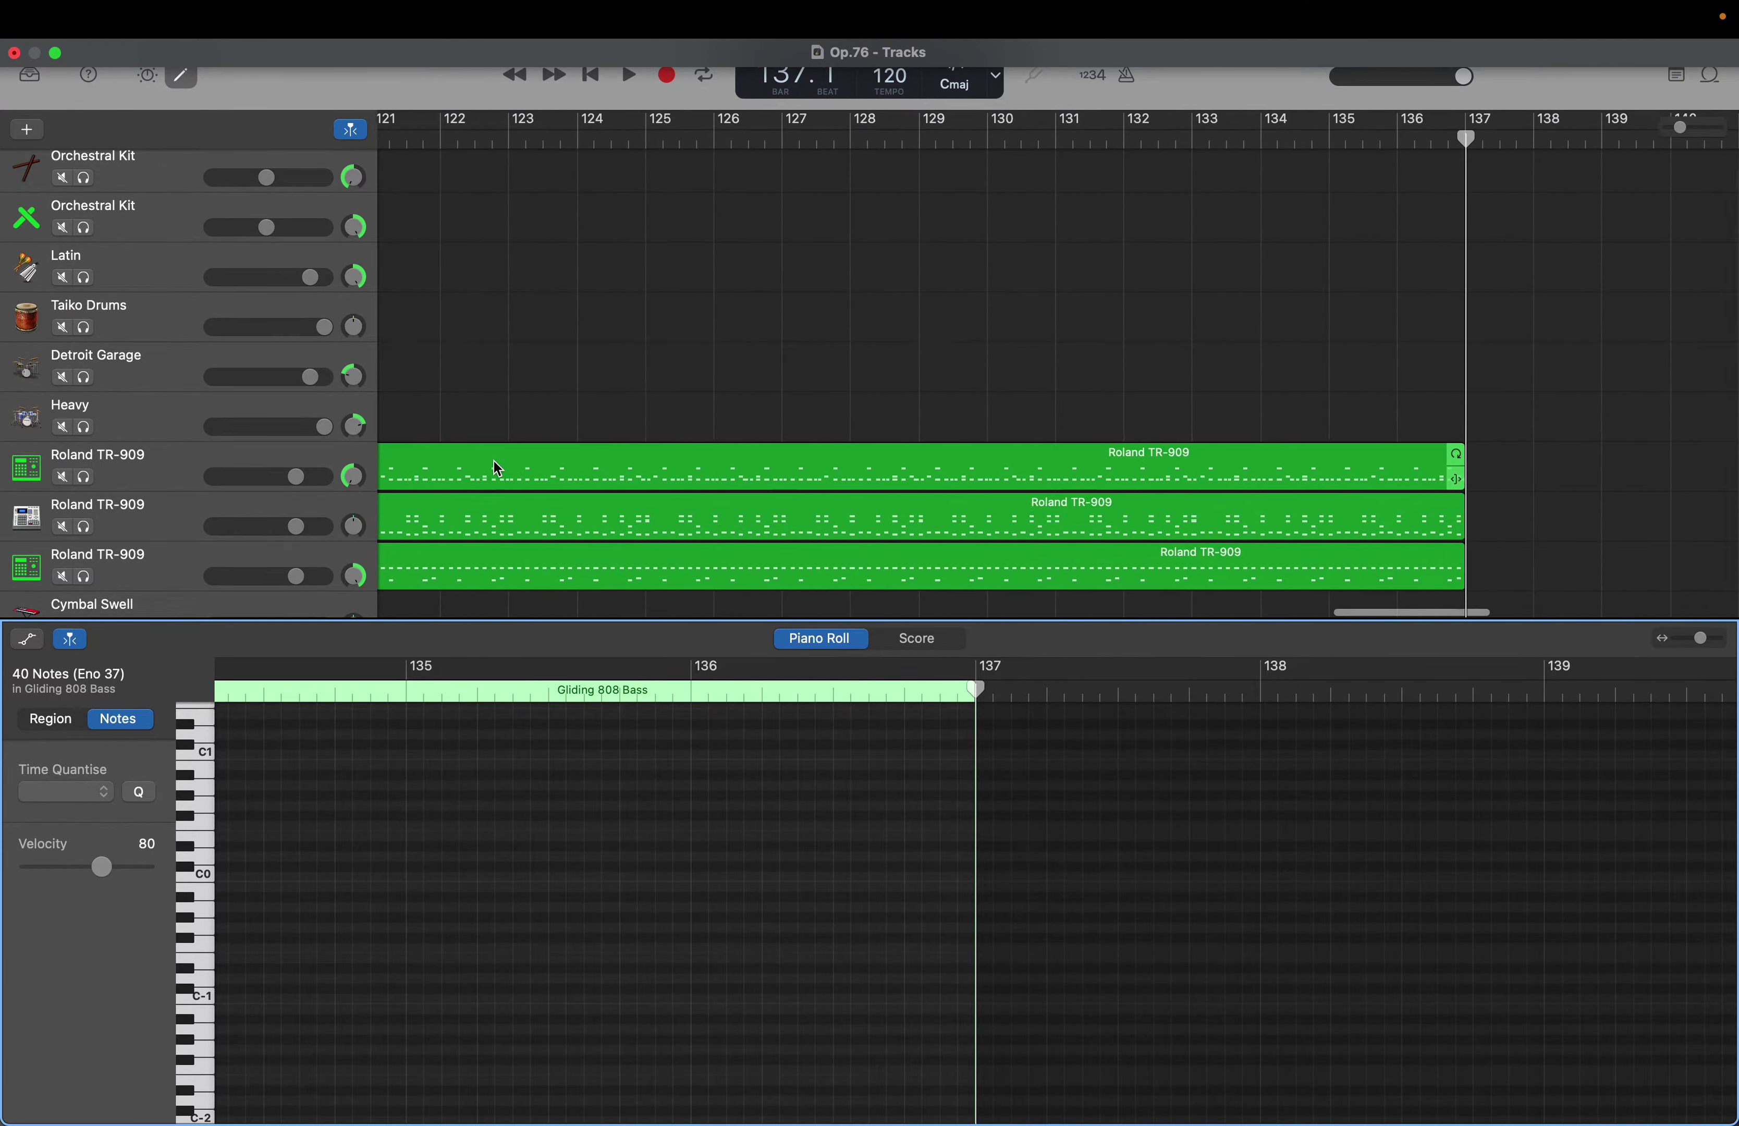
scroll(496, 468, "left", 20)
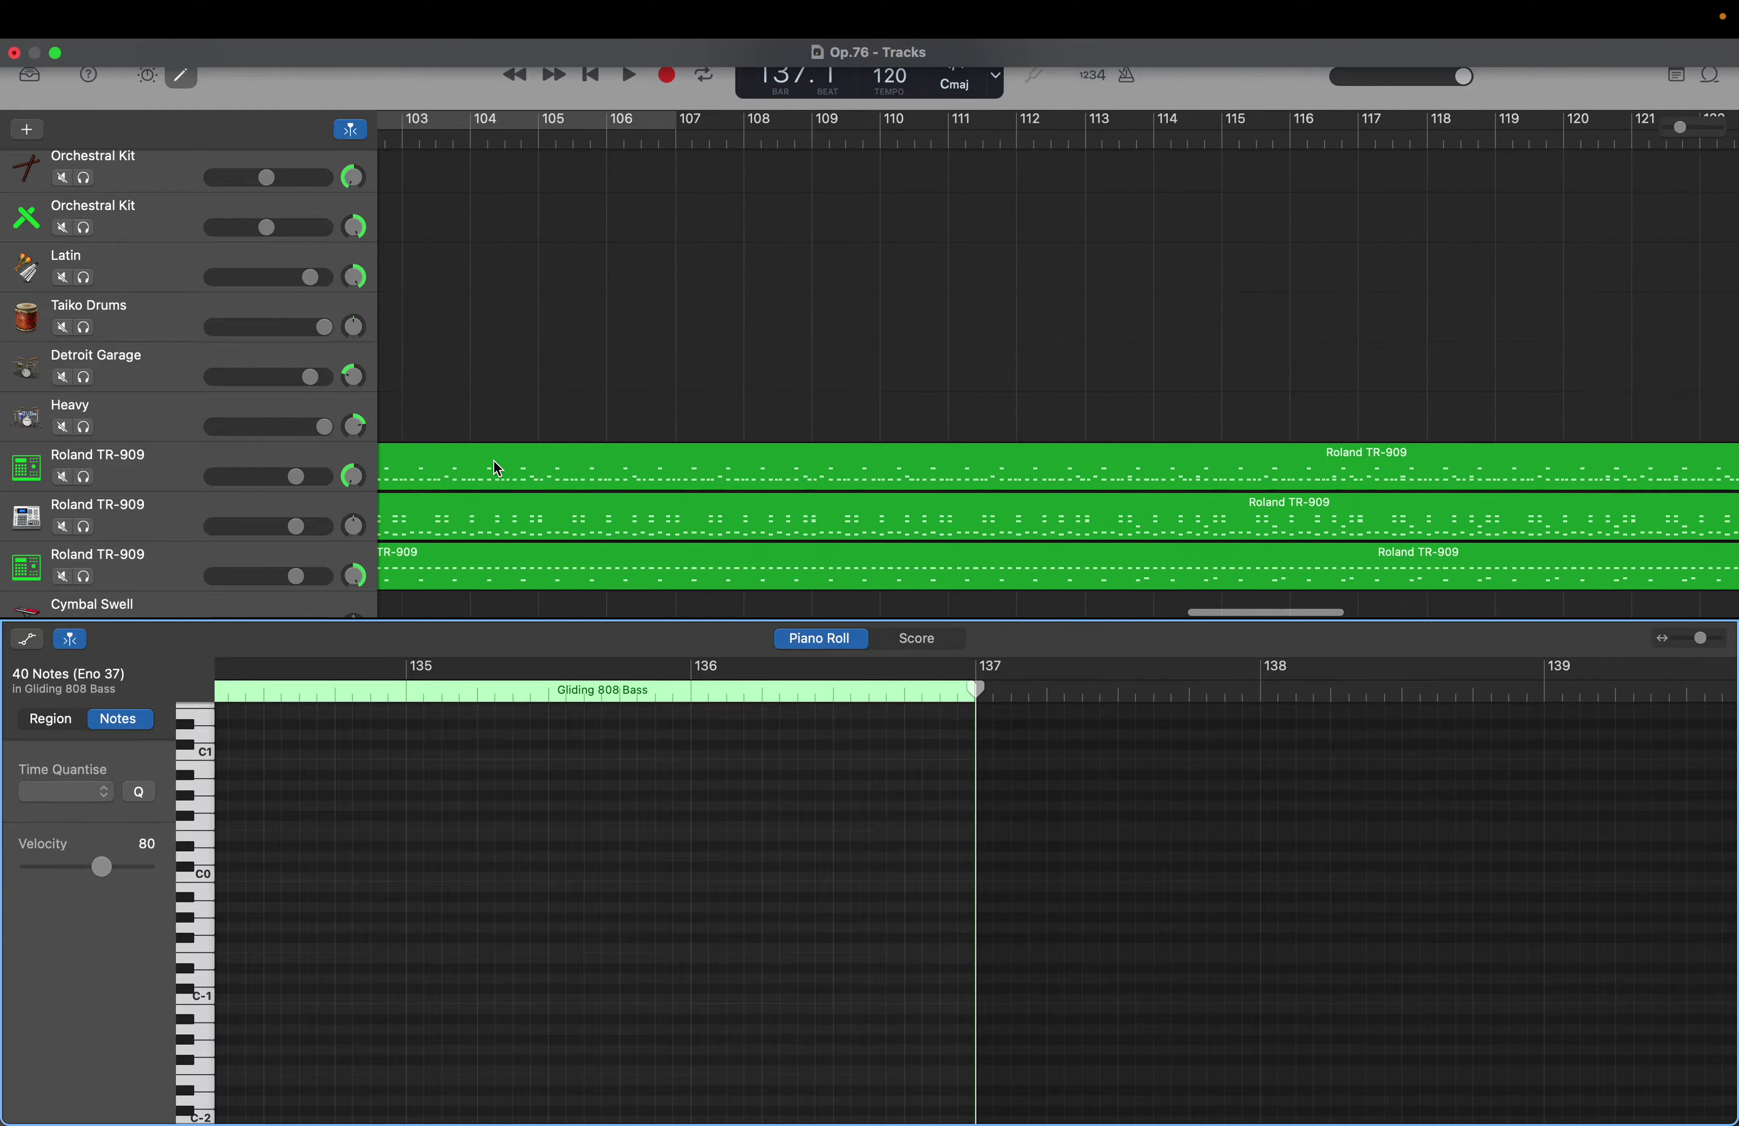
scroll(494, 462, "left", 13)
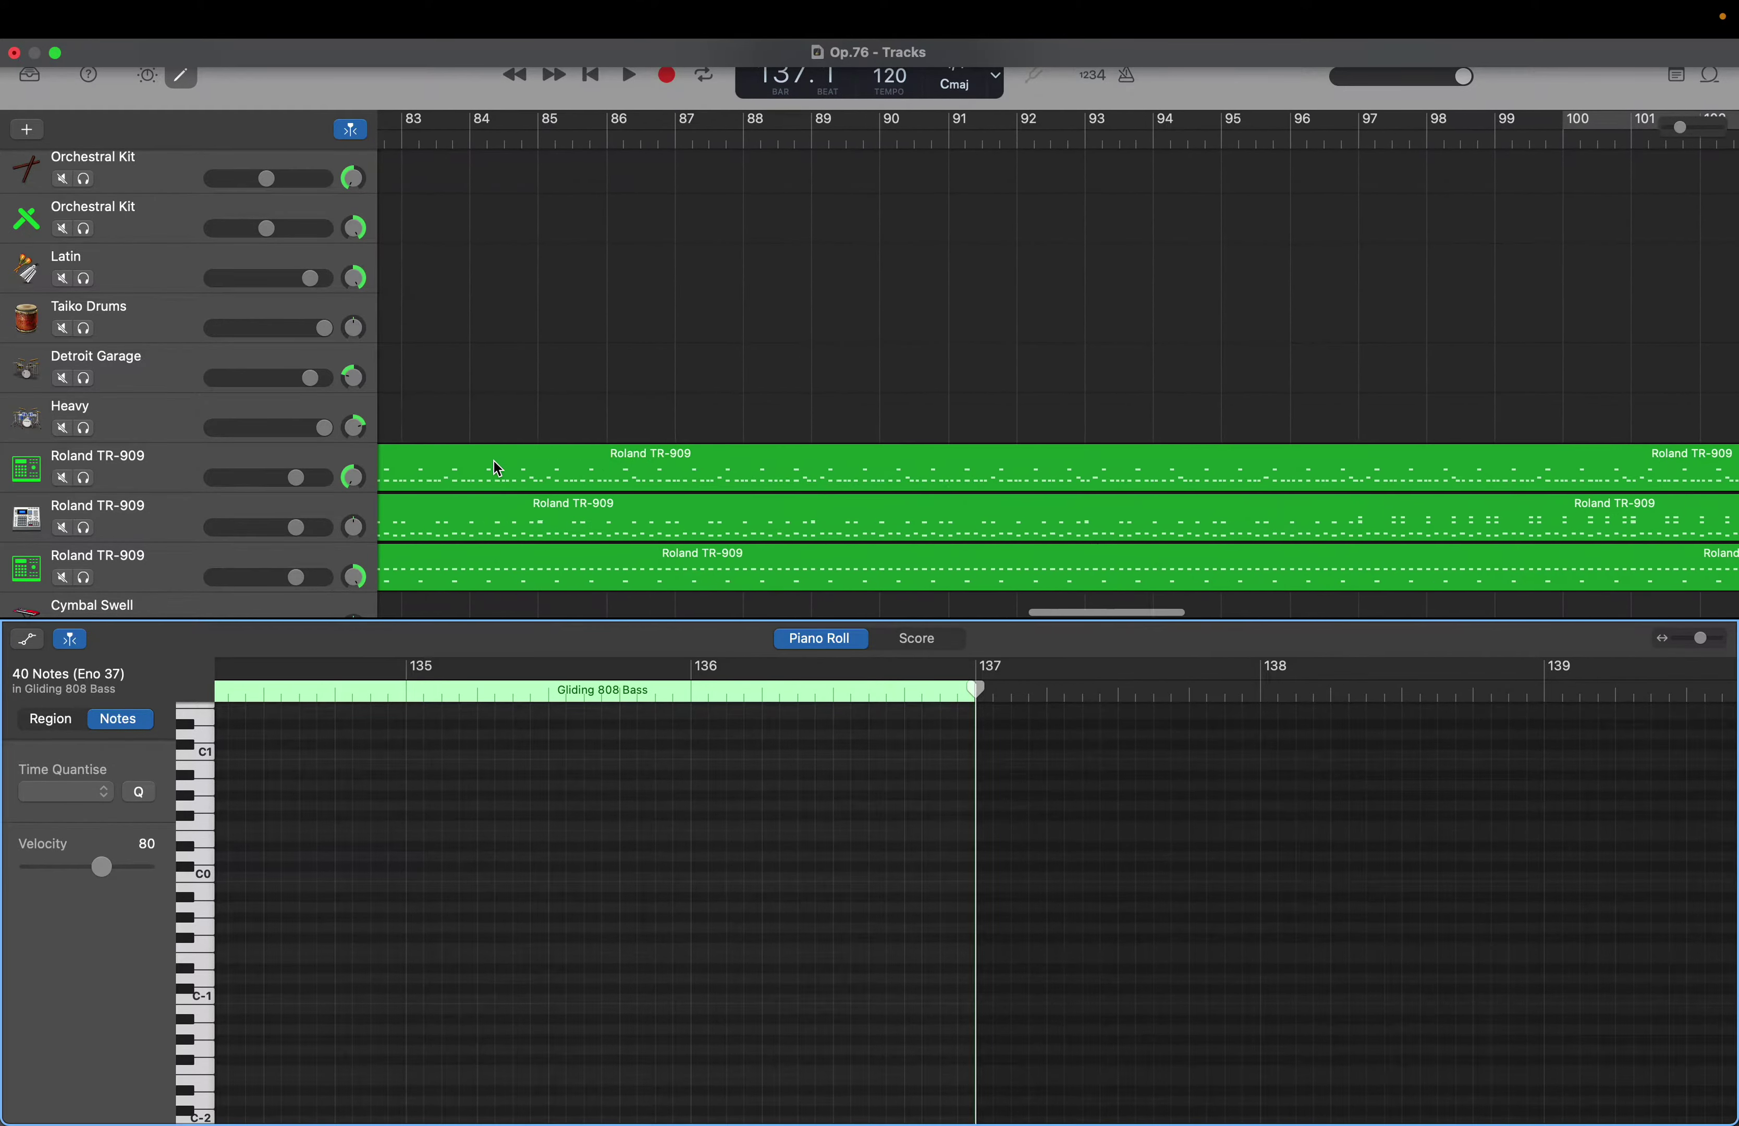
scroll(495, 463, "left", 11)
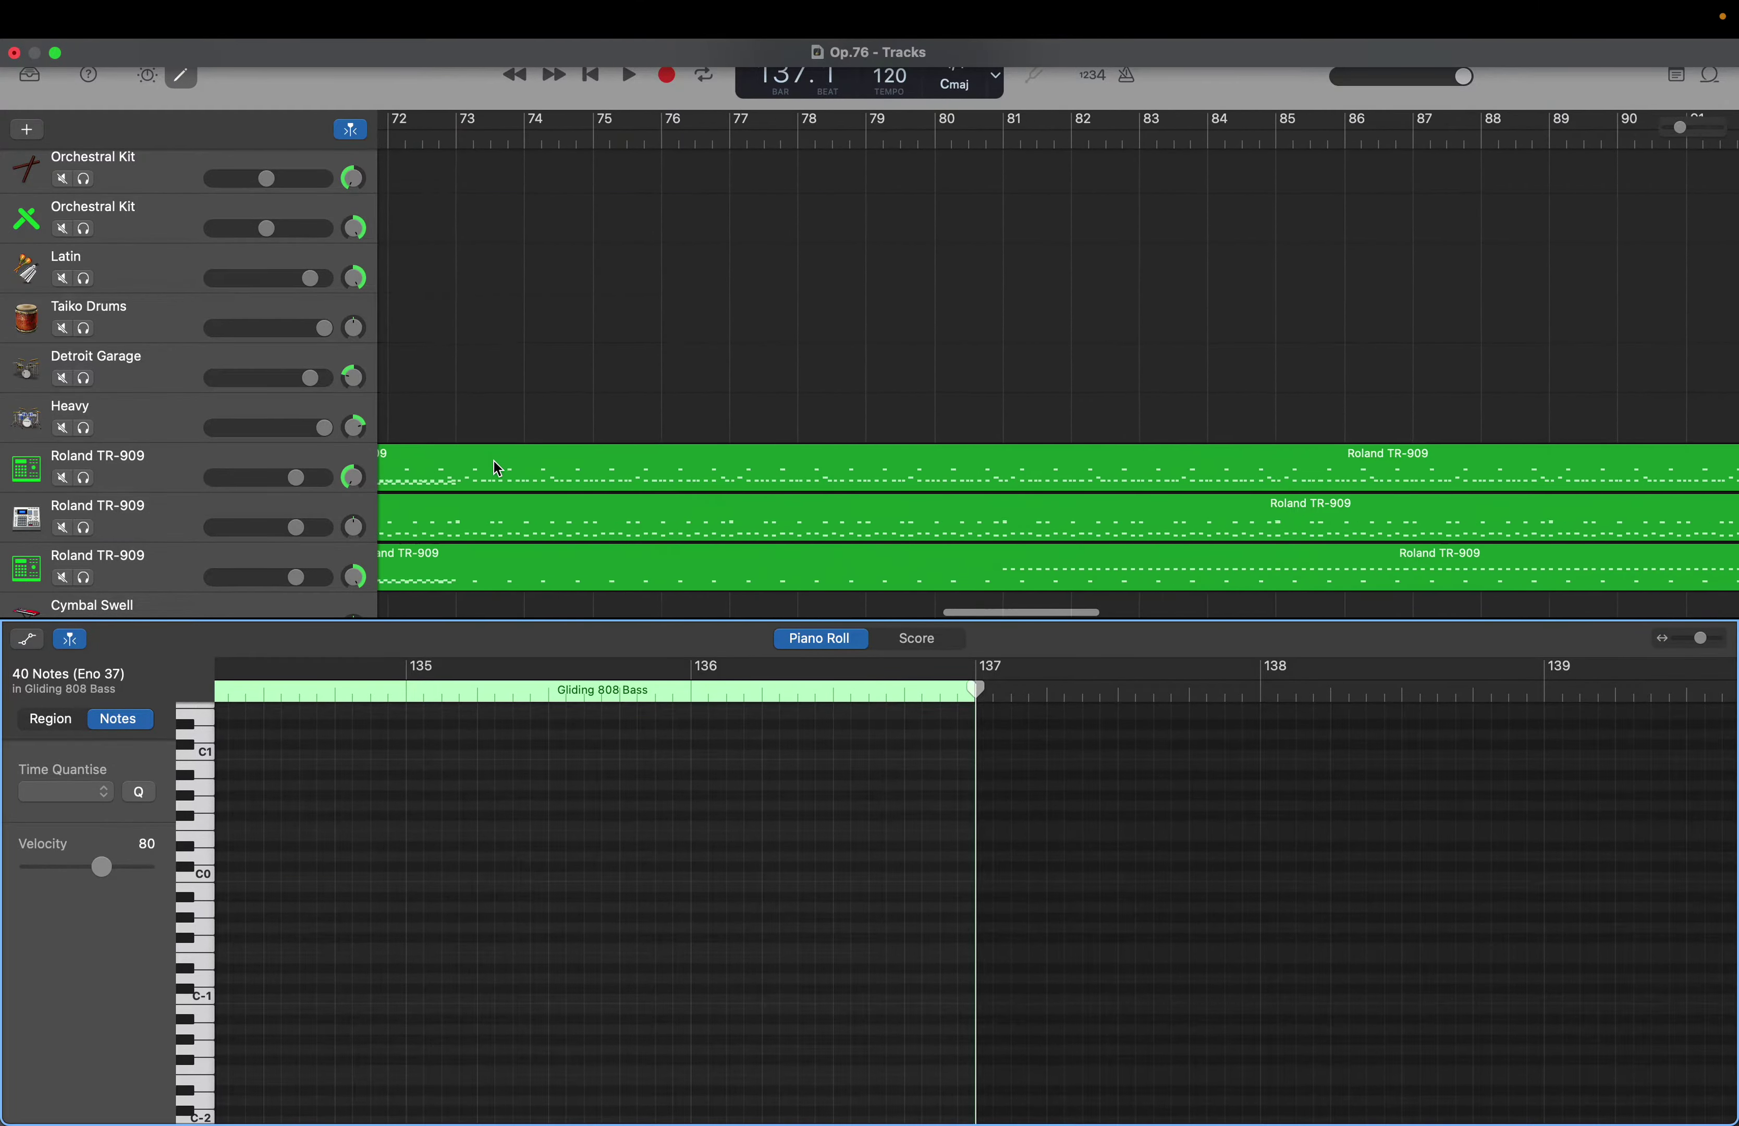
scroll(494, 462, "left", 4)
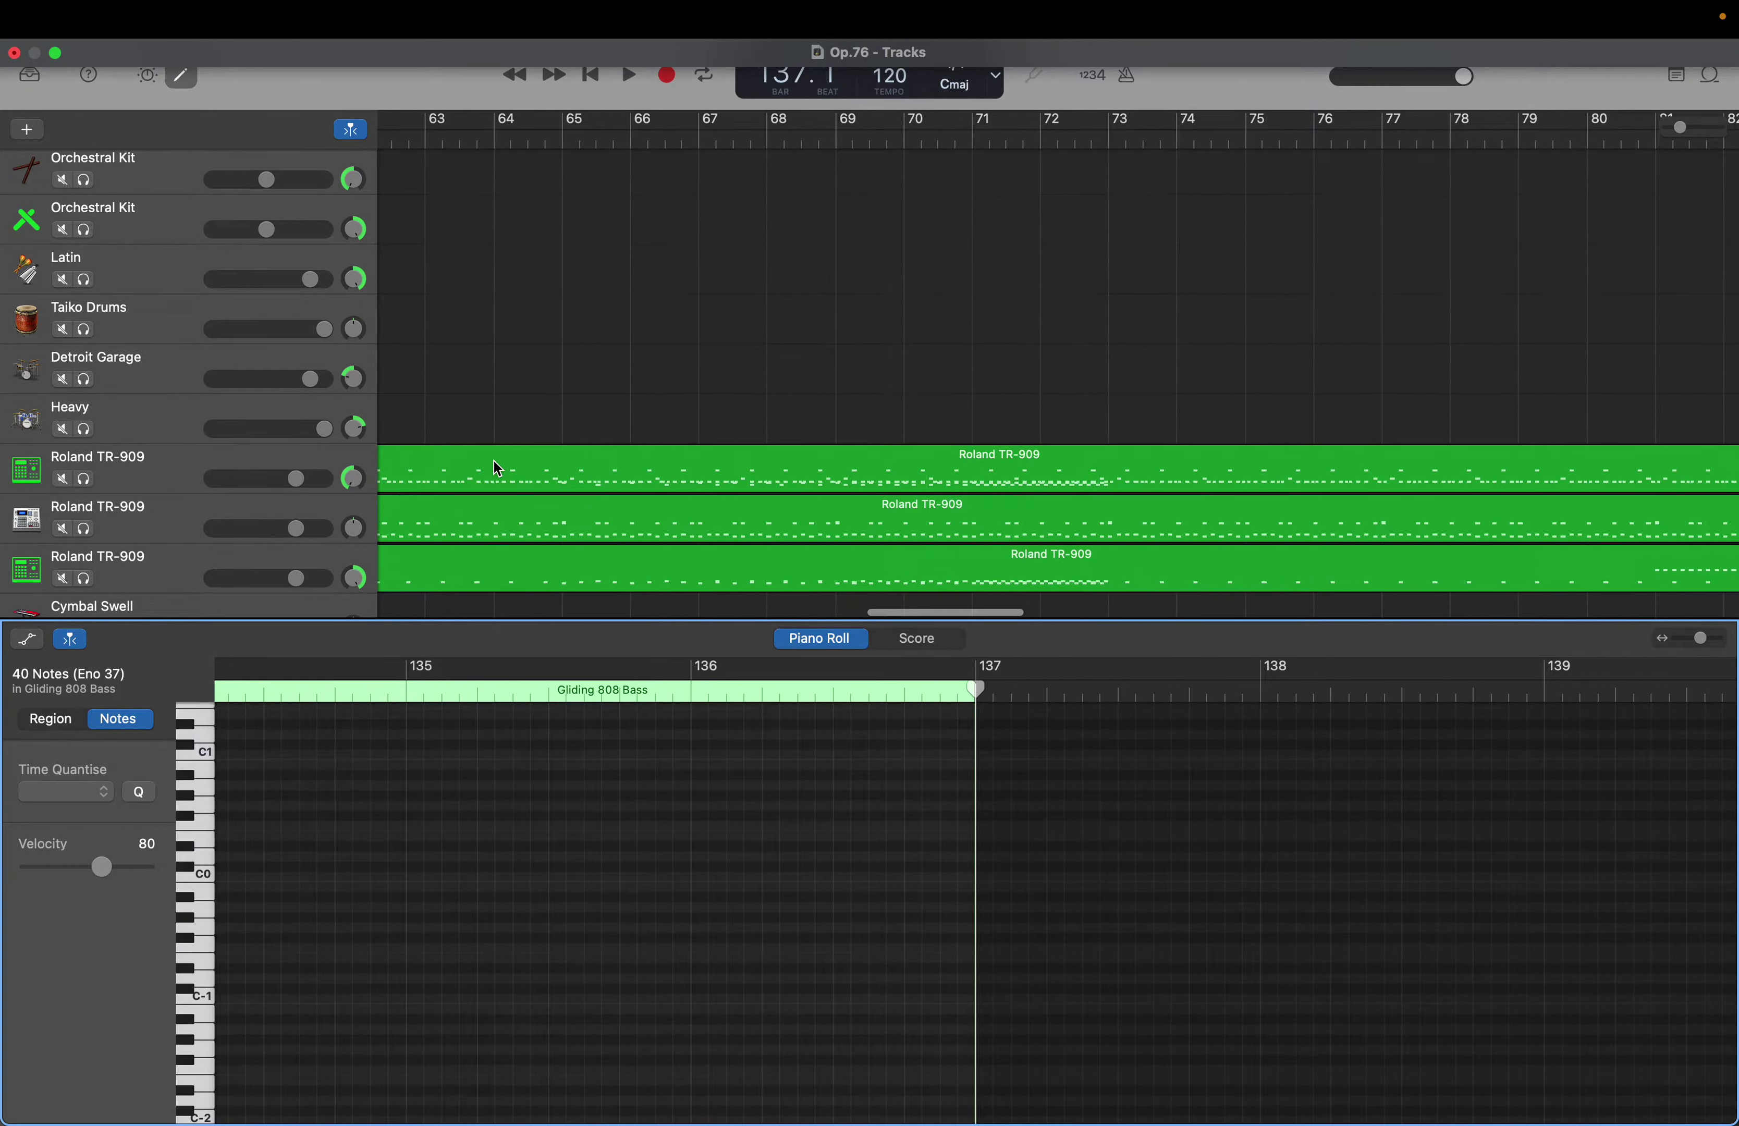
left_click(494, 462)
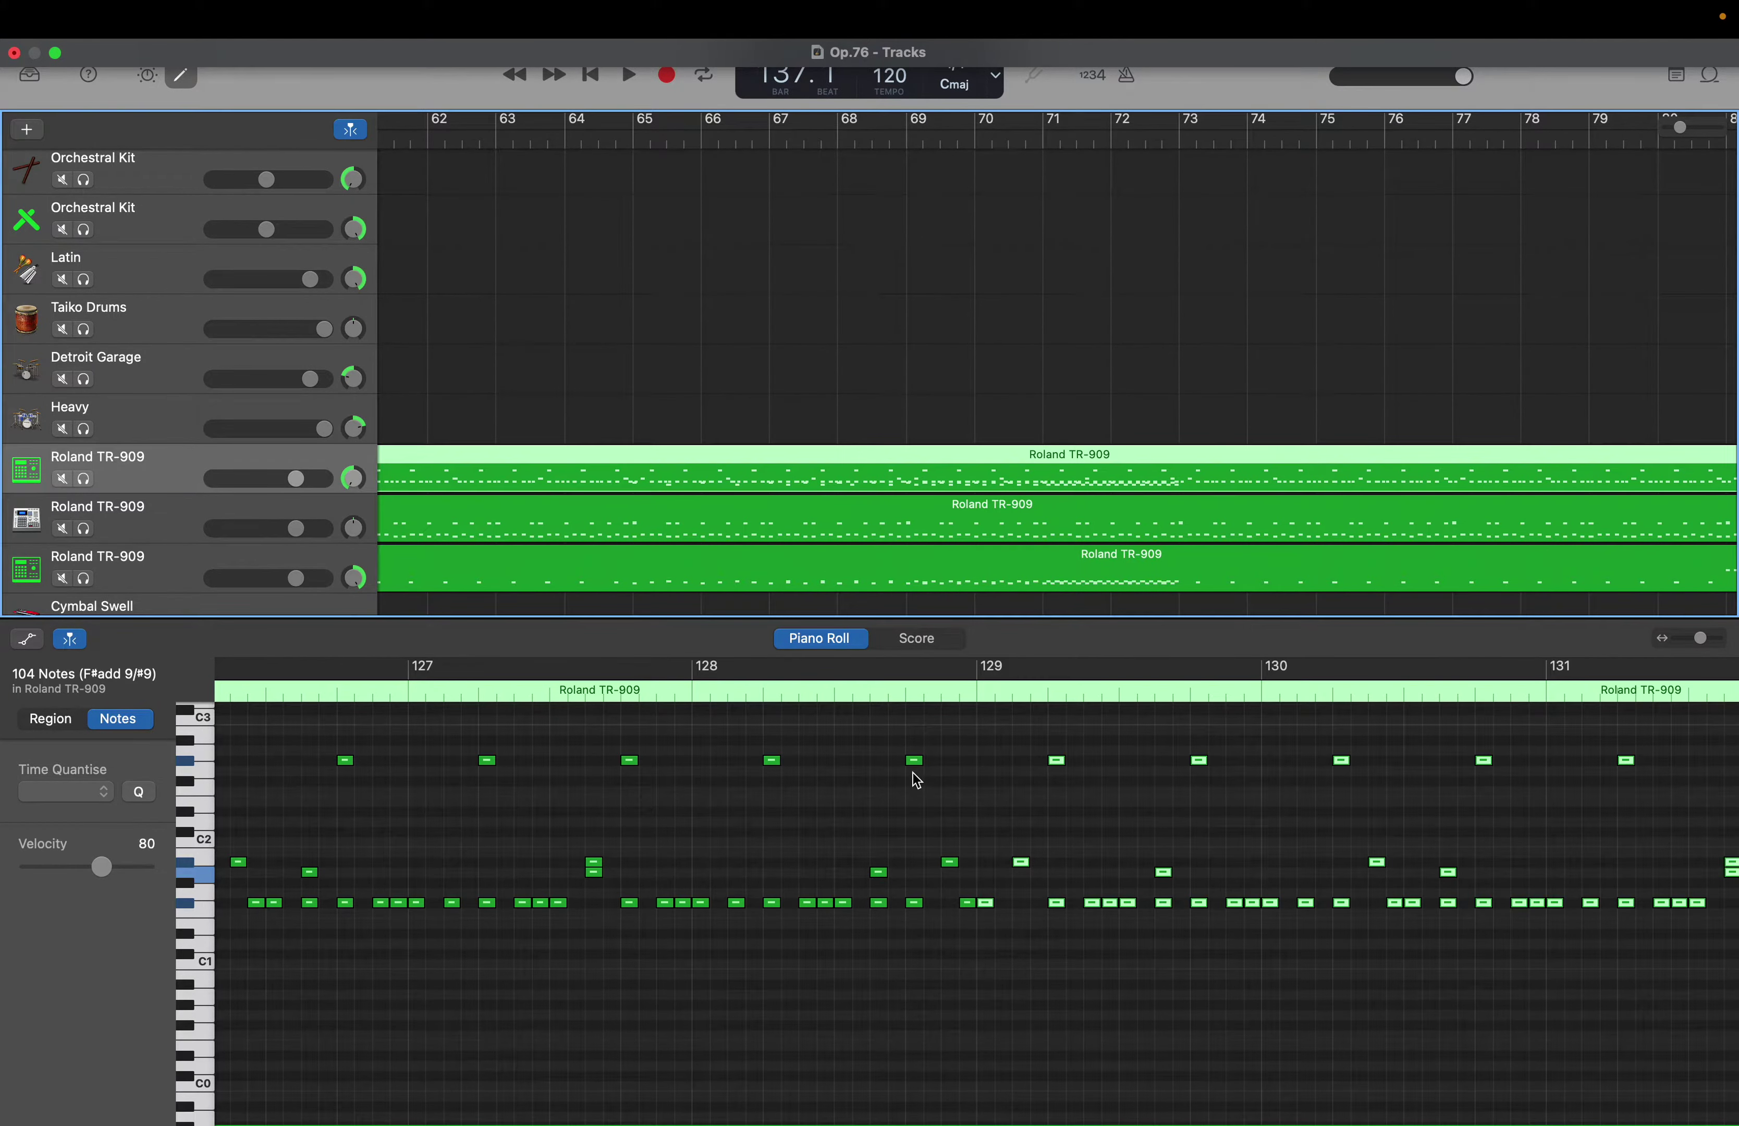
Examine the first Roland TR-909 track's drum pattern across bars 62–72, especially the lowest two note rows
scroll(822, 782, "left", 20)
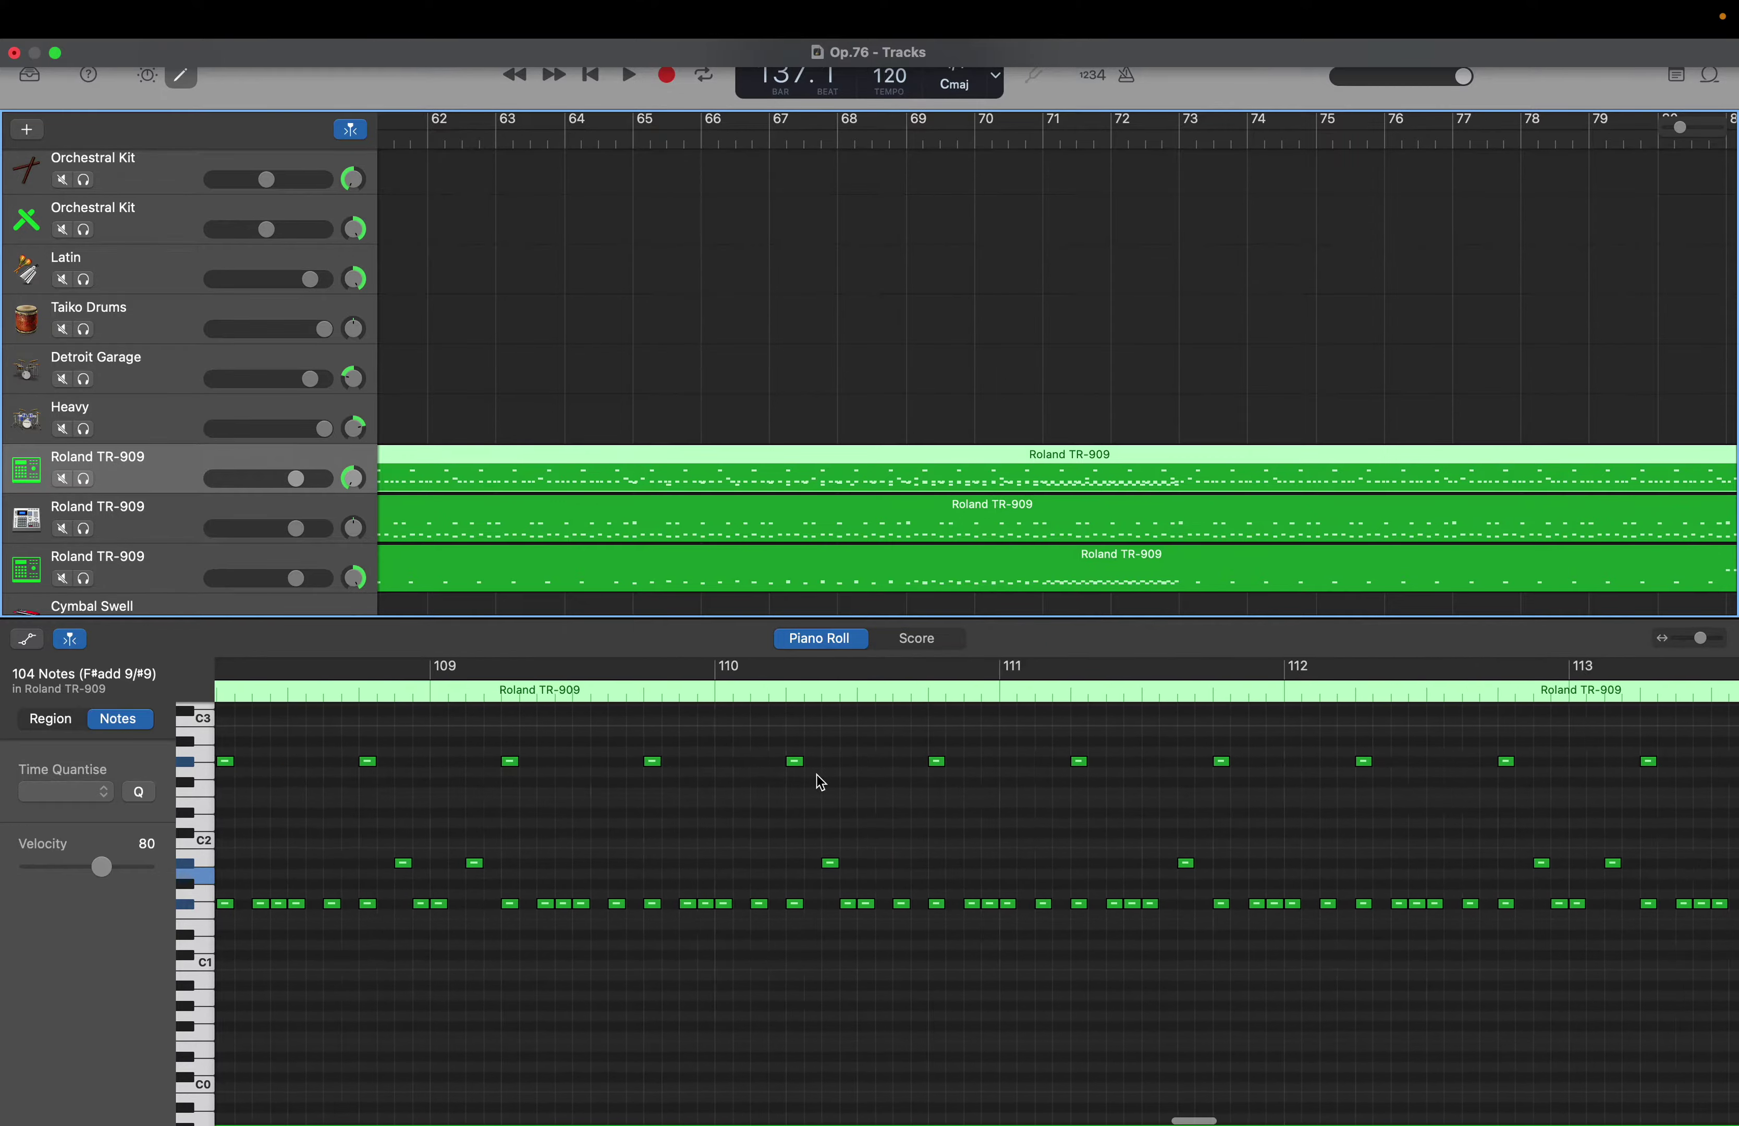
scroll(821, 782, "left", 20)
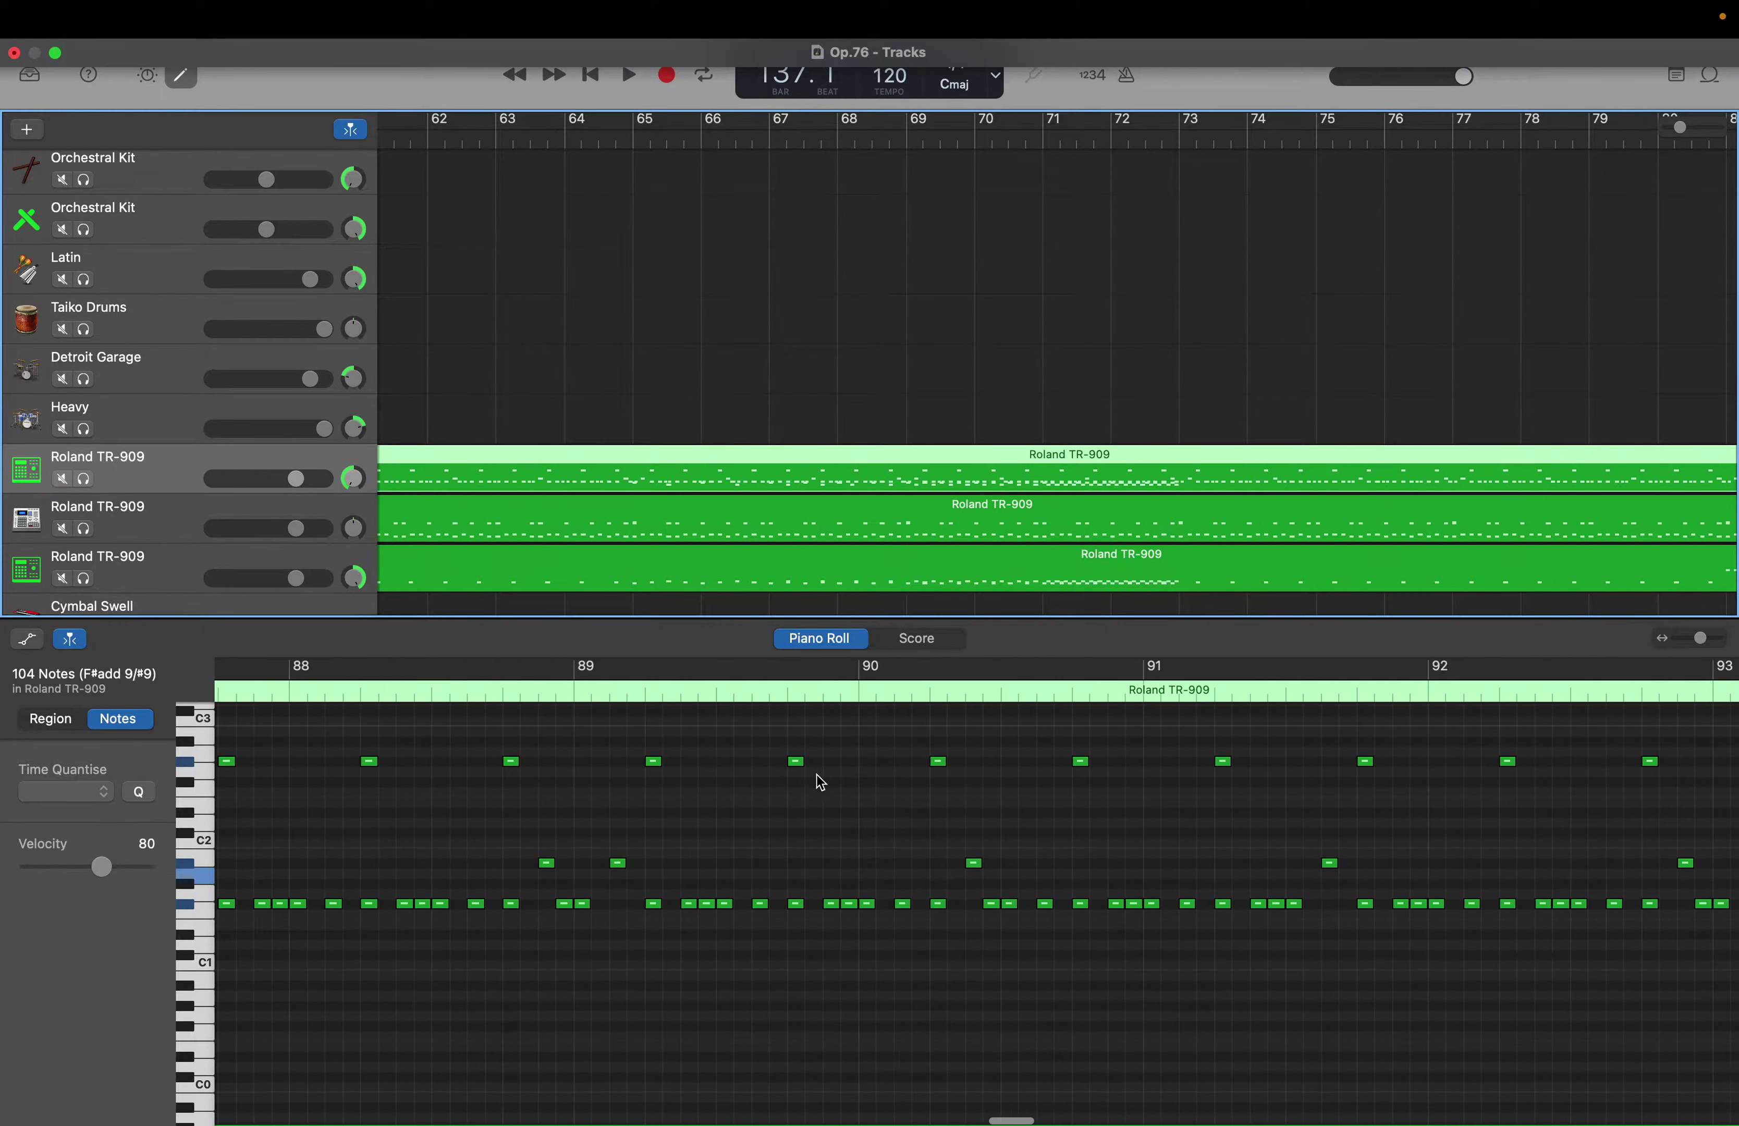
scroll(821, 783, "left", 20)
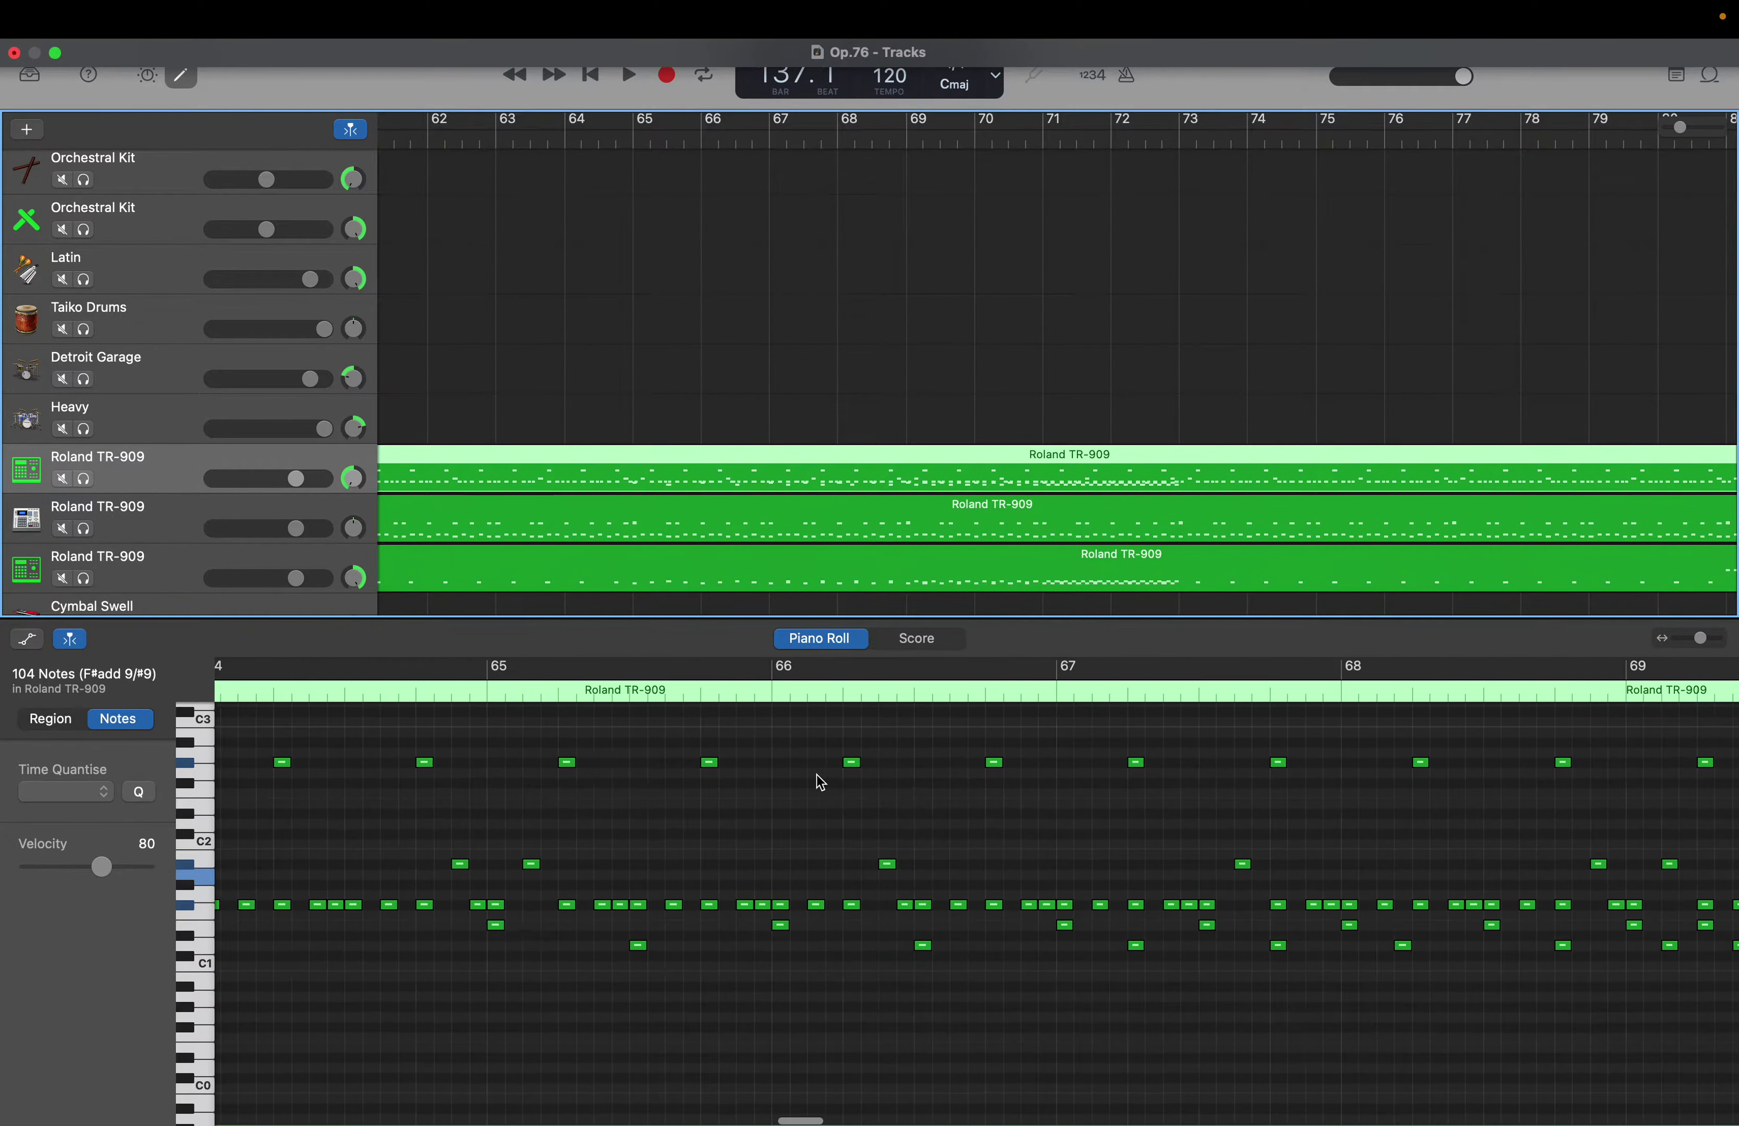
scroll(817, 780, "right", 3)
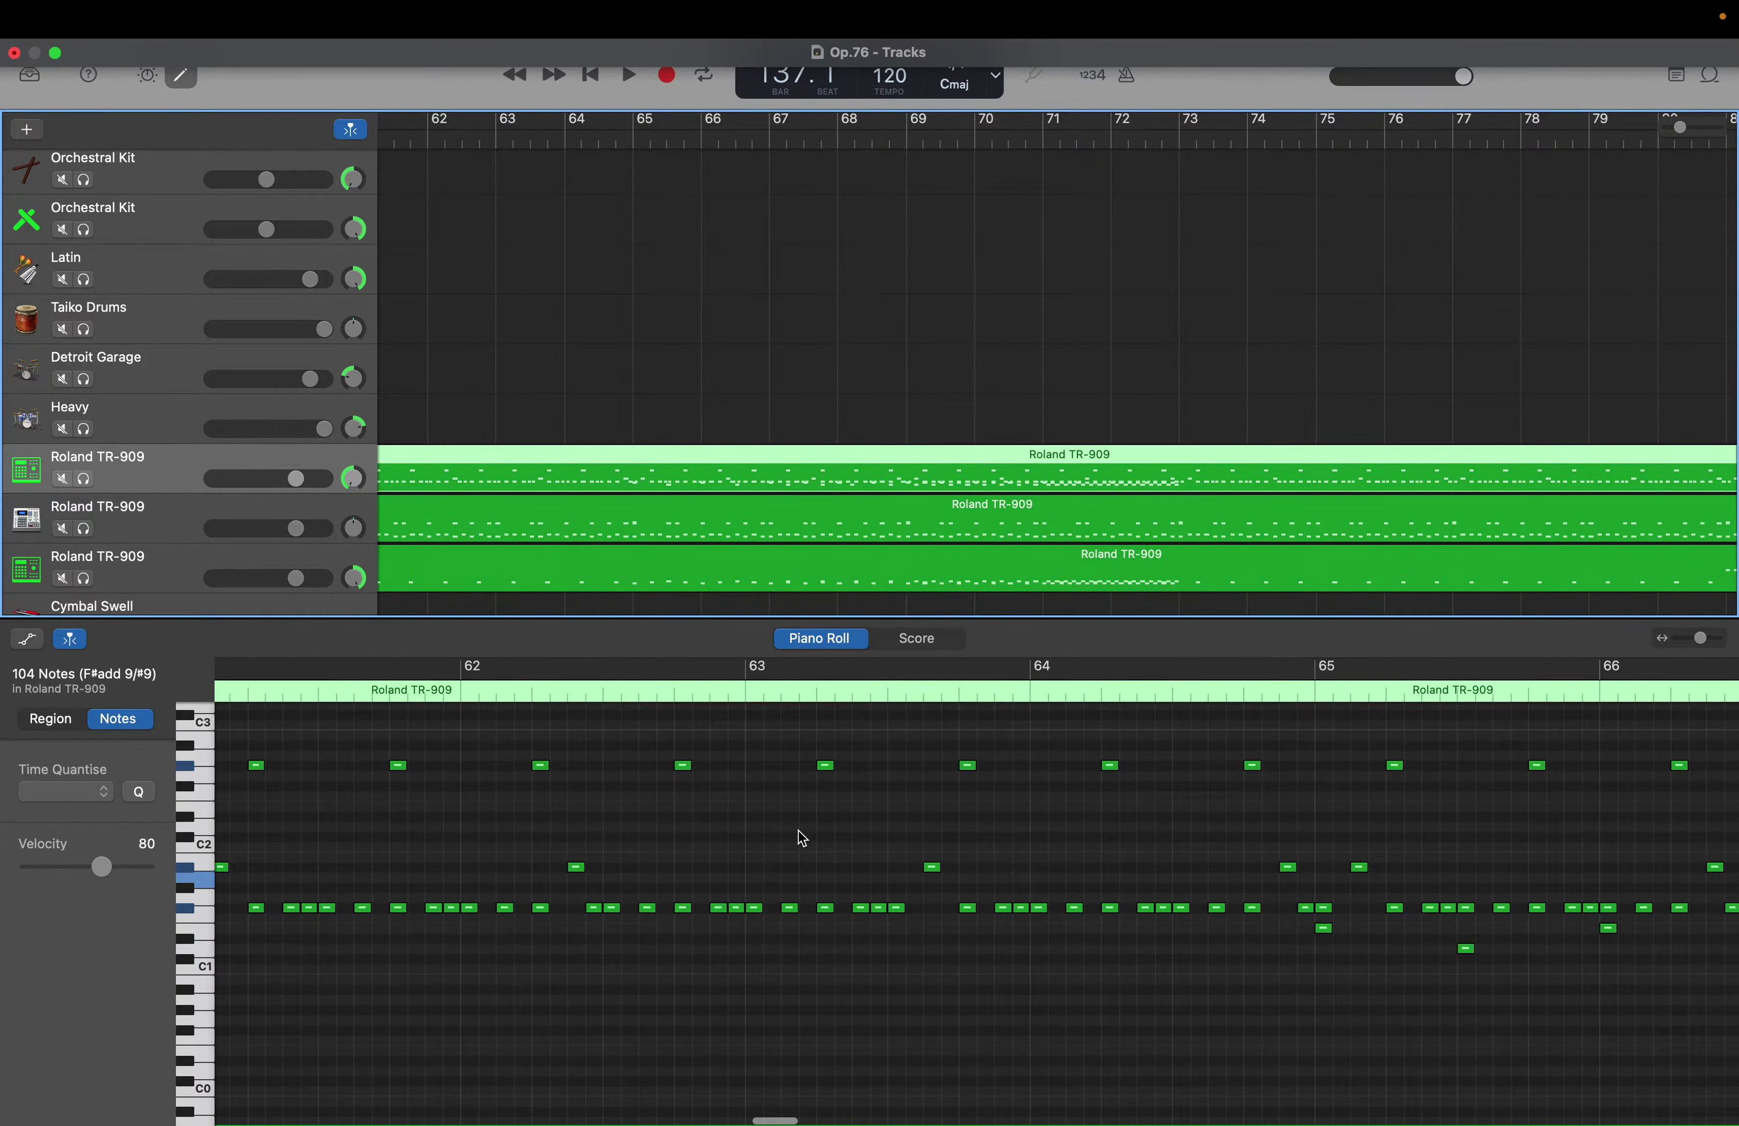
scroll(802, 840, "up", 3)
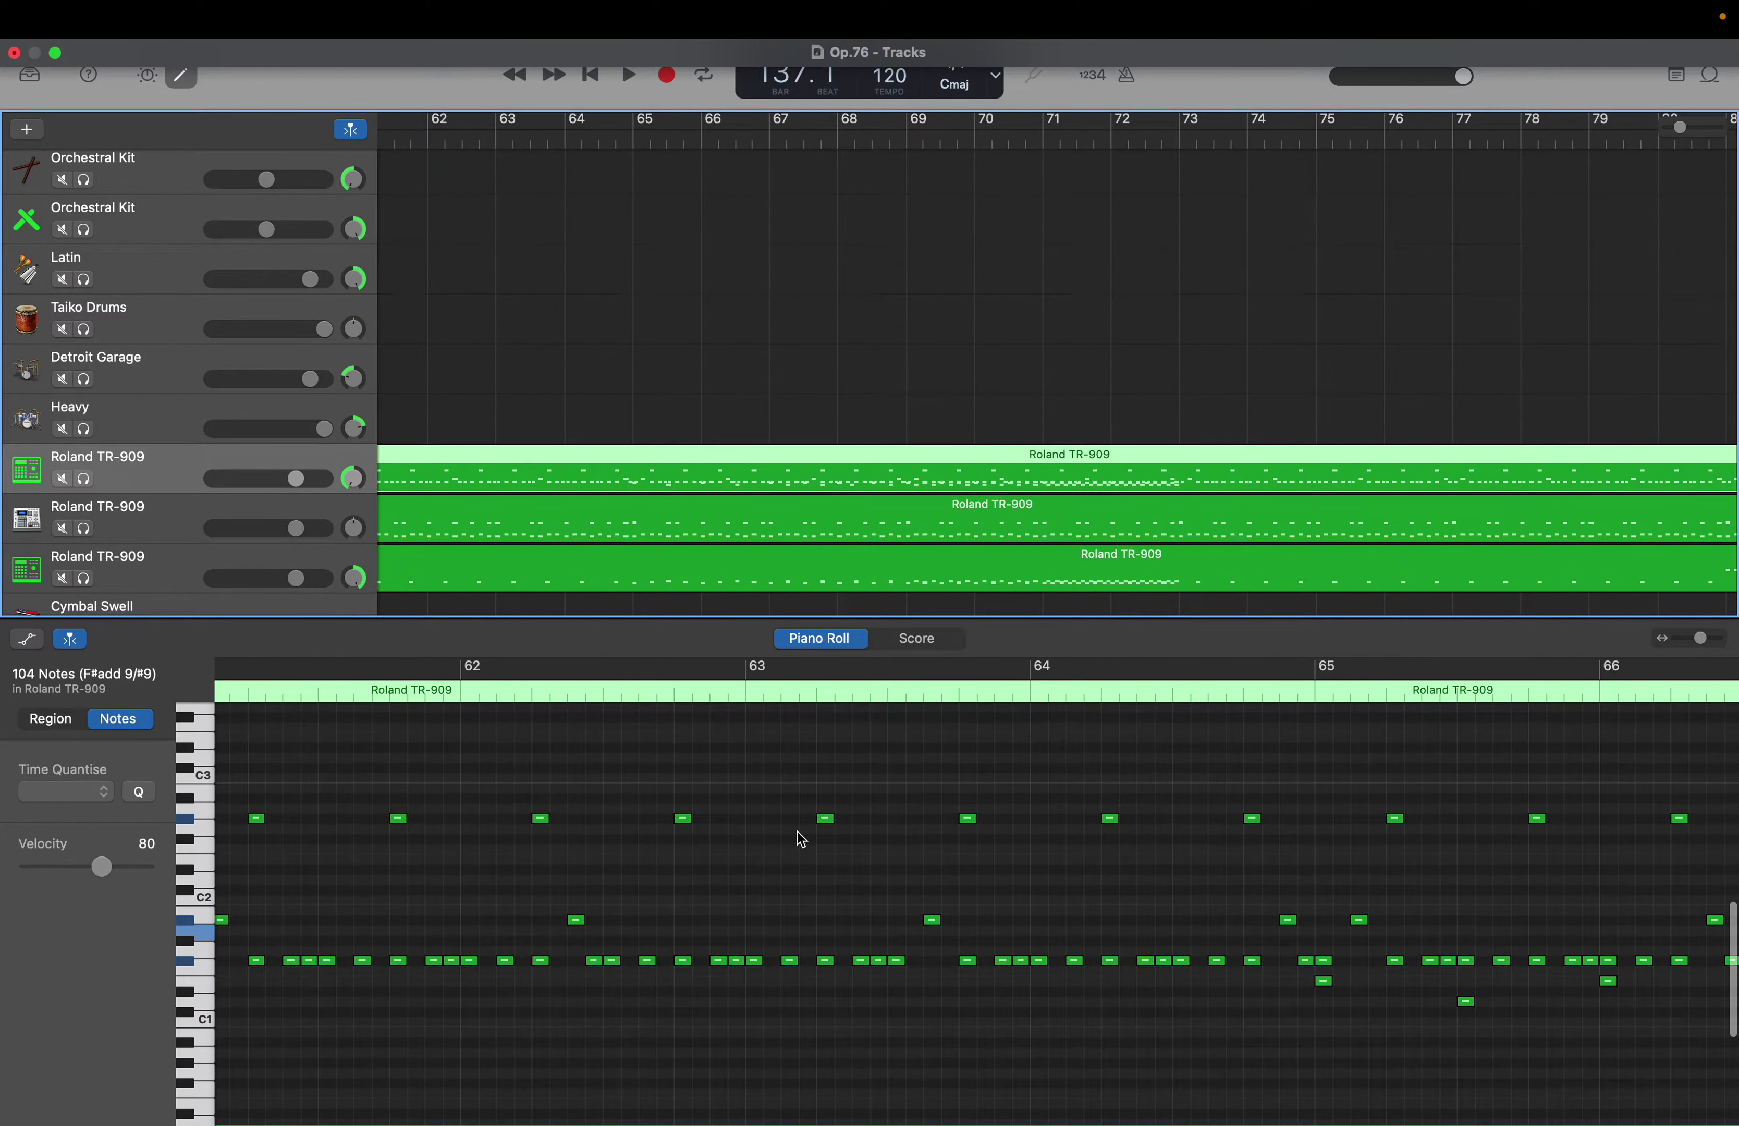
scroll(801, 839, "right", 1)
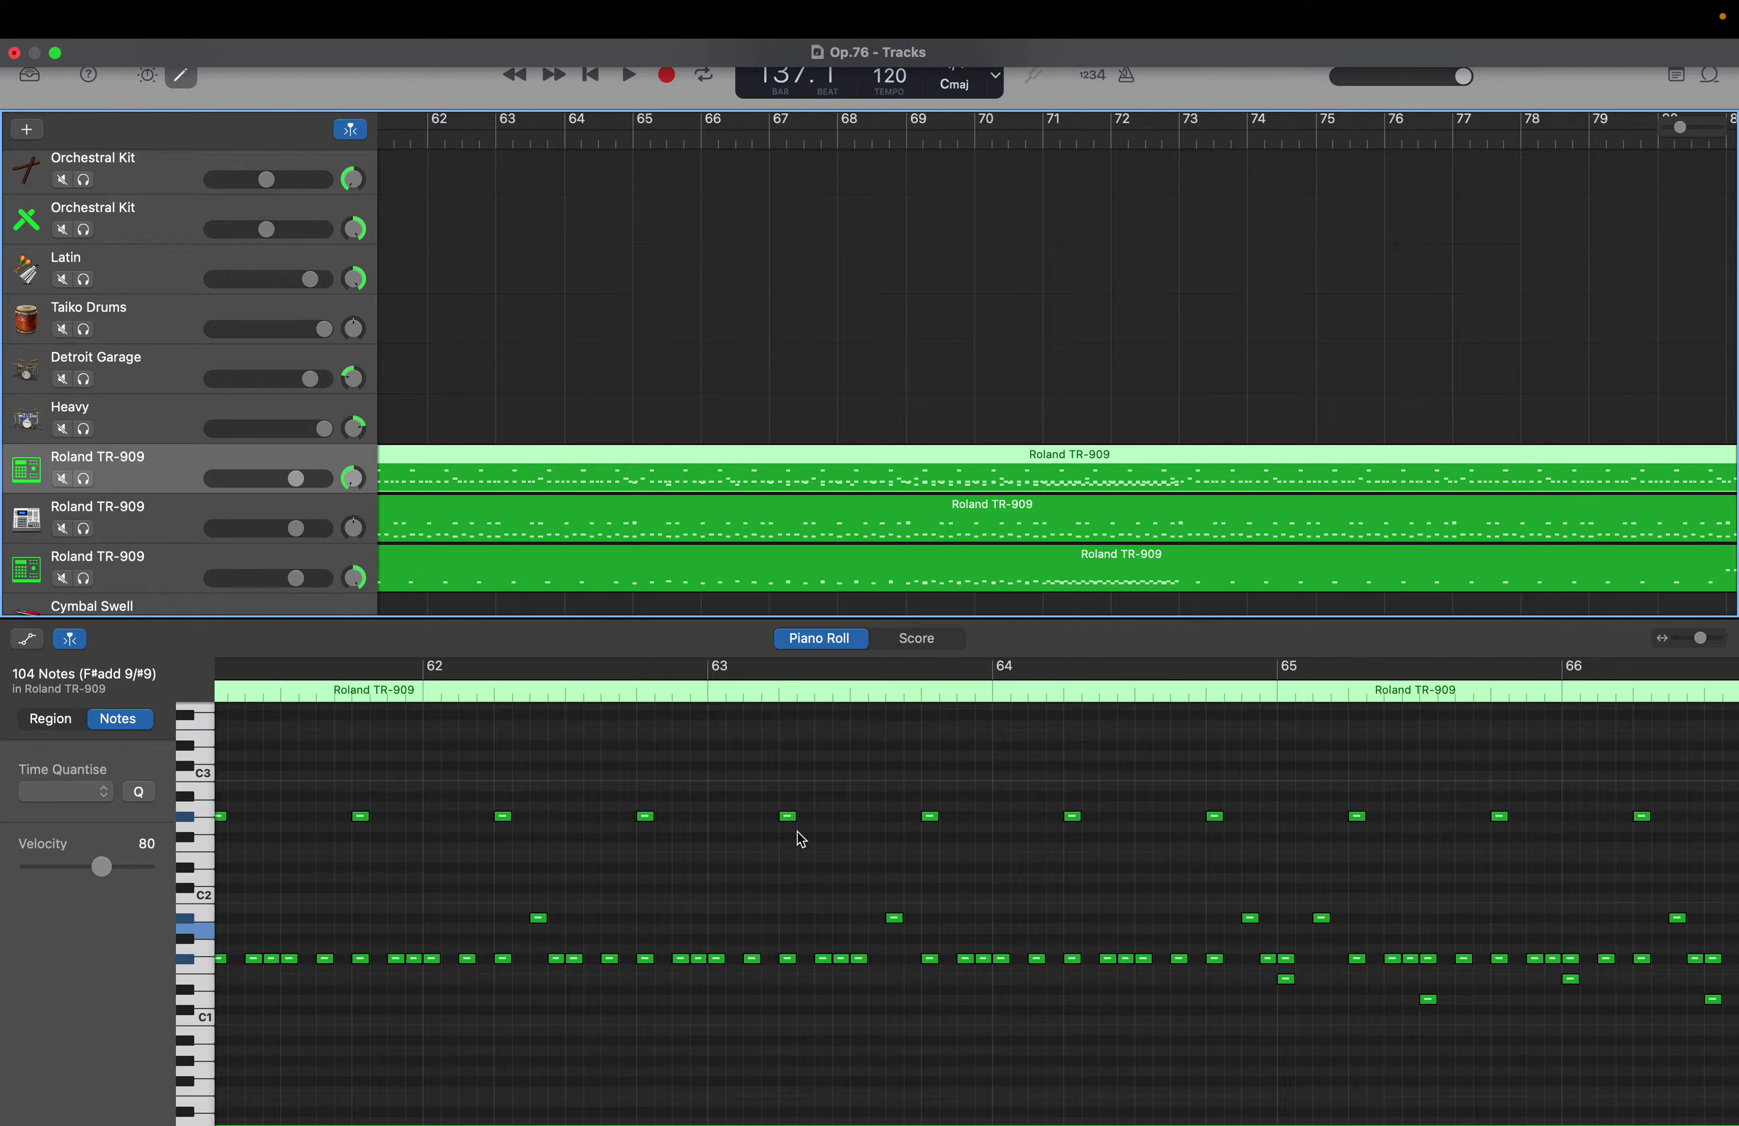
scroll(799, 833, "right", 3)
scroll(799, 833, "down", 2)
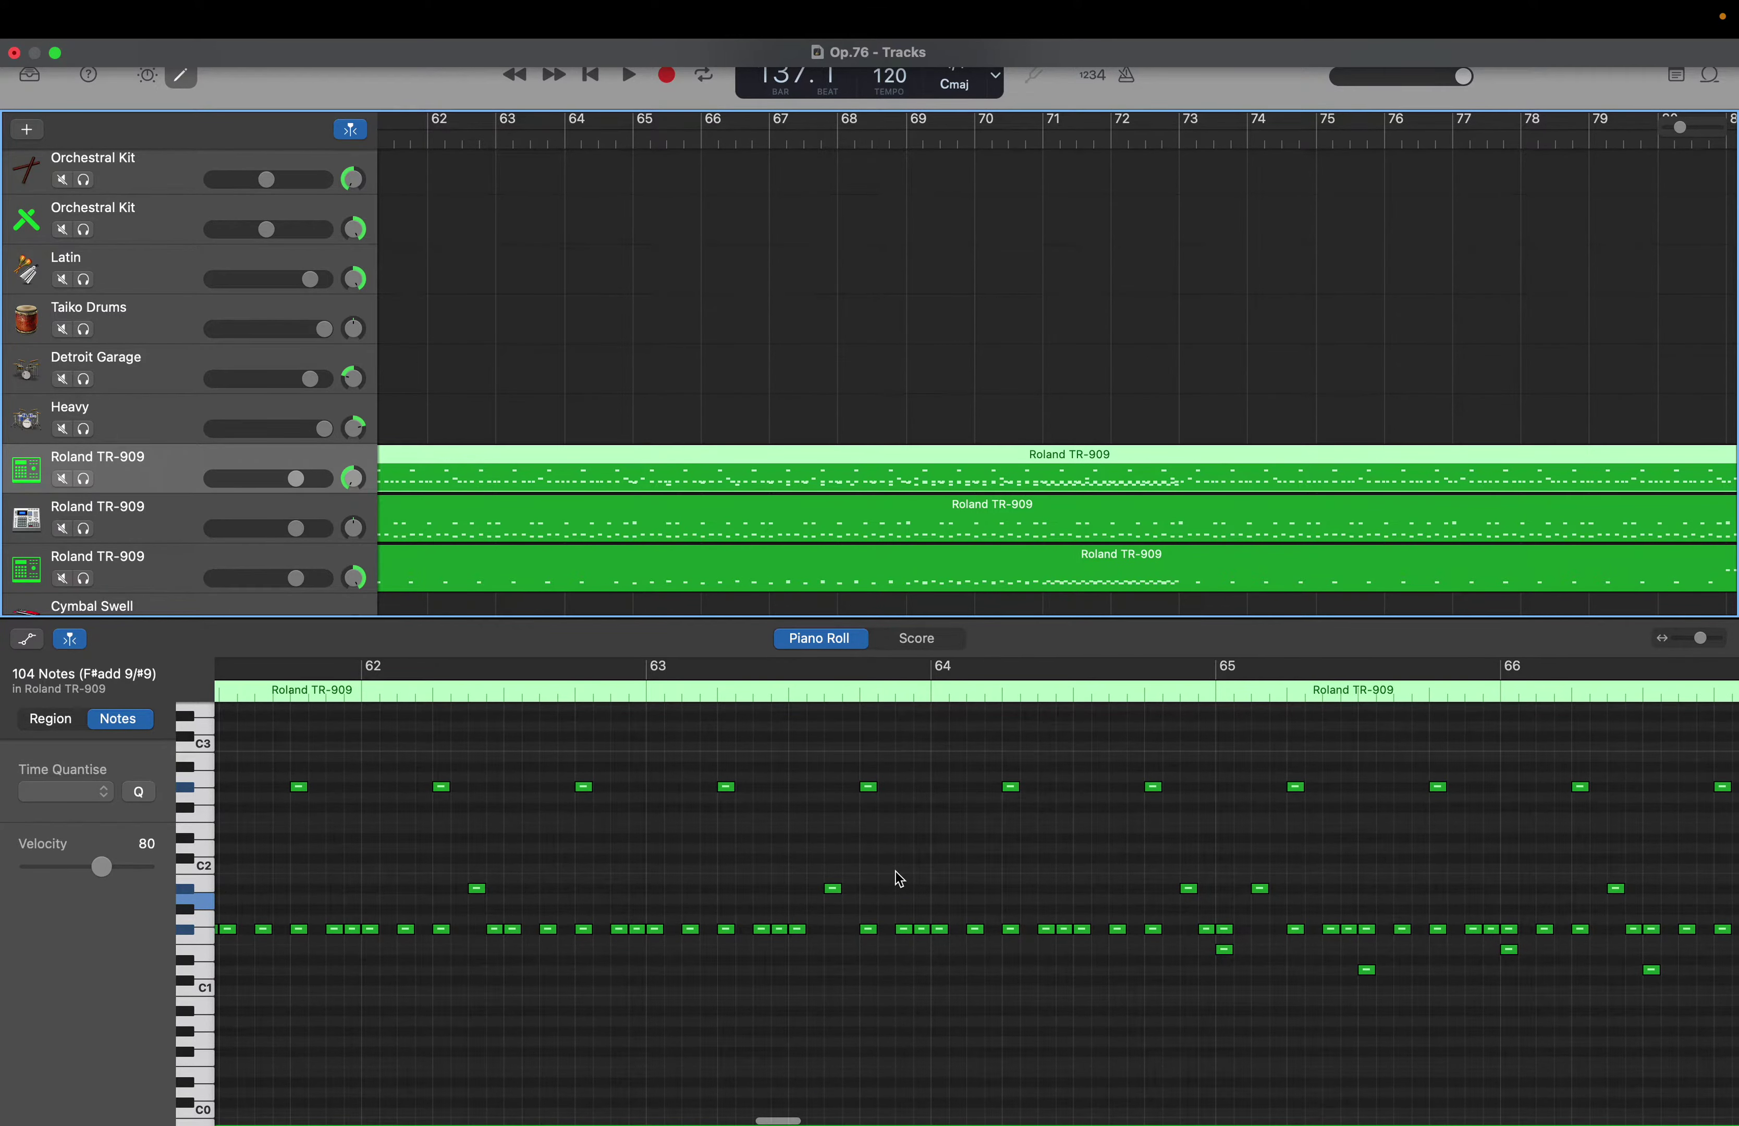
scroll(896, 874, "right", 7)
scroll(895, 872, "right", 6)
scroll(896, 873, "down", 1)
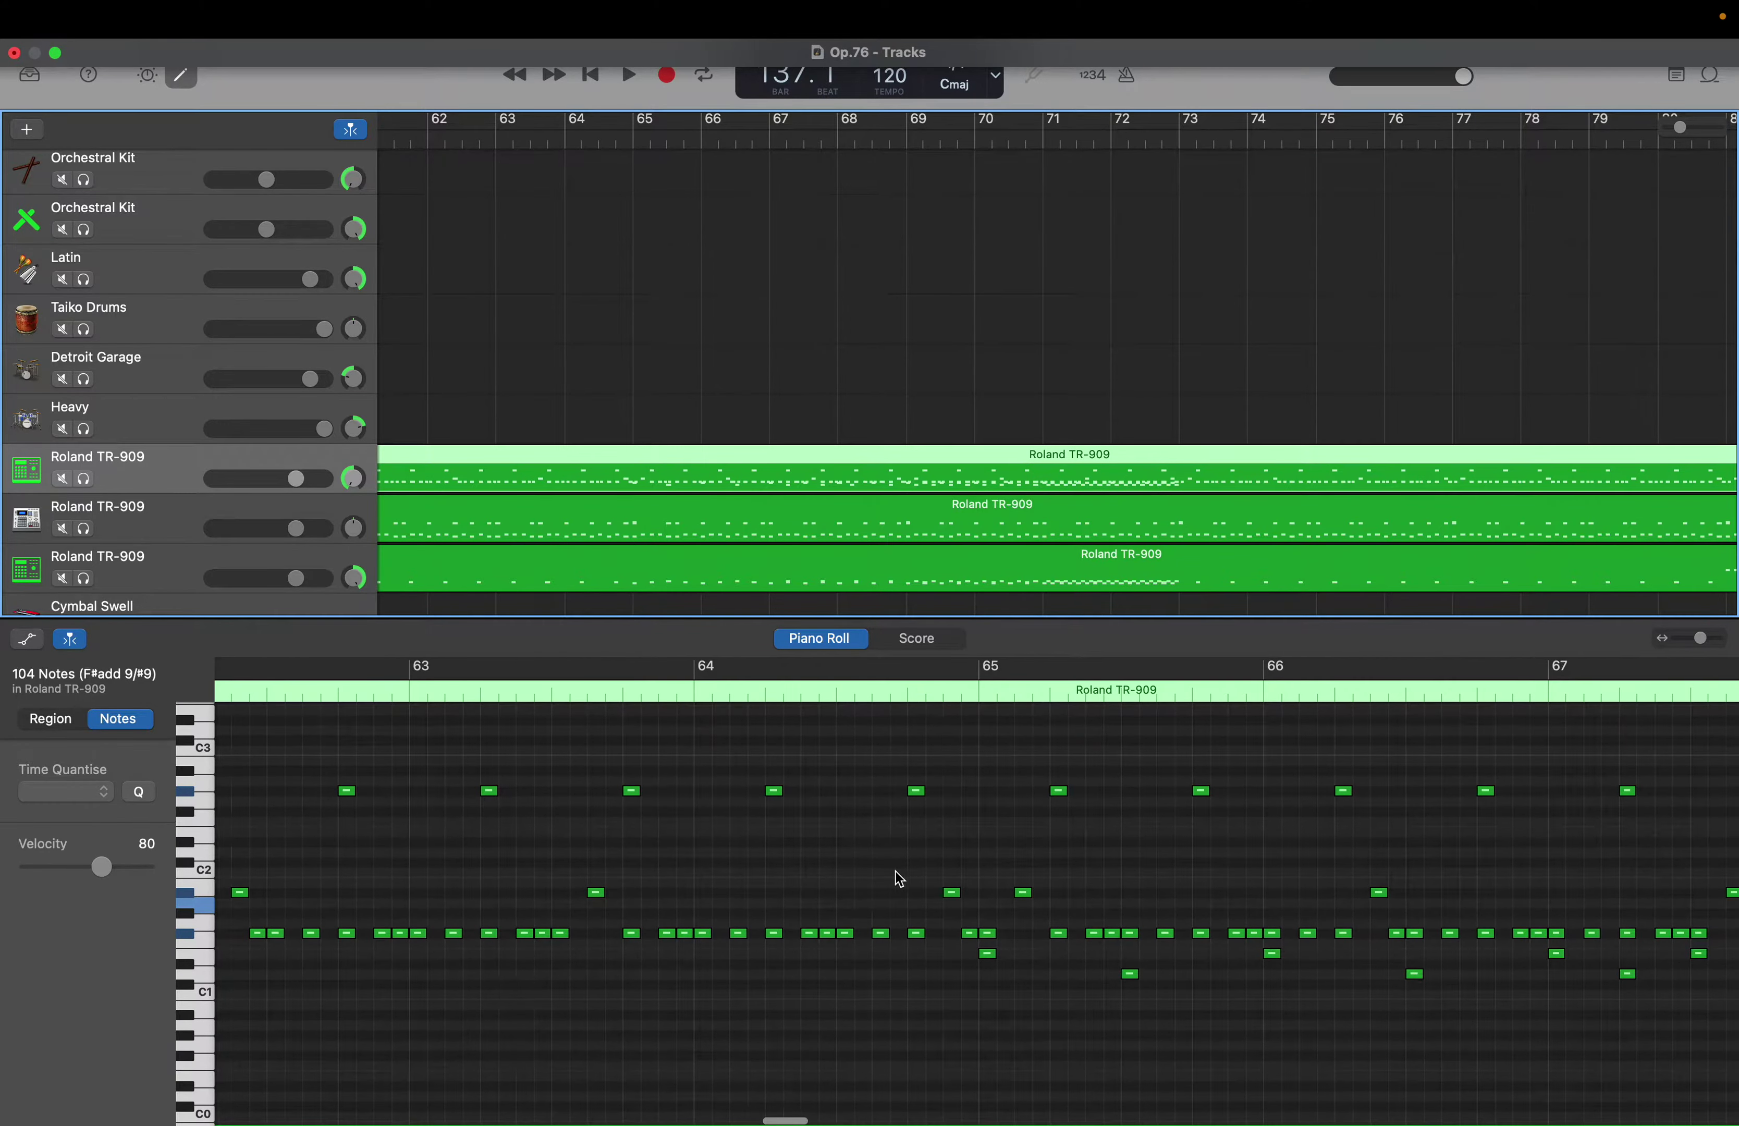
scroll(899, 880, "right", 3)
scroll(898, 880, "down", 1)
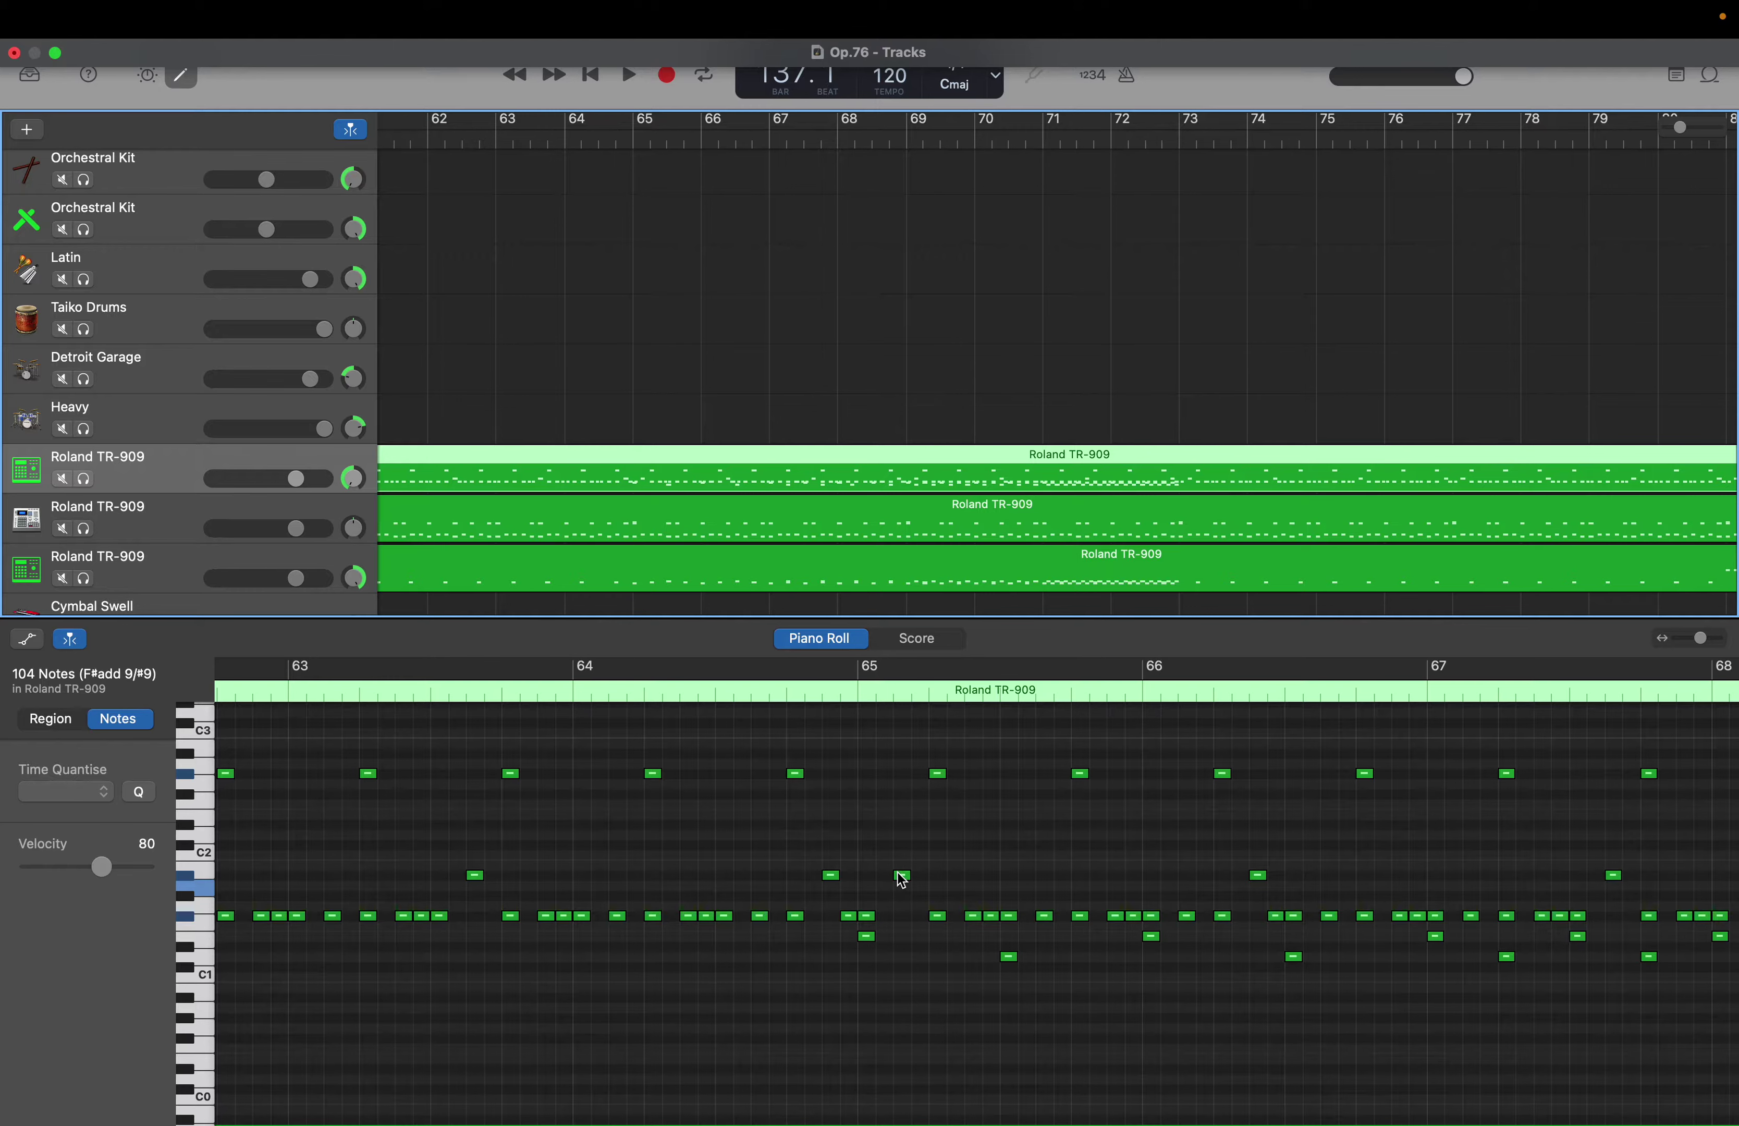
scroll(902, 880, "right", 3)
scroll(902, 879, "right", 18)
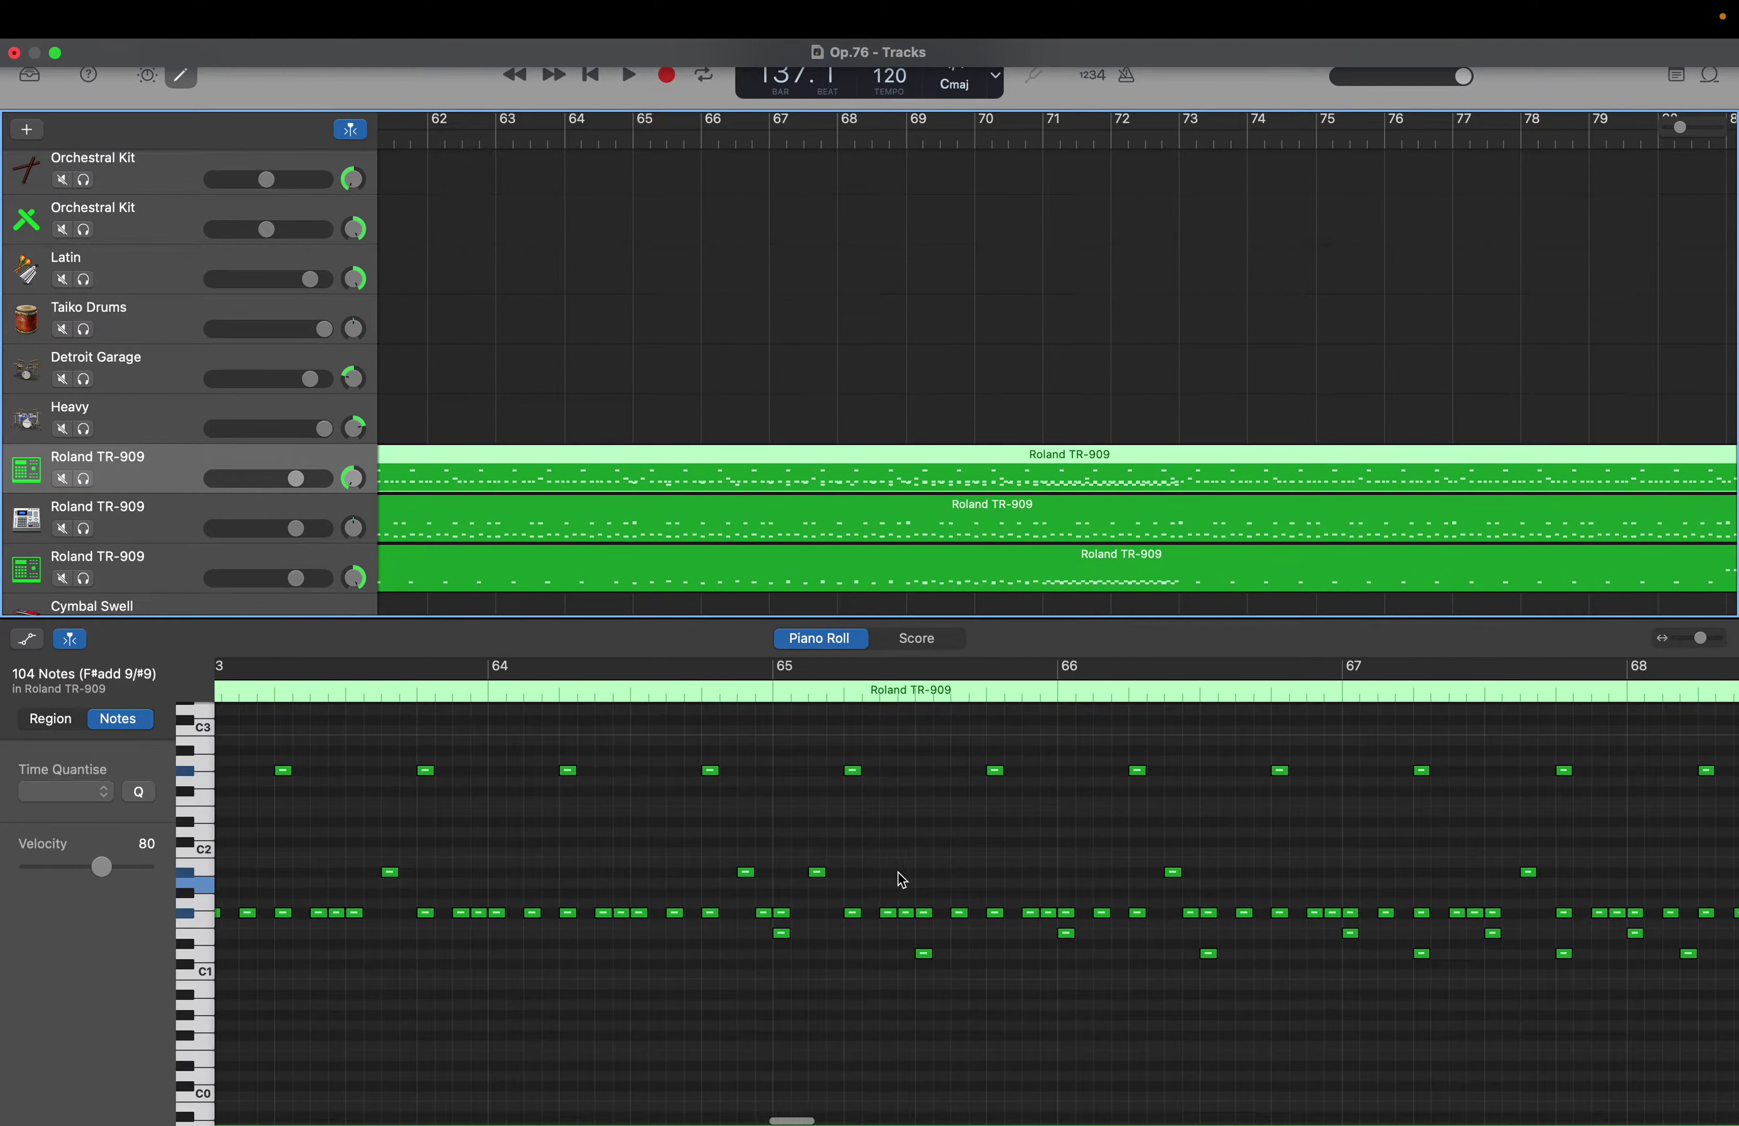
scroll(902, 879, "right", 15)
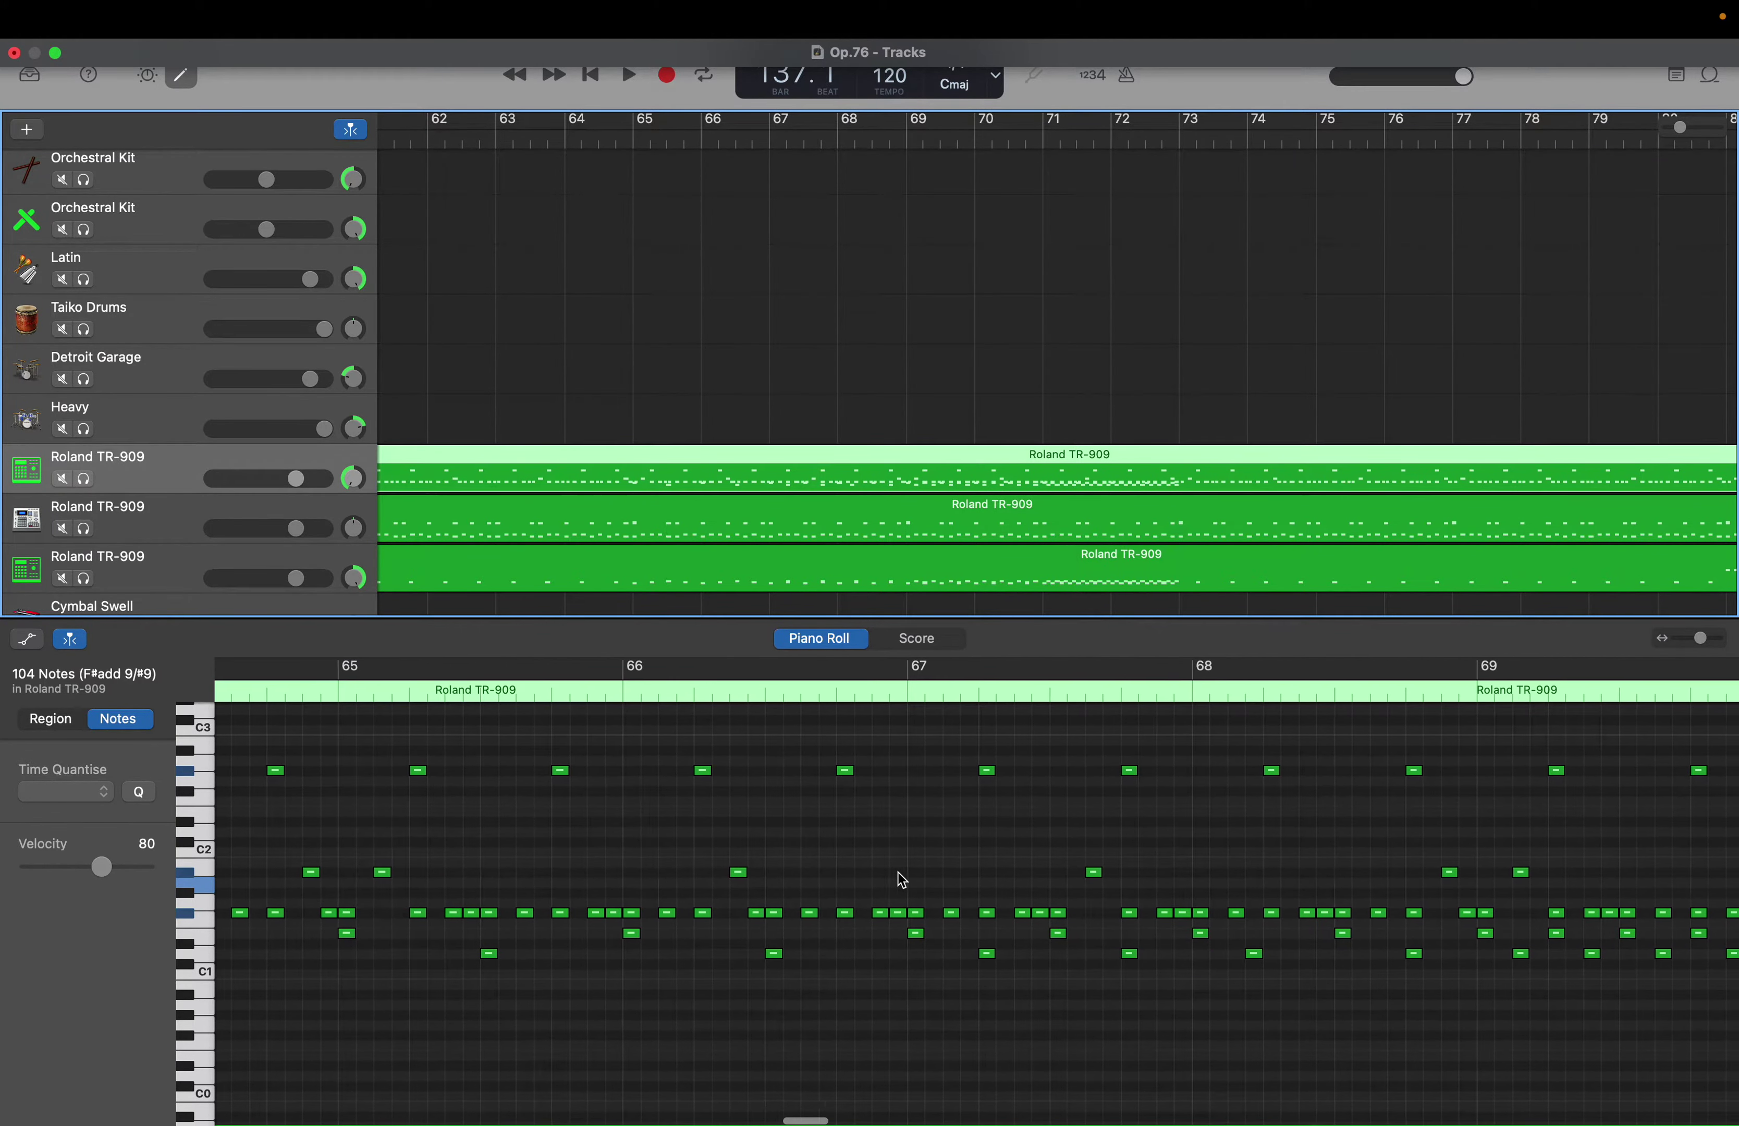
scroll(902, 880, "right", 20)
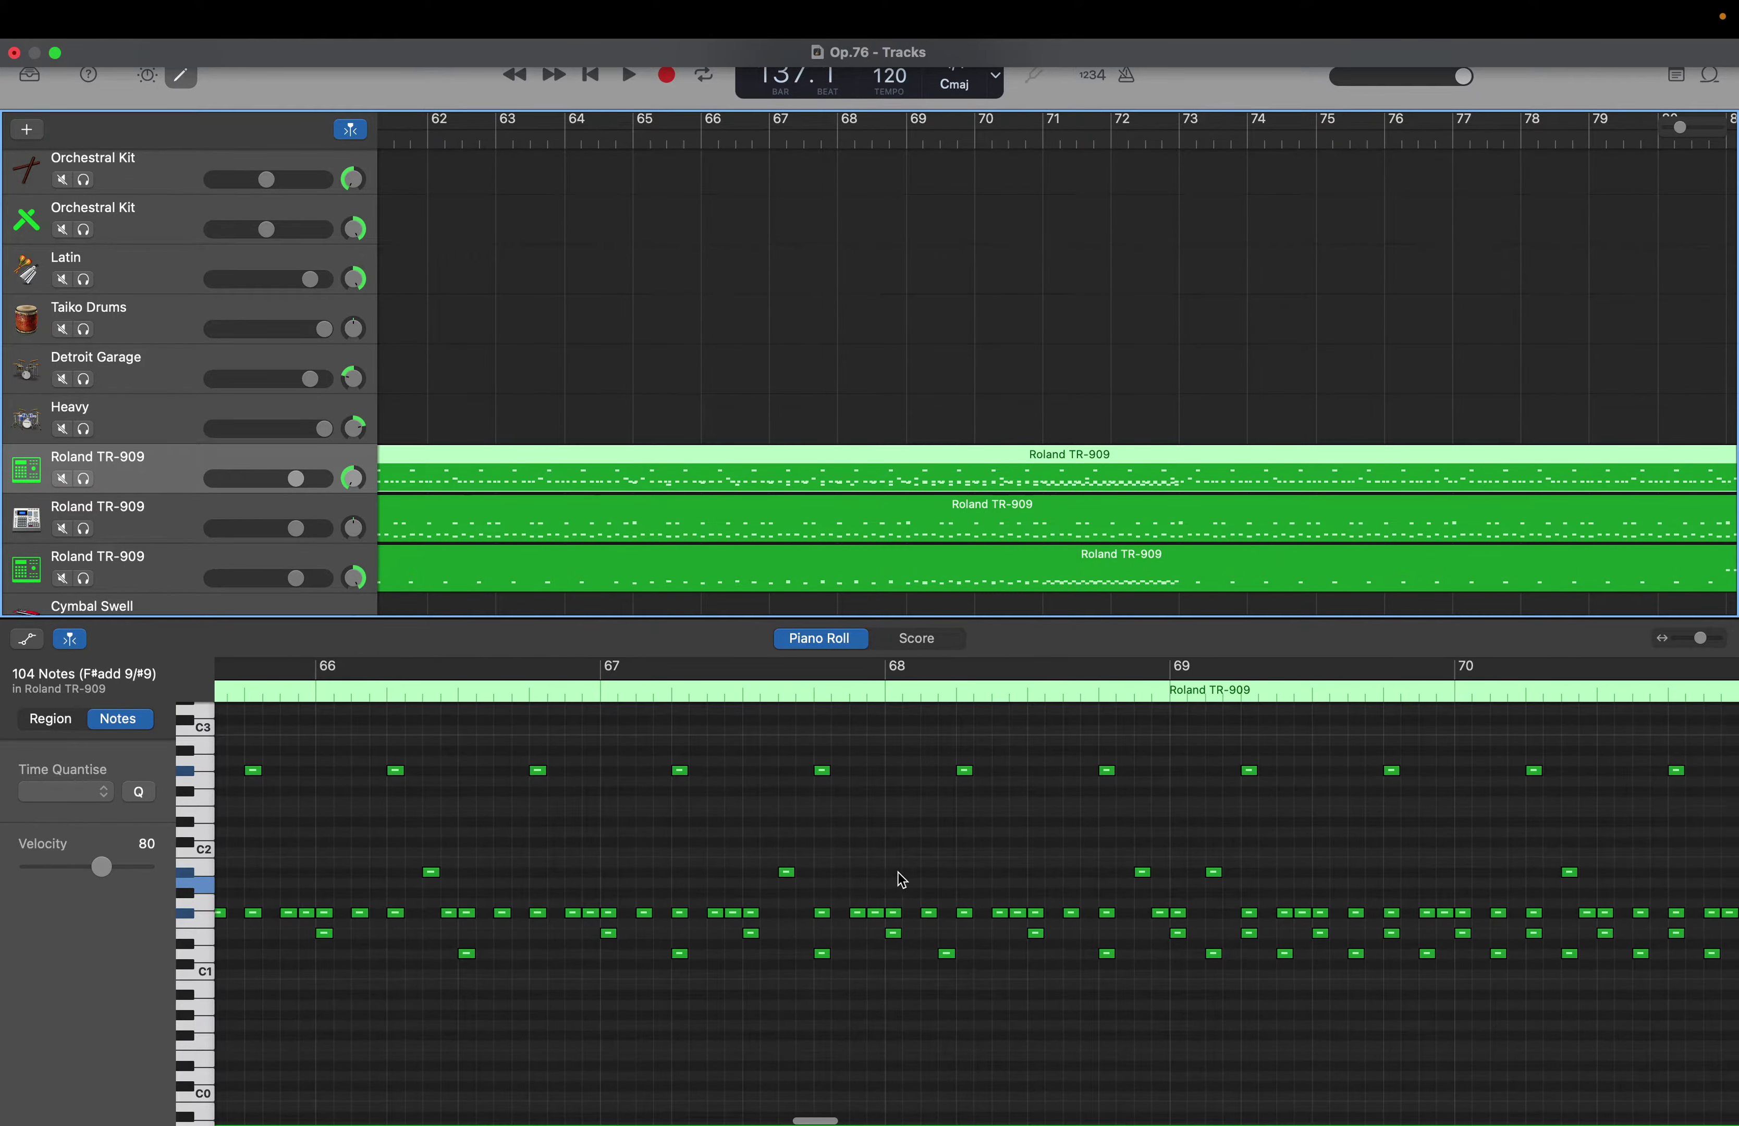
scroll(902, 880, "right", 11)
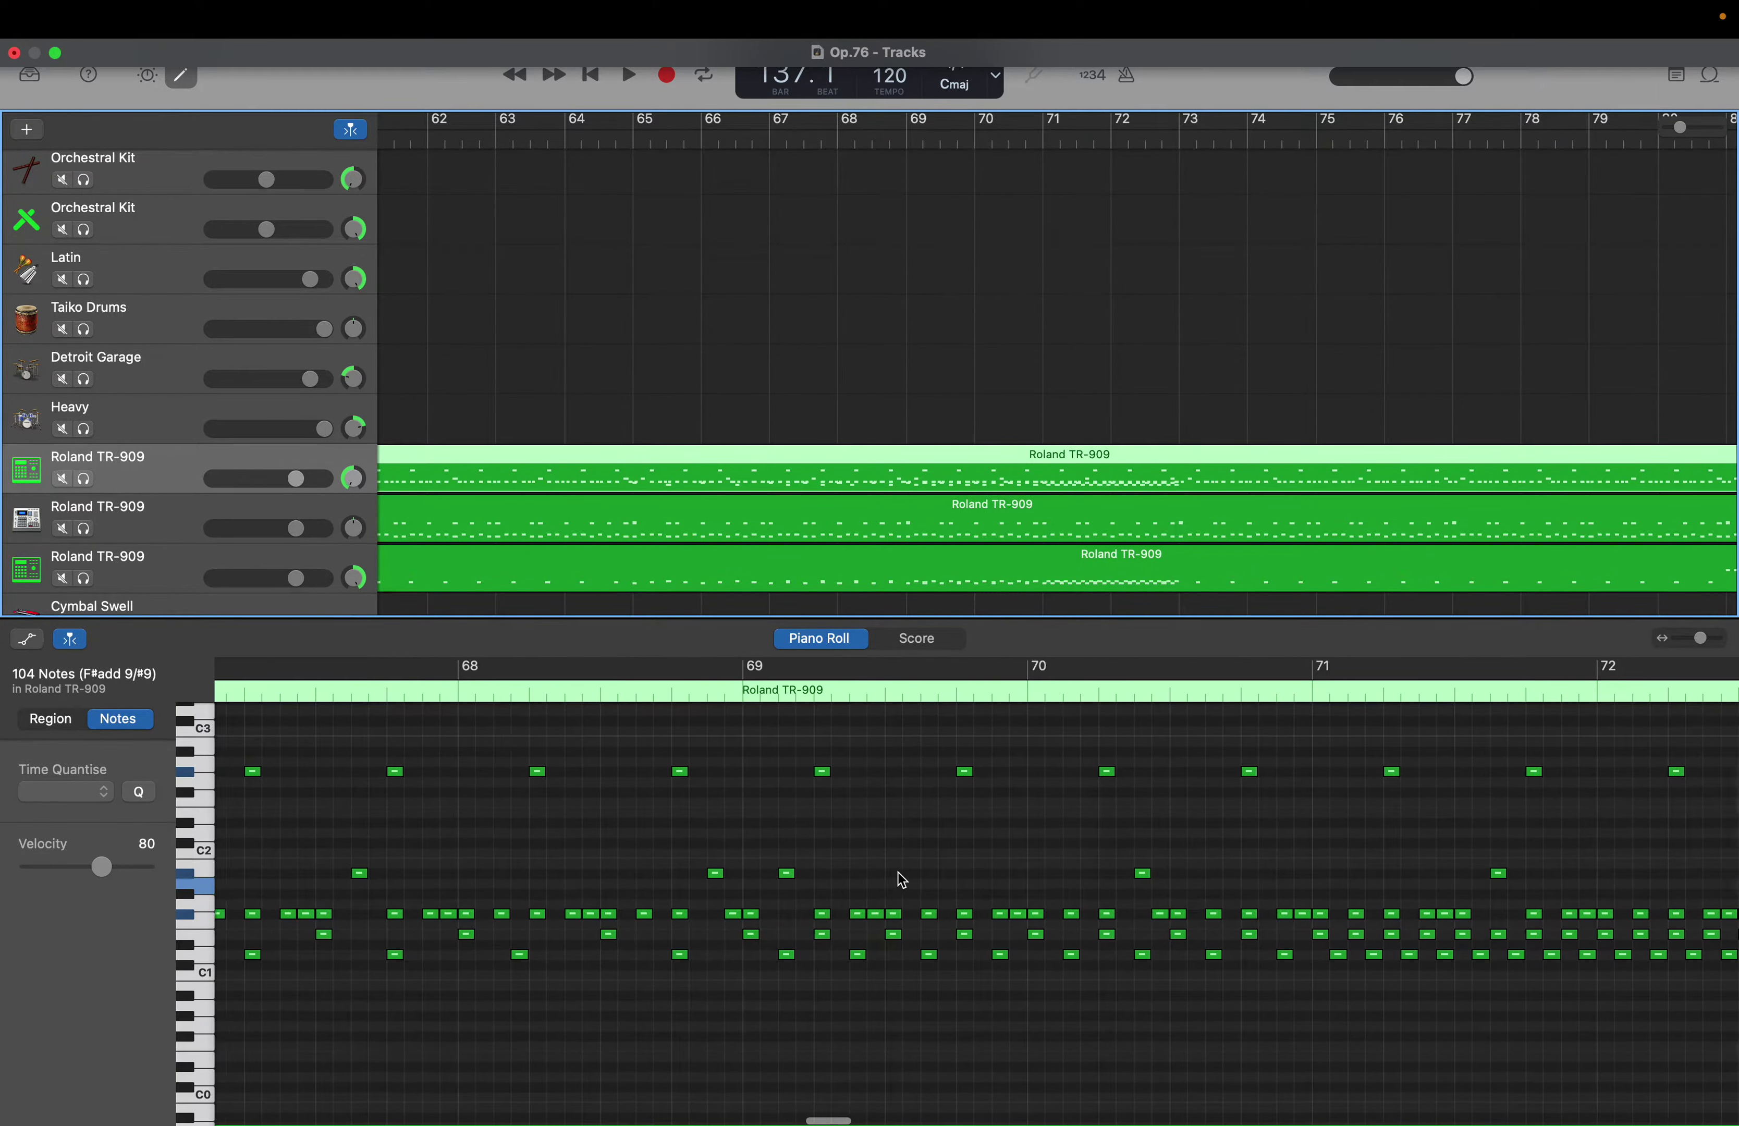
scroll(902, 880, "left", 20)
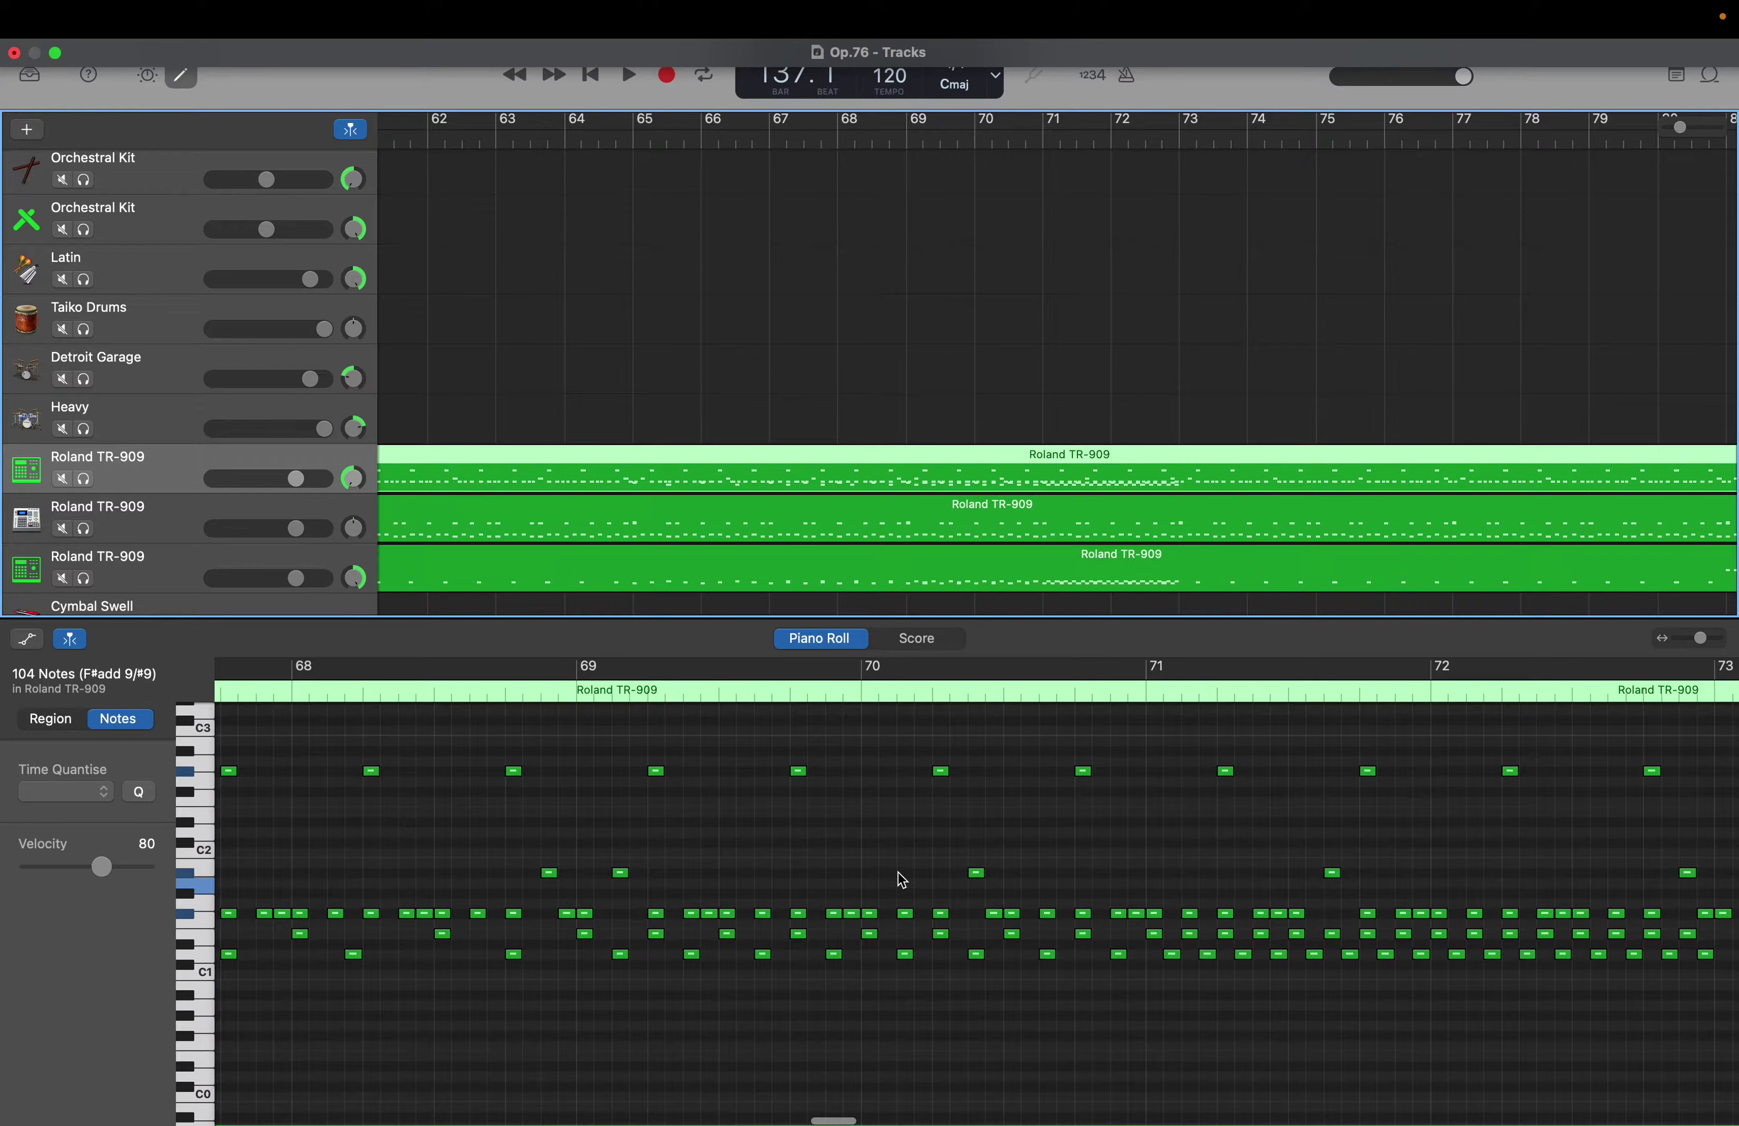
scroll(902, 879, "left", 11)
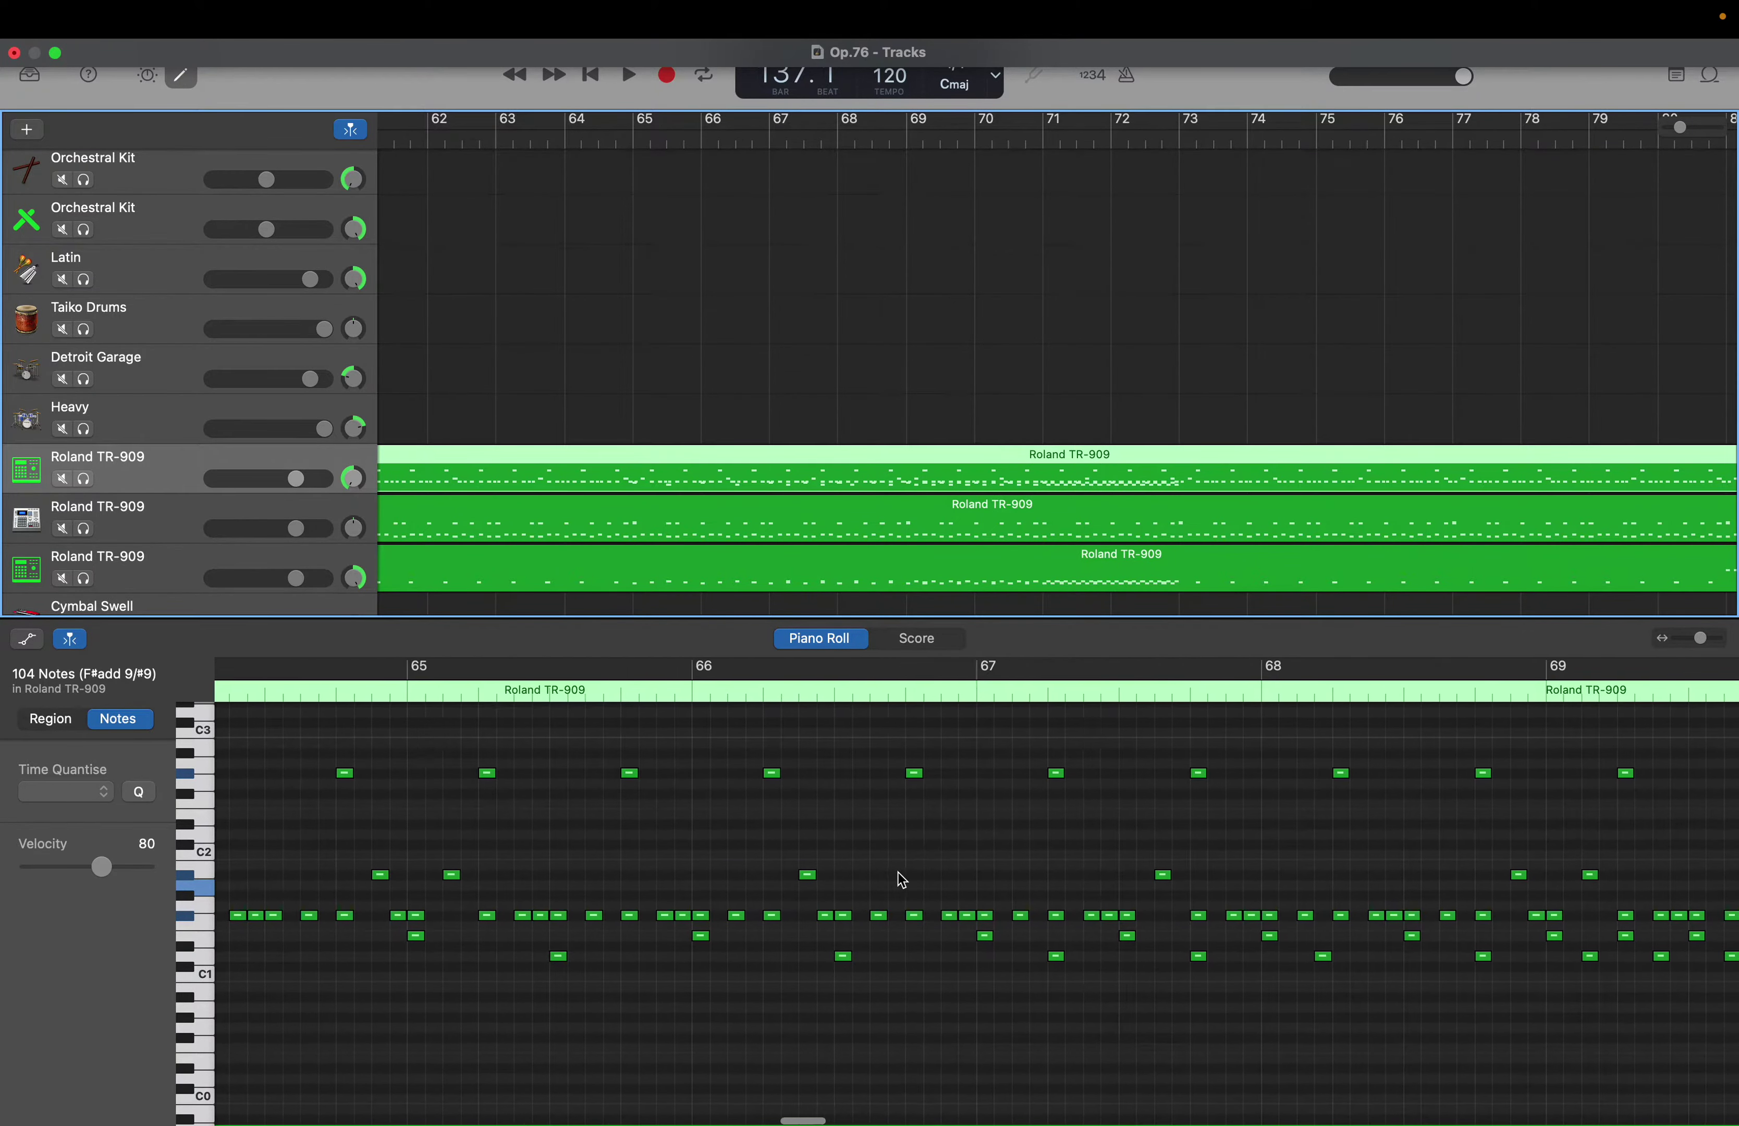
scroll(901, 880, "up", 1)
scroll(902, 880, "left", 20)
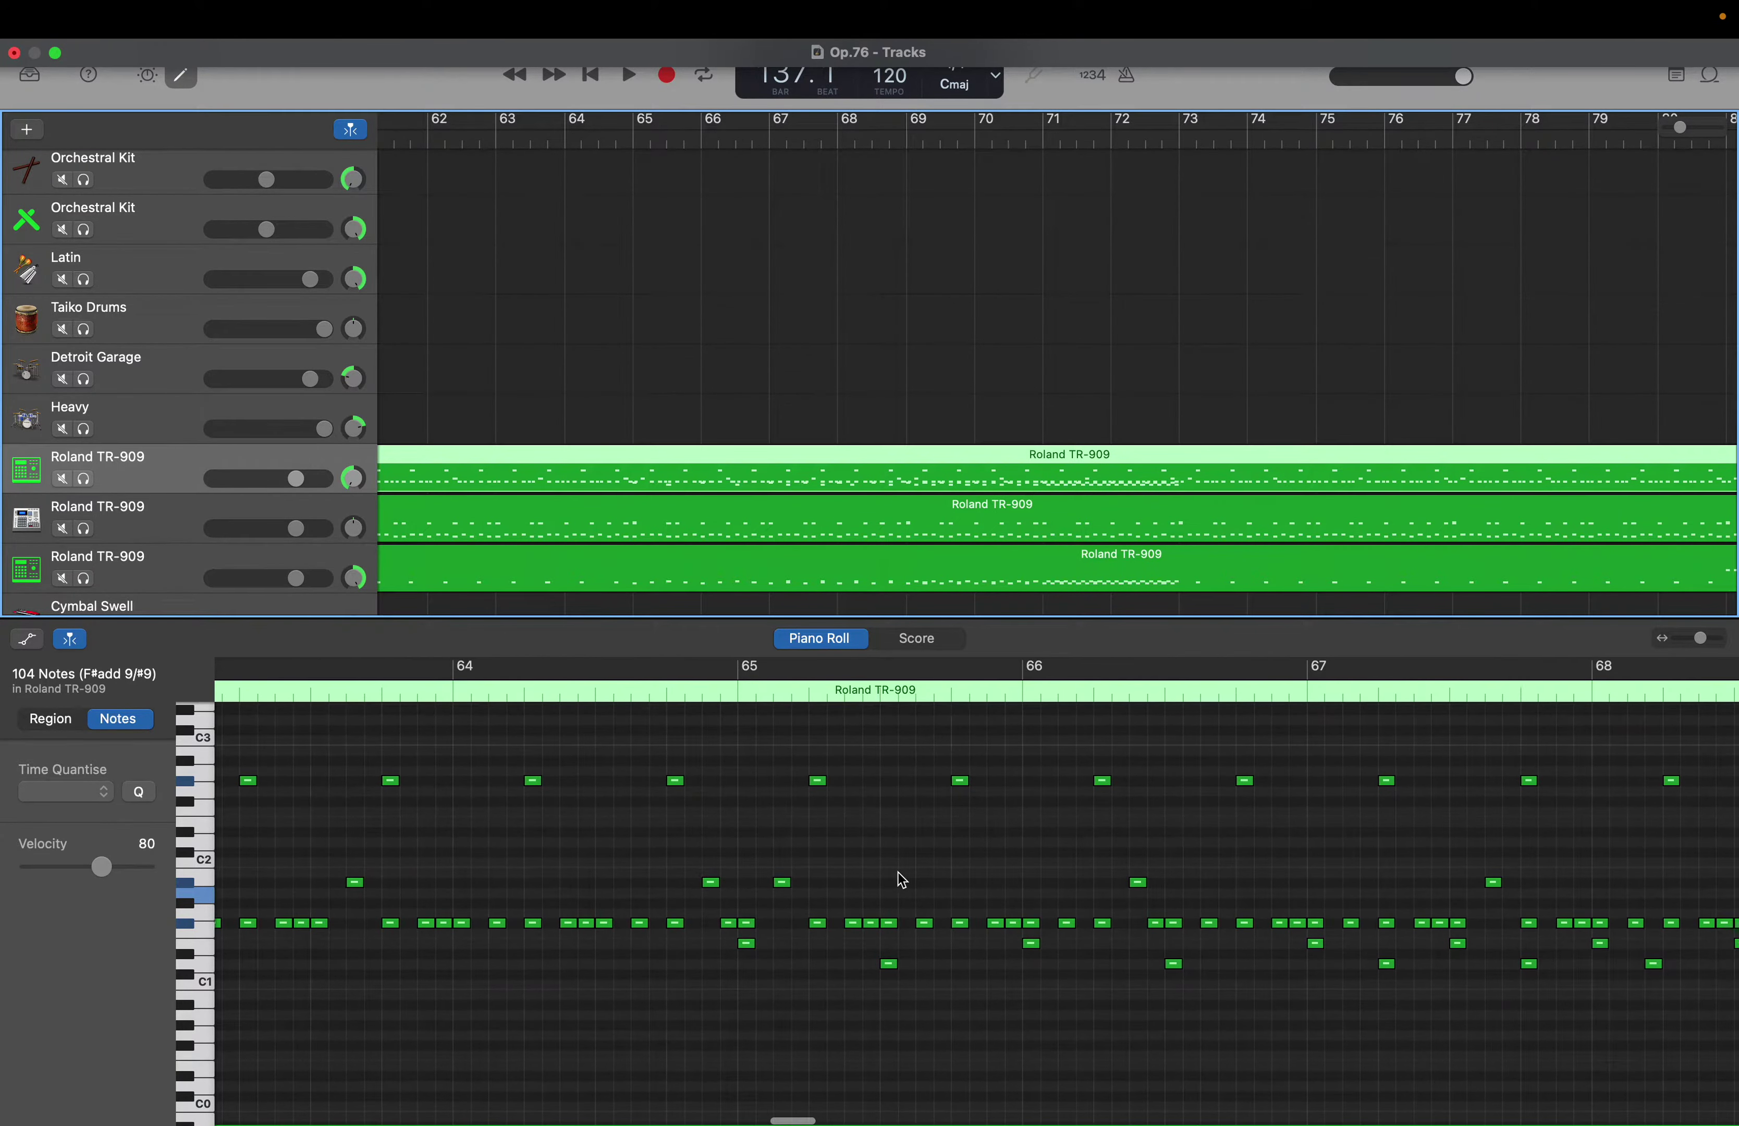
scroll(901, 877, "left", 3)
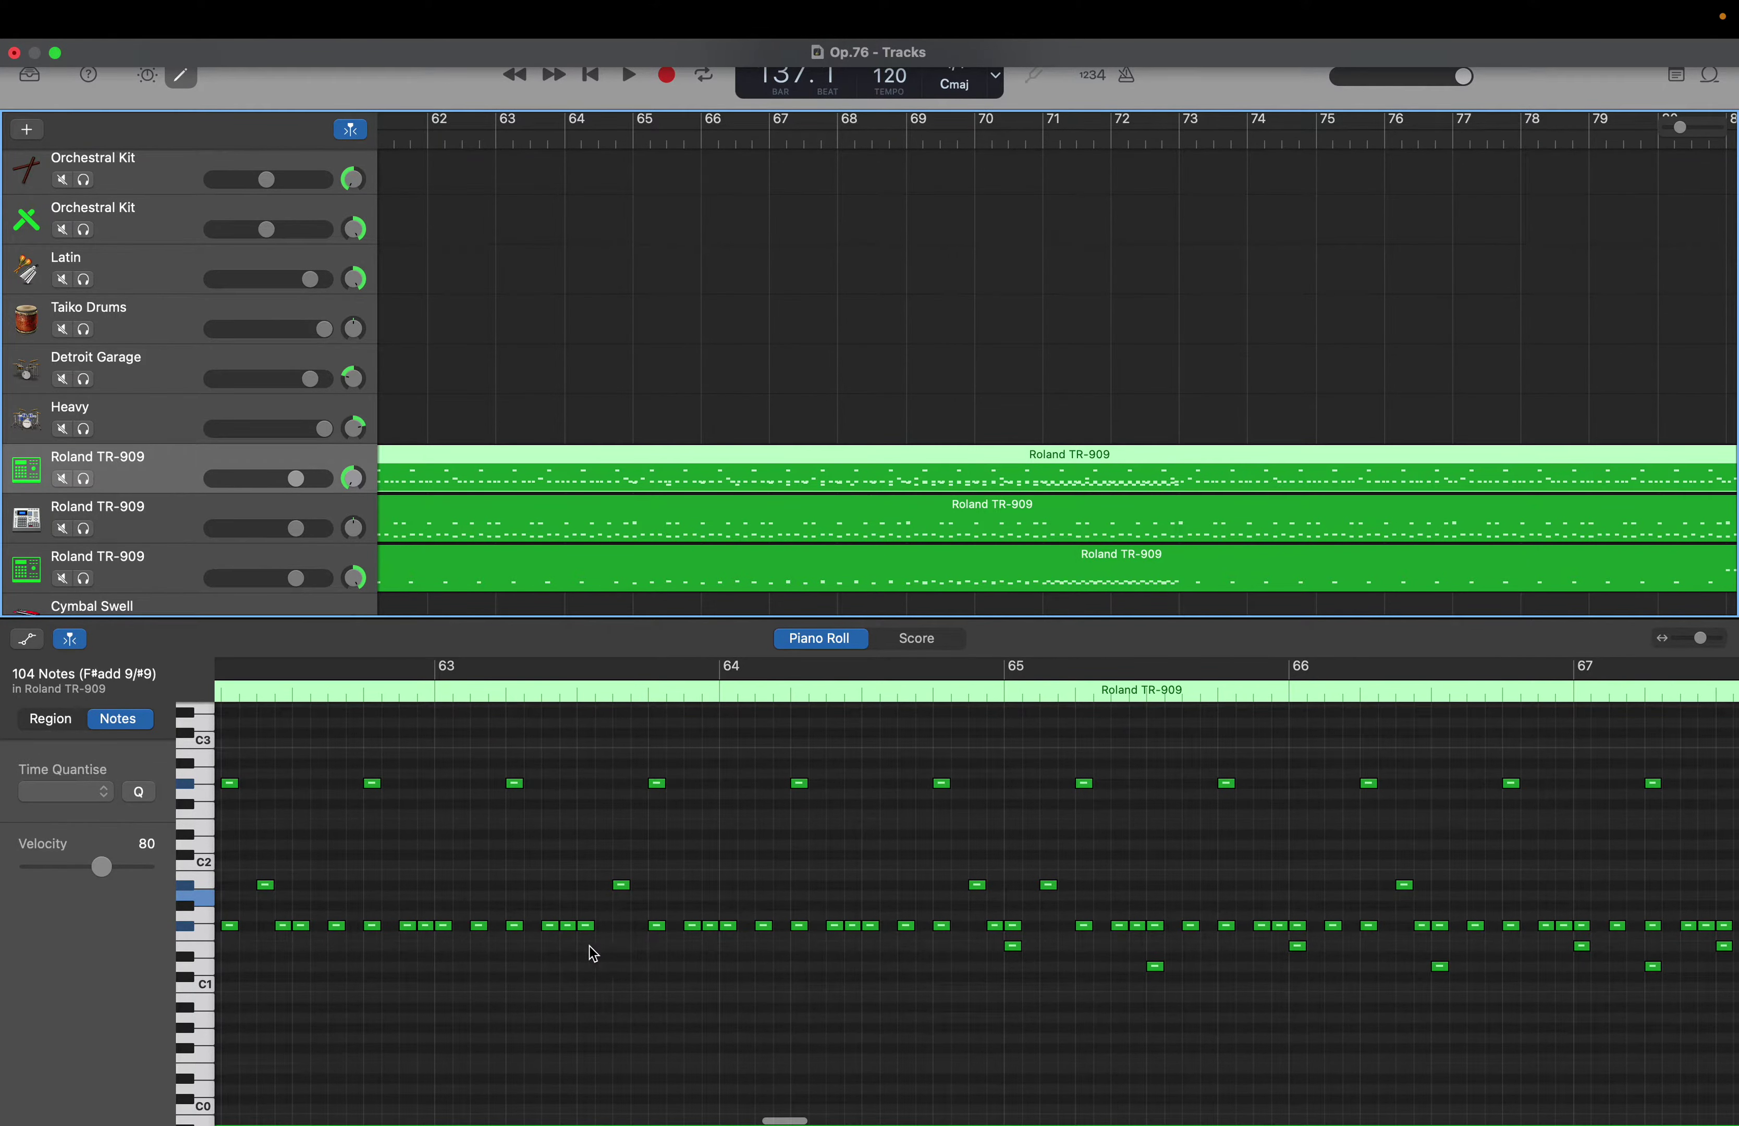
Add a short E1 note at the start of bar 63 and a short D1 note at the start of bar 64 in the first Roland TR-909 track
left_click(446, 947)
right_click(448, 948)
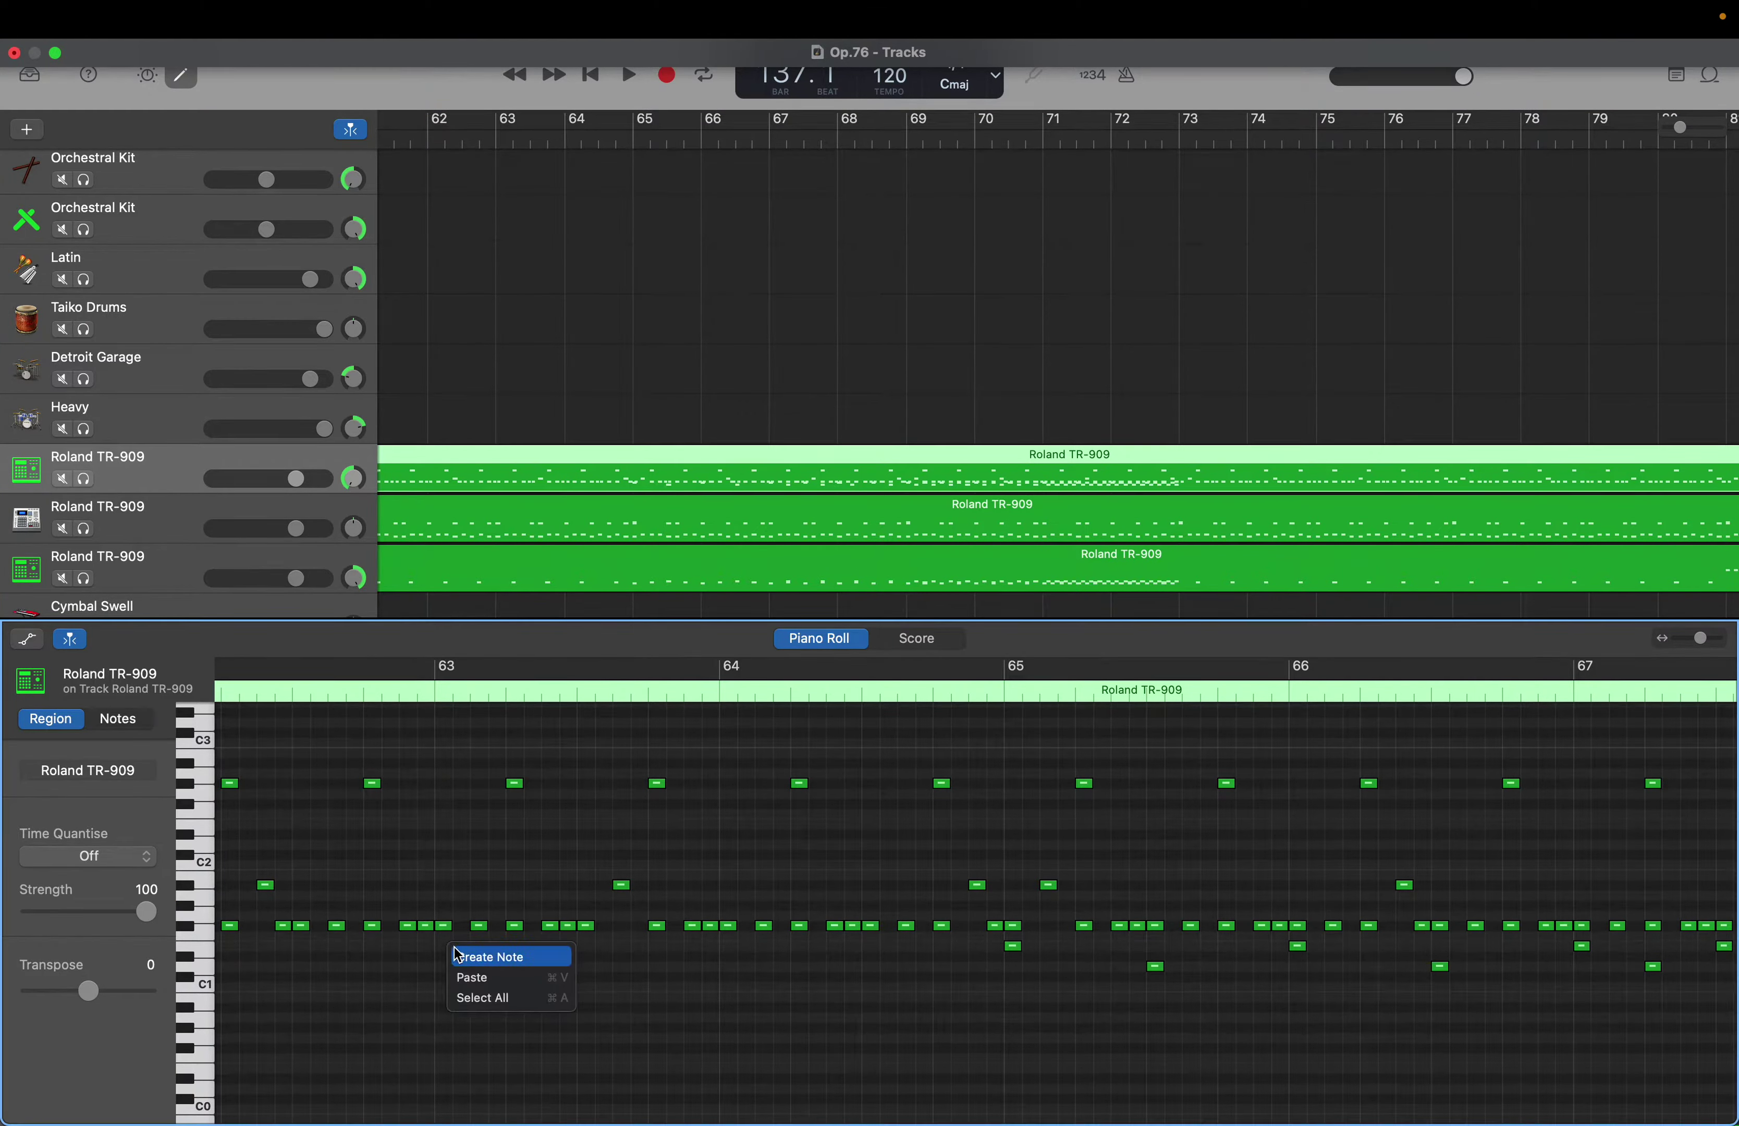
left_click(488, 957)
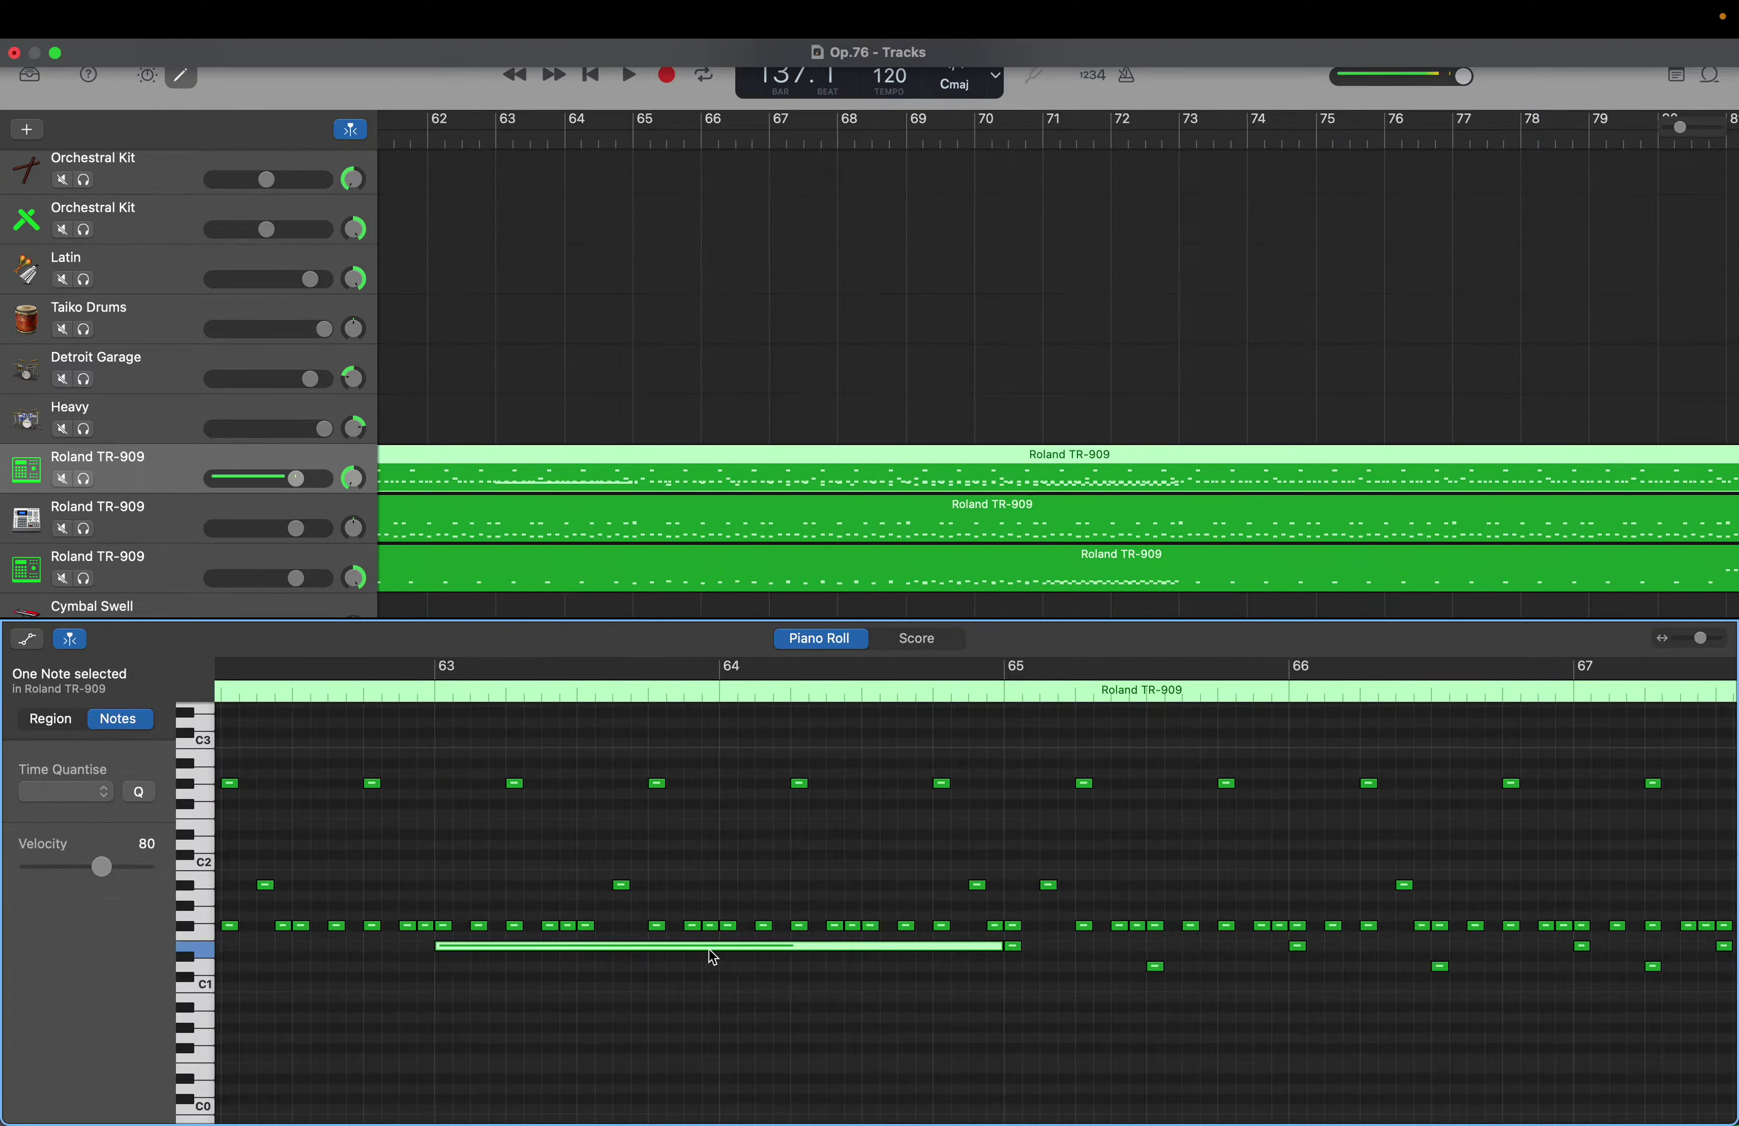
left_click_drag(999, 949, 458, 973)
left_click_drag(457, 975, 459, 975)
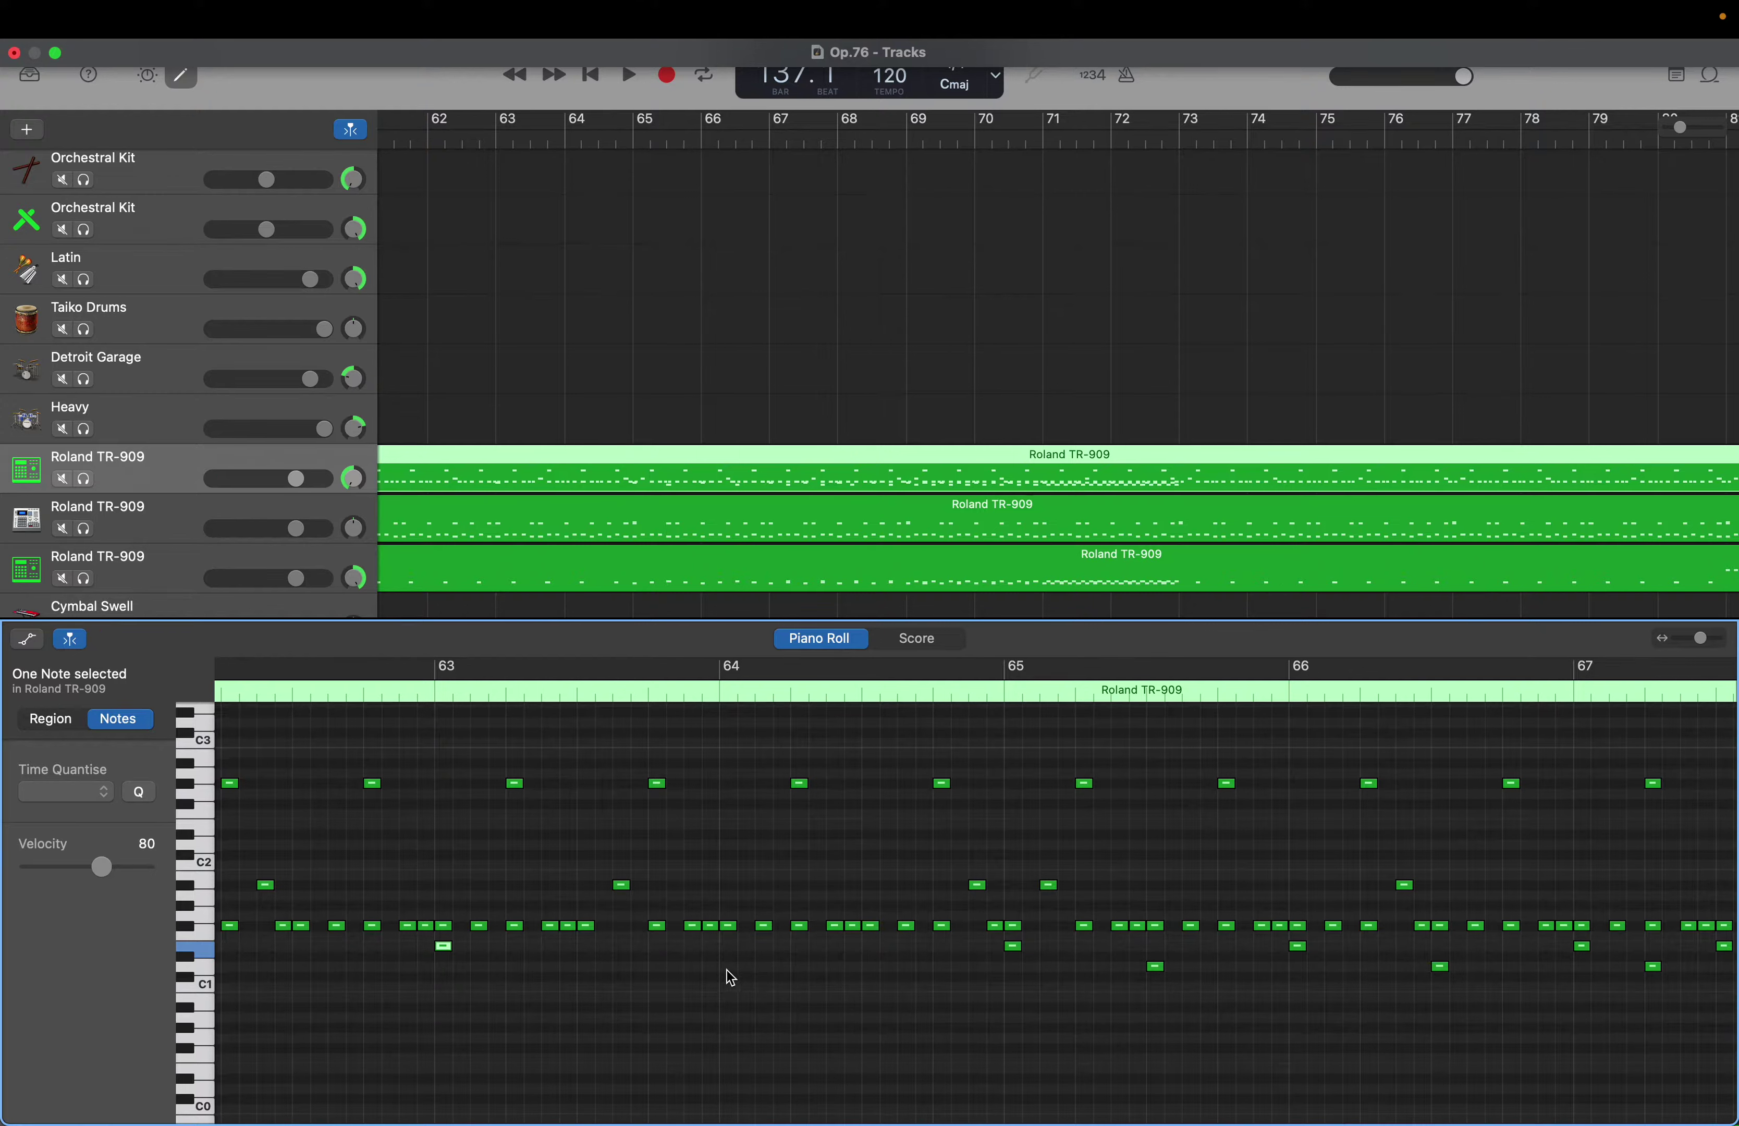
right_click(726, 971)
left_click(746, 979)
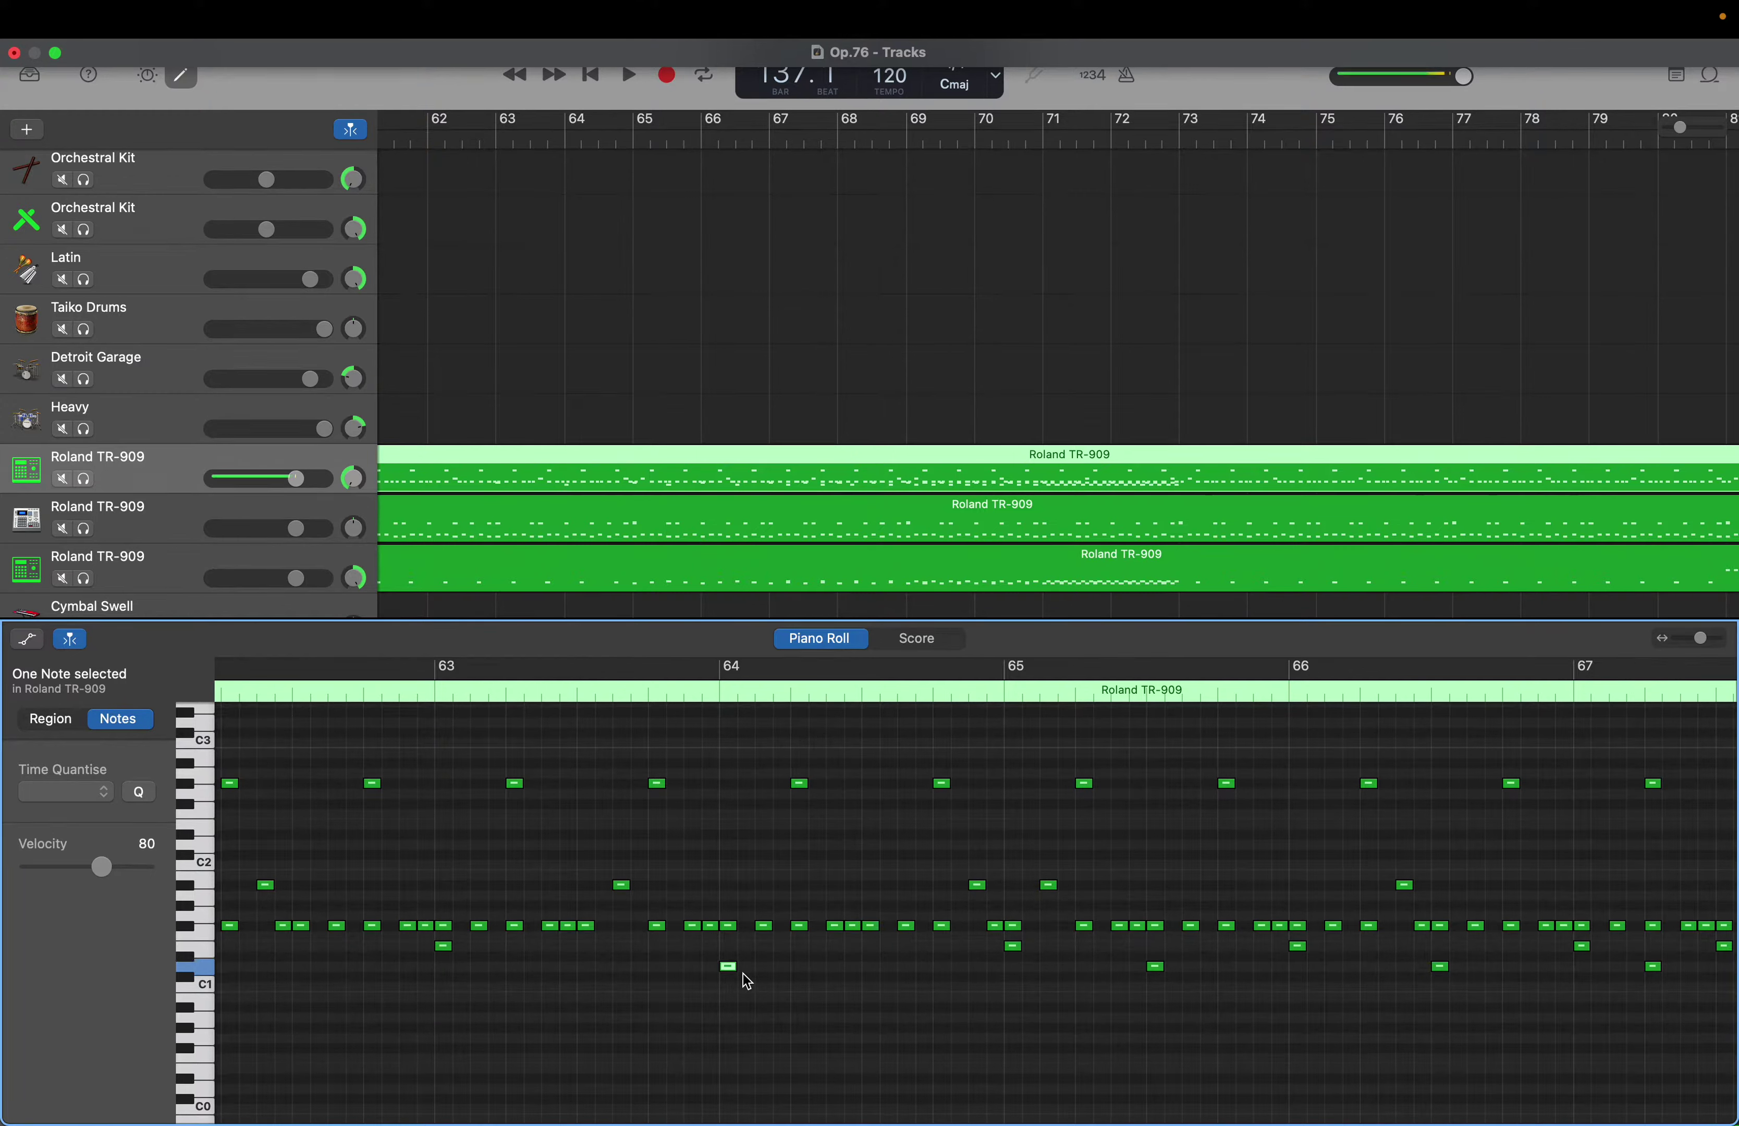
Open the third Roland TR-909 track's region around bar 63 for note editing
left_click(333, 566)
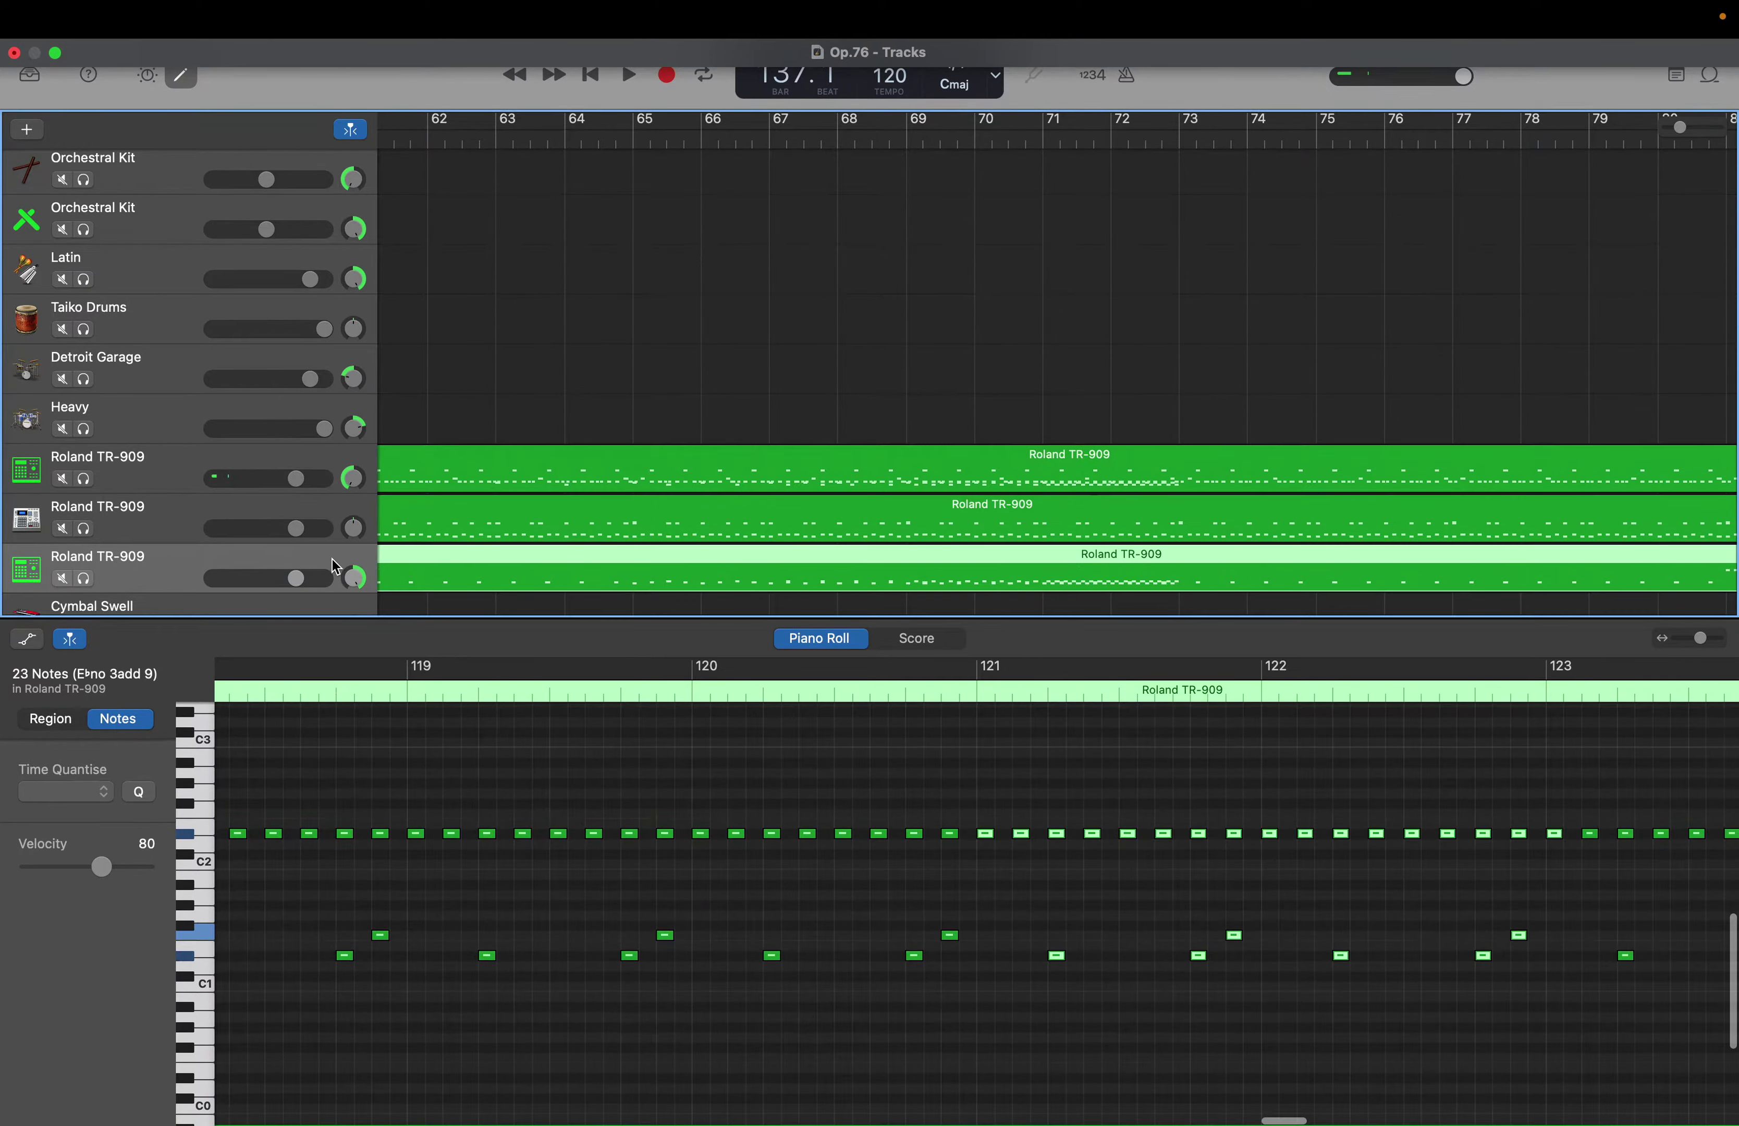
left_click(552, 876)
scroll(552, 876, "left", 10)
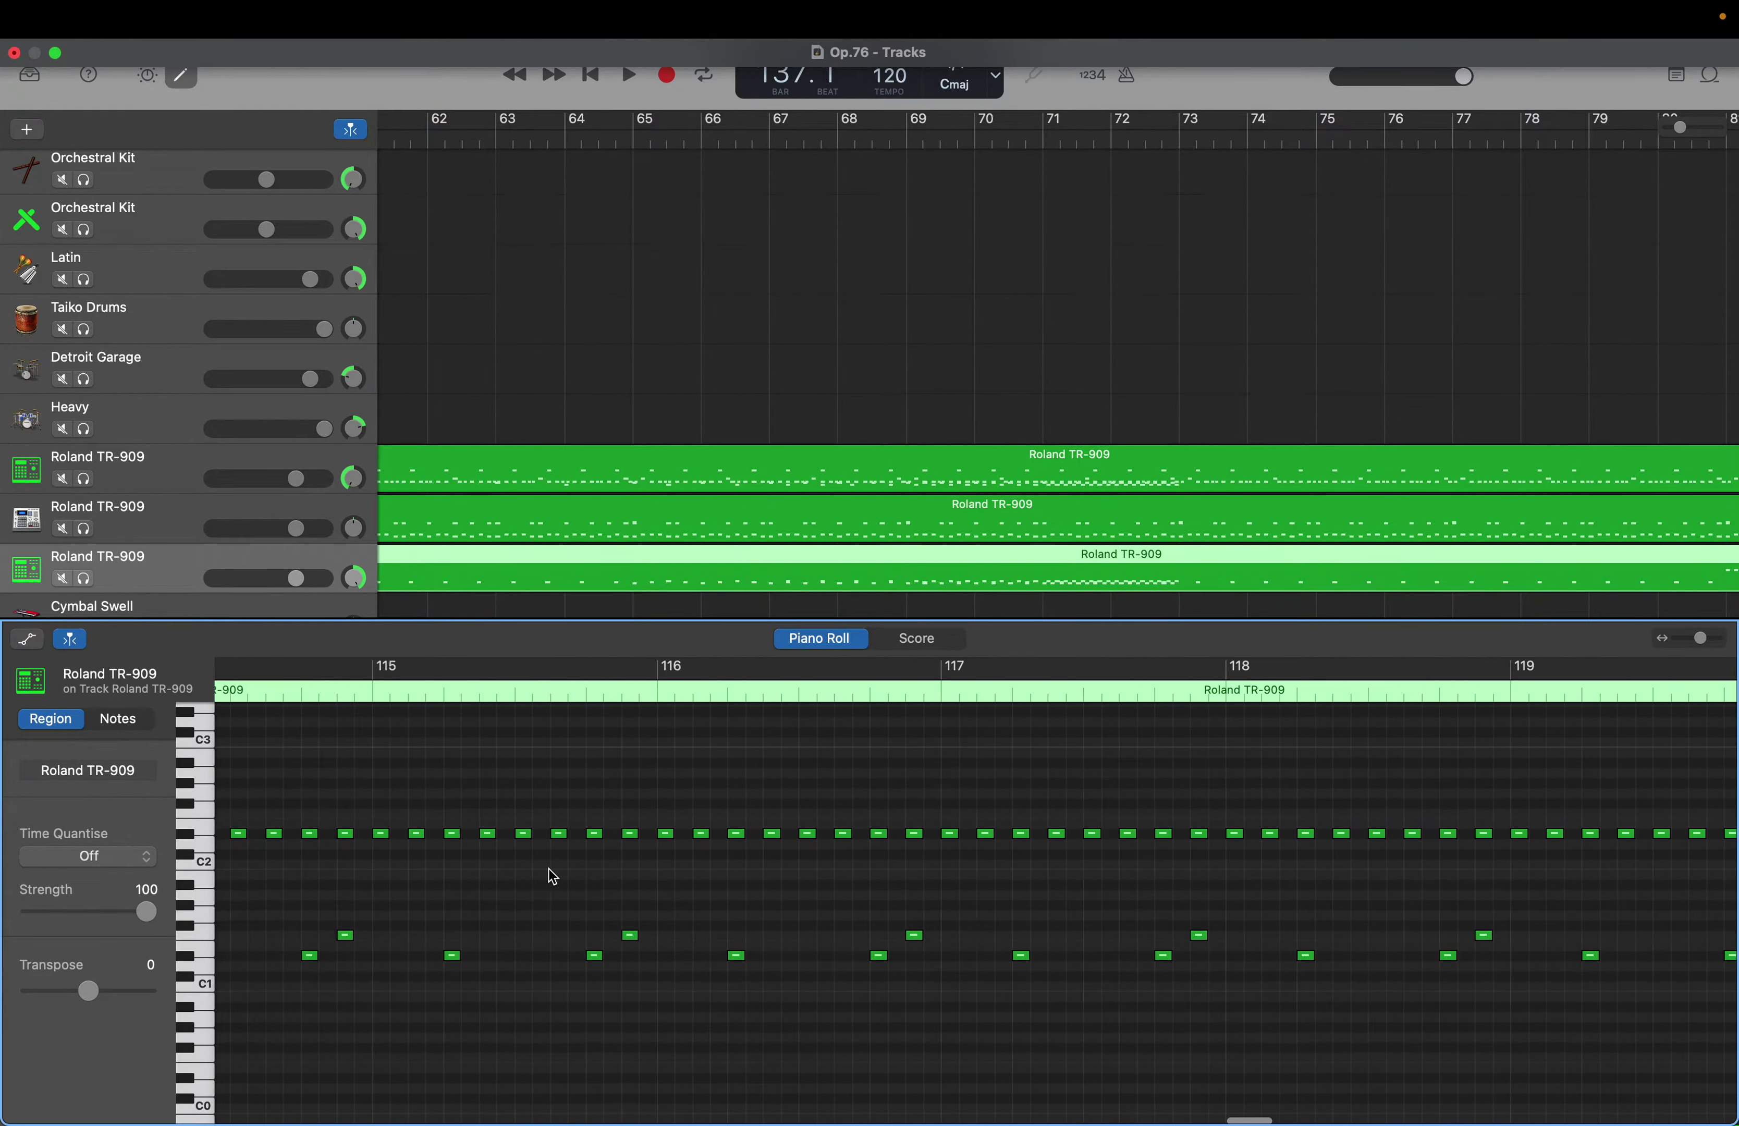
scroll(552, 876, "left", 20)
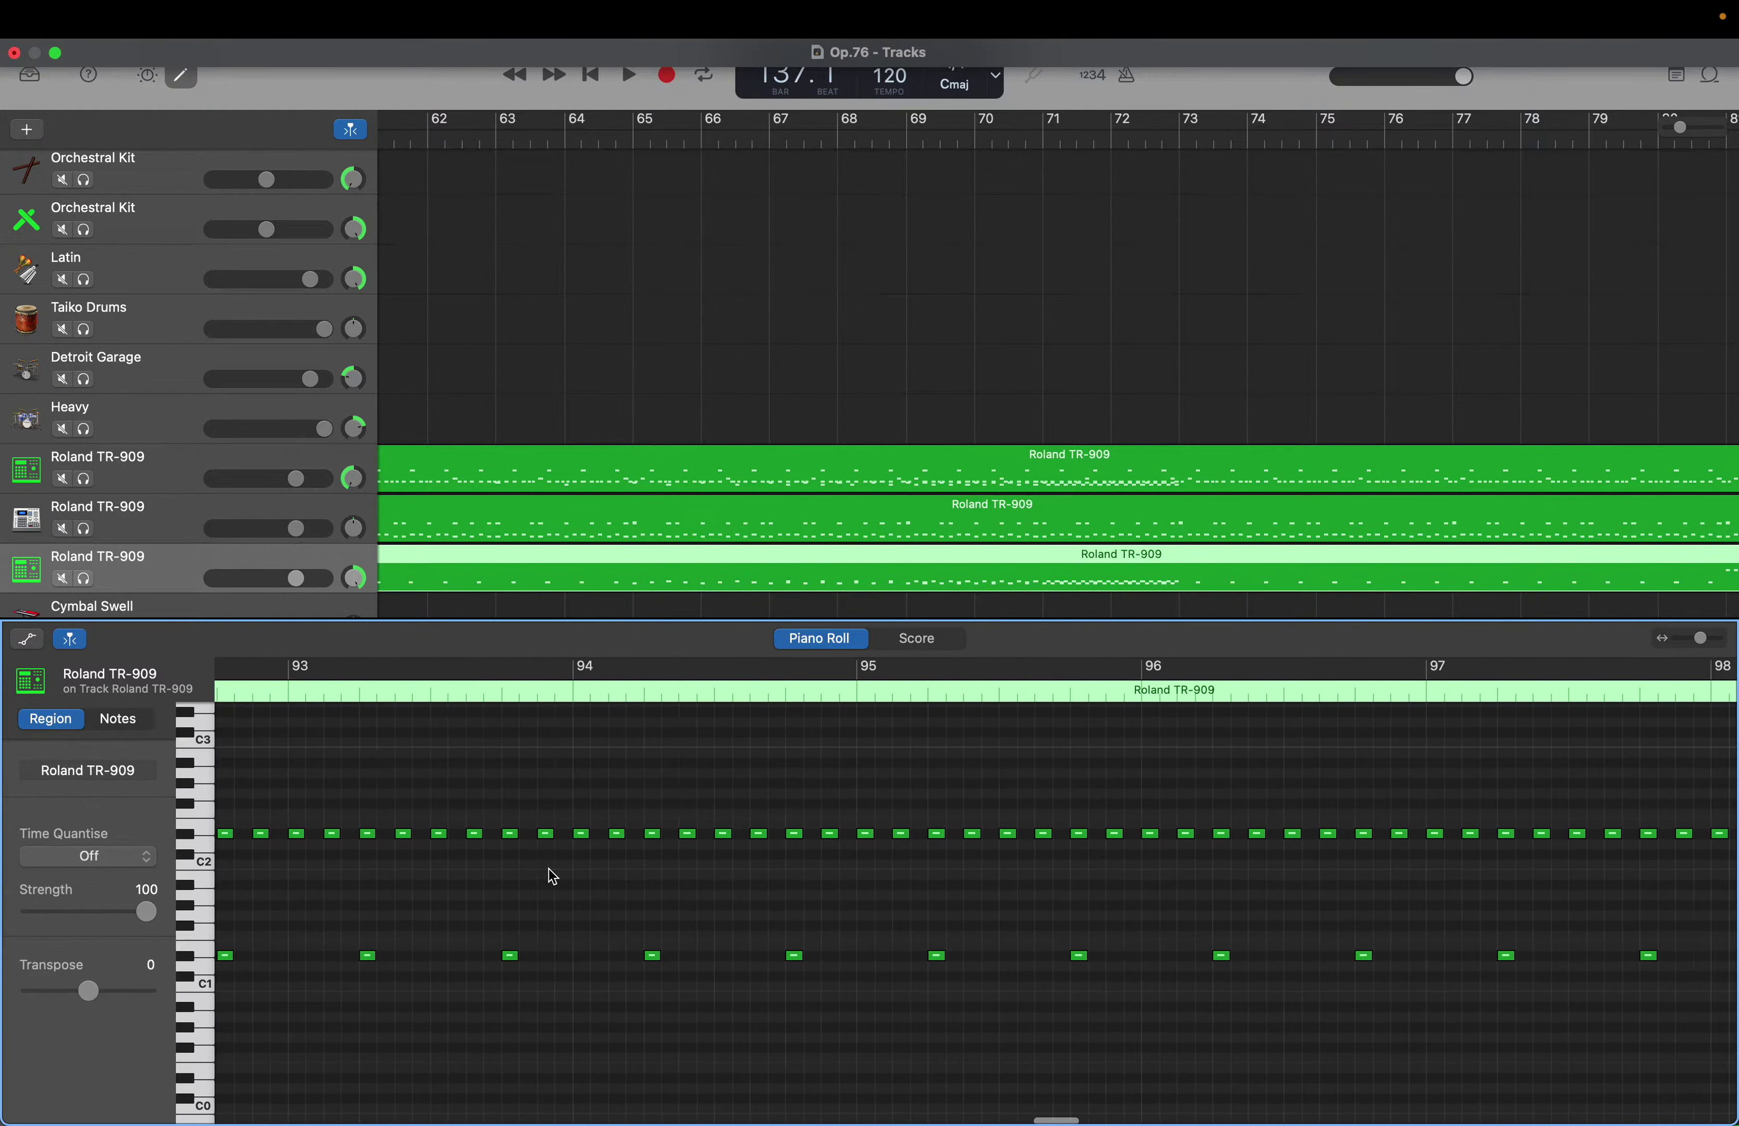
scroll(552, 876, "left", 10)
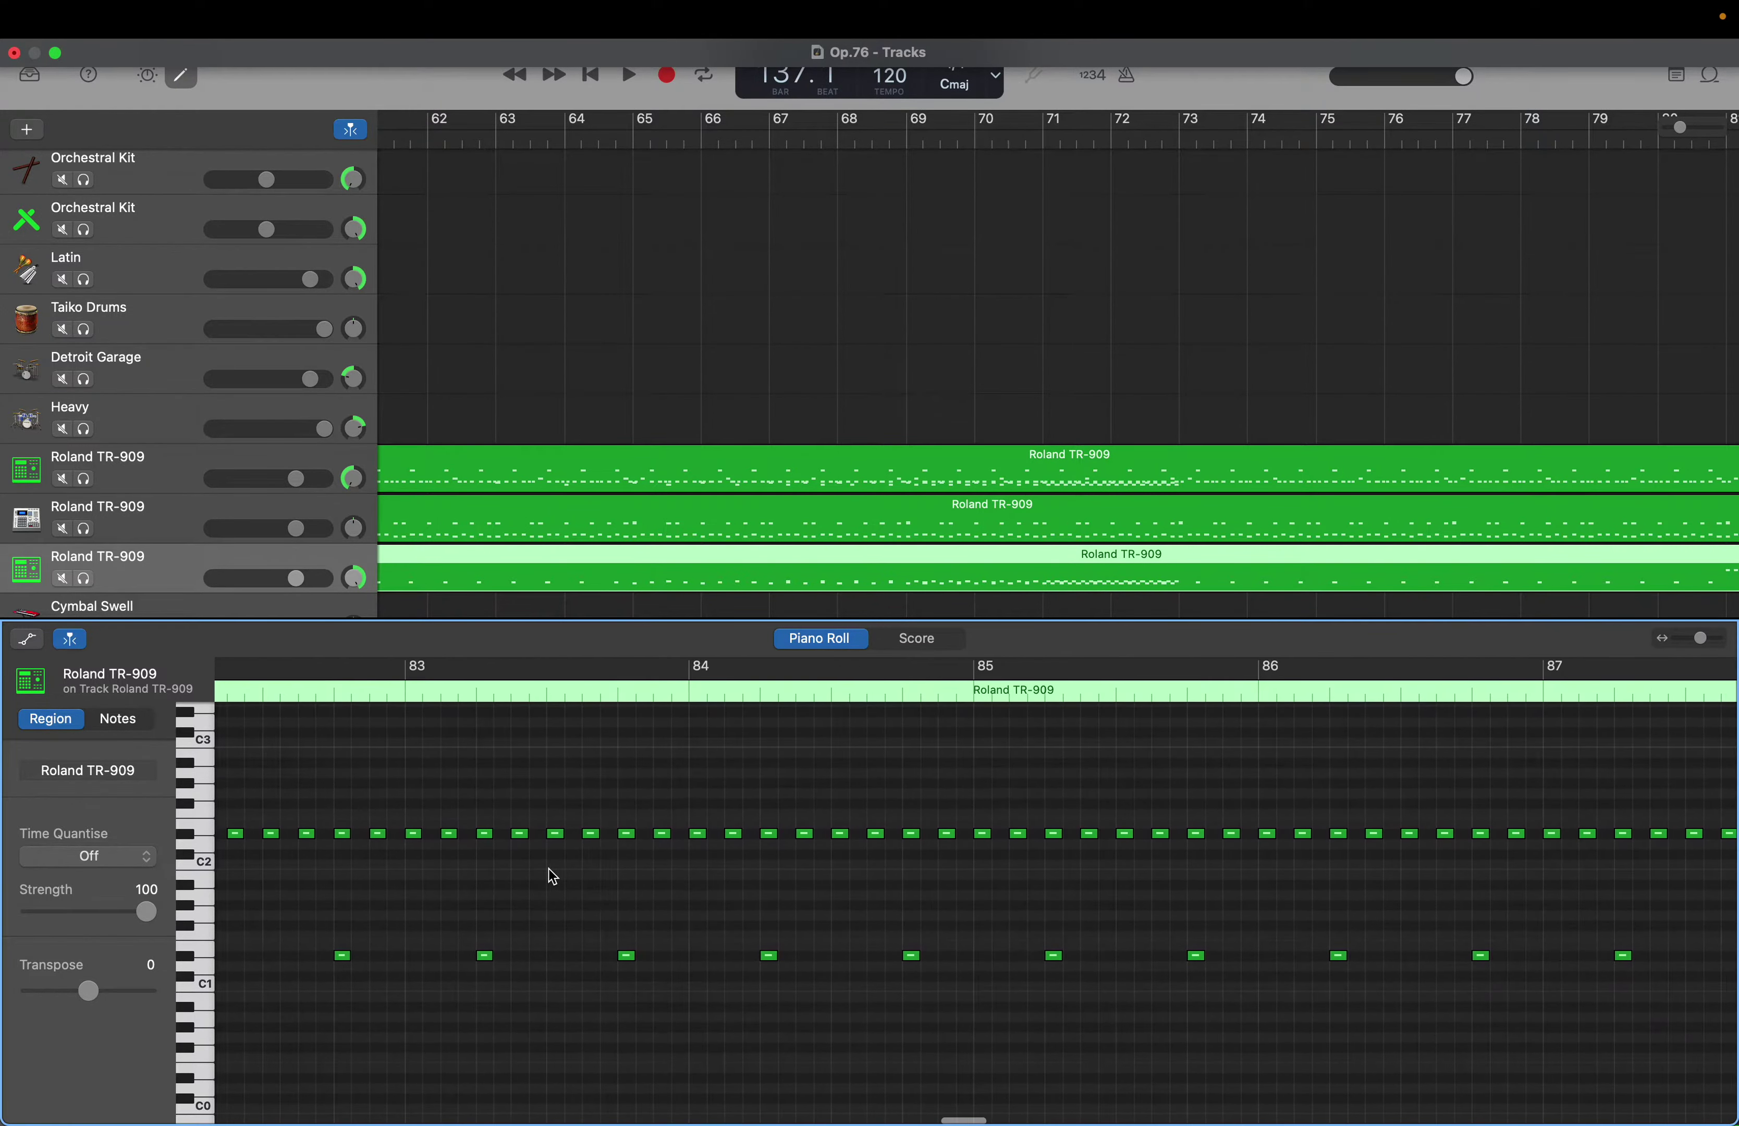
scroll(552, 876, "left", 20)
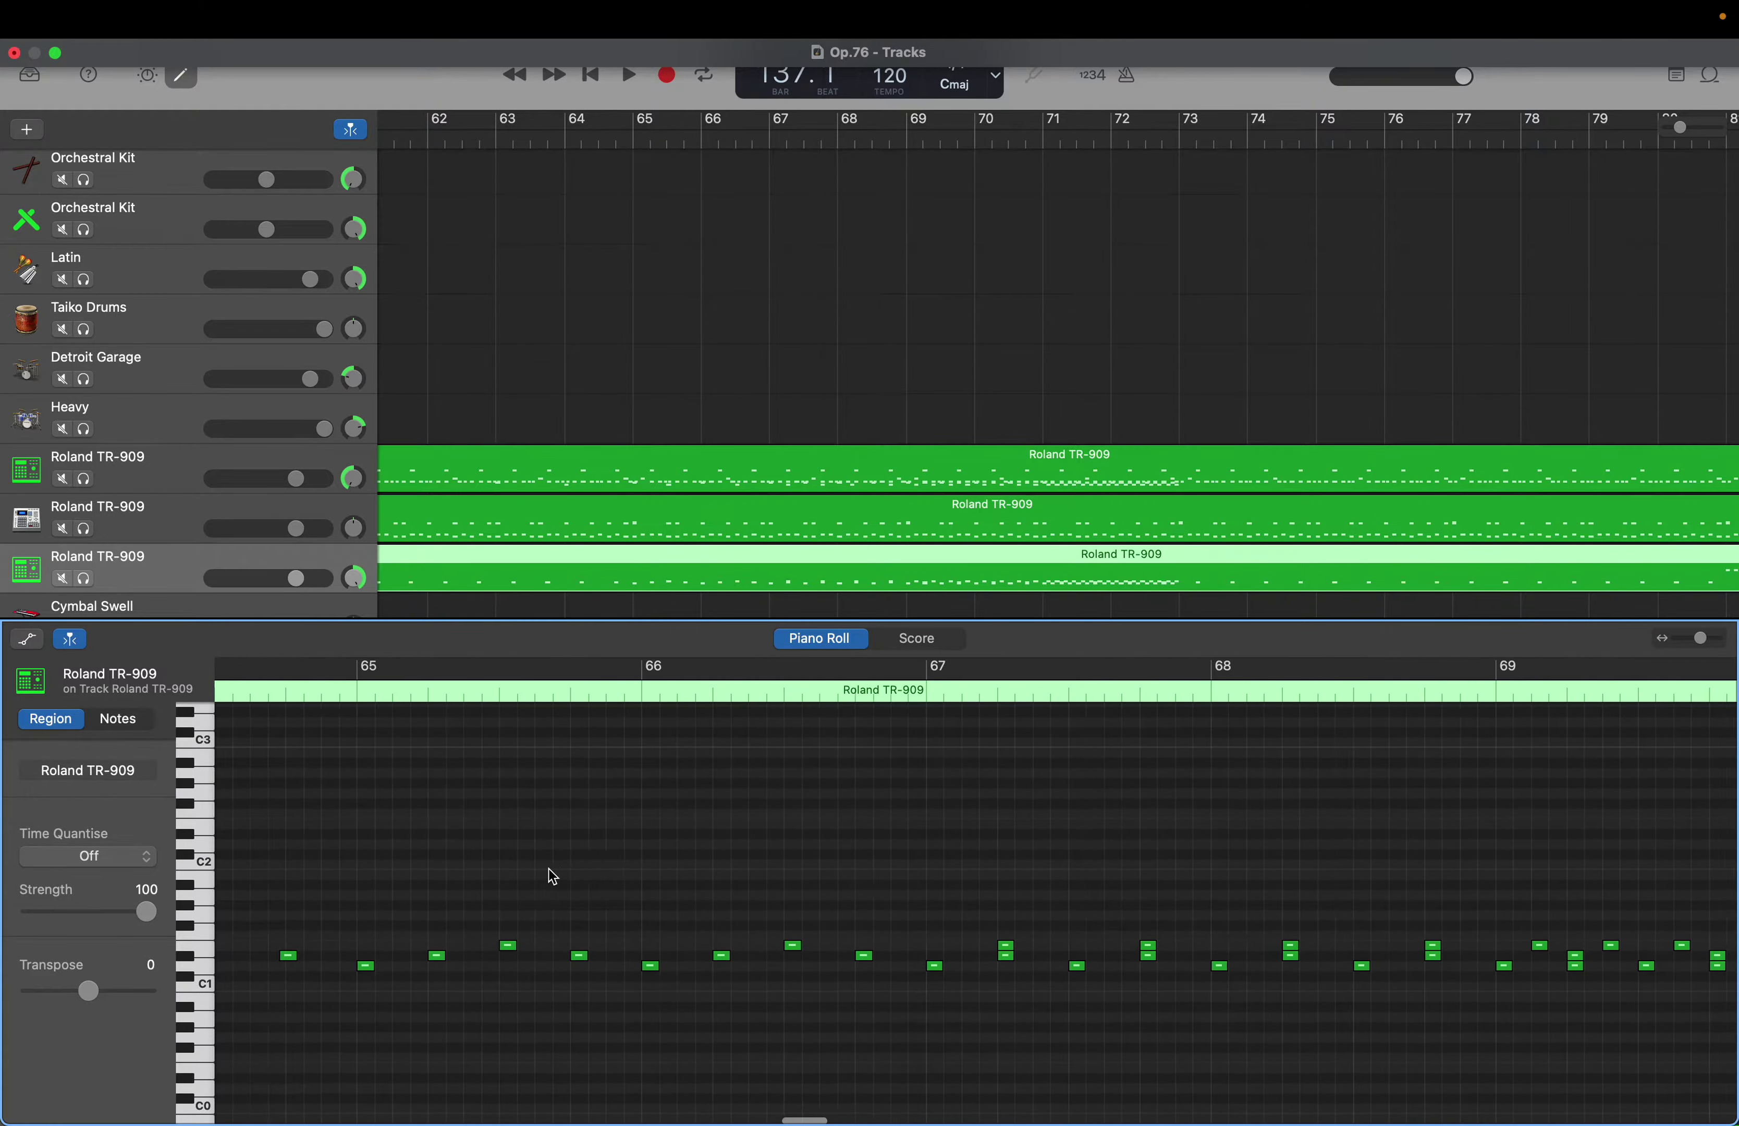
scroll(553, 876, "left", 2)
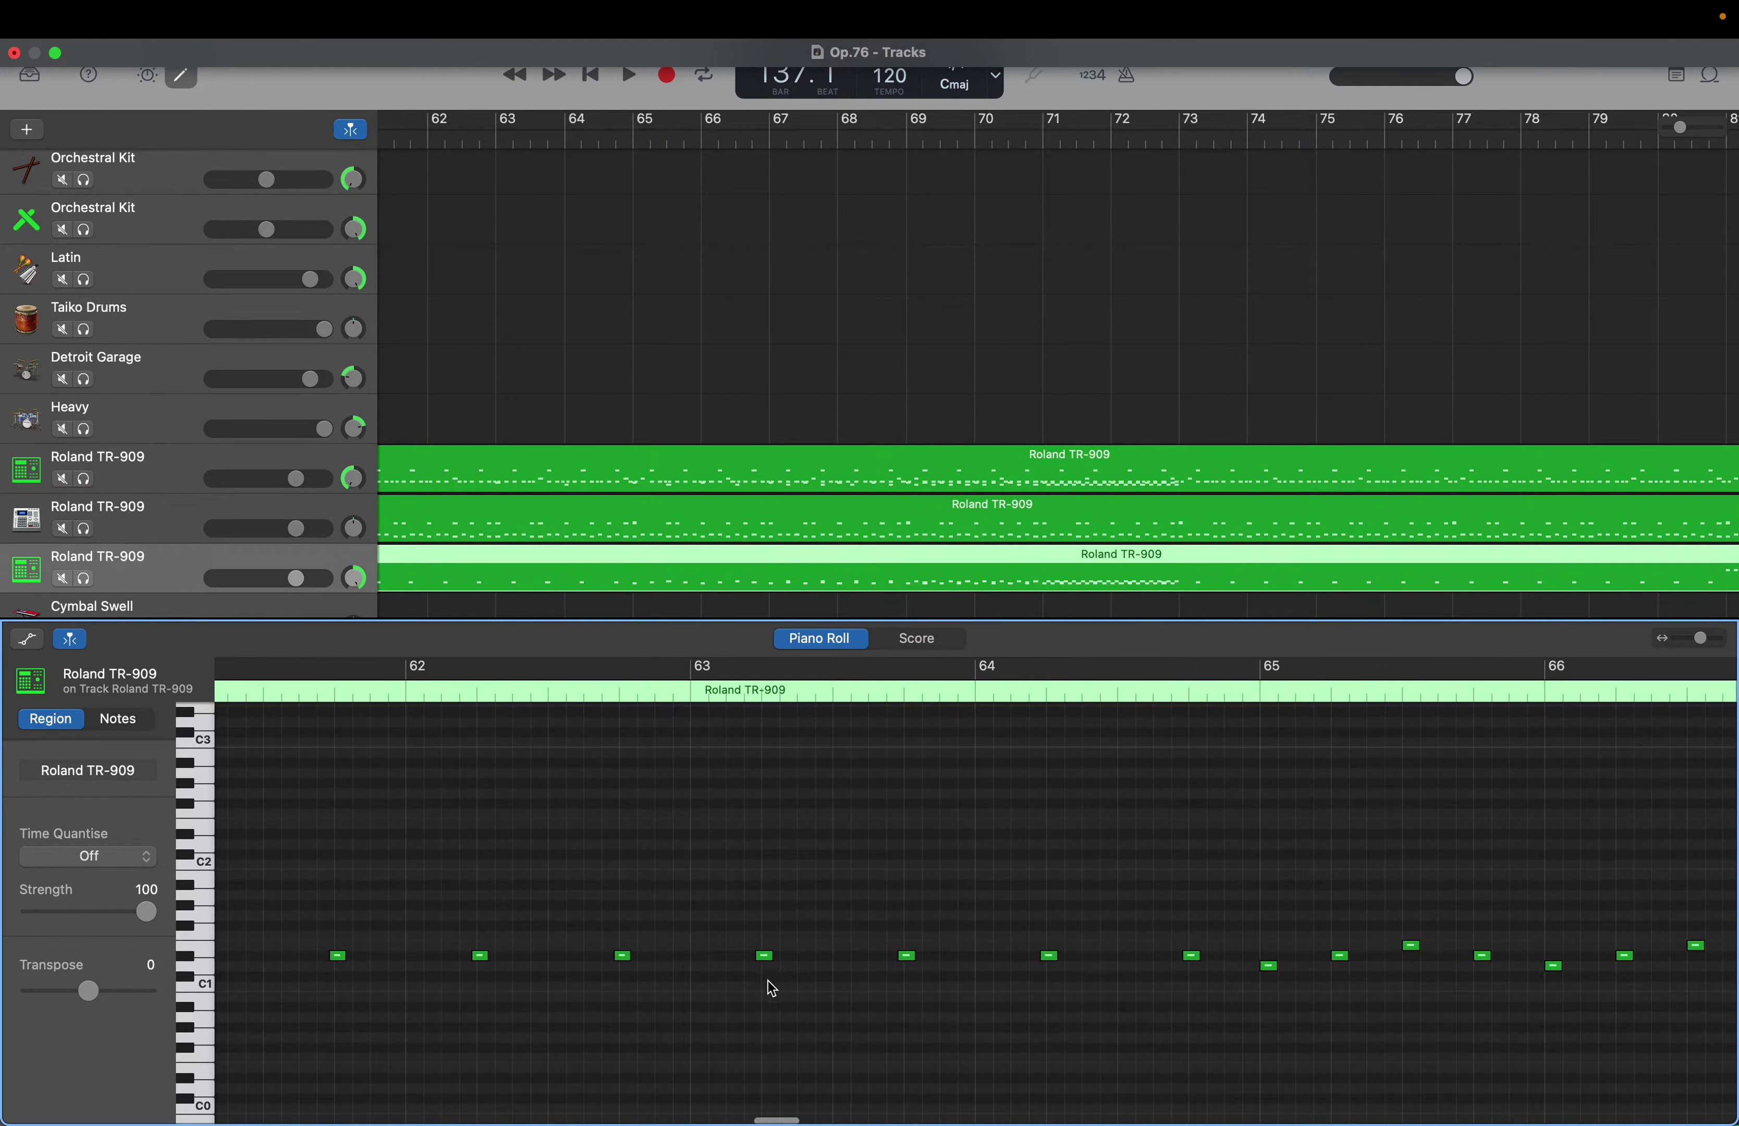
Examine the third Roland TR-909 track's drum pattern across bars 62–68, especially where the notes change after bar 64
scroll(926, 993, "right", 4)
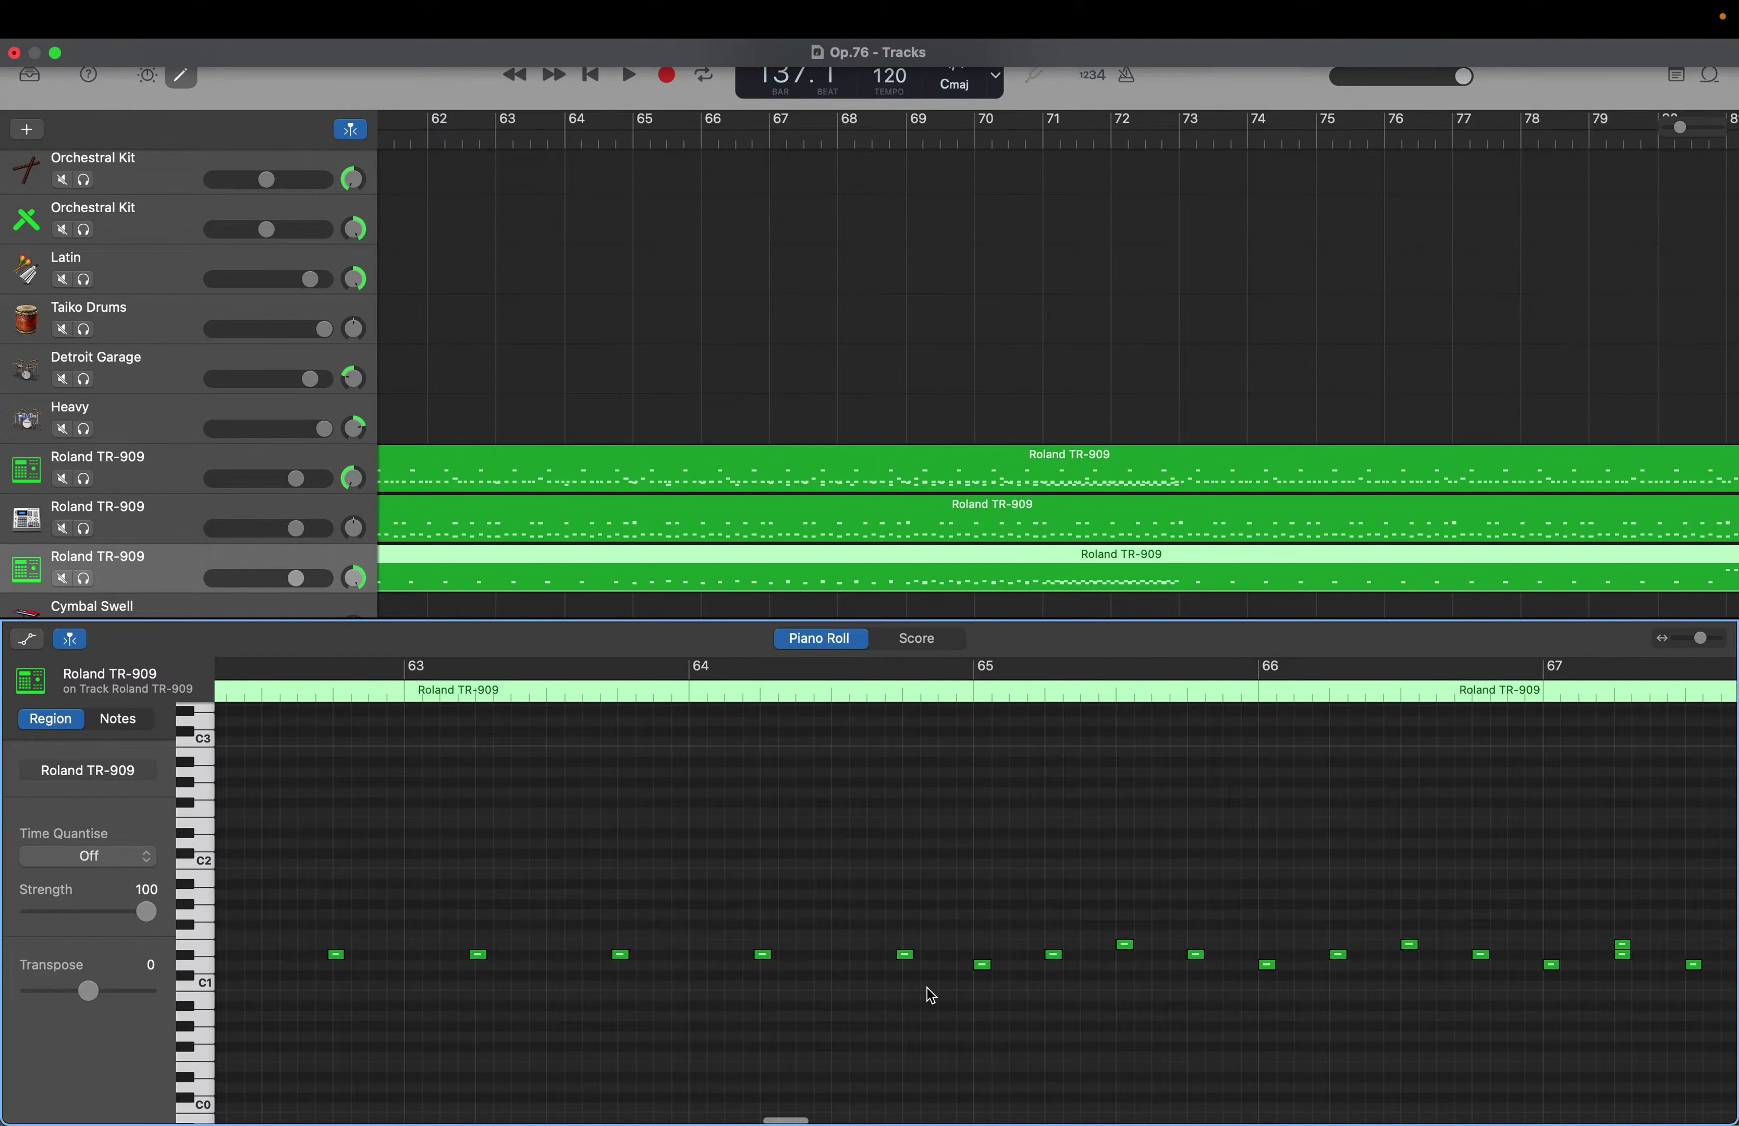
scroll(931, 996, "left", 3)
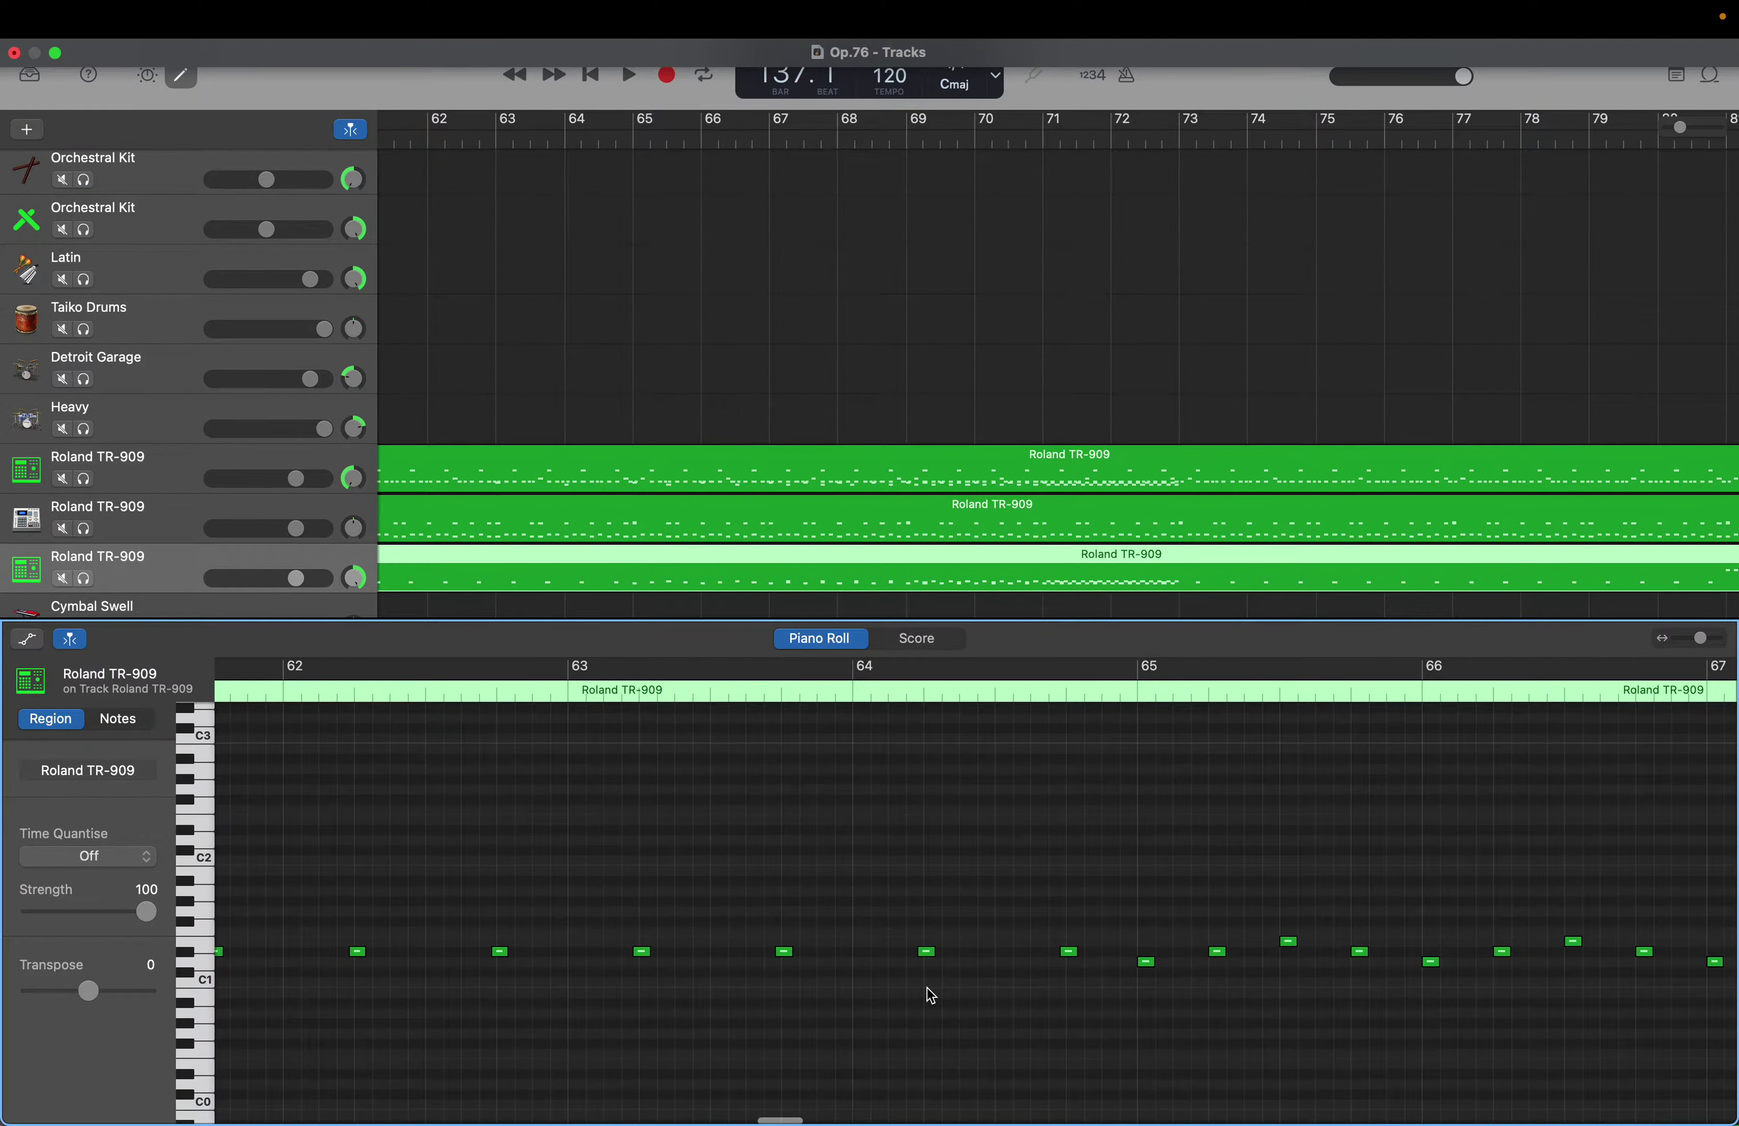
scroll(927, 988, "left", 1)
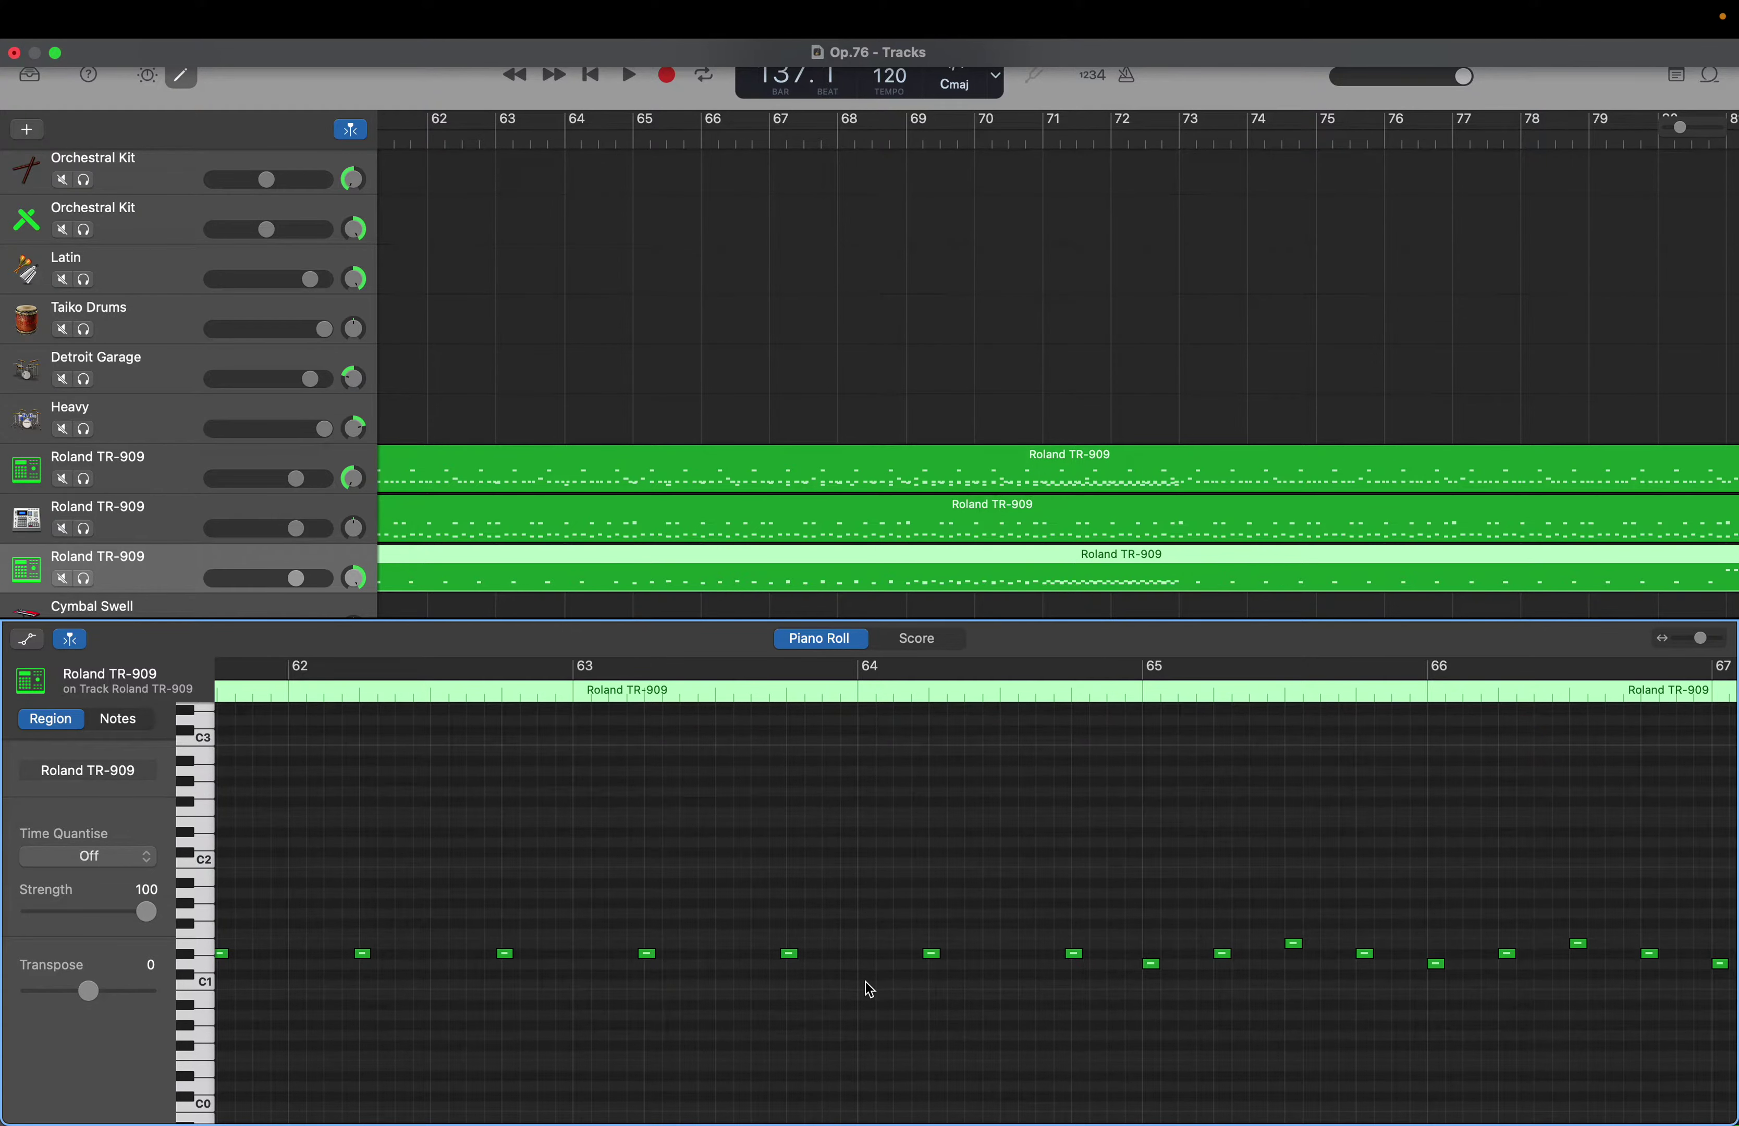
scroll(869, 989, "right", 5)
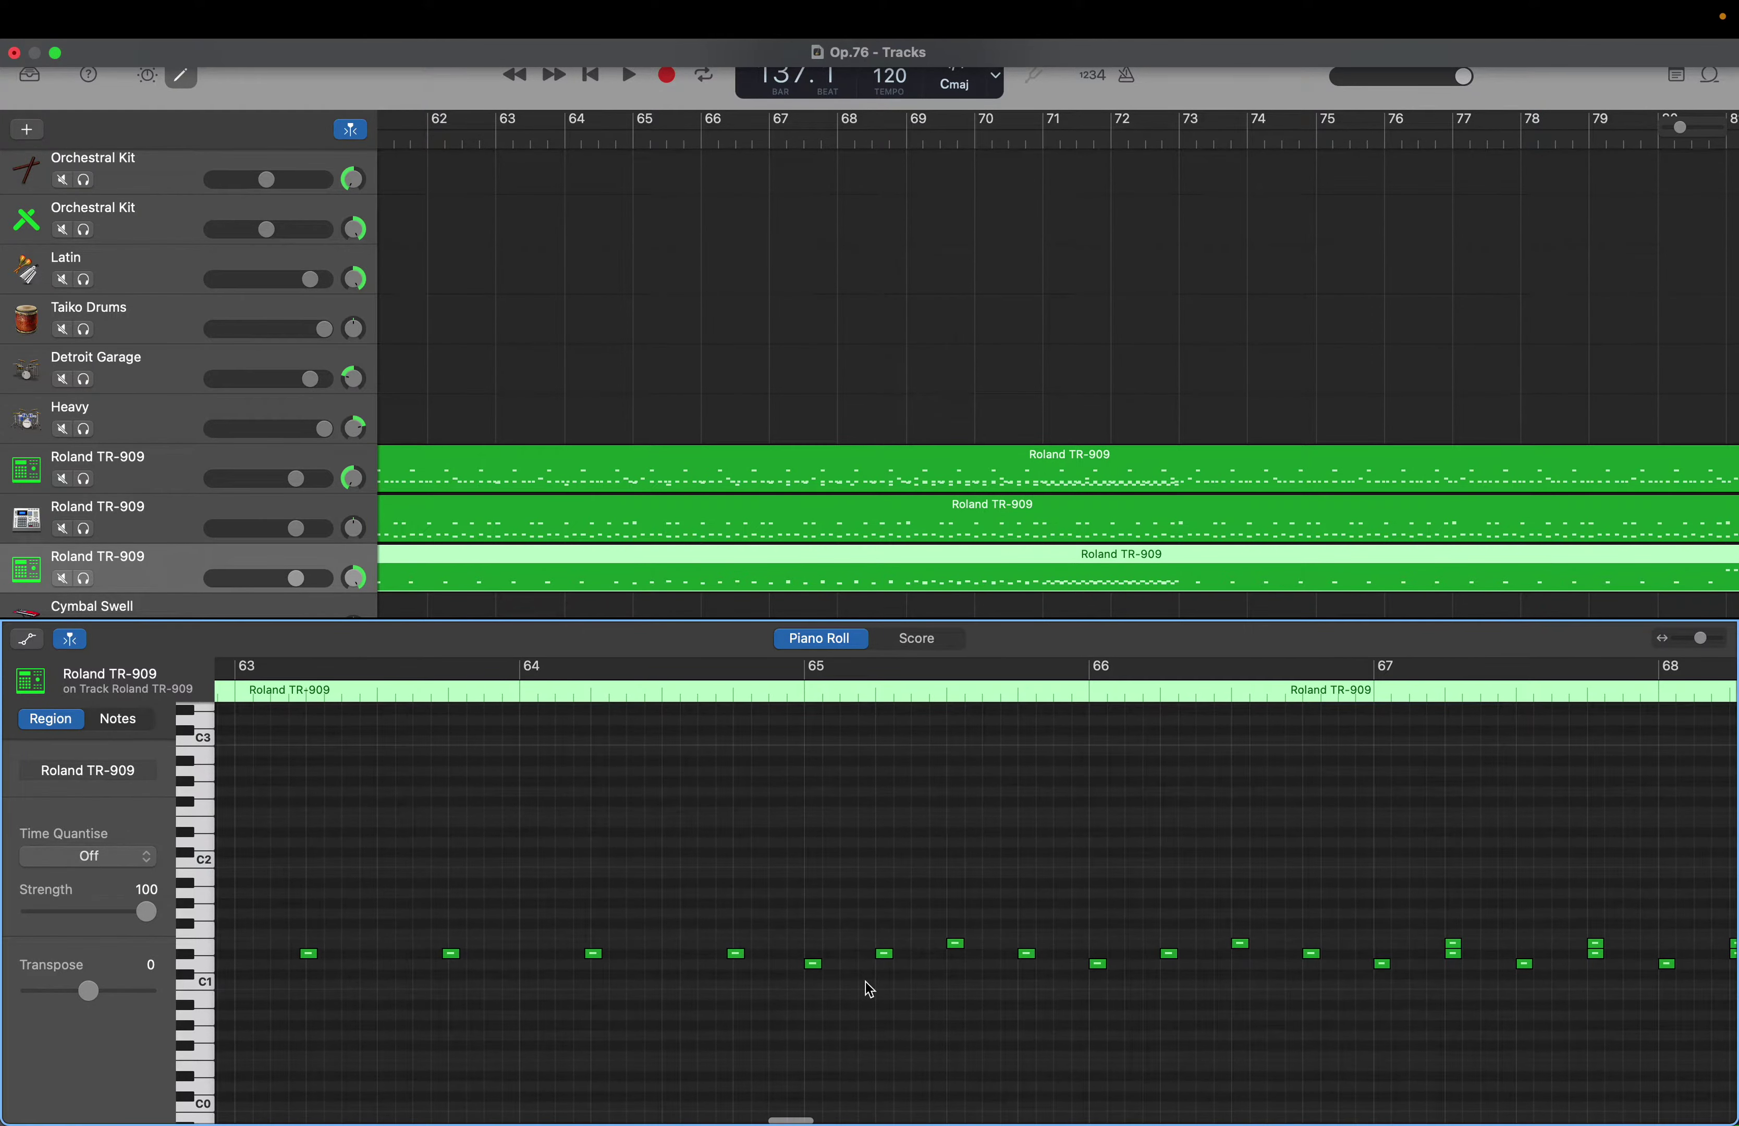
scroll(866, 981, "left", 2)
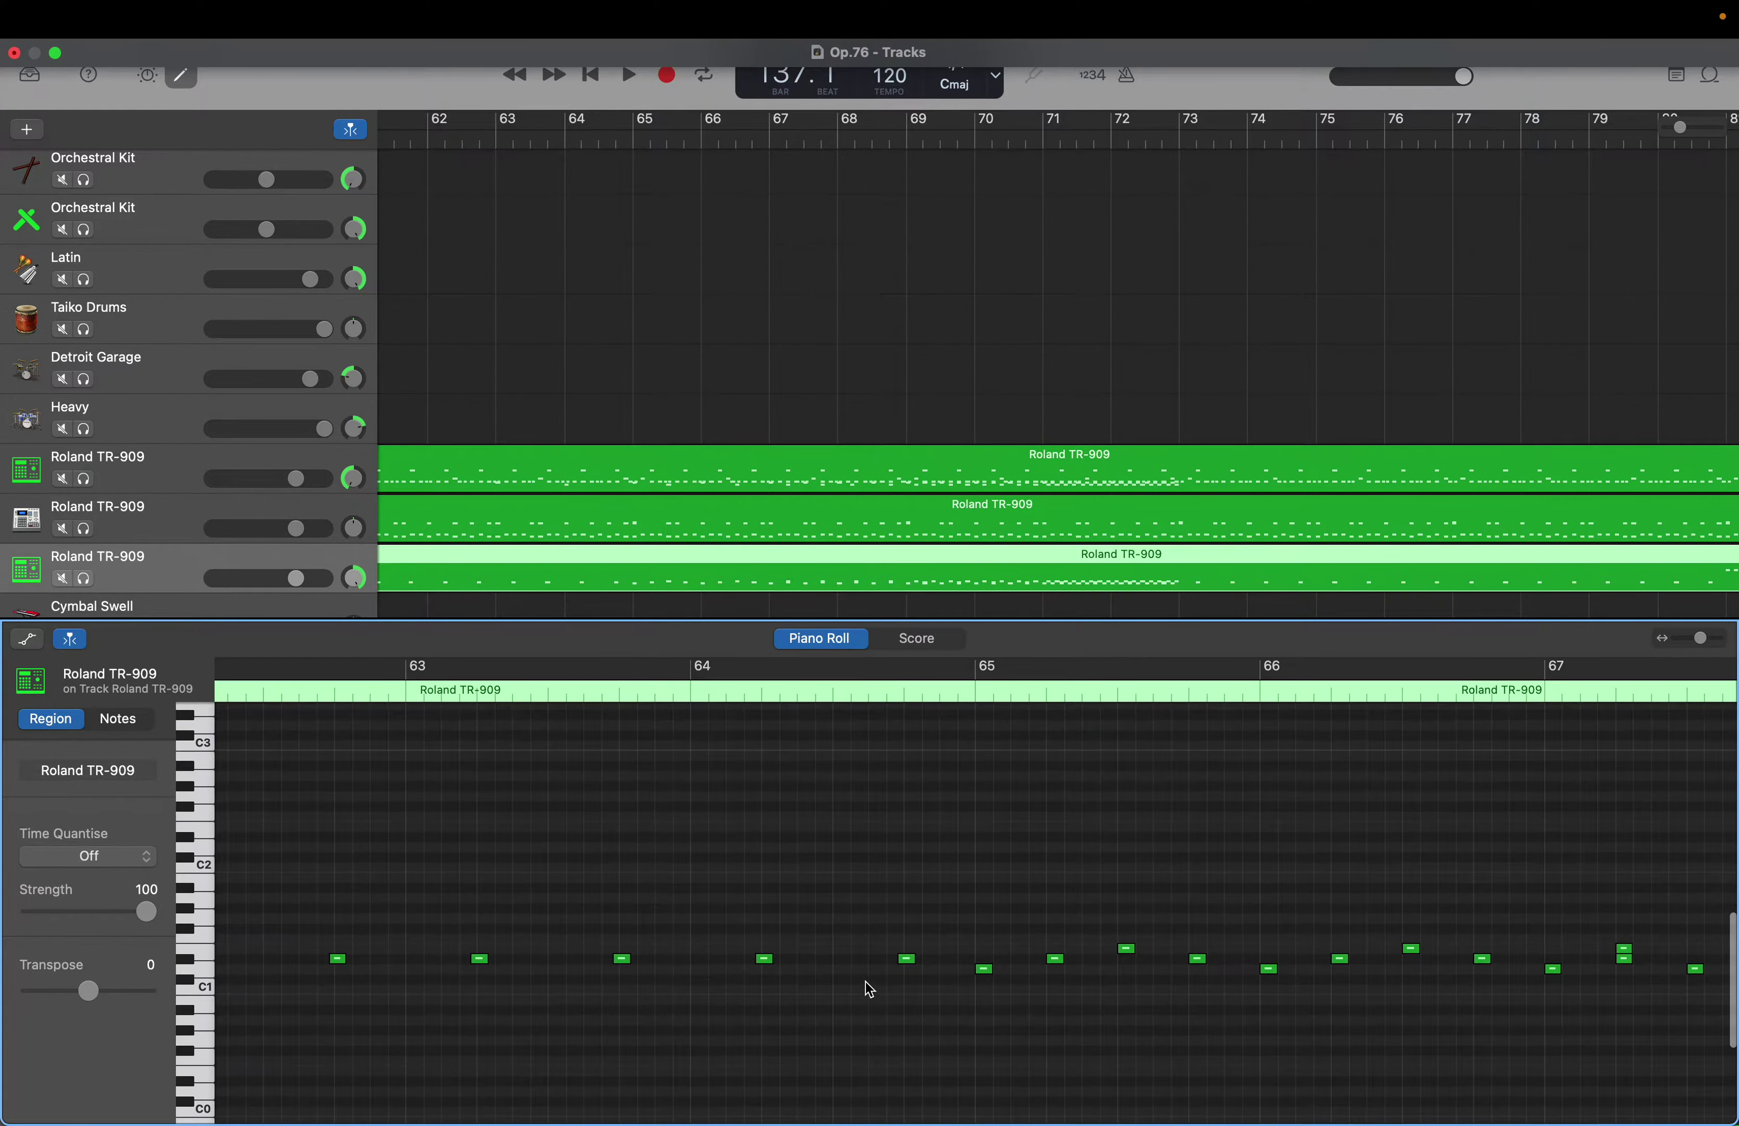
scroll(865, 981, "left", 1)
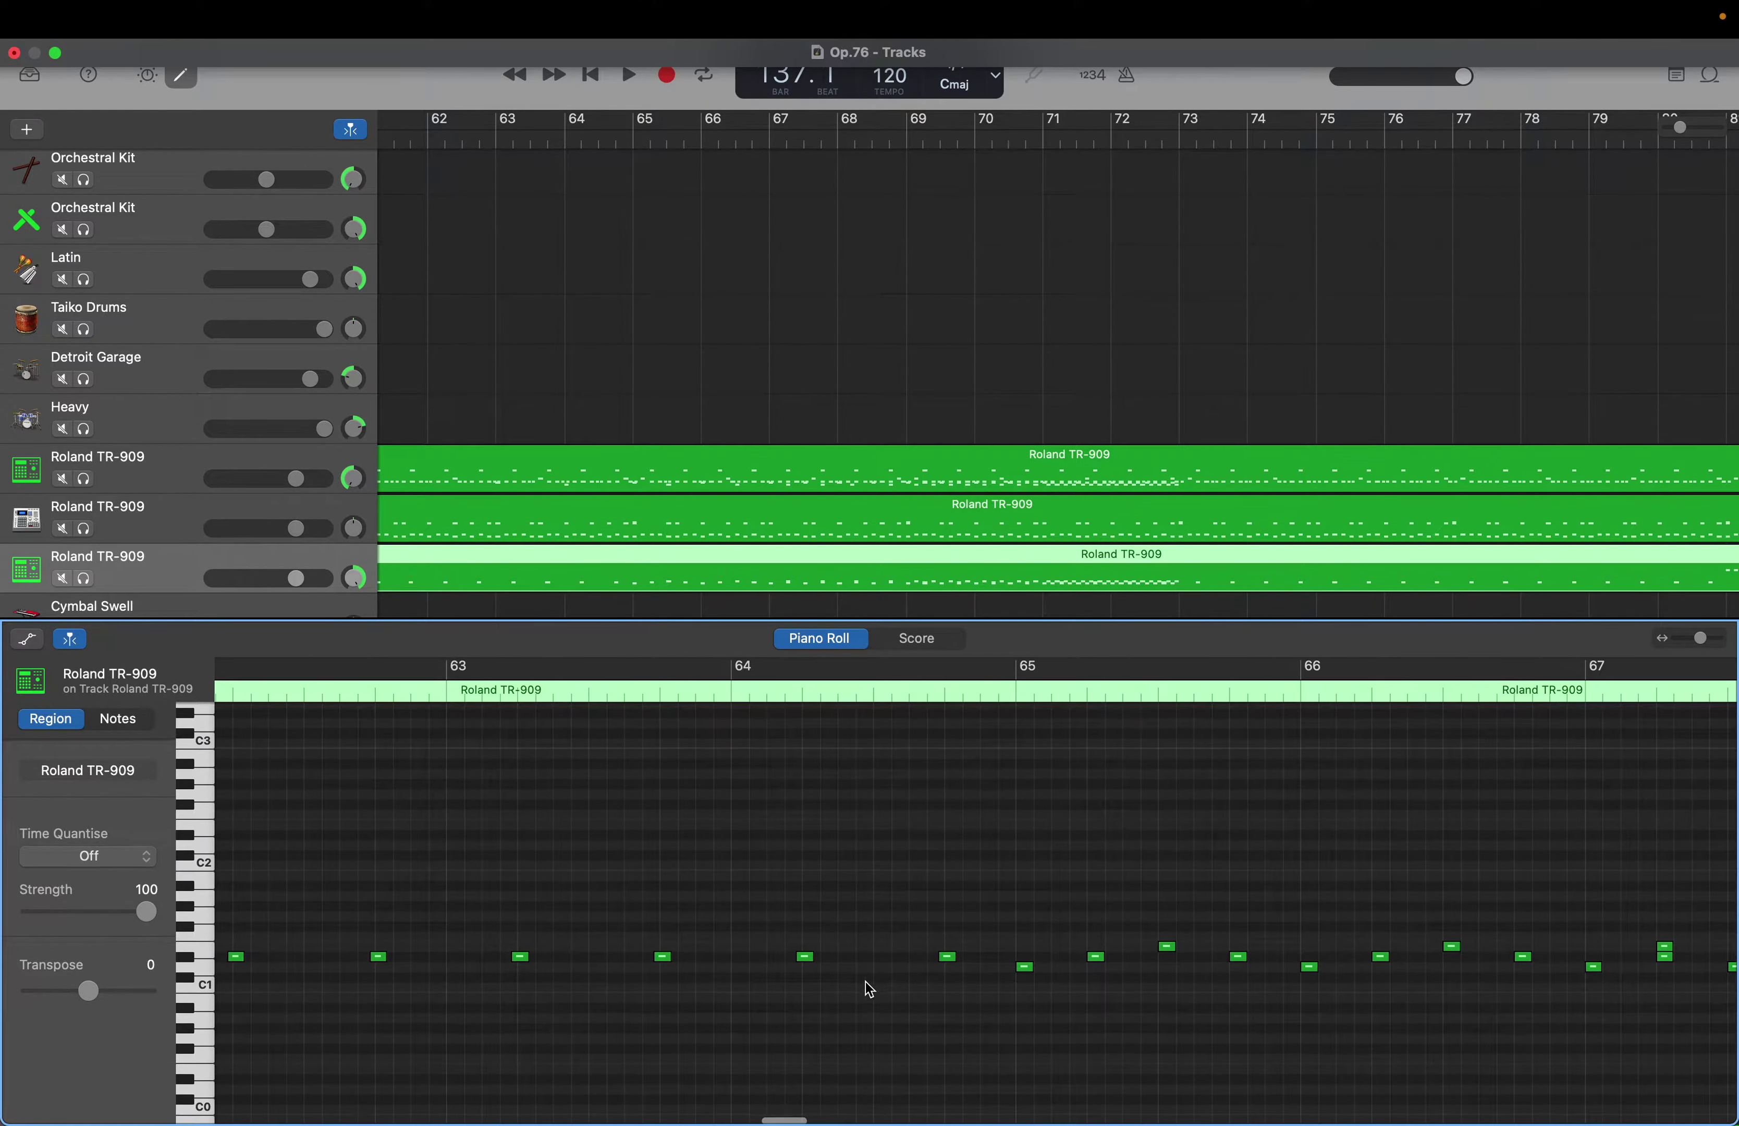
scroll(869, 988, "left", 1)
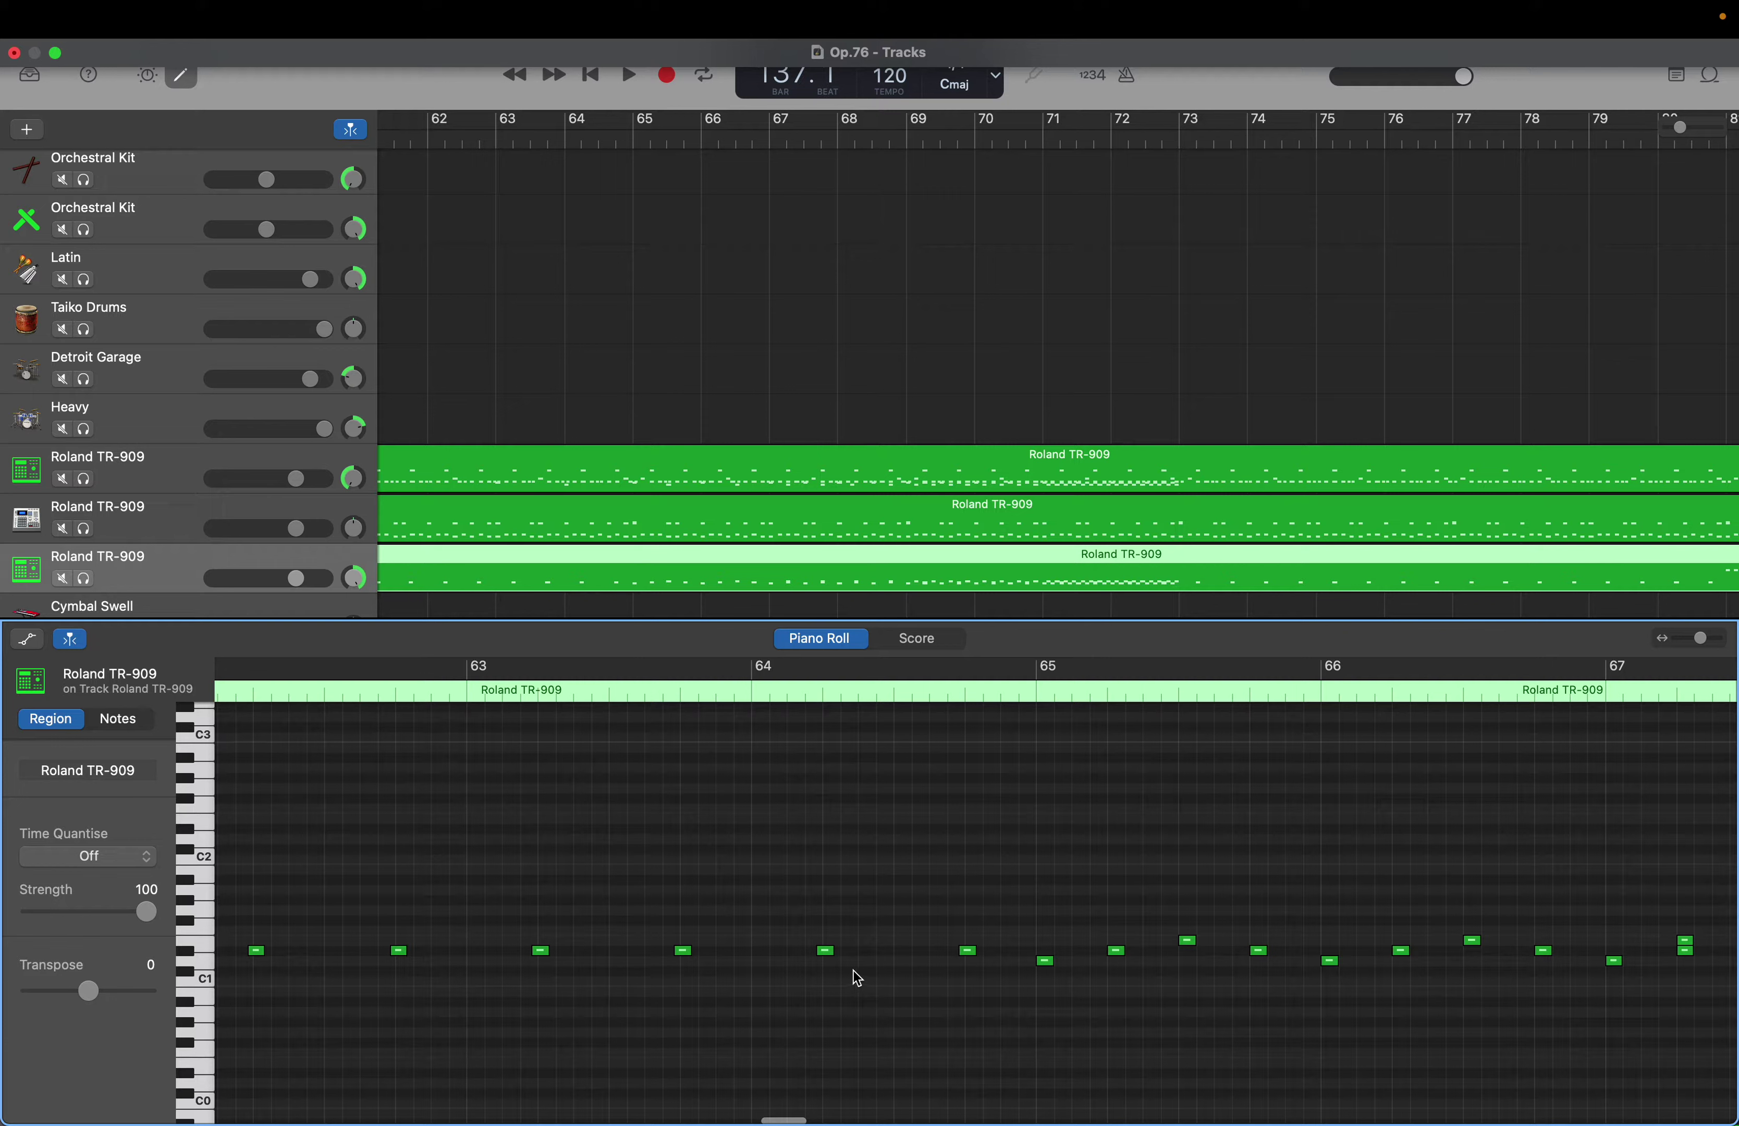
Add a short E1 note at the start of bar 64 and a short D1 note at the start of bar 63 in this track
right_click(762, 943)
left_click(767, 946)
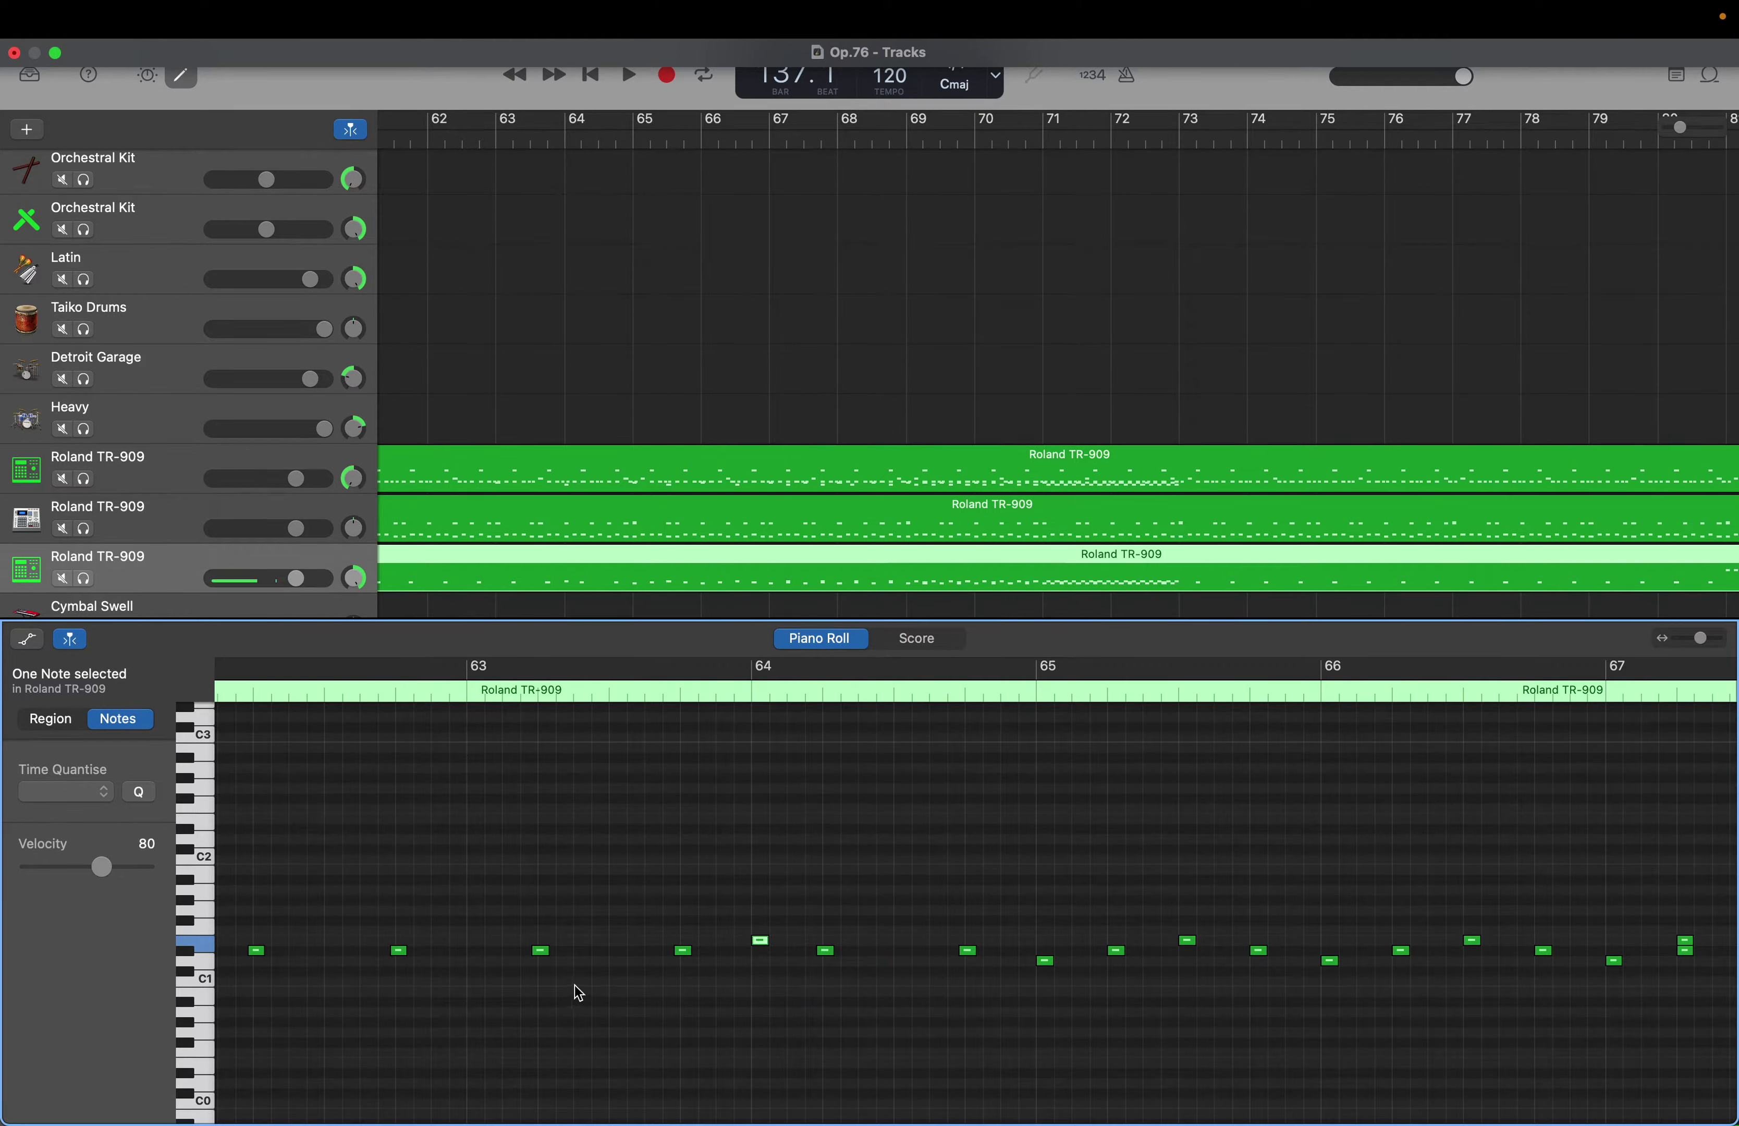
right_click(477, 966)
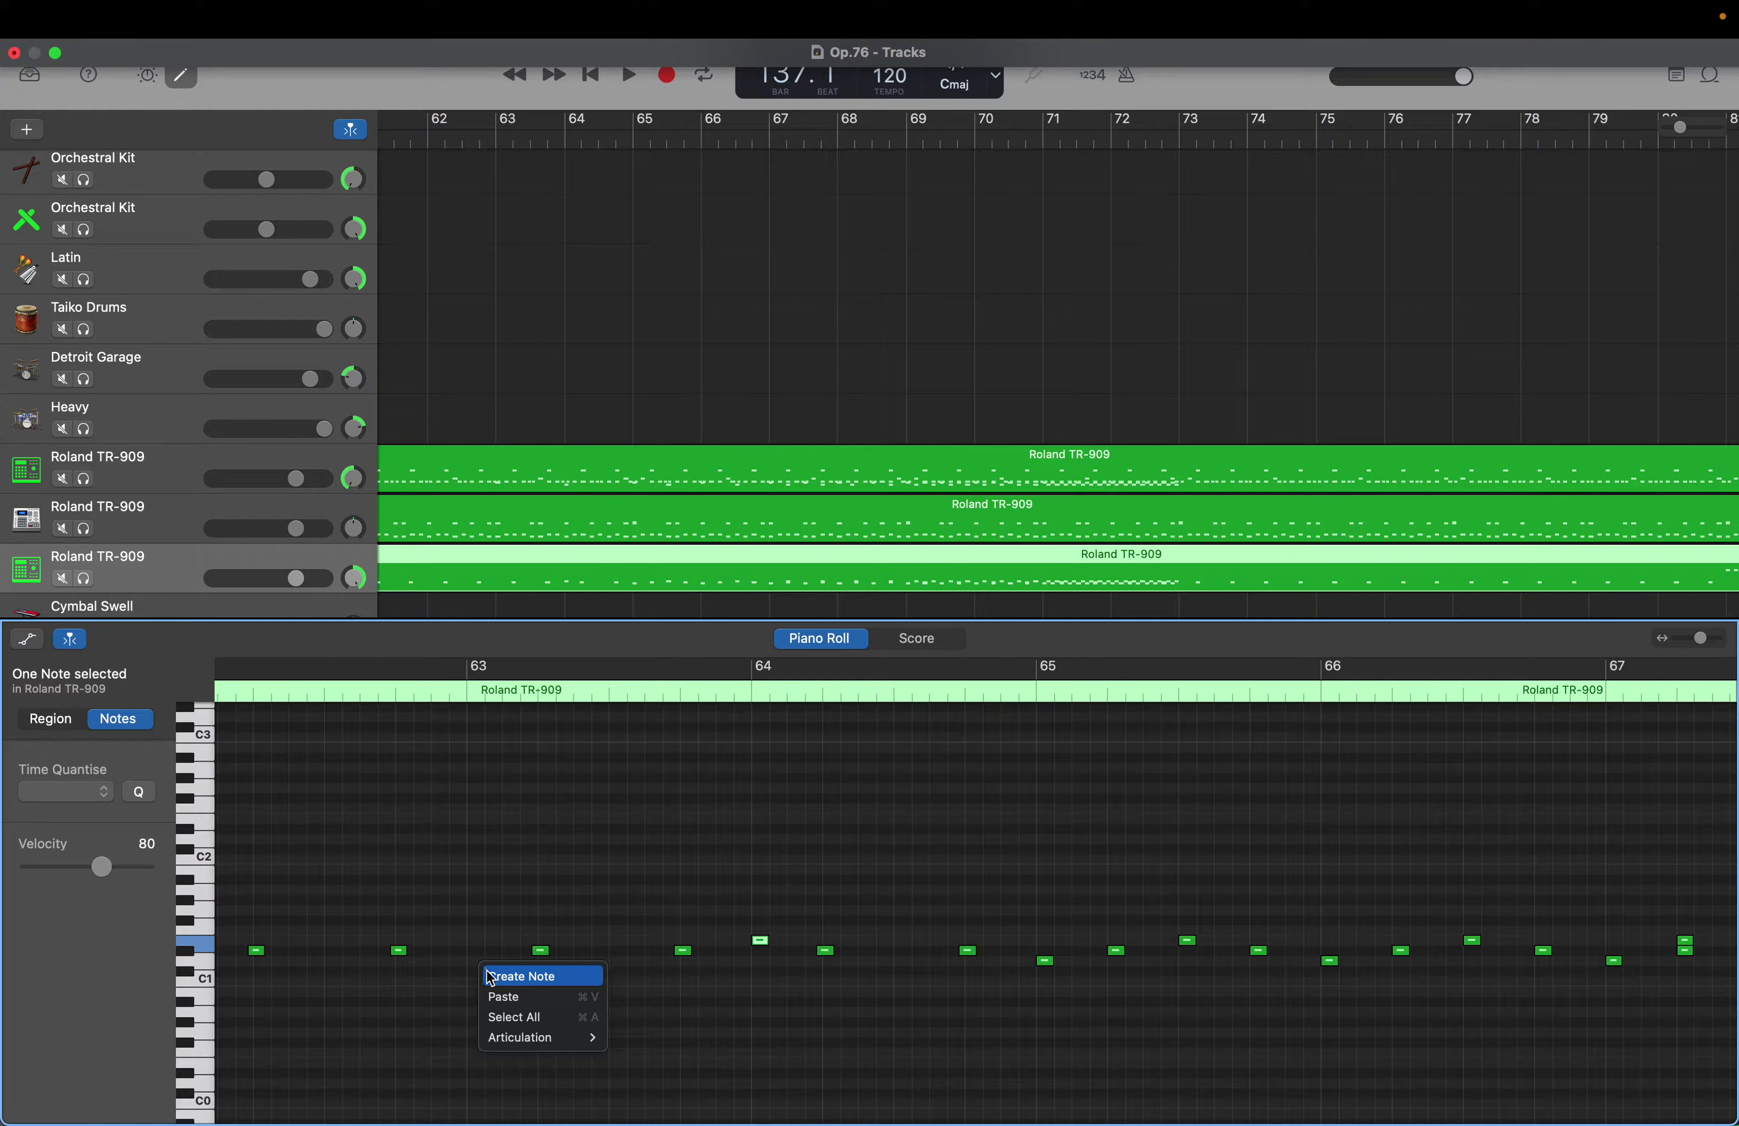
left_click(485, 968)
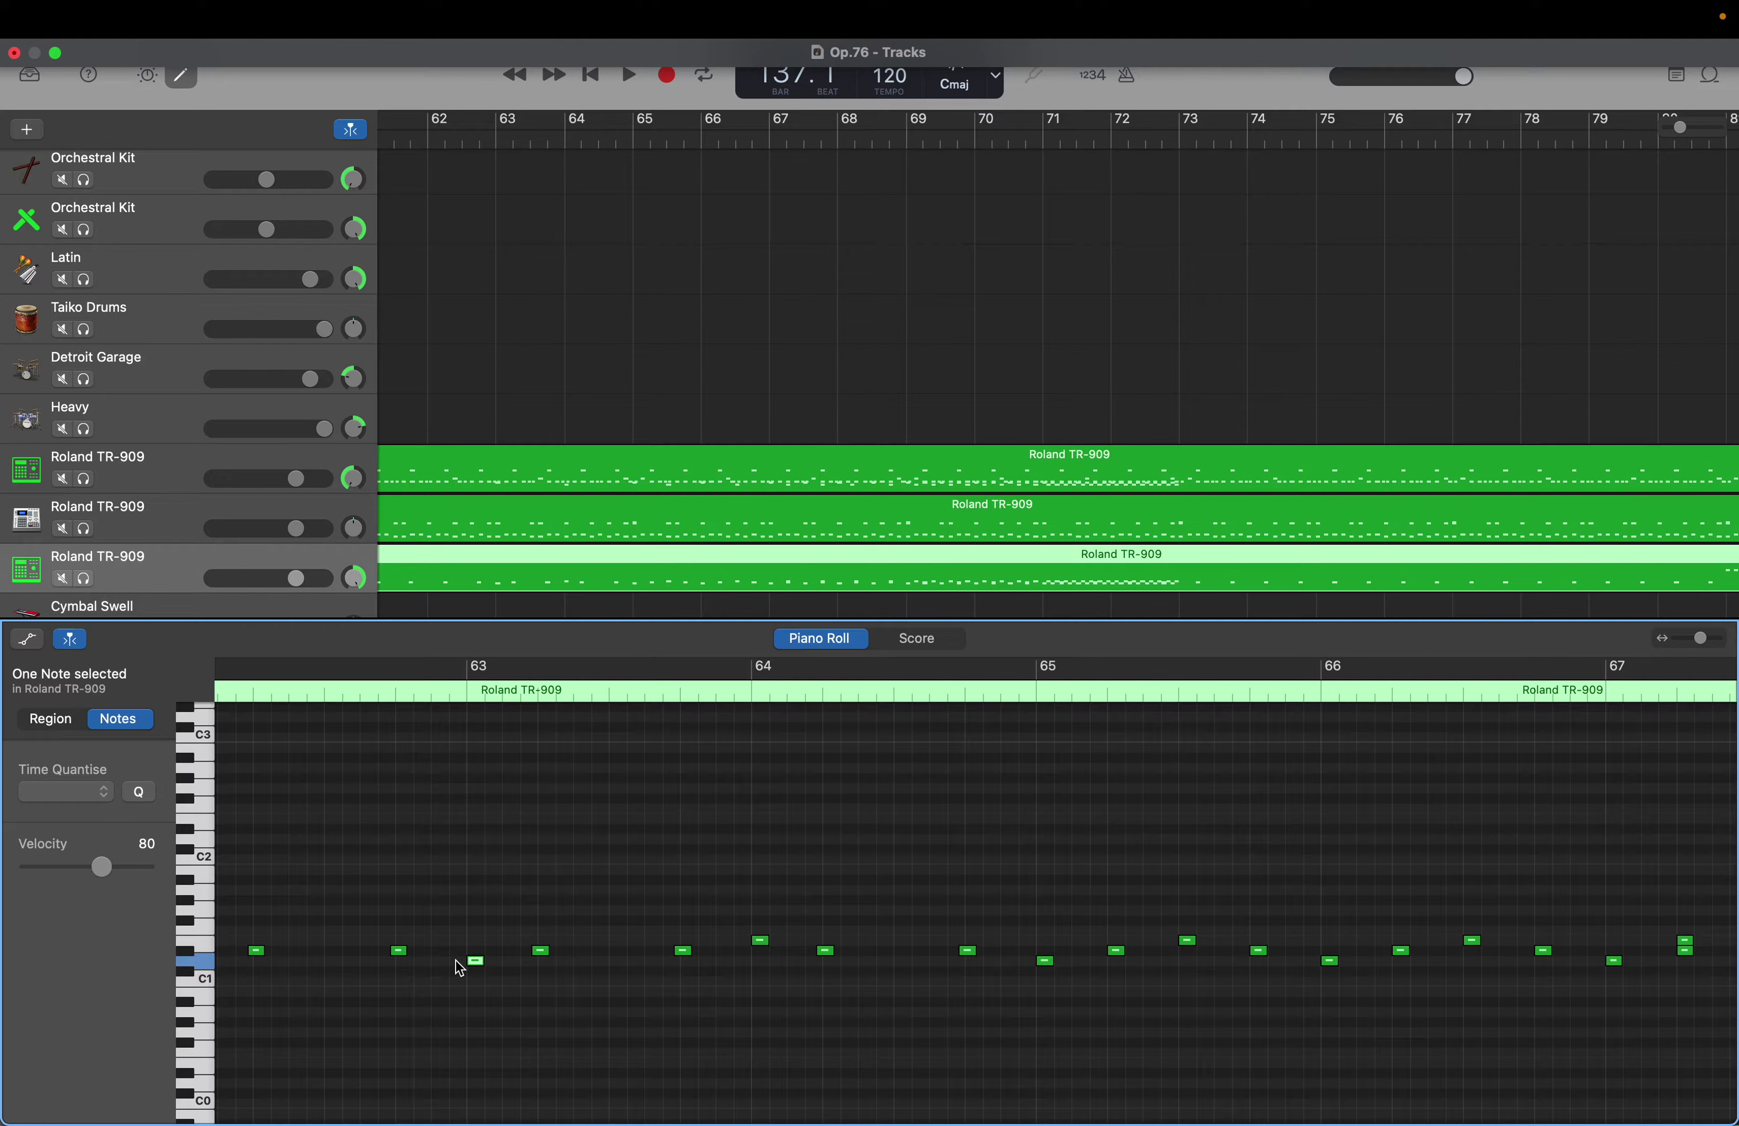
Select and copy the third Roland TR-909 track's D1 notes across bars 63–72
left_click_drag(455, 960, 943, 971)
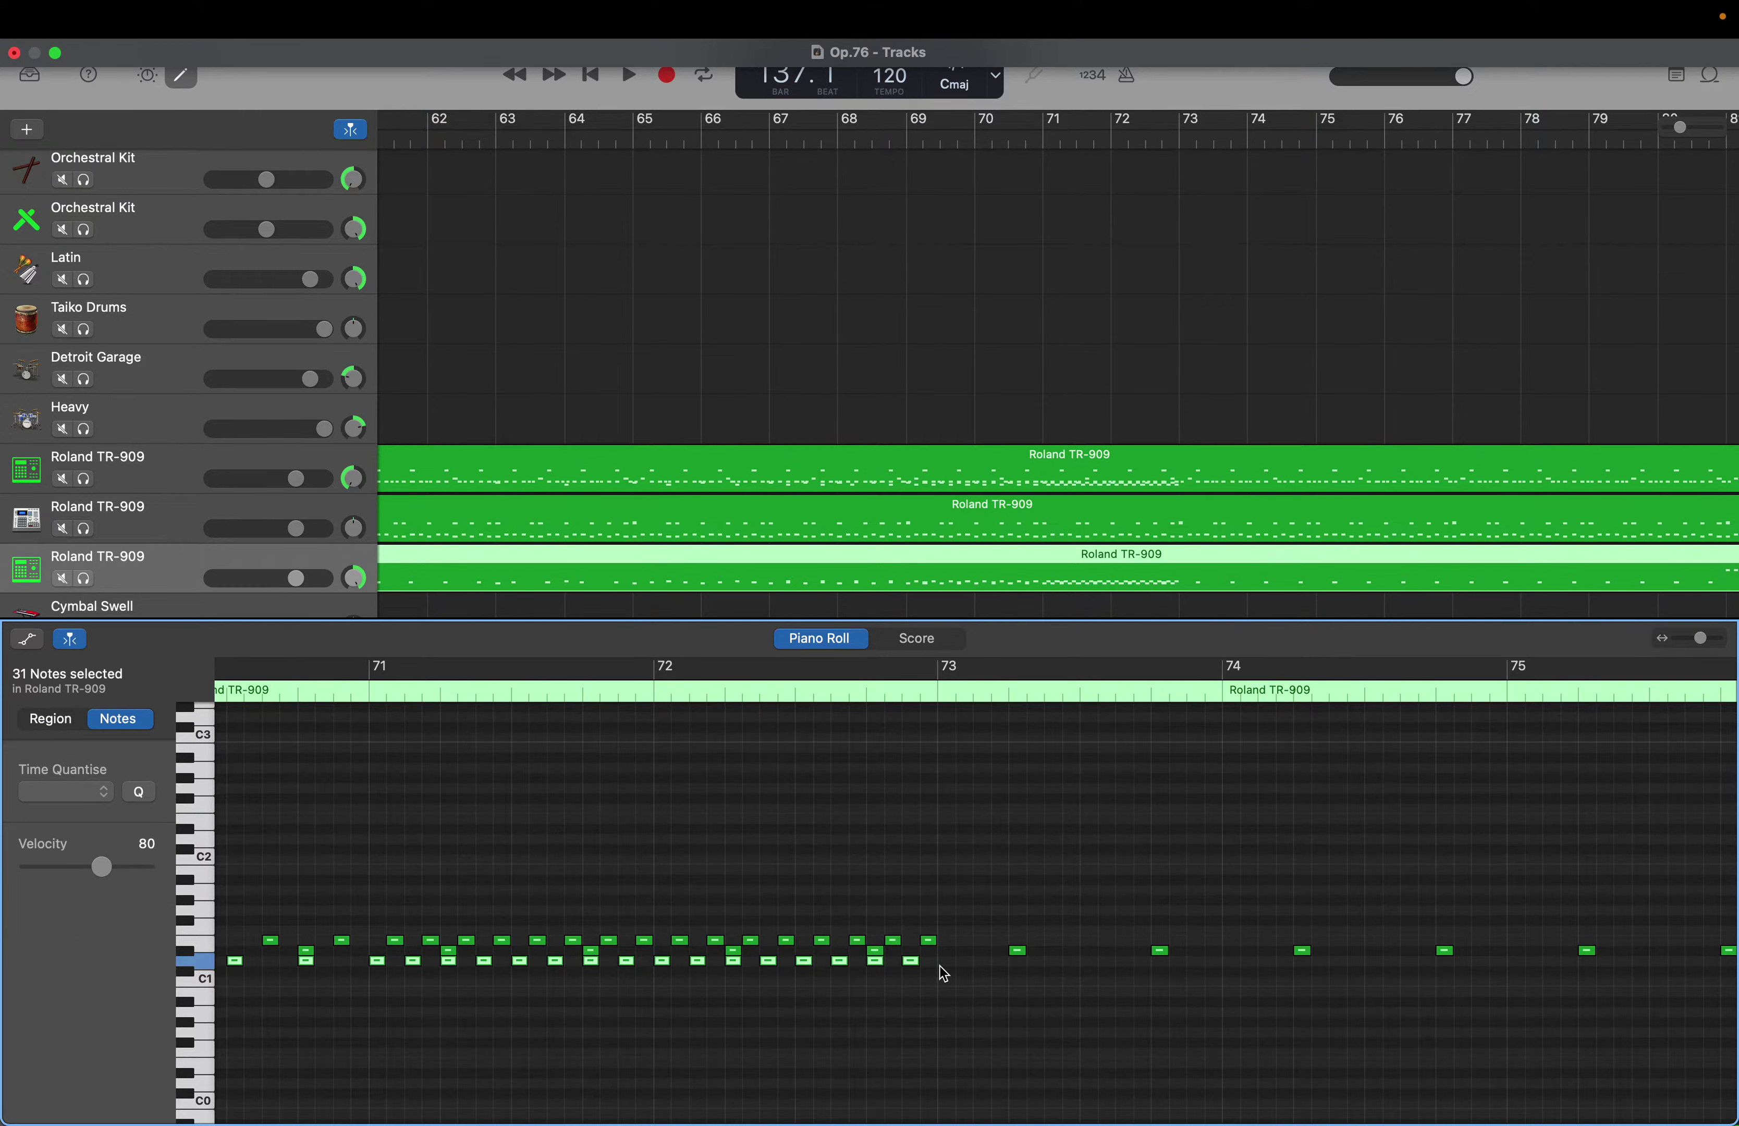
scroll(942, 972, "right", 20)
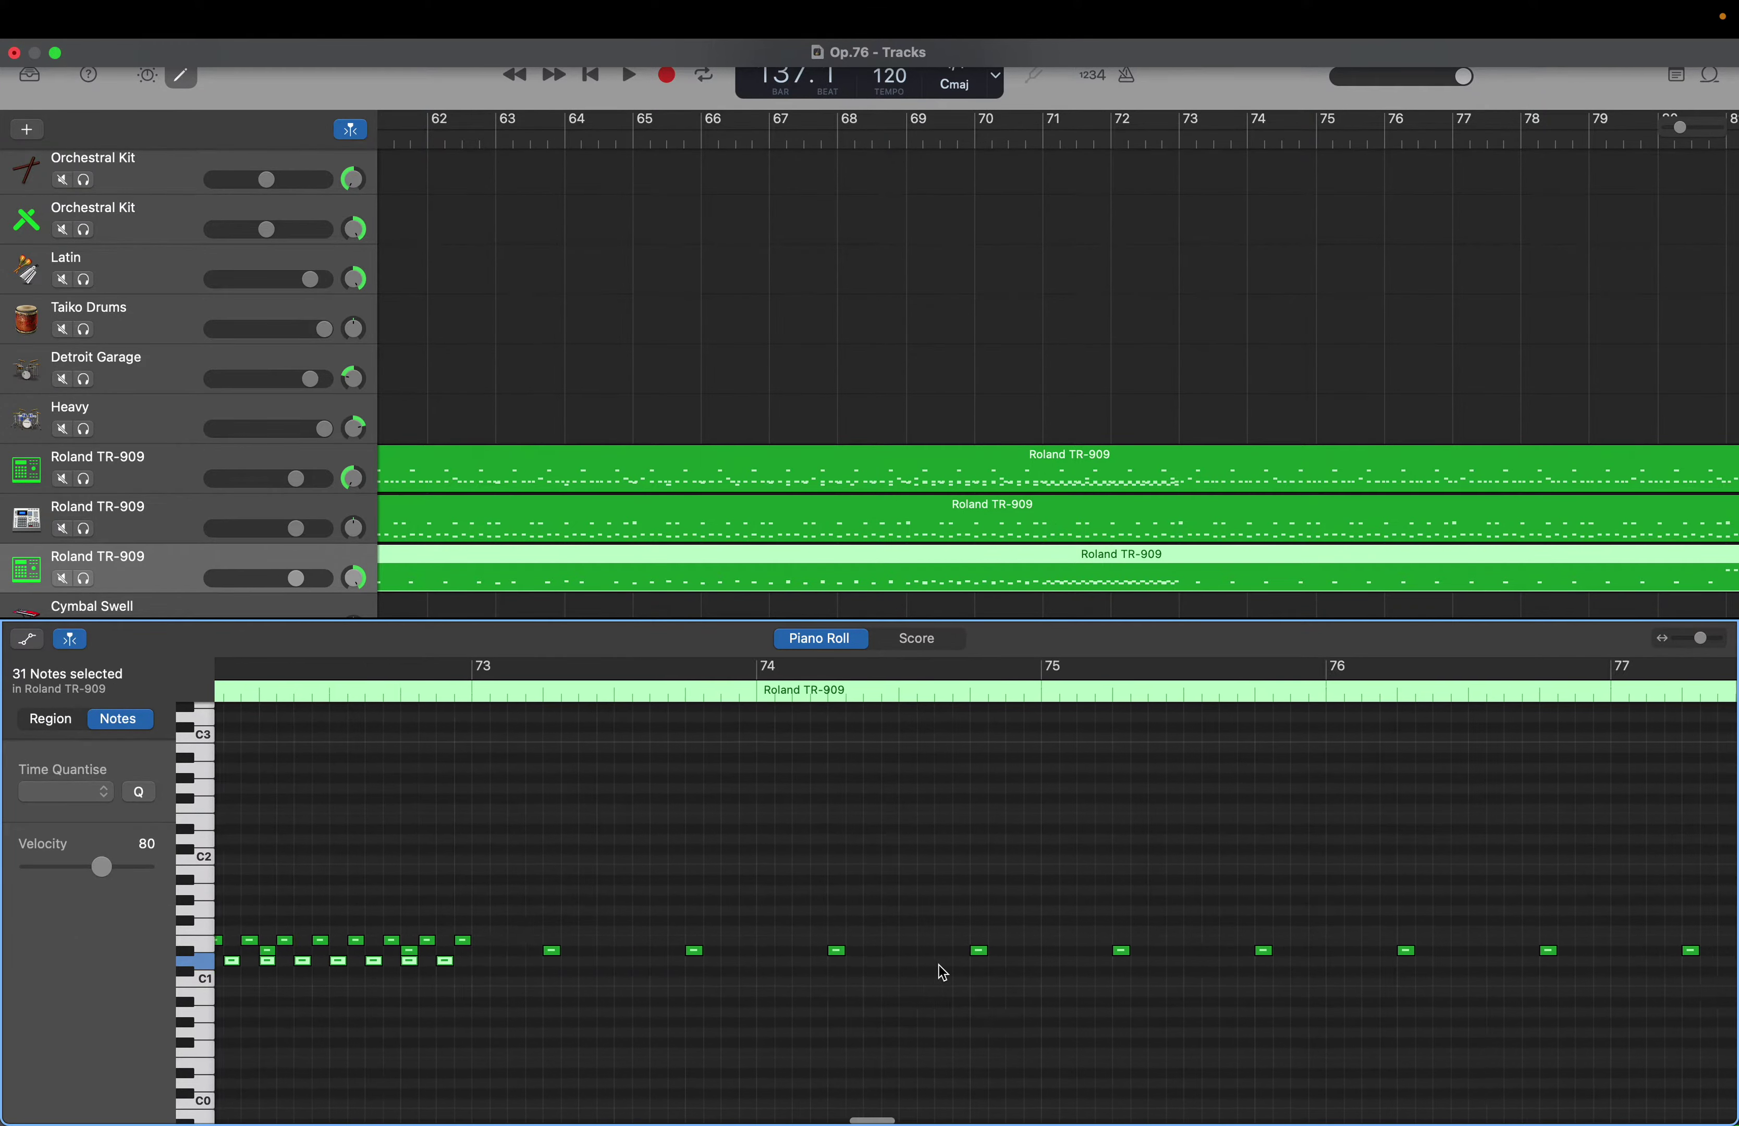
scroll(287, 972, "right", 20)
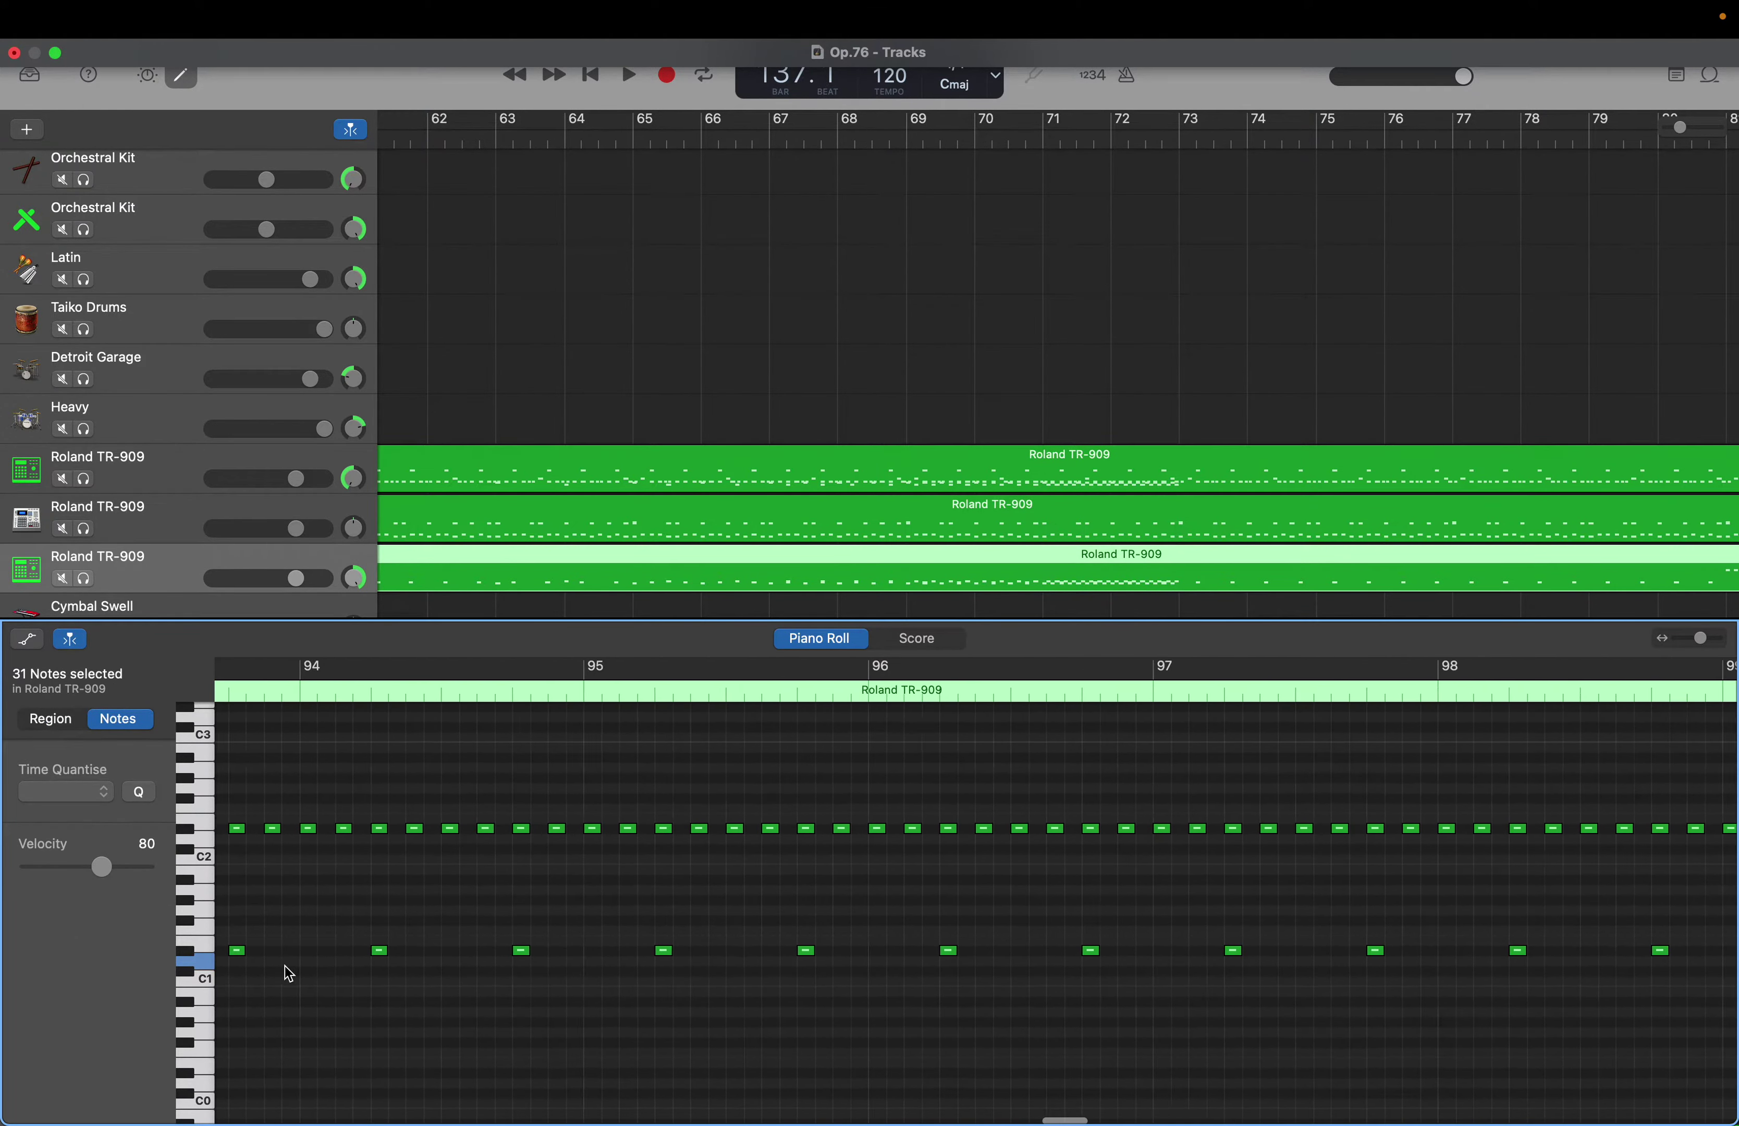
left_click(285, 971)
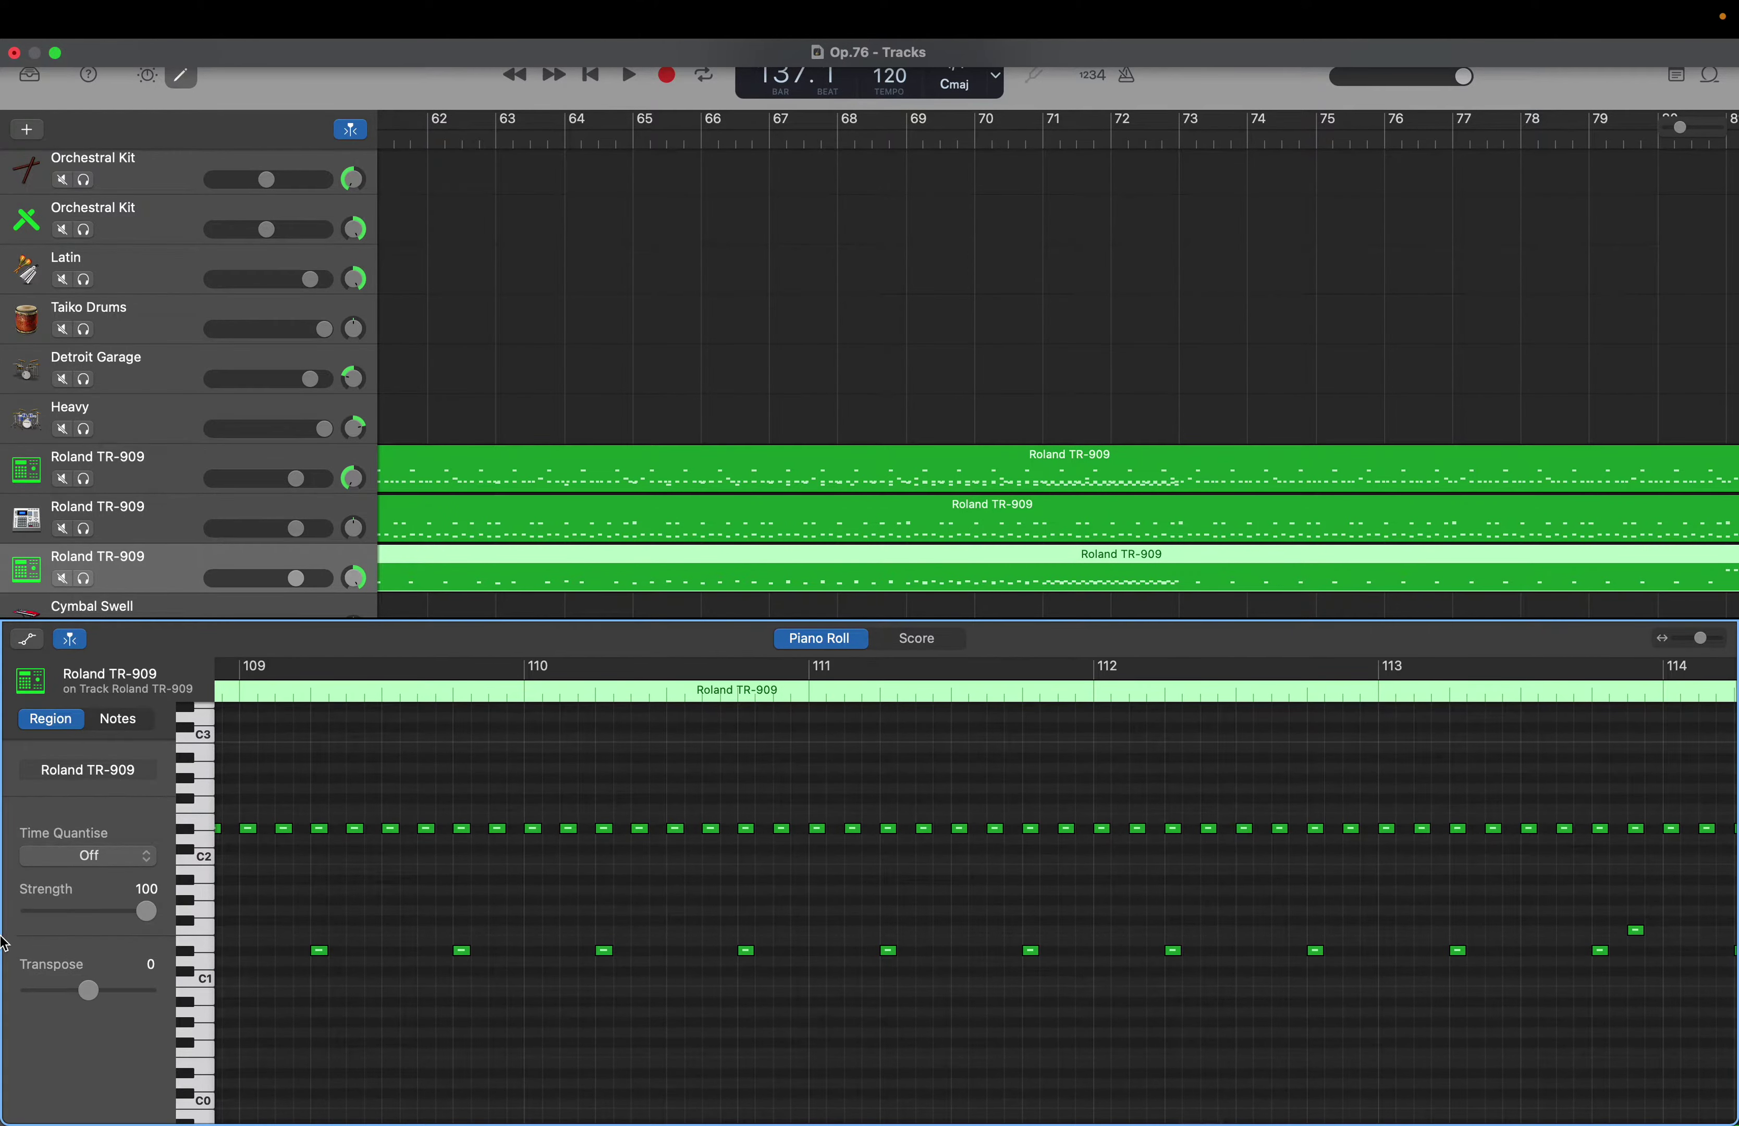
Move the playhead to bar 129 and paste the copied D1 notes into the third Roland TR-909 track
scroll(733, 1116, "right", 17)
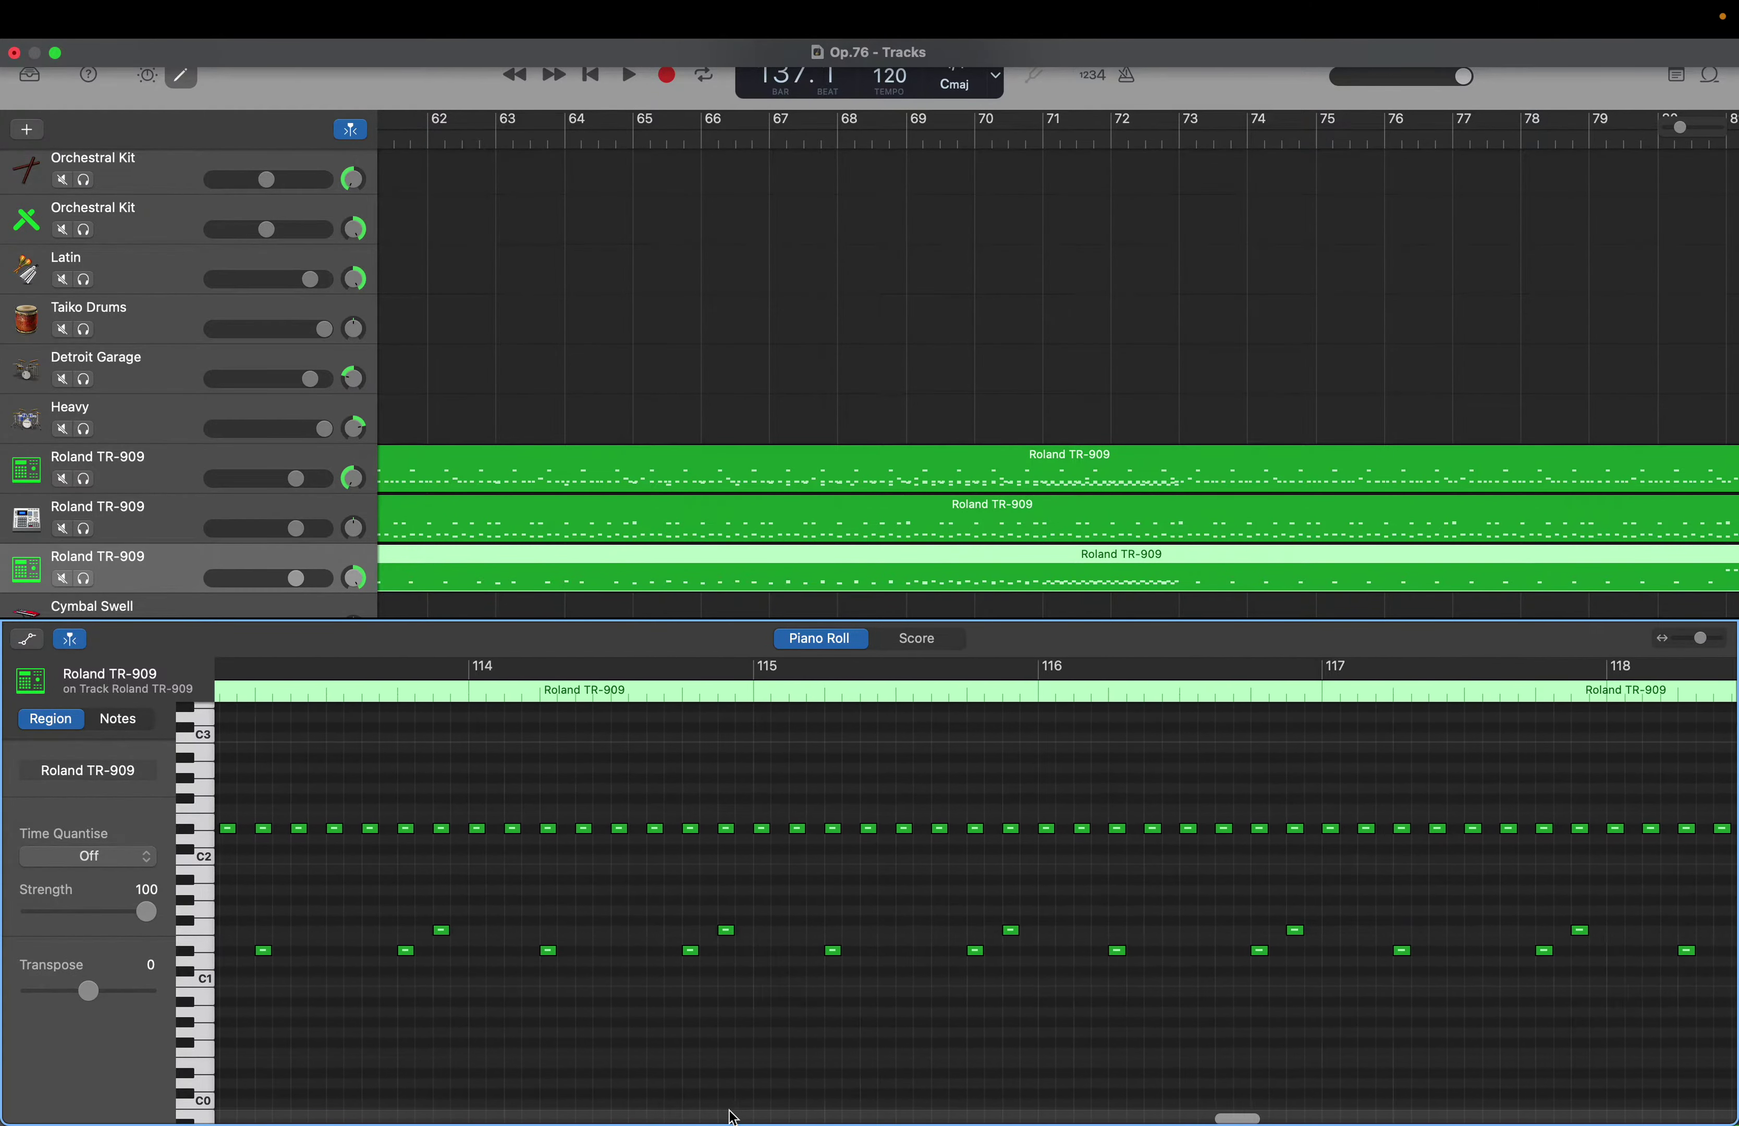
scroll(733, 1116, "right", 12)
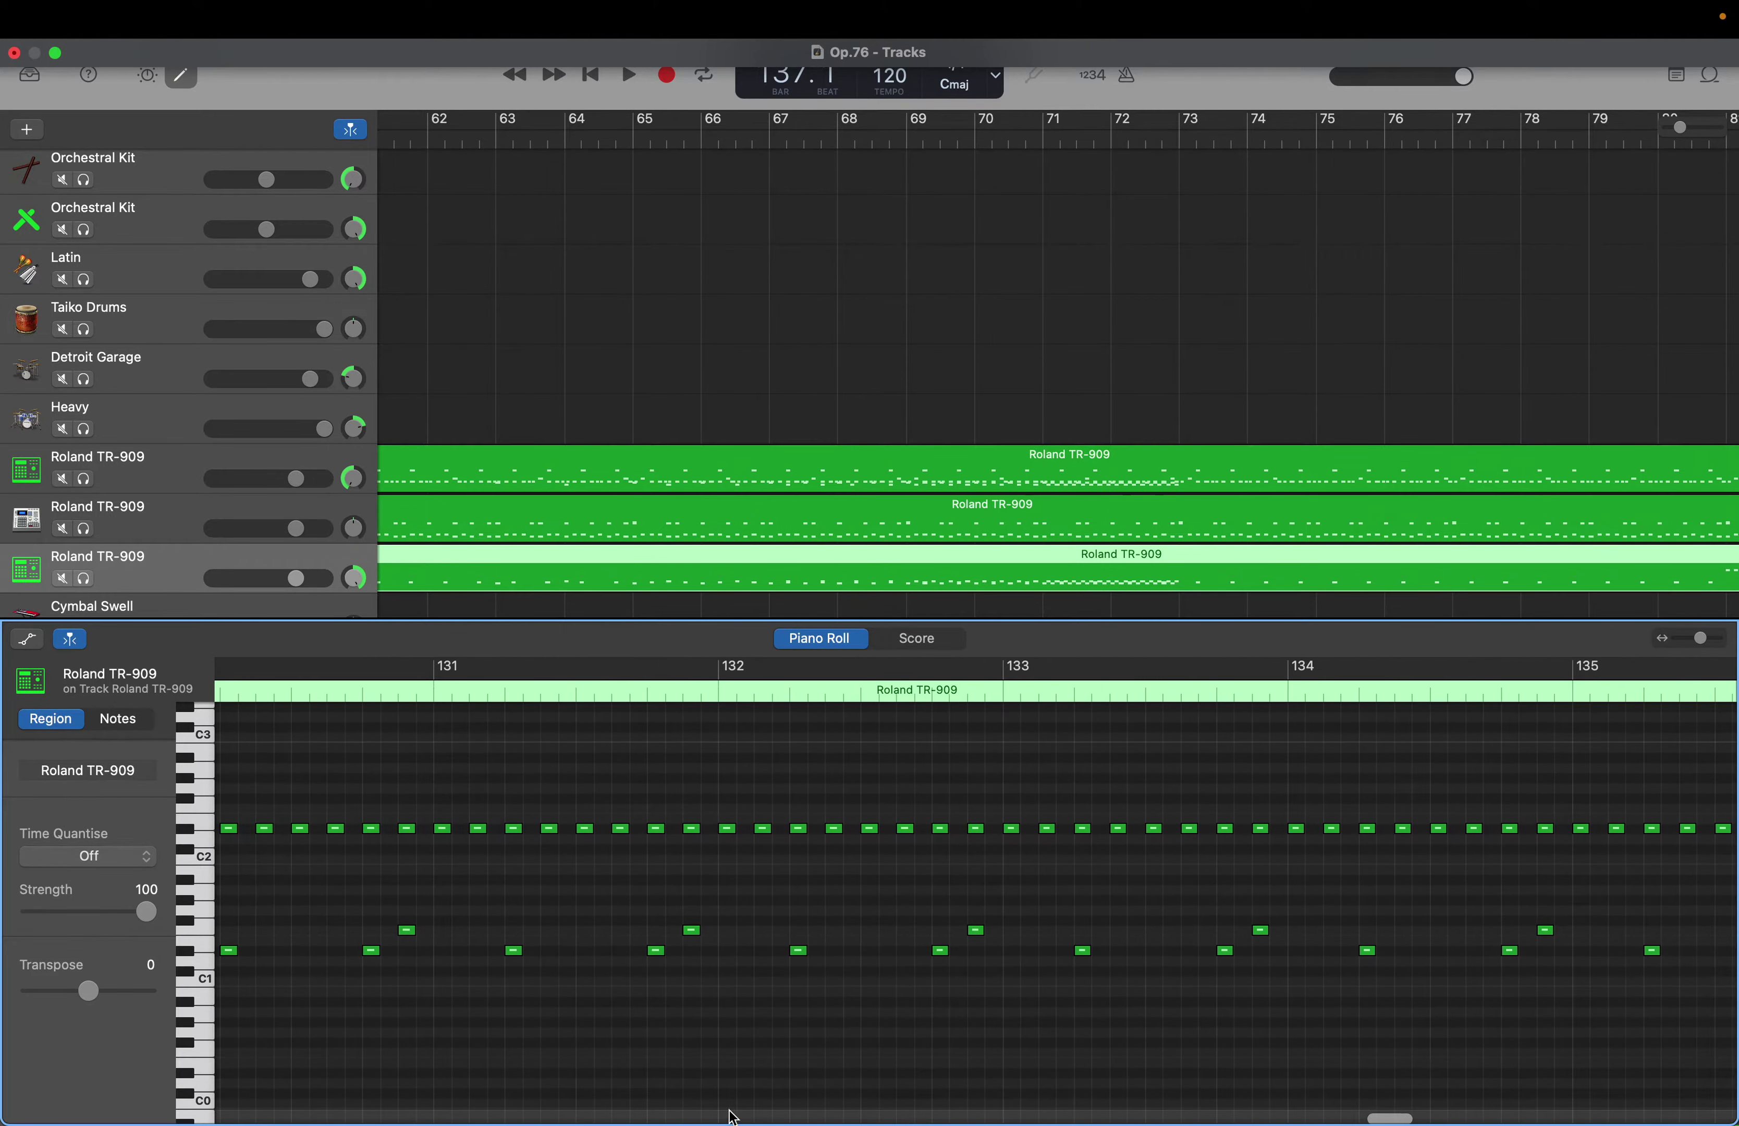
scroll(733, 1117, "right", 3)
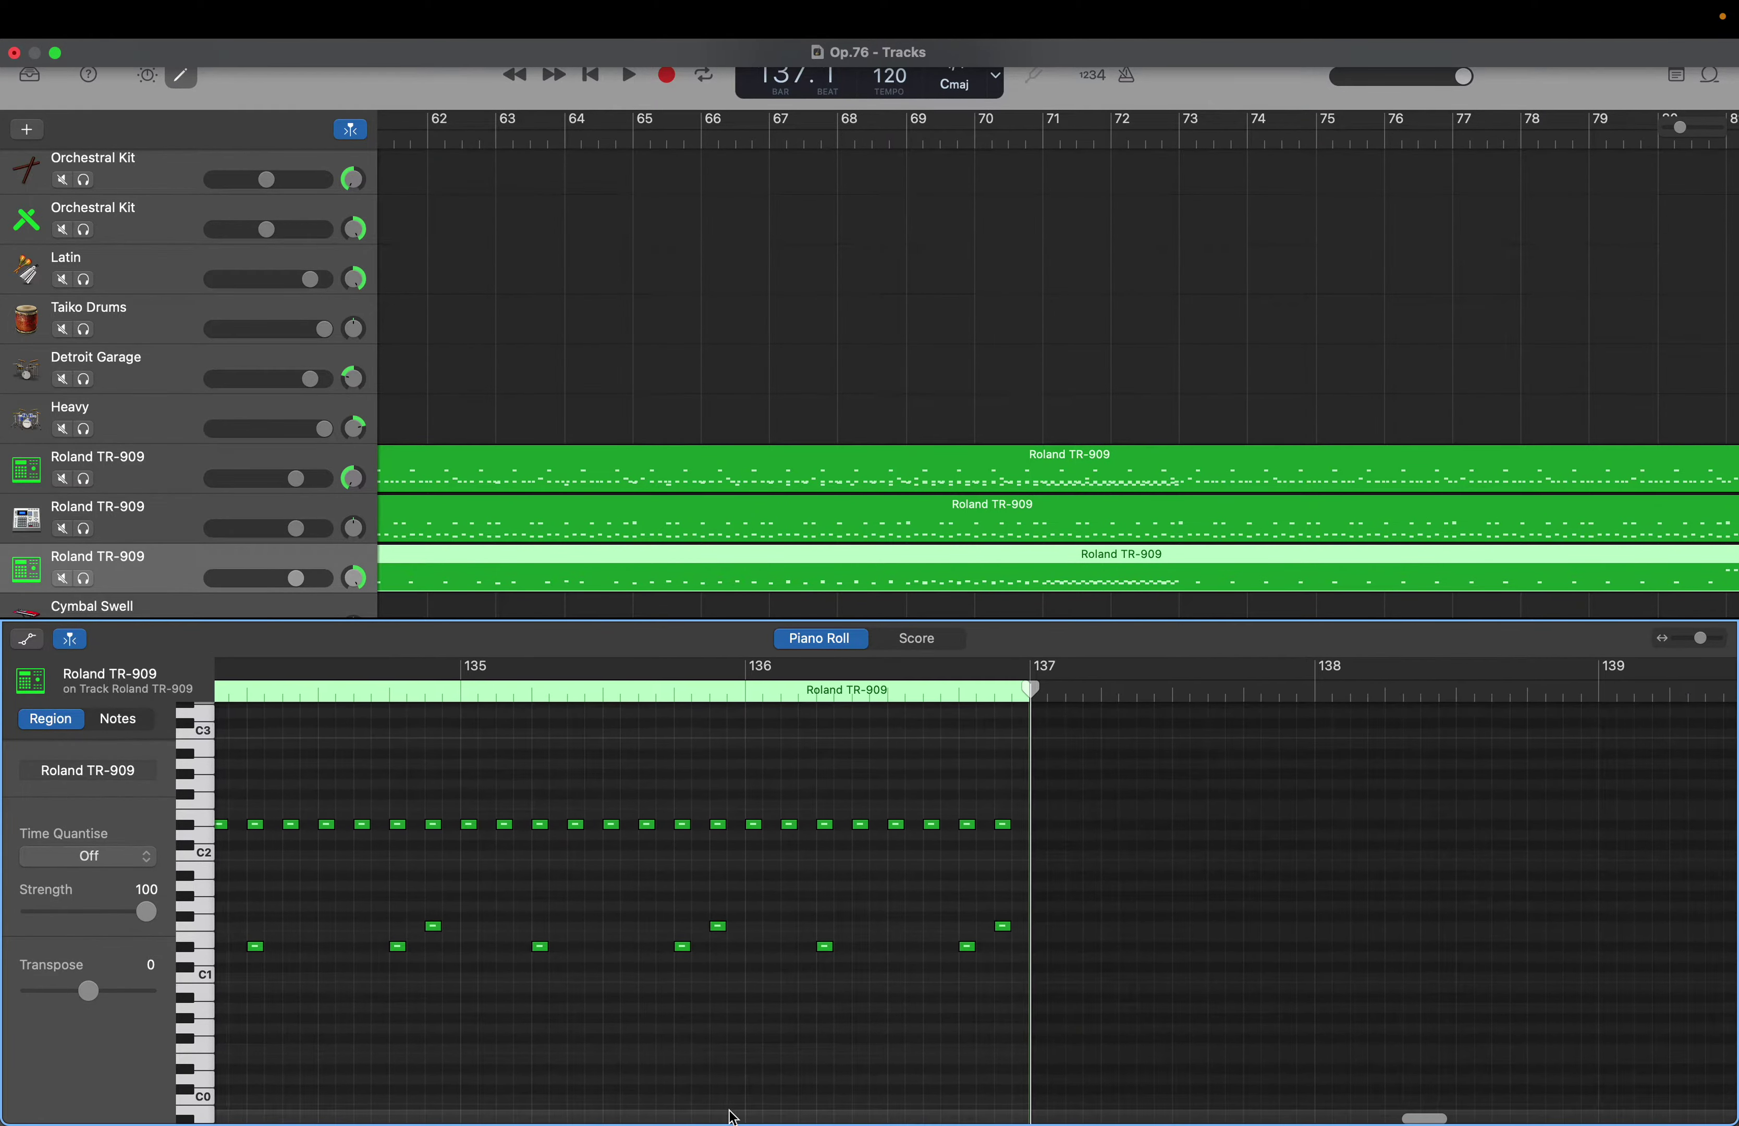
scroll(733, 1117, "left", 3)
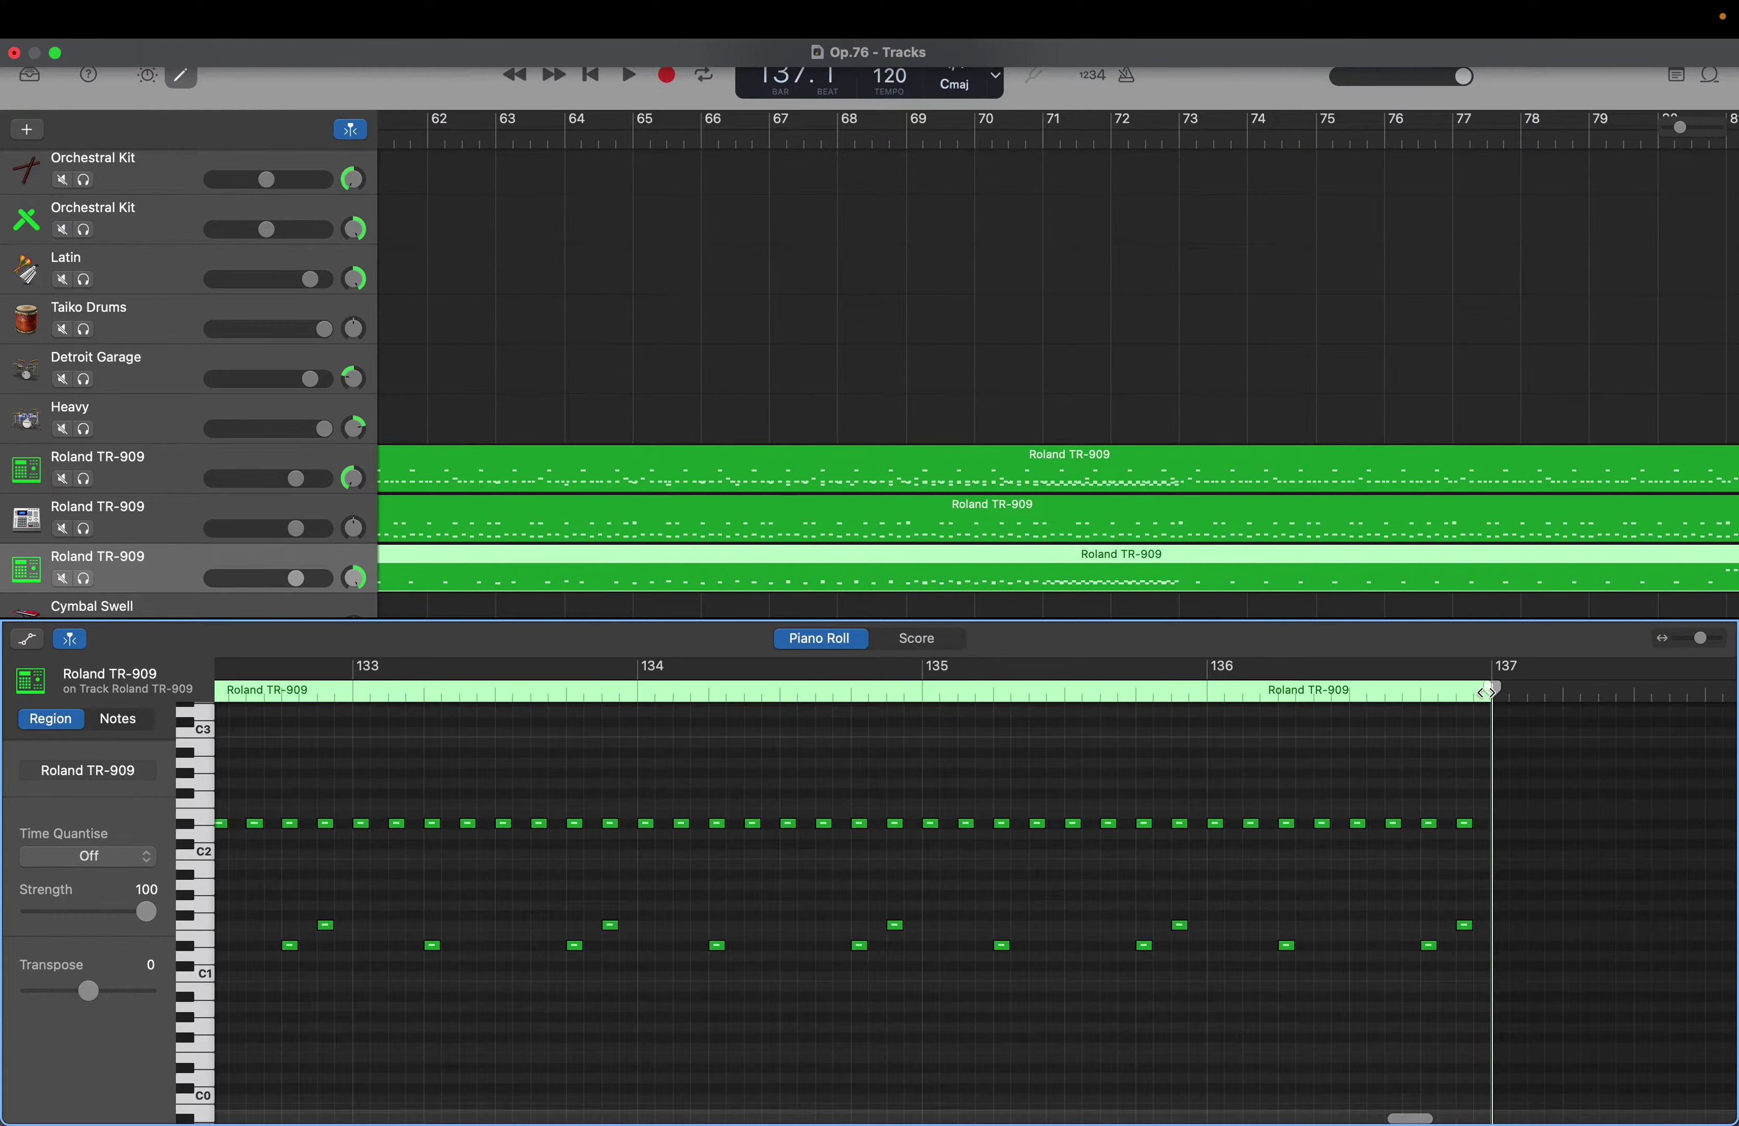
left_click_drag(1492, 691, 357, 757)
scroll(358, 757, "left", 10)
scroll(358, 758, "left", 3)
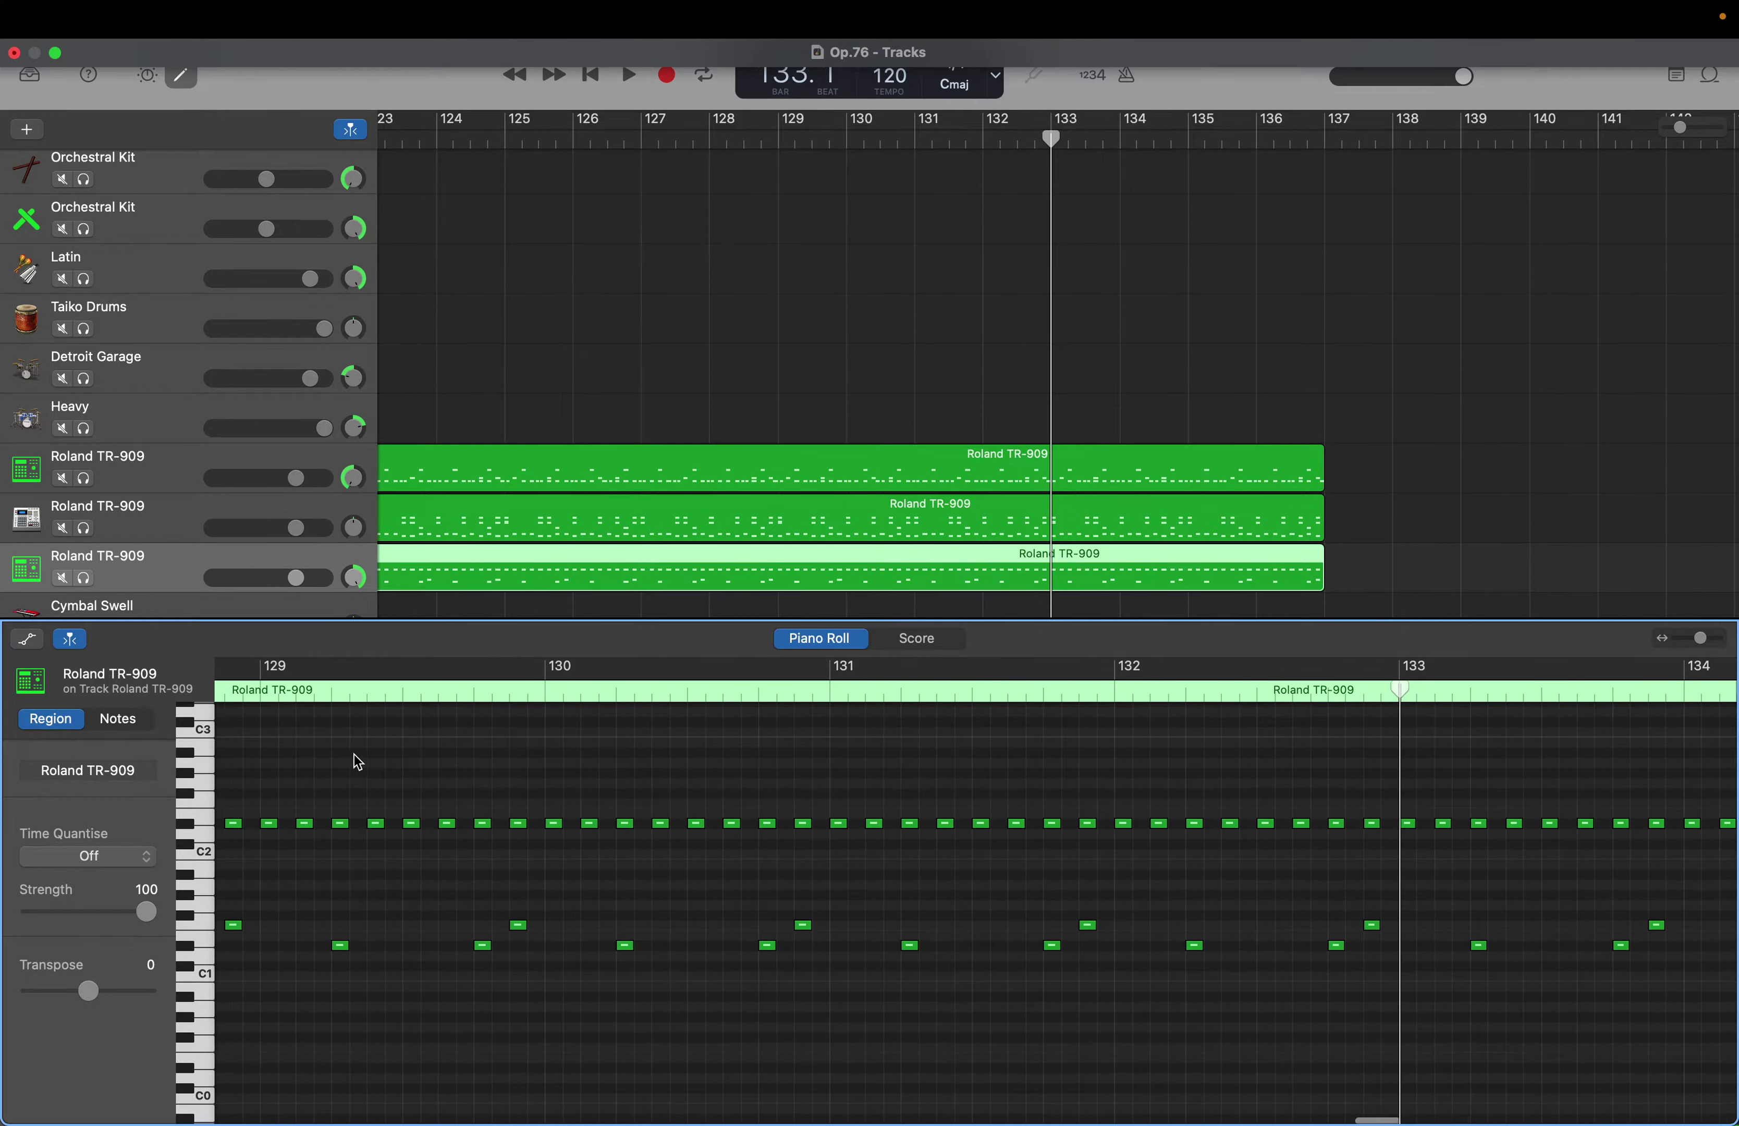
scroll(1686, 793, "down", 2)
scroll(1687, 794, "right", 2)
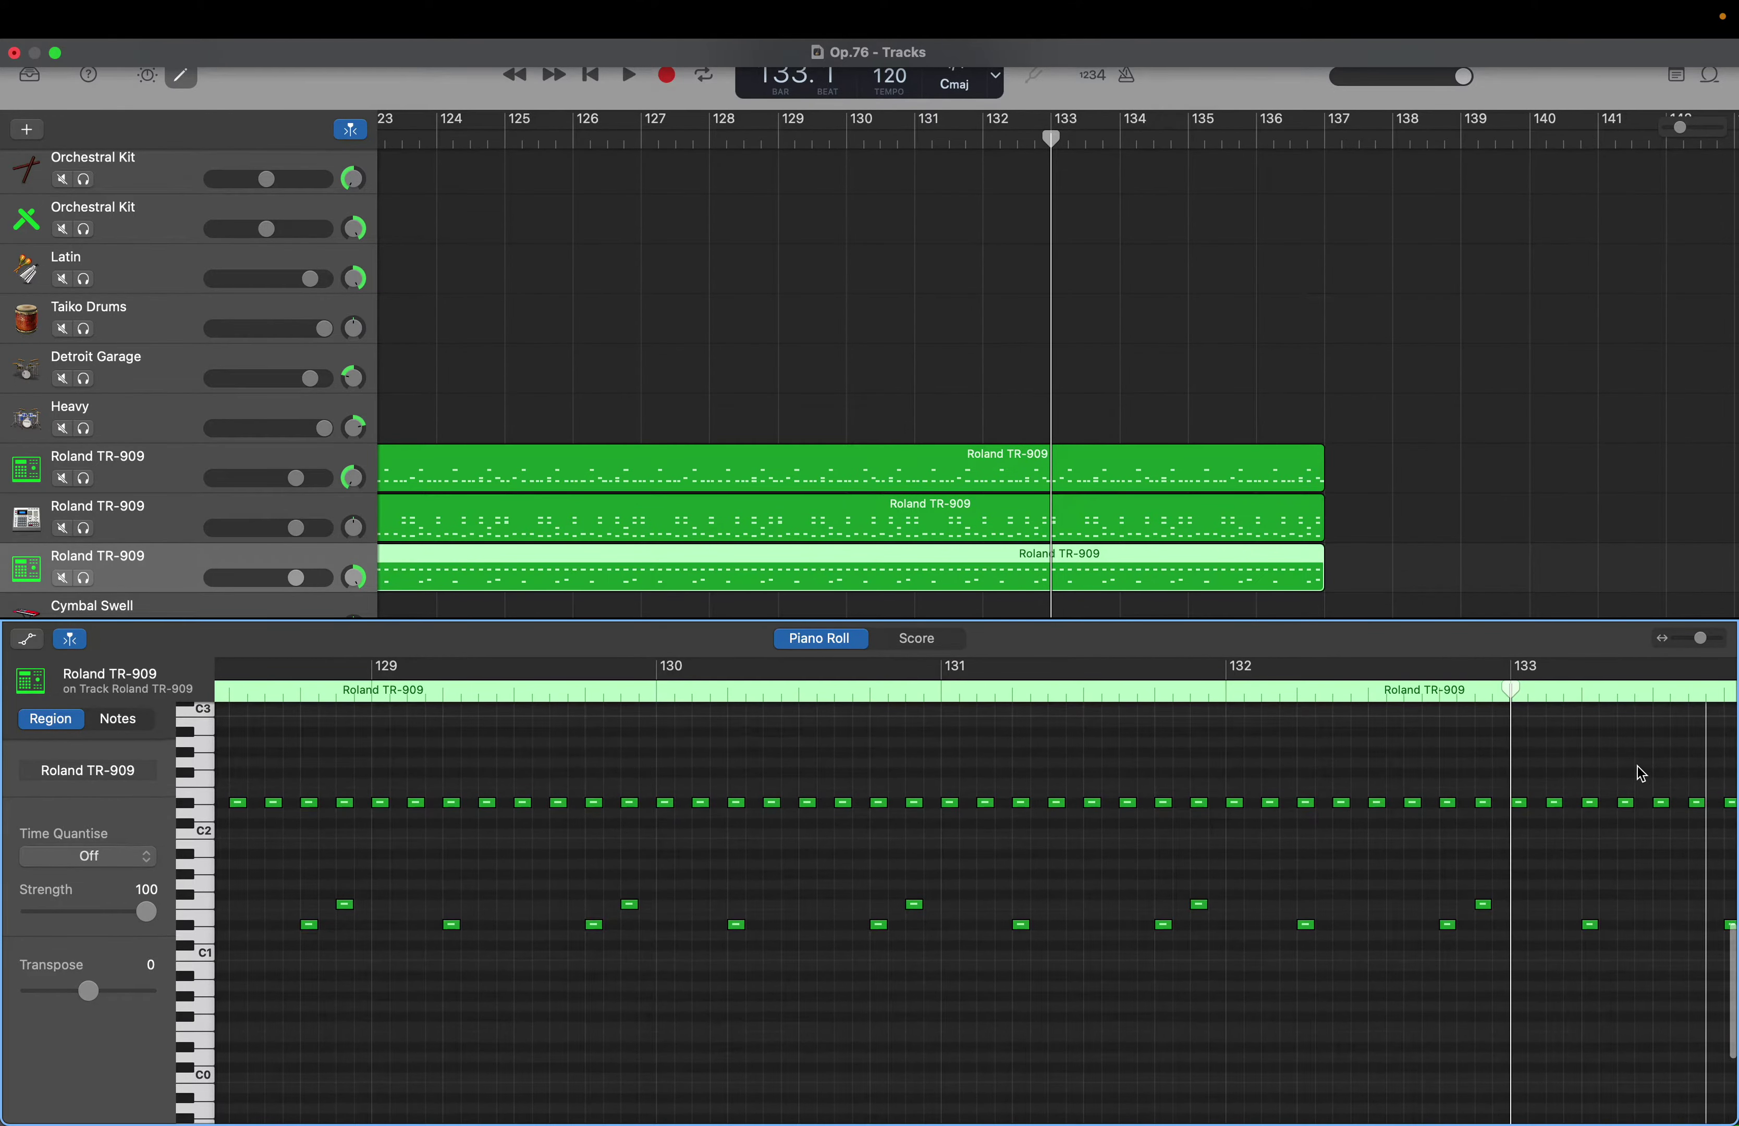
left_click_drag(1507, 686, 374, 728)
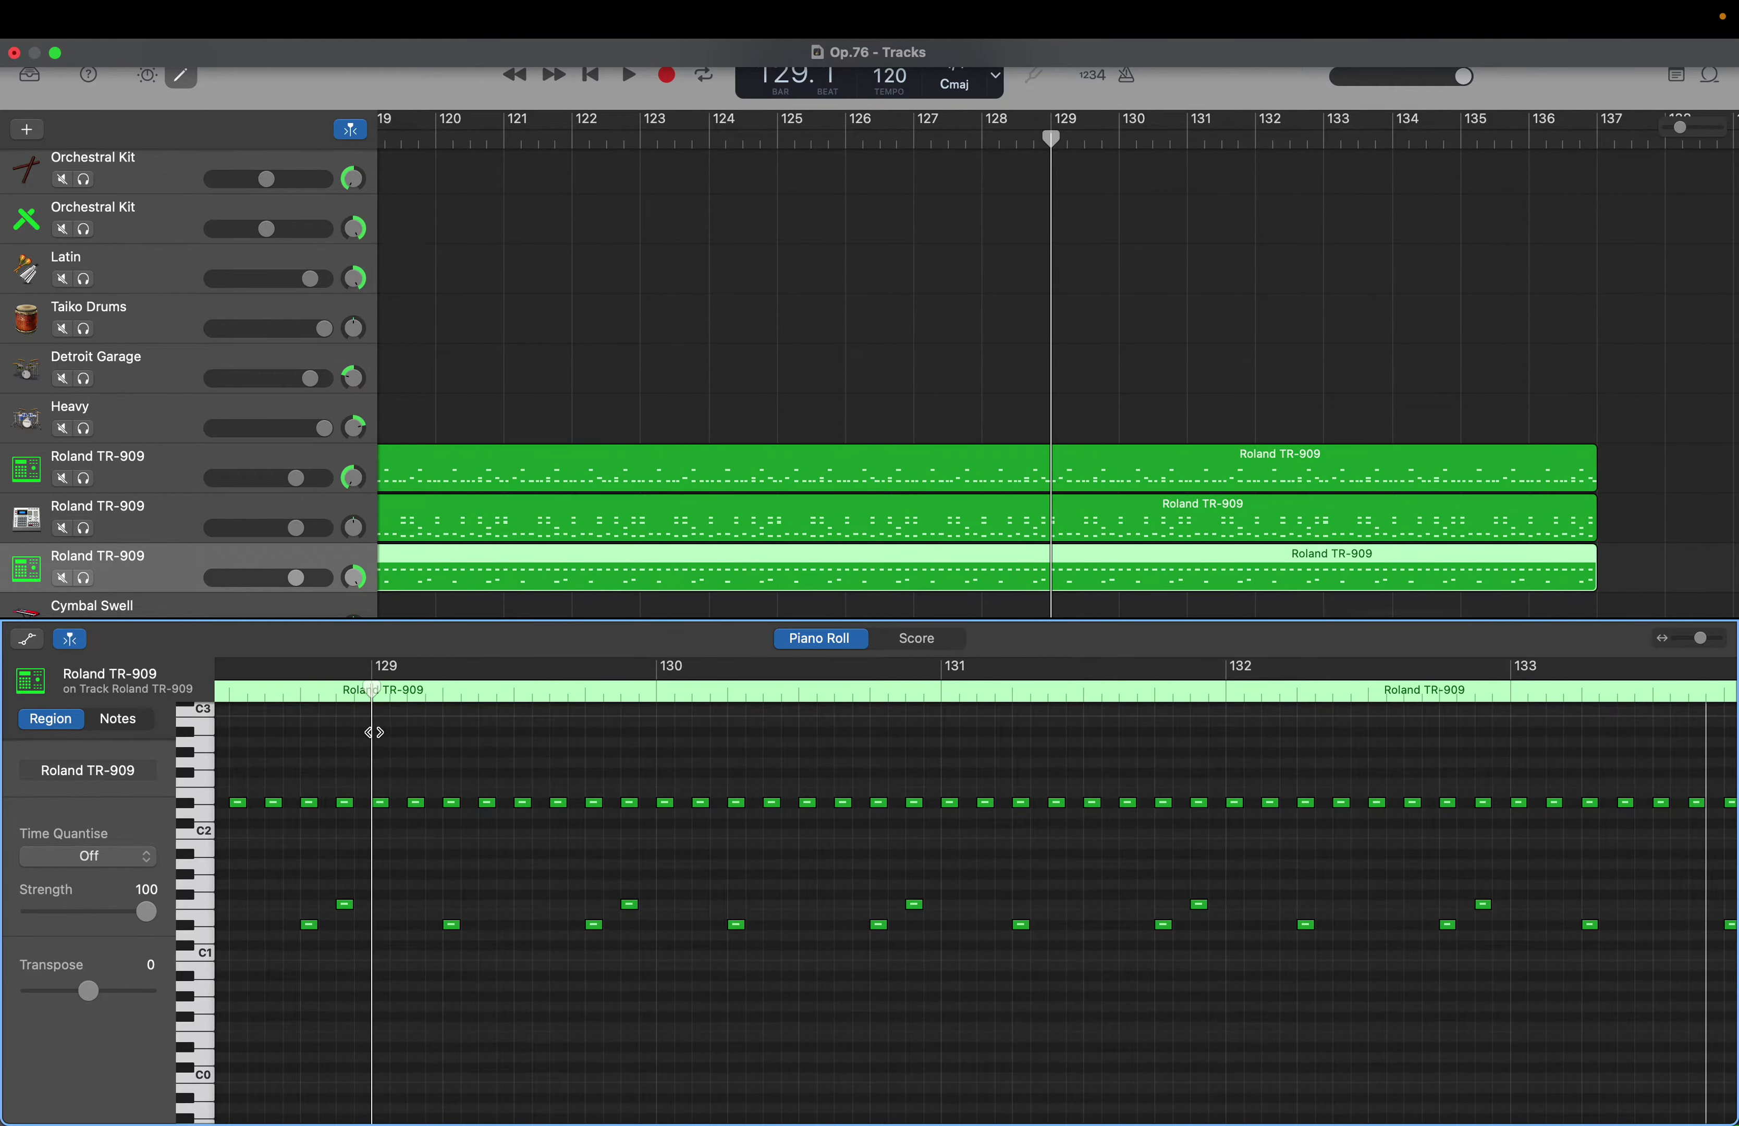
key("super+a")
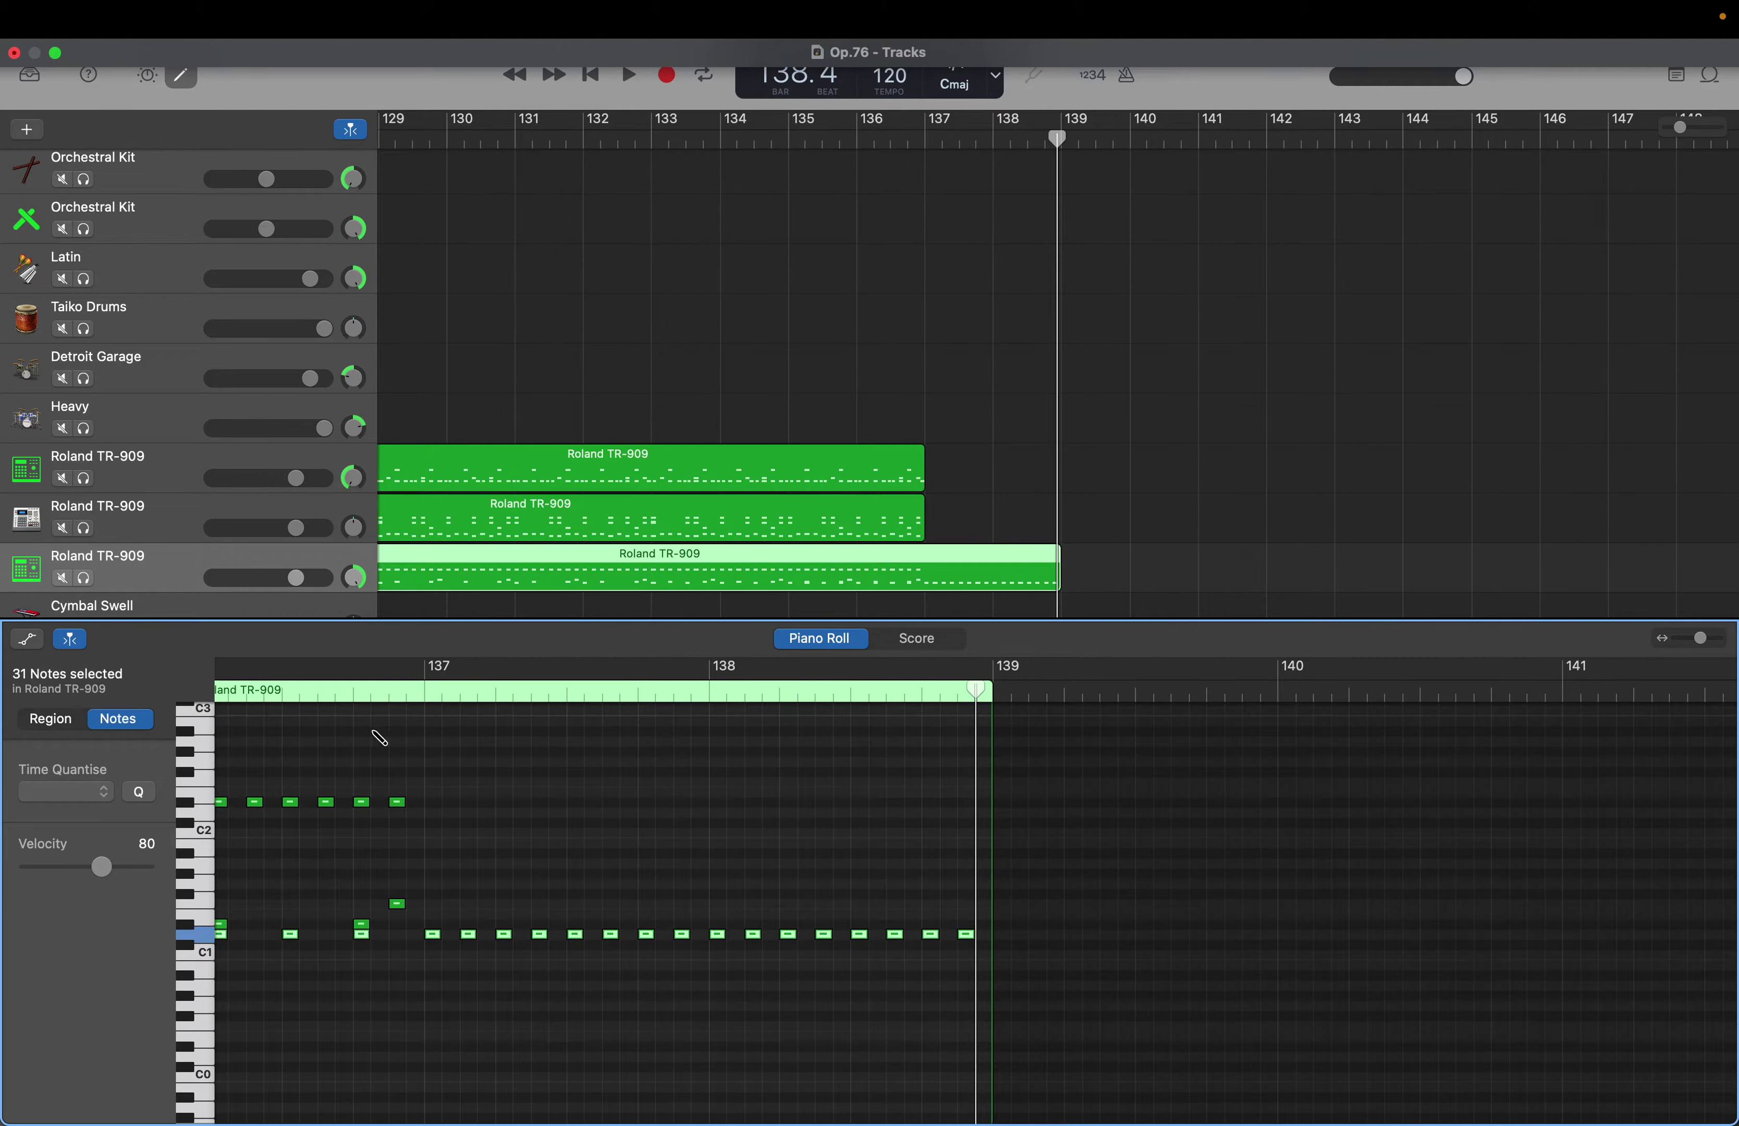
Undo the paste and paste the D1 notes into the third Roland TR-909 track at bar 129 once more
key("super+z")
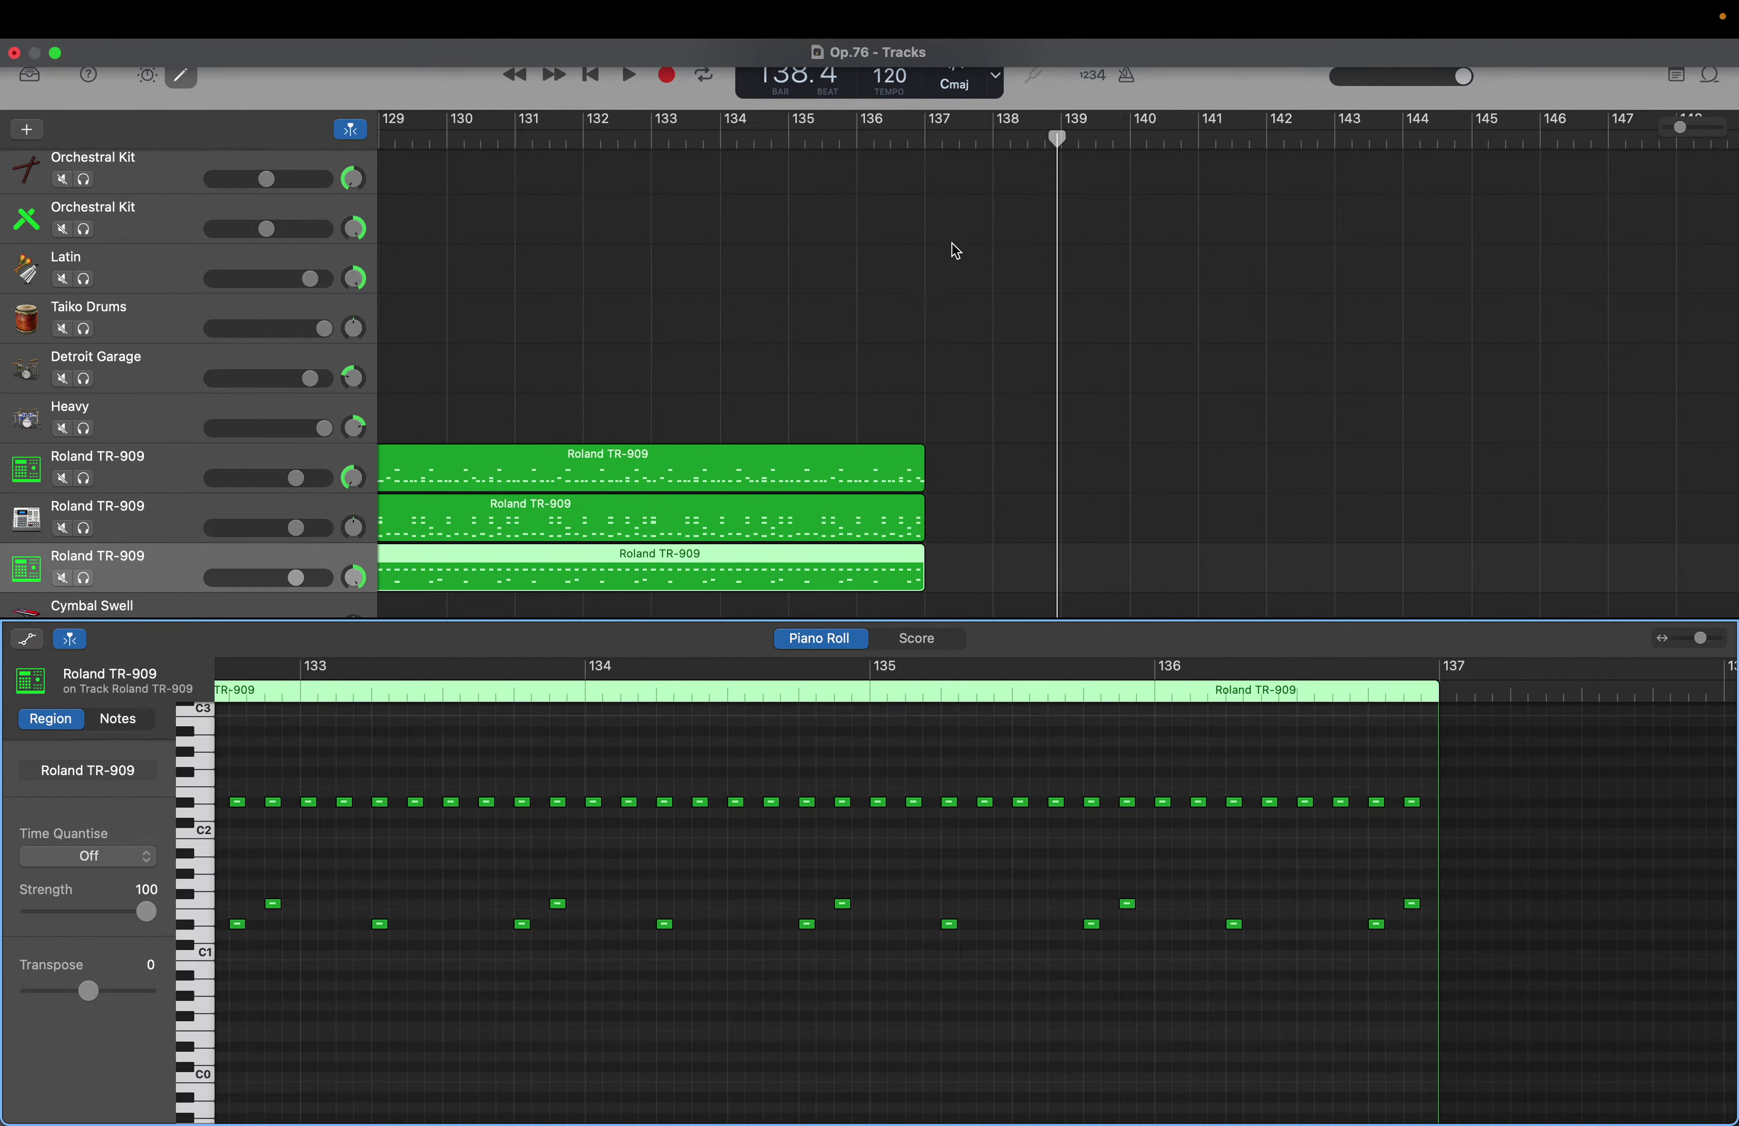
left_click_drag(1054, 136, 594, 220)
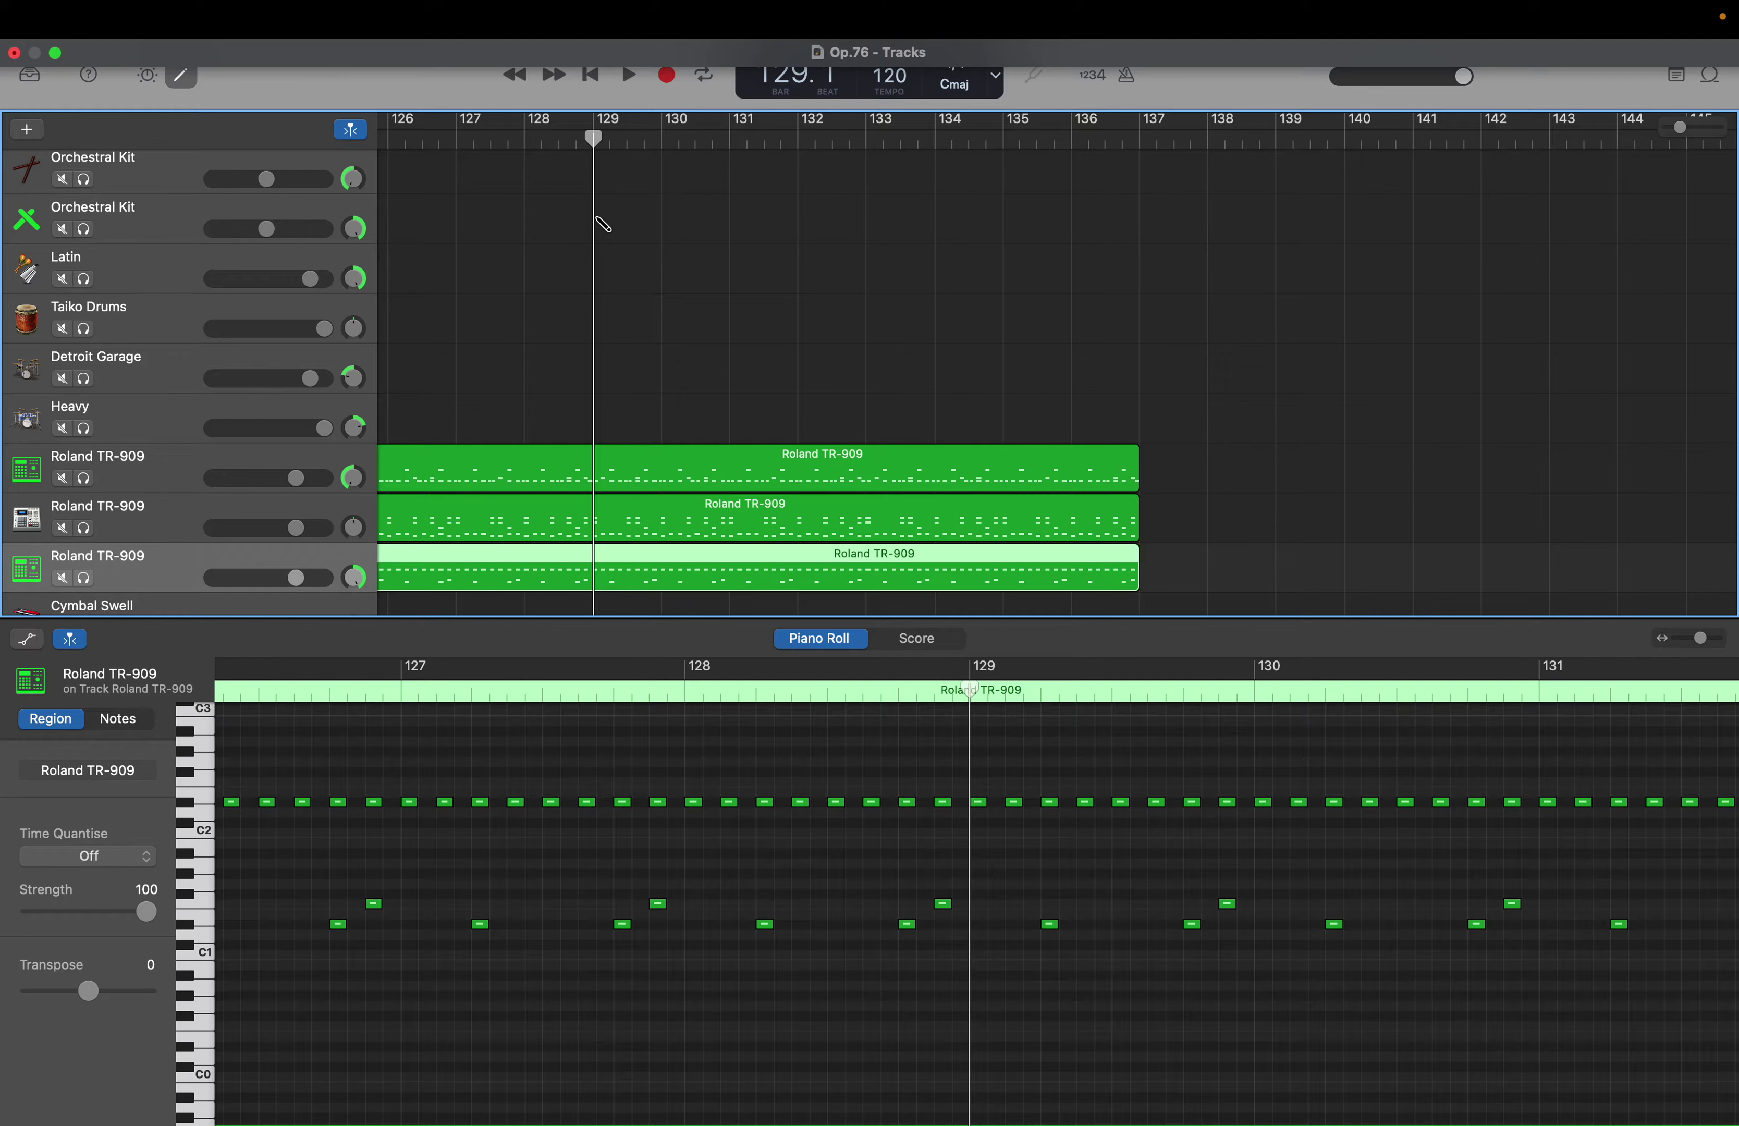
key("super+v")
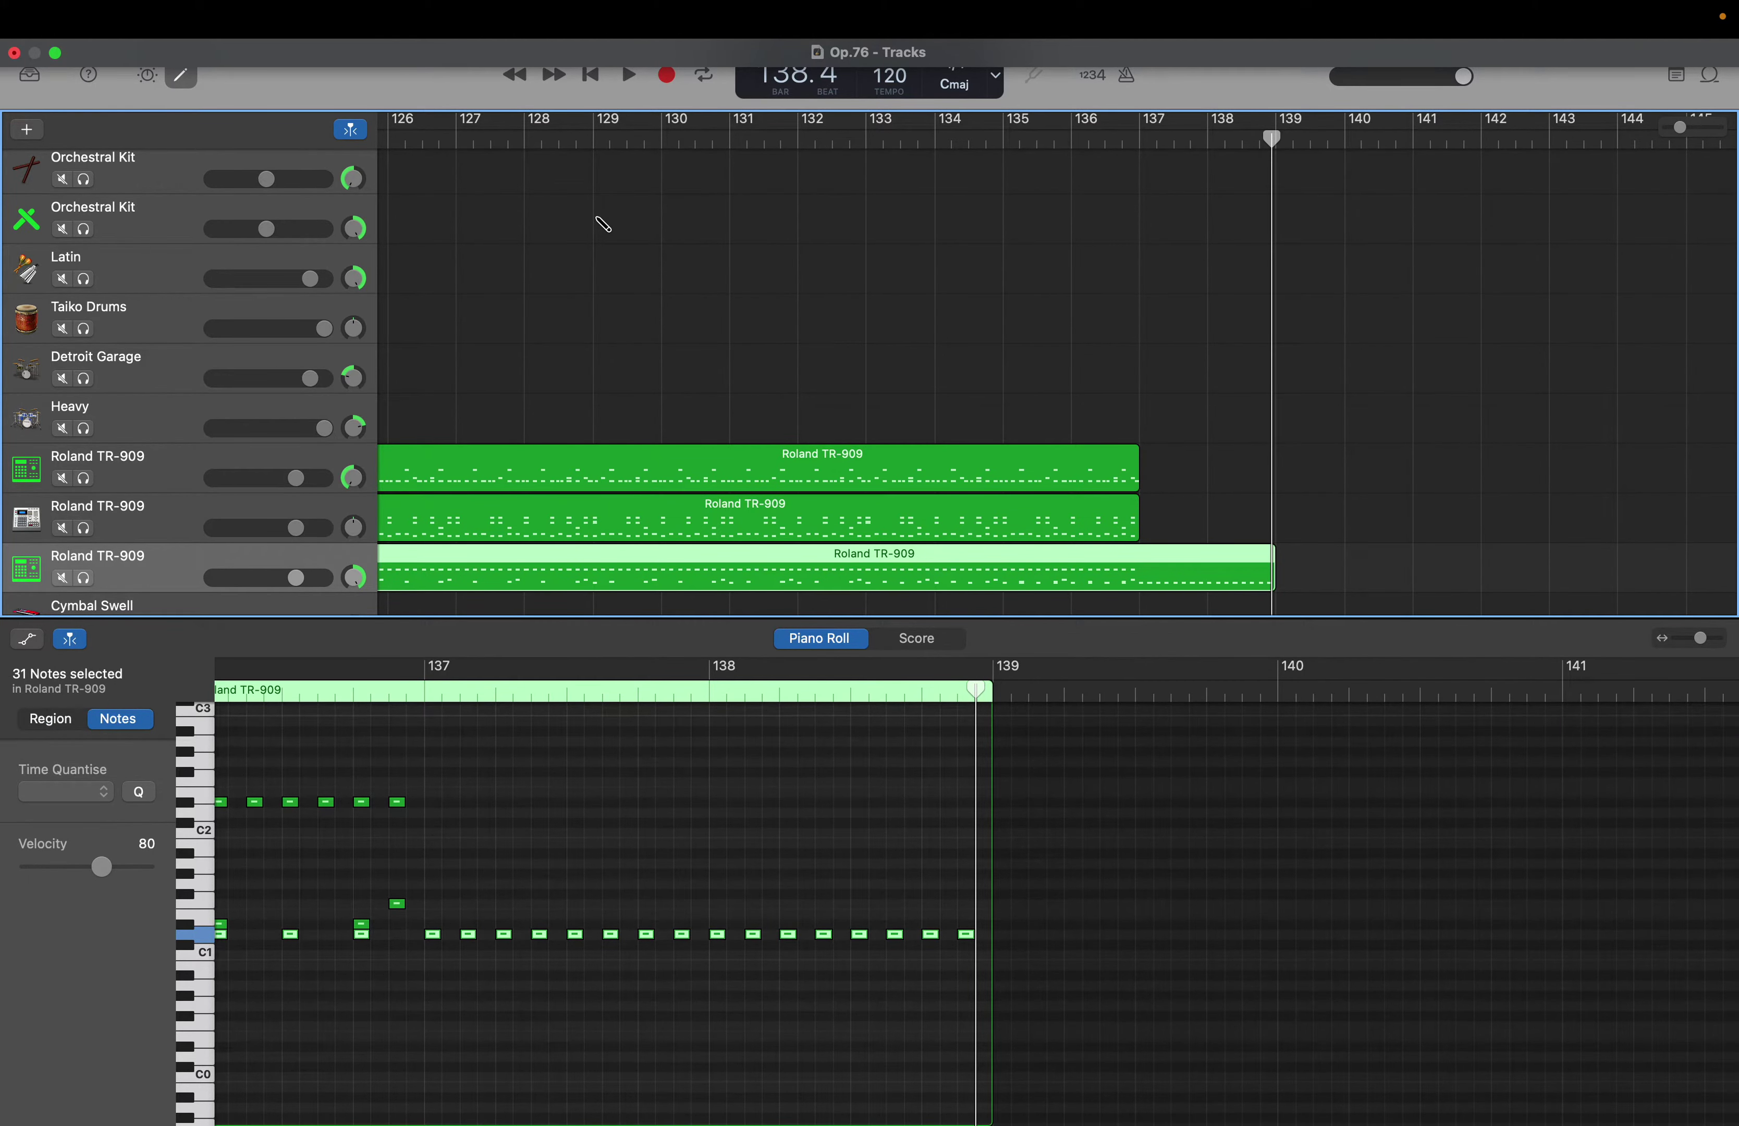
Delete the third Roland TR-909 track's region
key("Delete")
scroll(600, 226, "left", 10)
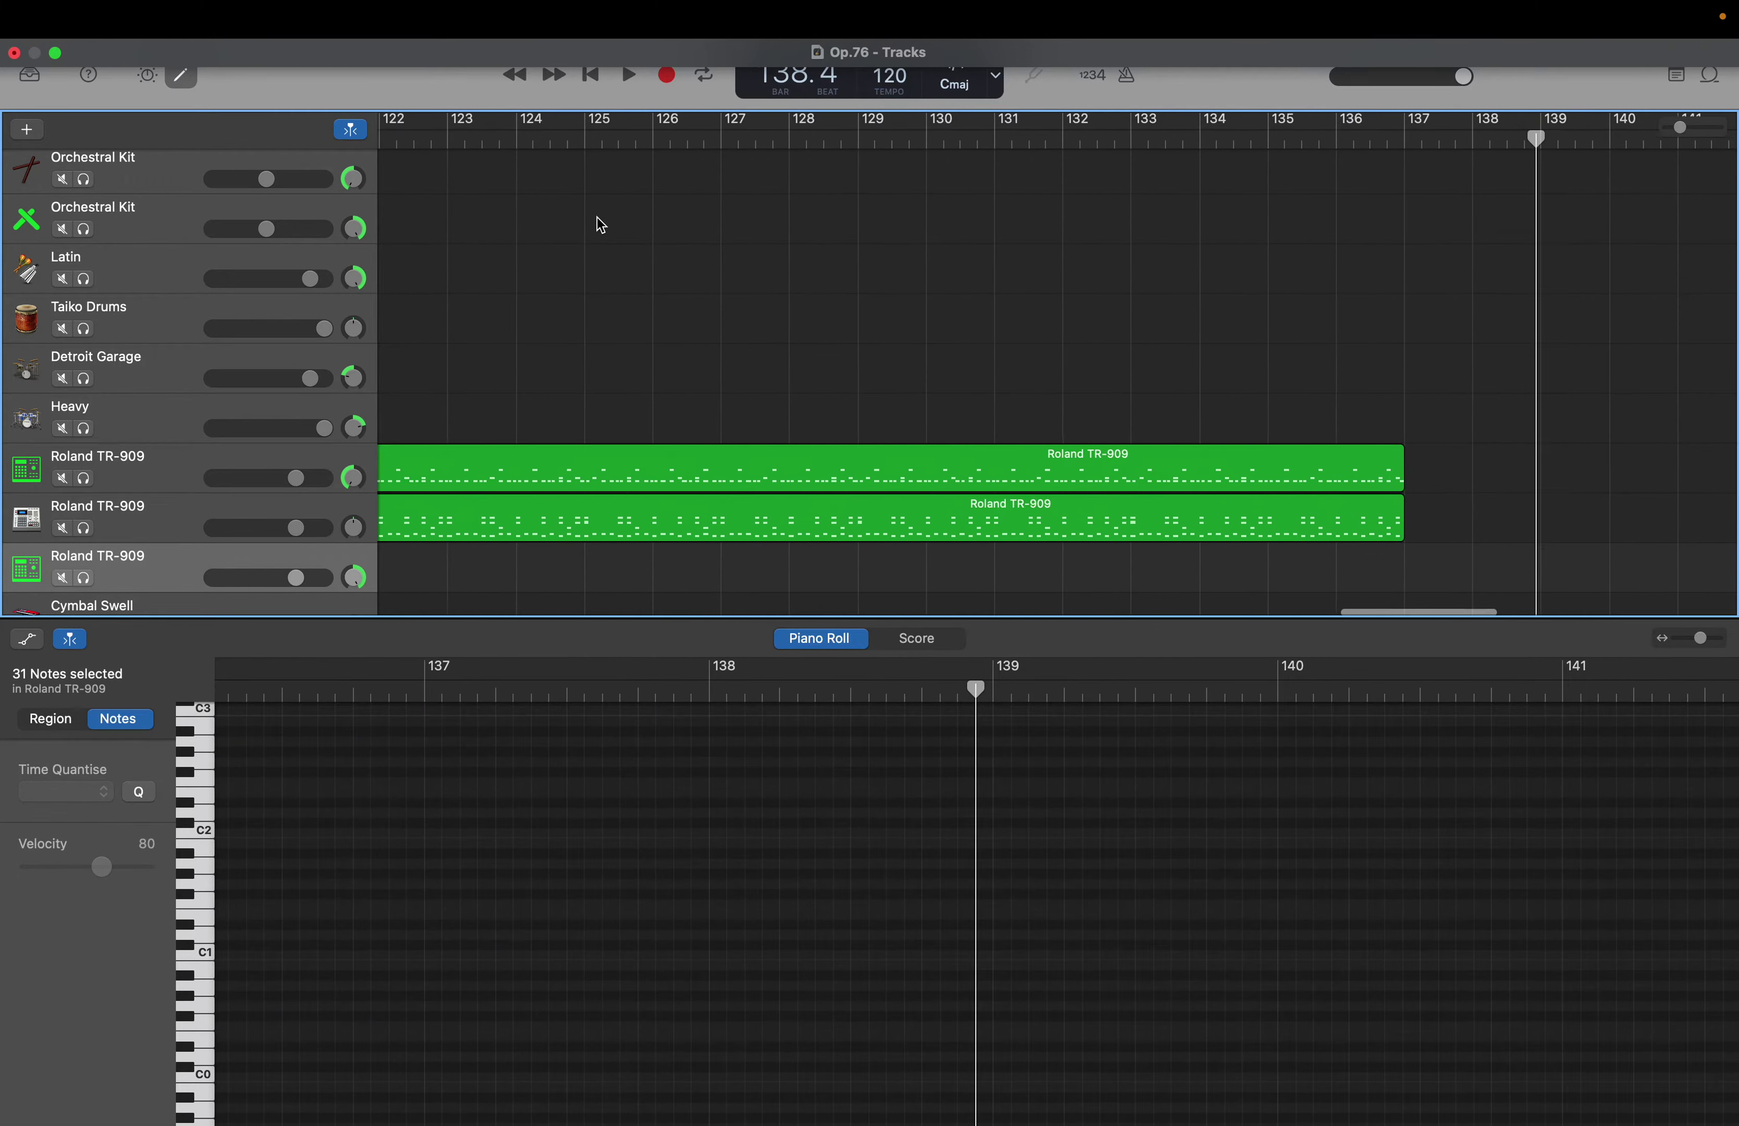
scroll(599, 225, "up", 1)
scroll(601, 225, "up", 1)
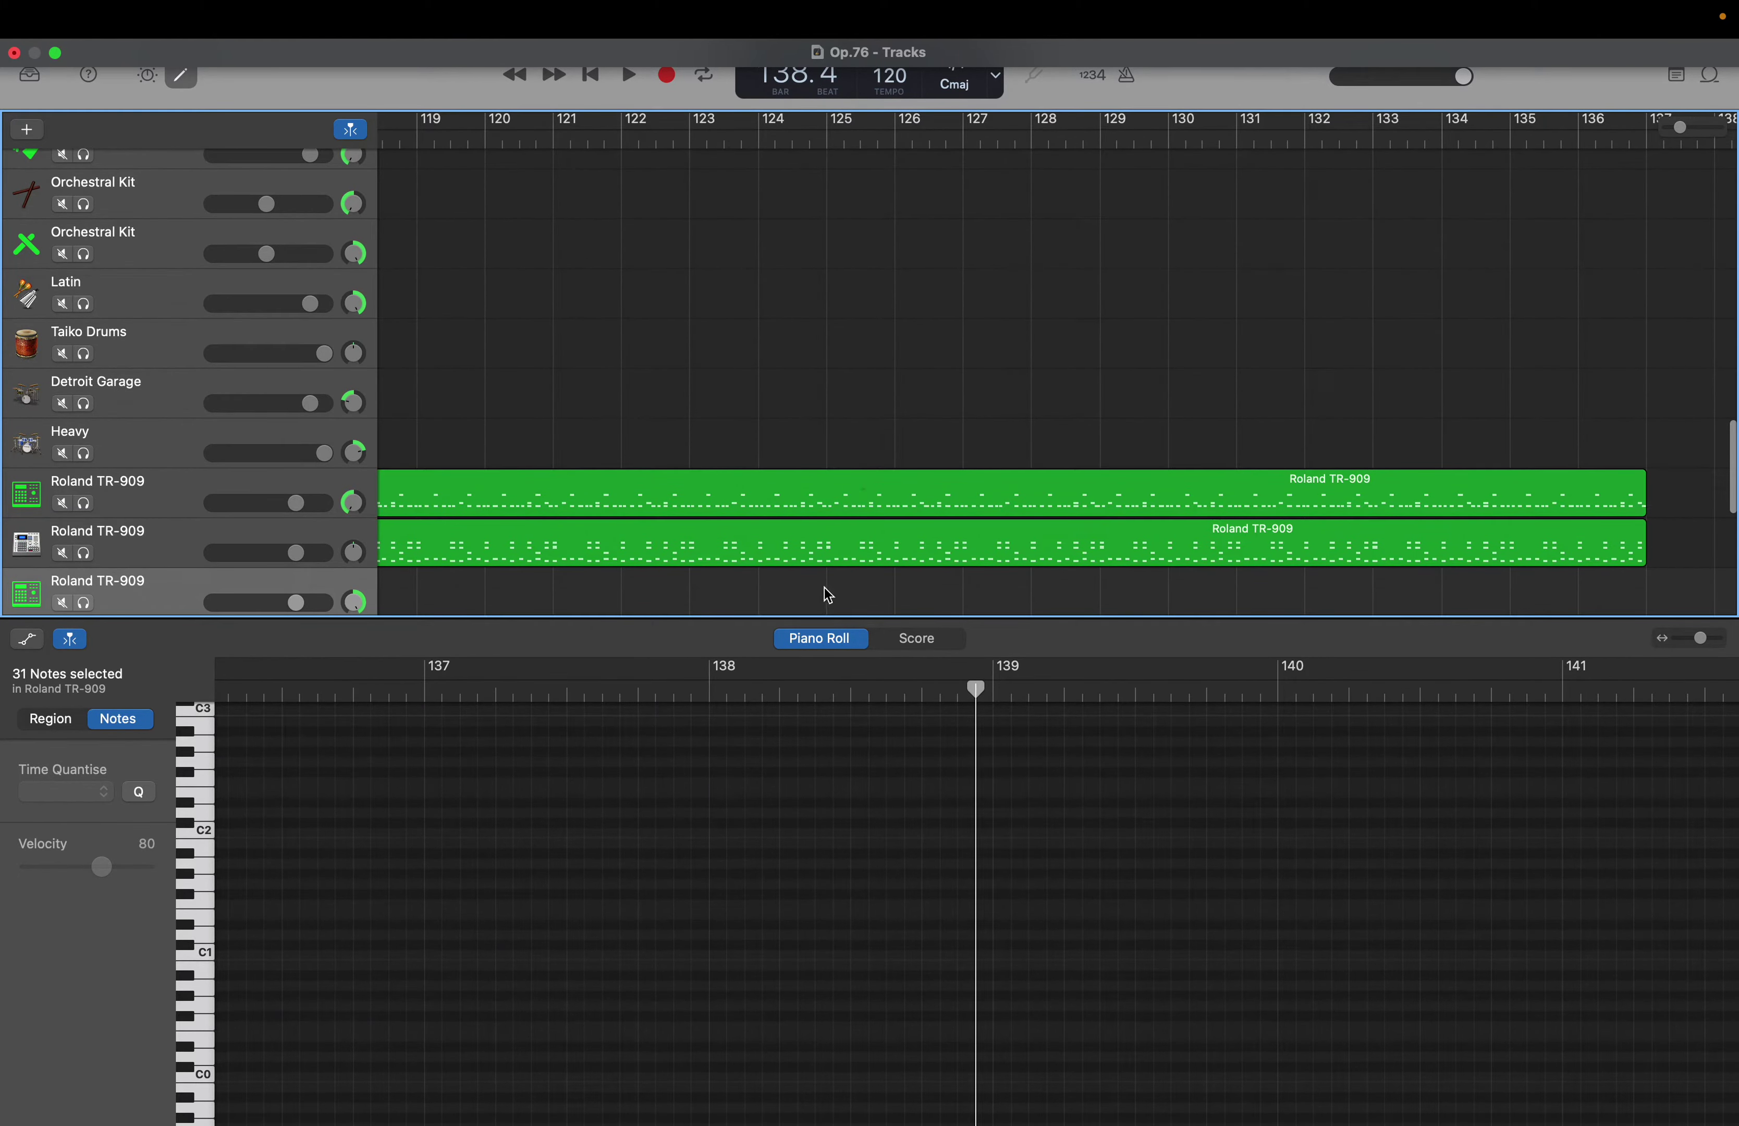
scroll(786, 548, "left", 20)
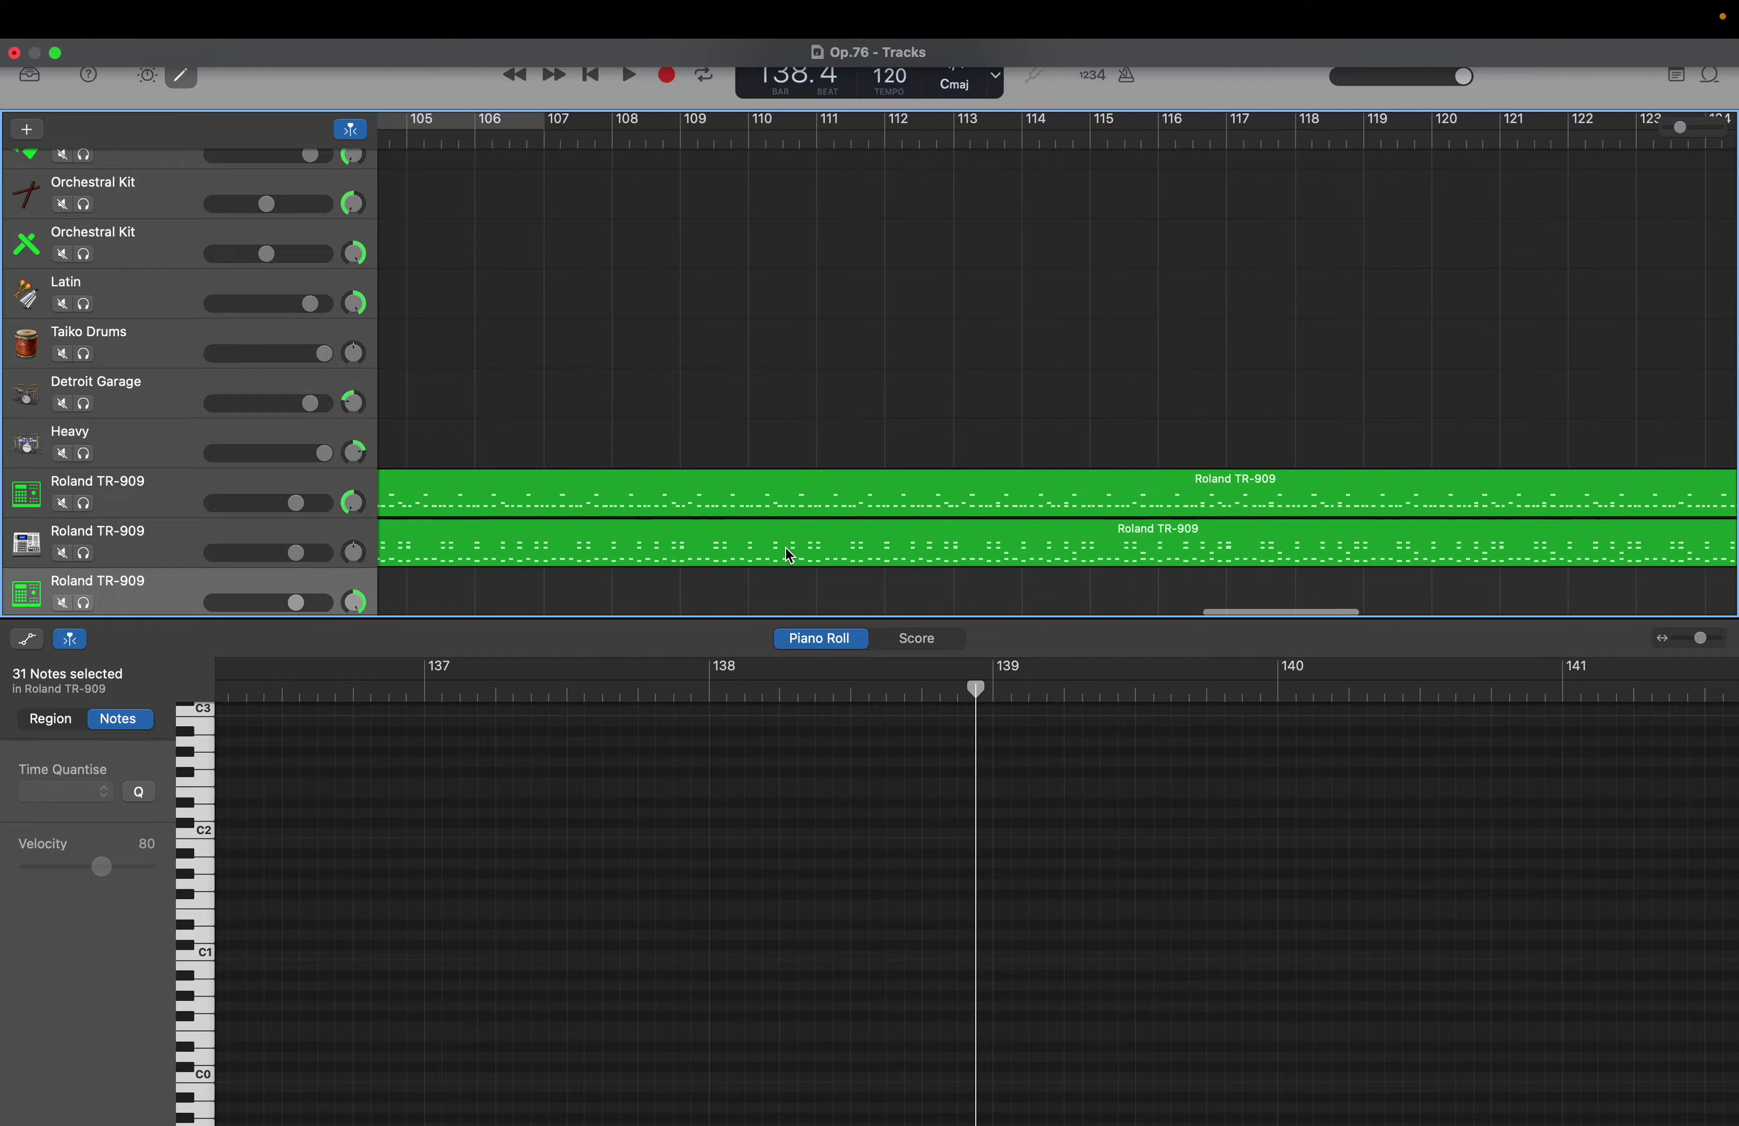
scroll(790, 556, "left", 3)
right_click(765, 807)
left_click(1281, 807)
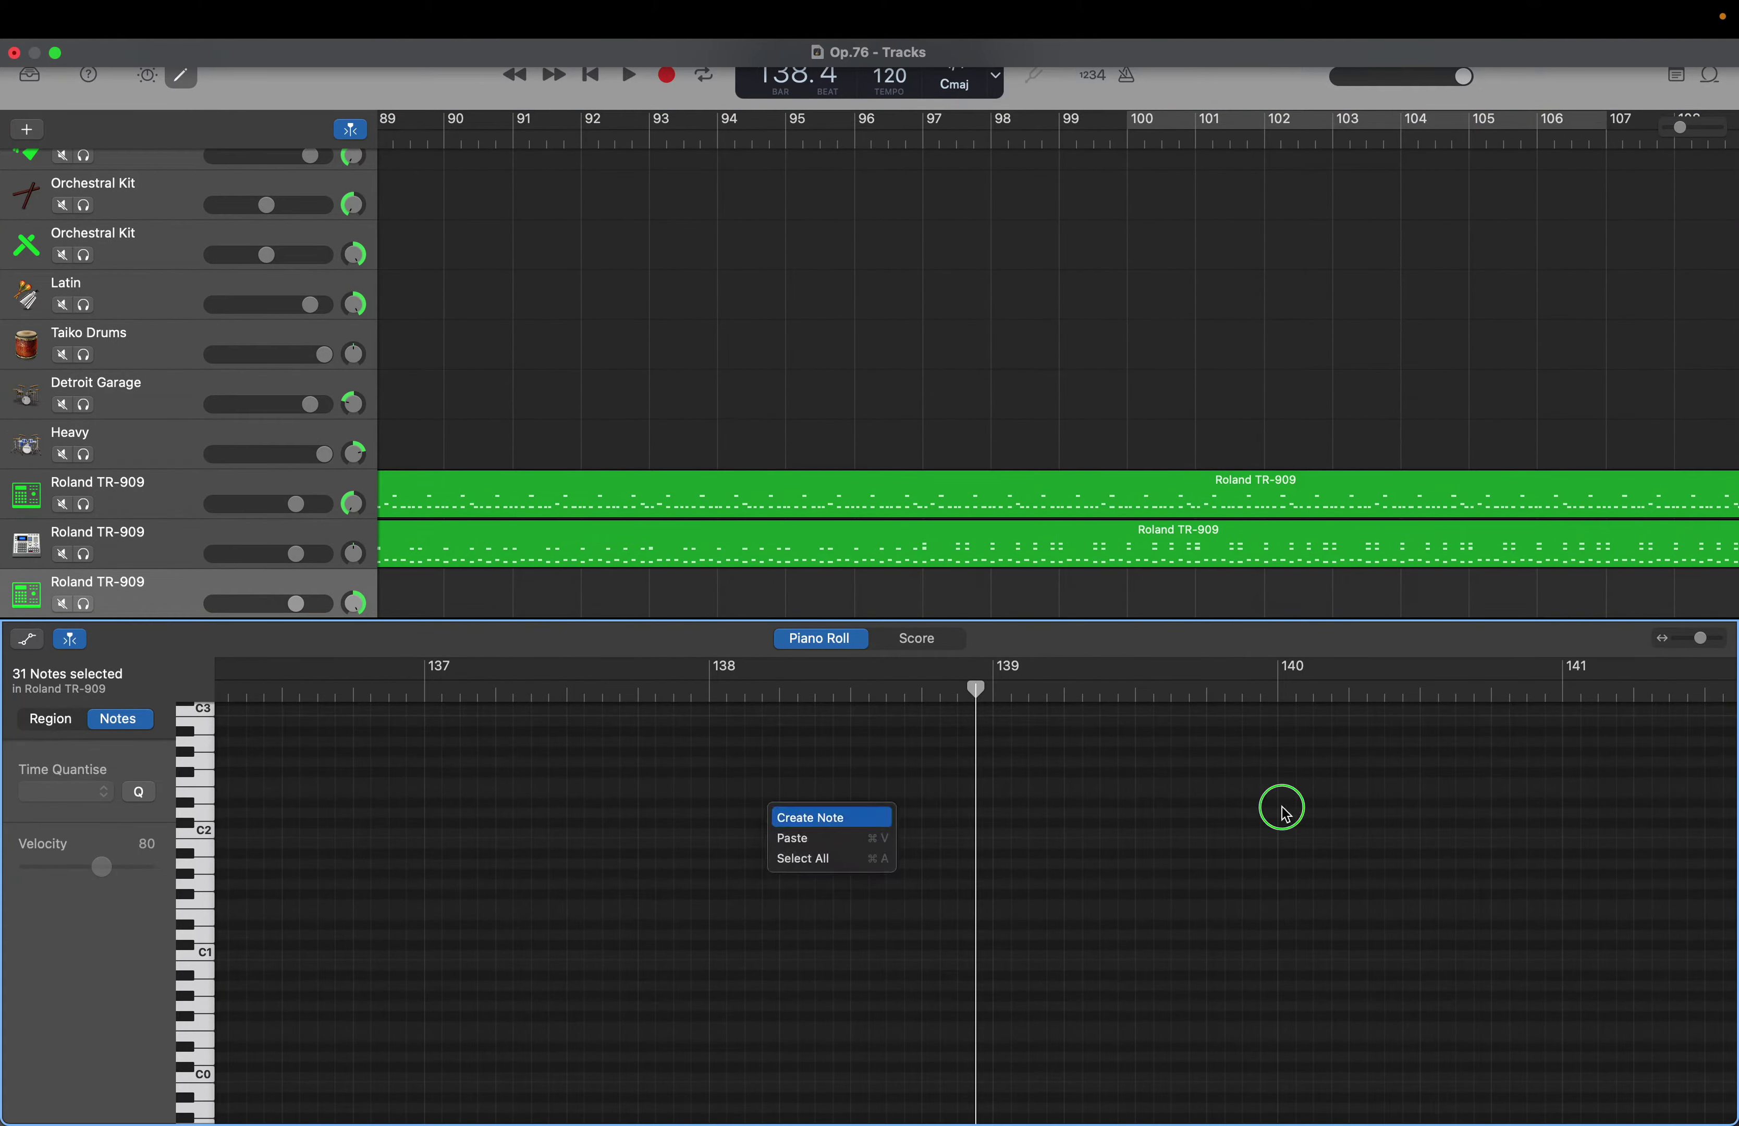
Undo the region deletion and the last D1 note paste on the third Roland TR-909 track
scroll(1281, 807, "left", 5)
scroll(977, 910, "left", 20)
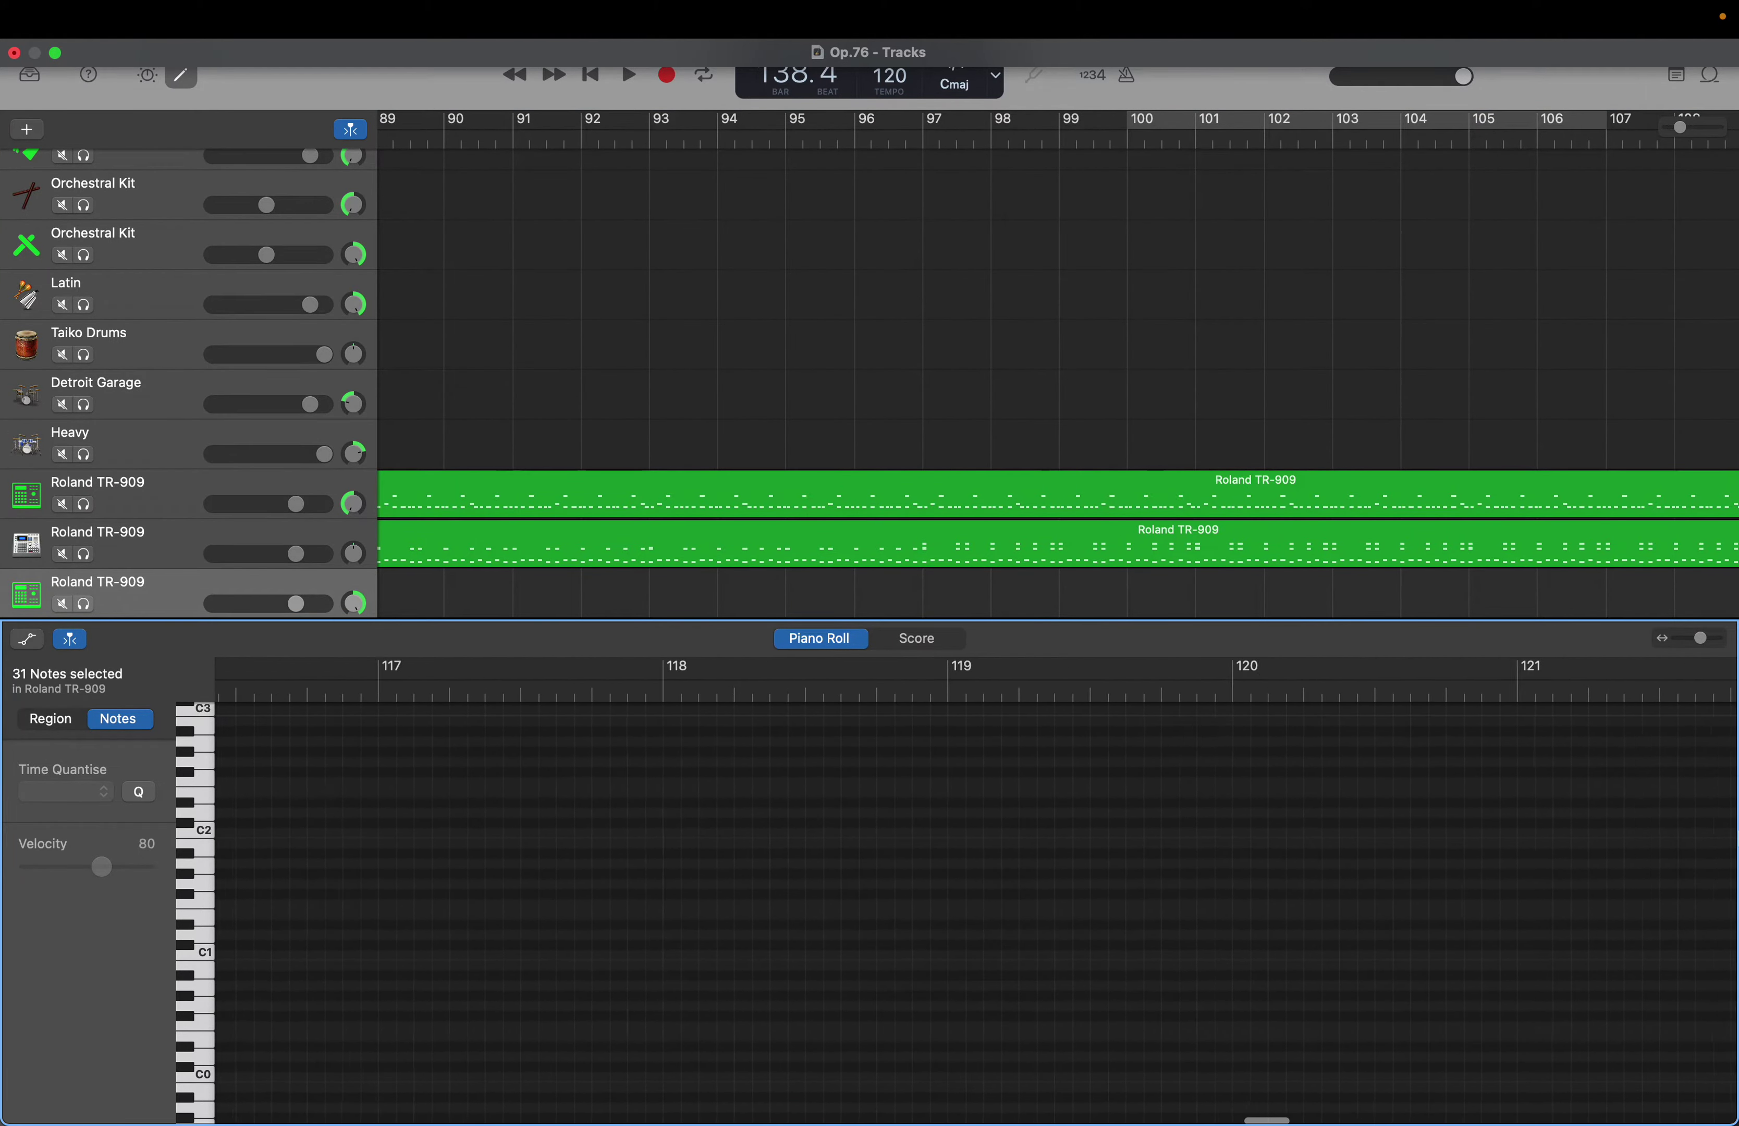
scroll(977, 910, "left", 20)
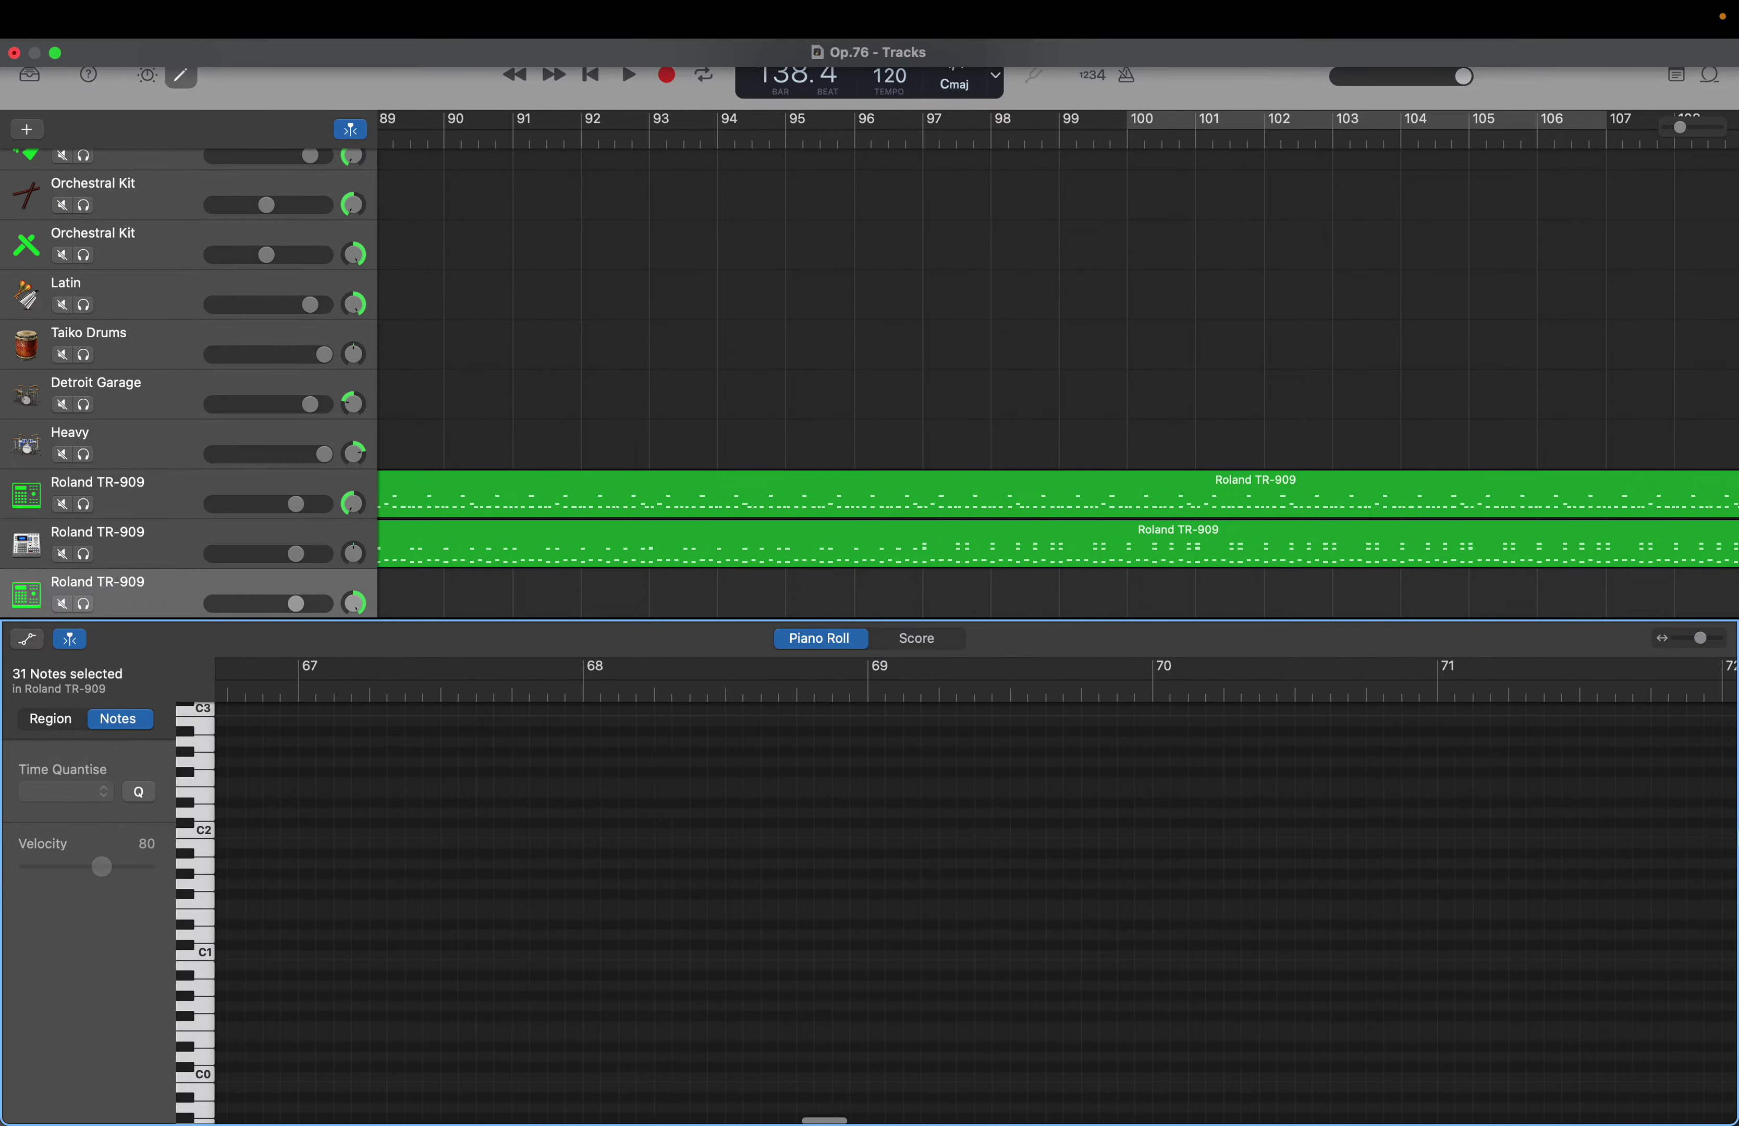
scroll(977, 910, "up", 10)
scroll(977, 910, "up", 5)
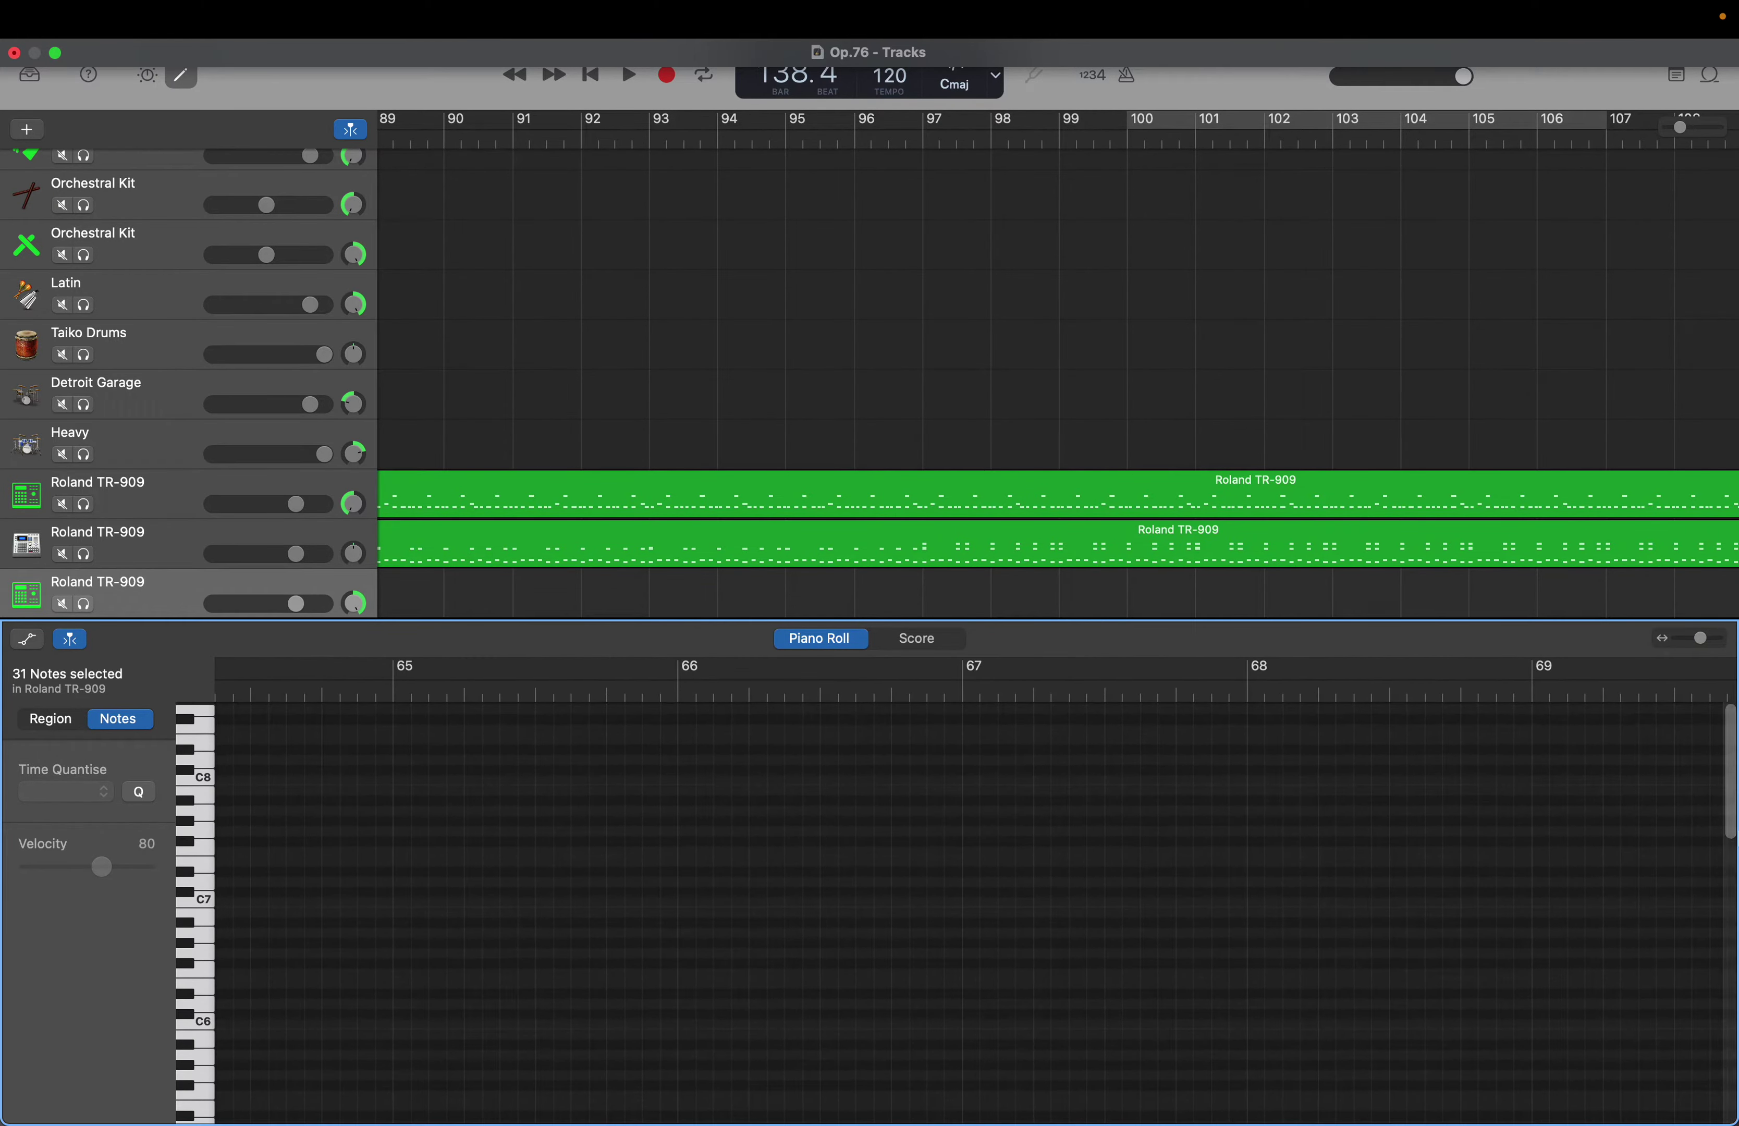
scroll(976, 910, "left", 3)
scroll(977, 911, "down", 10)
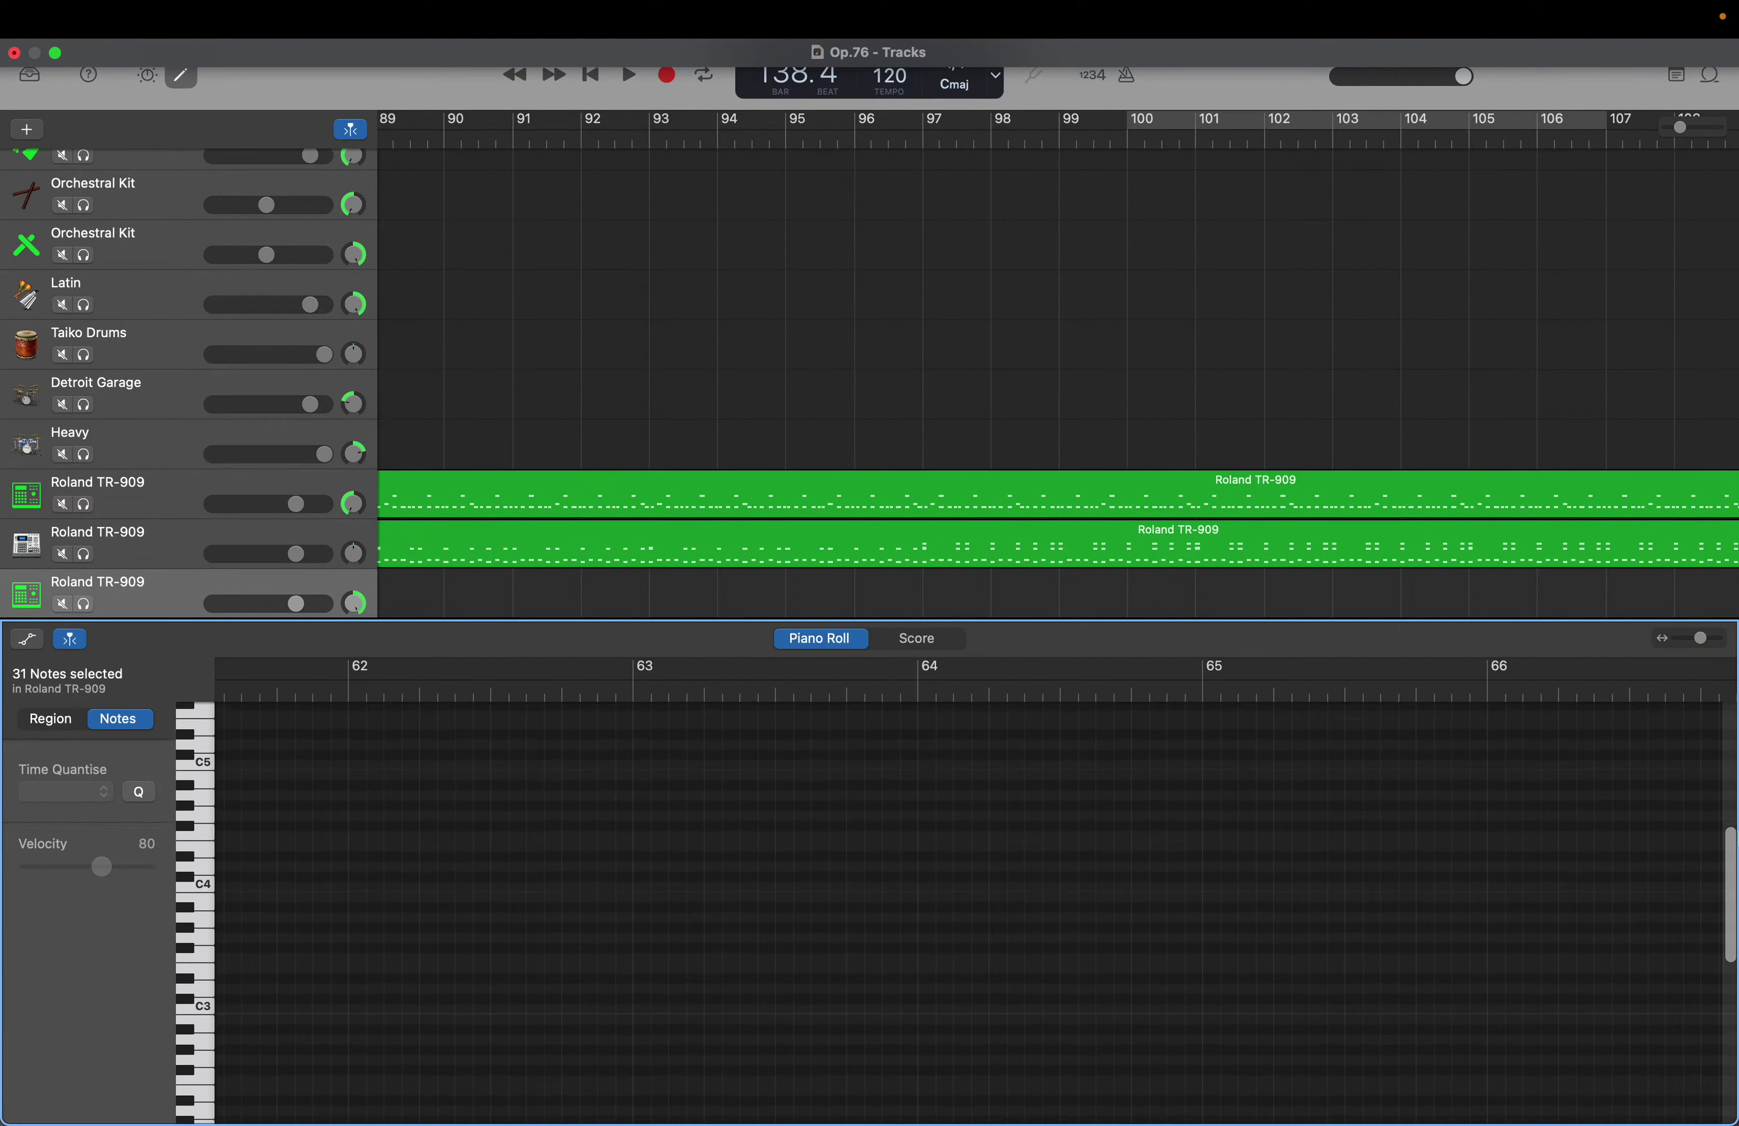
scroll(976, 910, "down", 8)
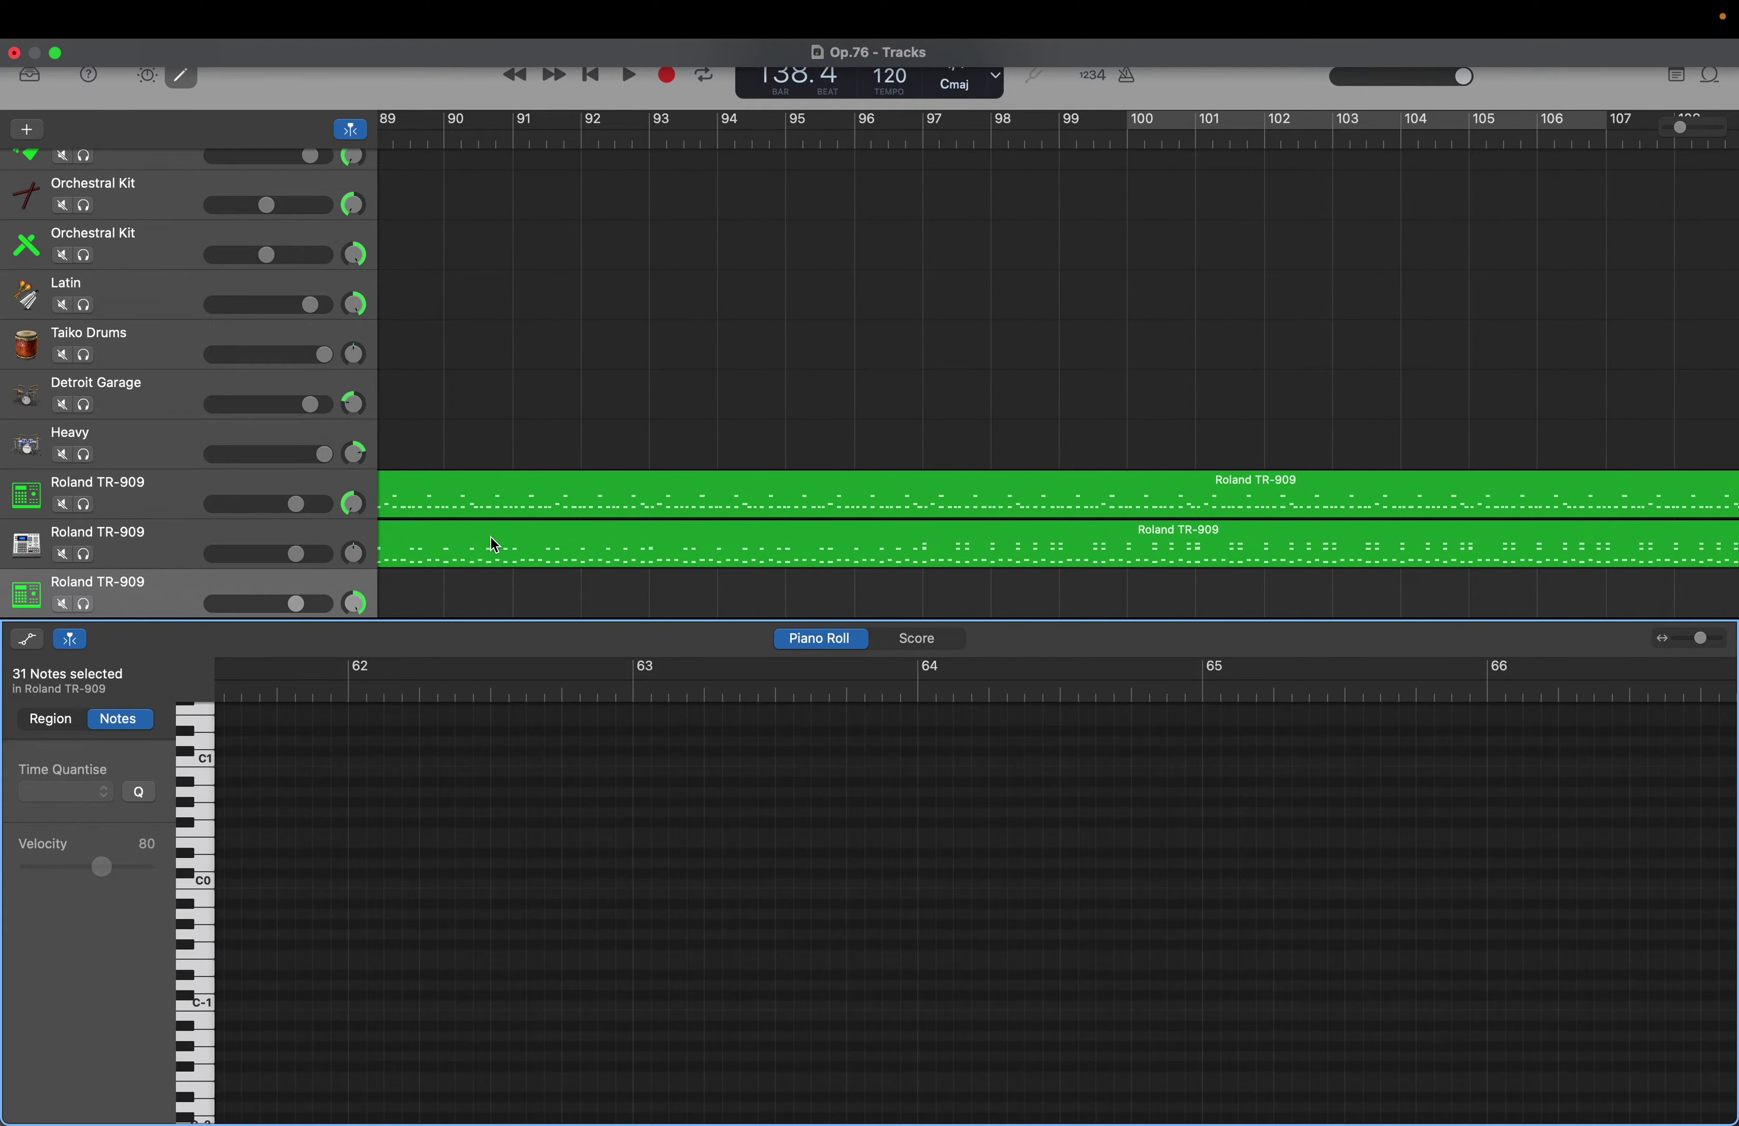
scroll(727, 613, "right", 10)
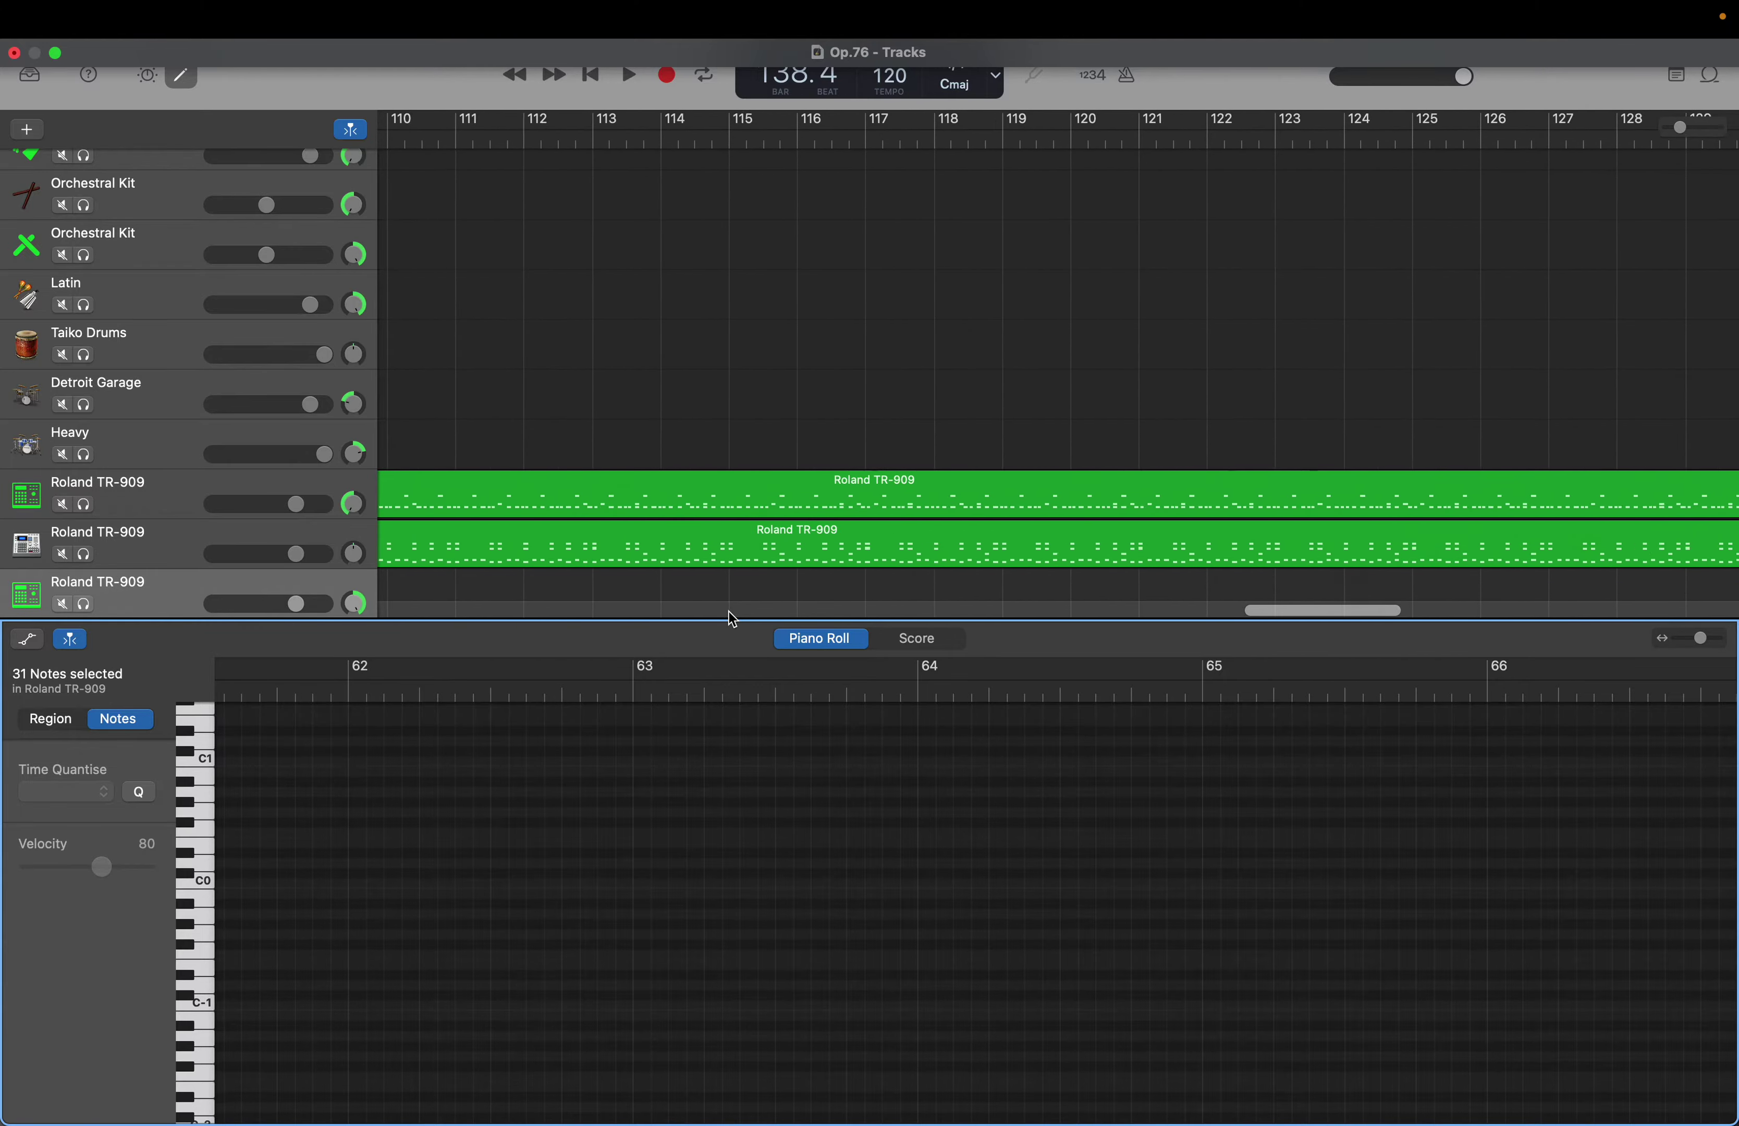
scroll(731, 619, "right", 12)
scroll(732, 619, "down", 2)
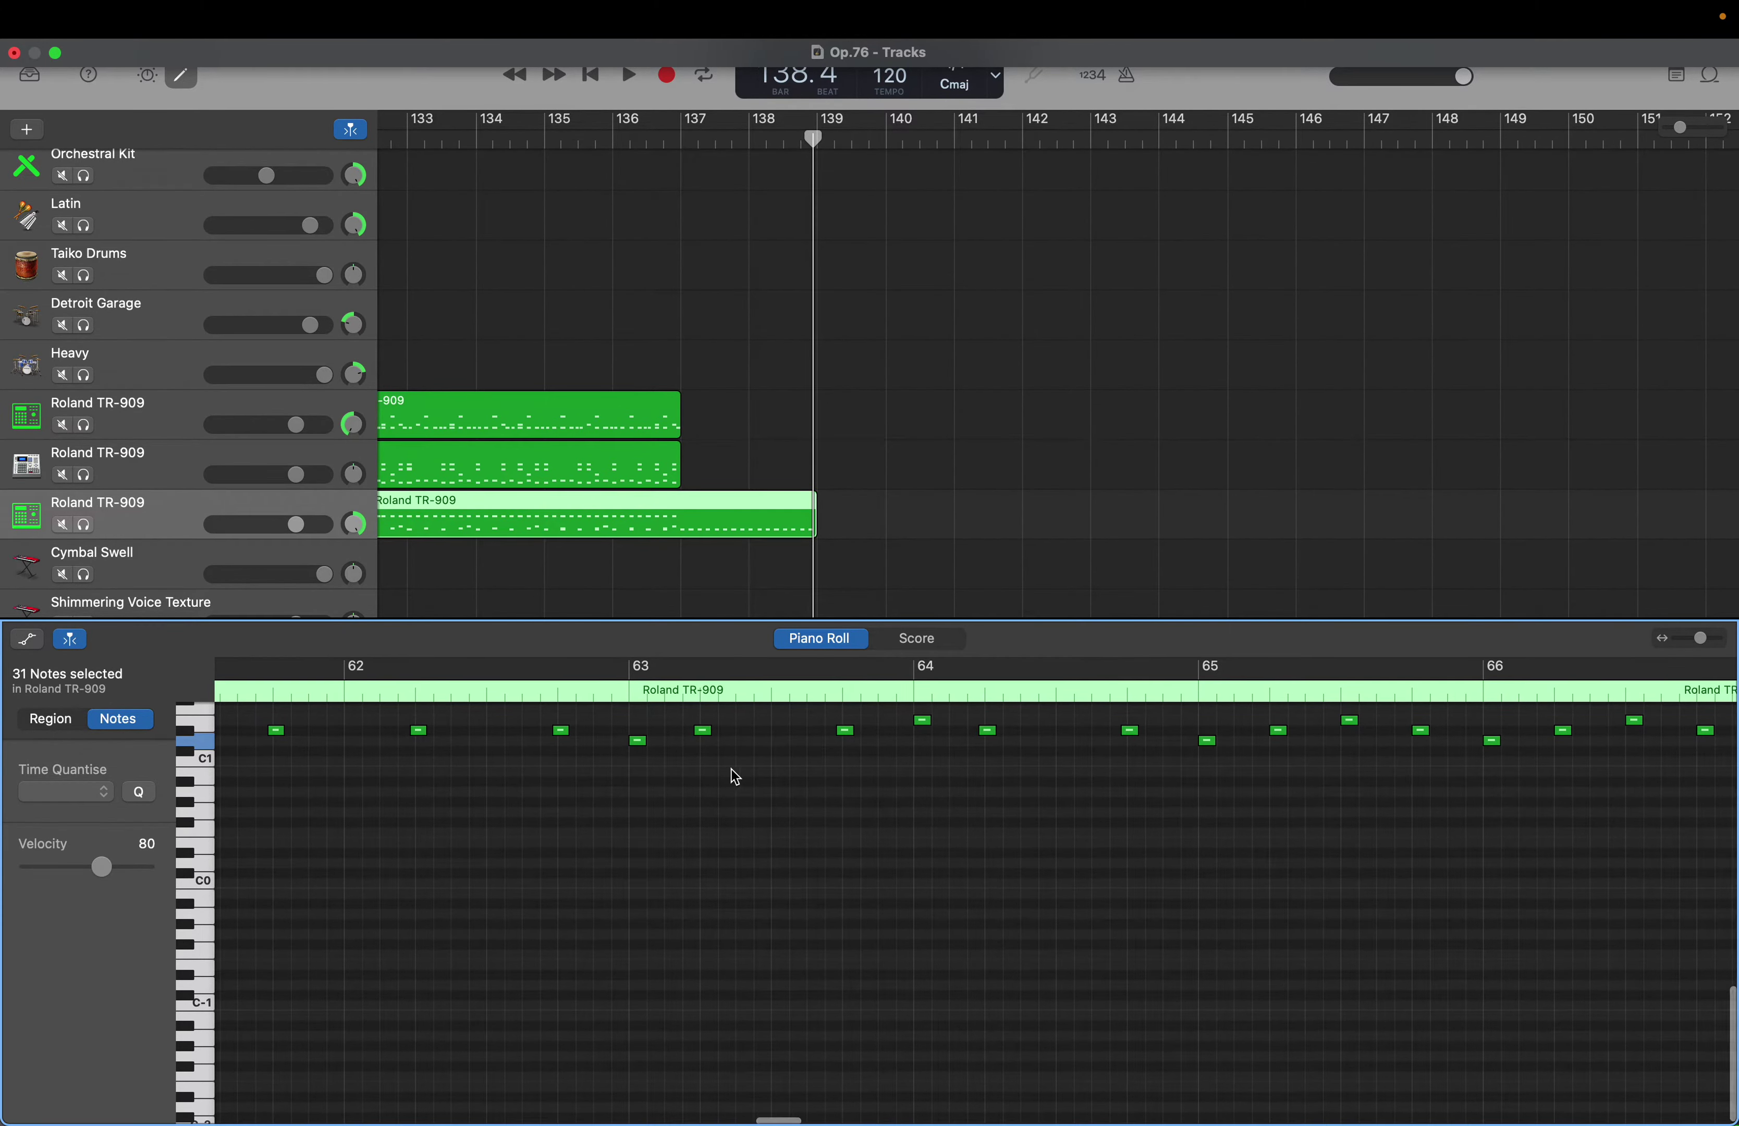
scroll(733, 761, "right", 5)
scroll(735, 774, "up", 3)
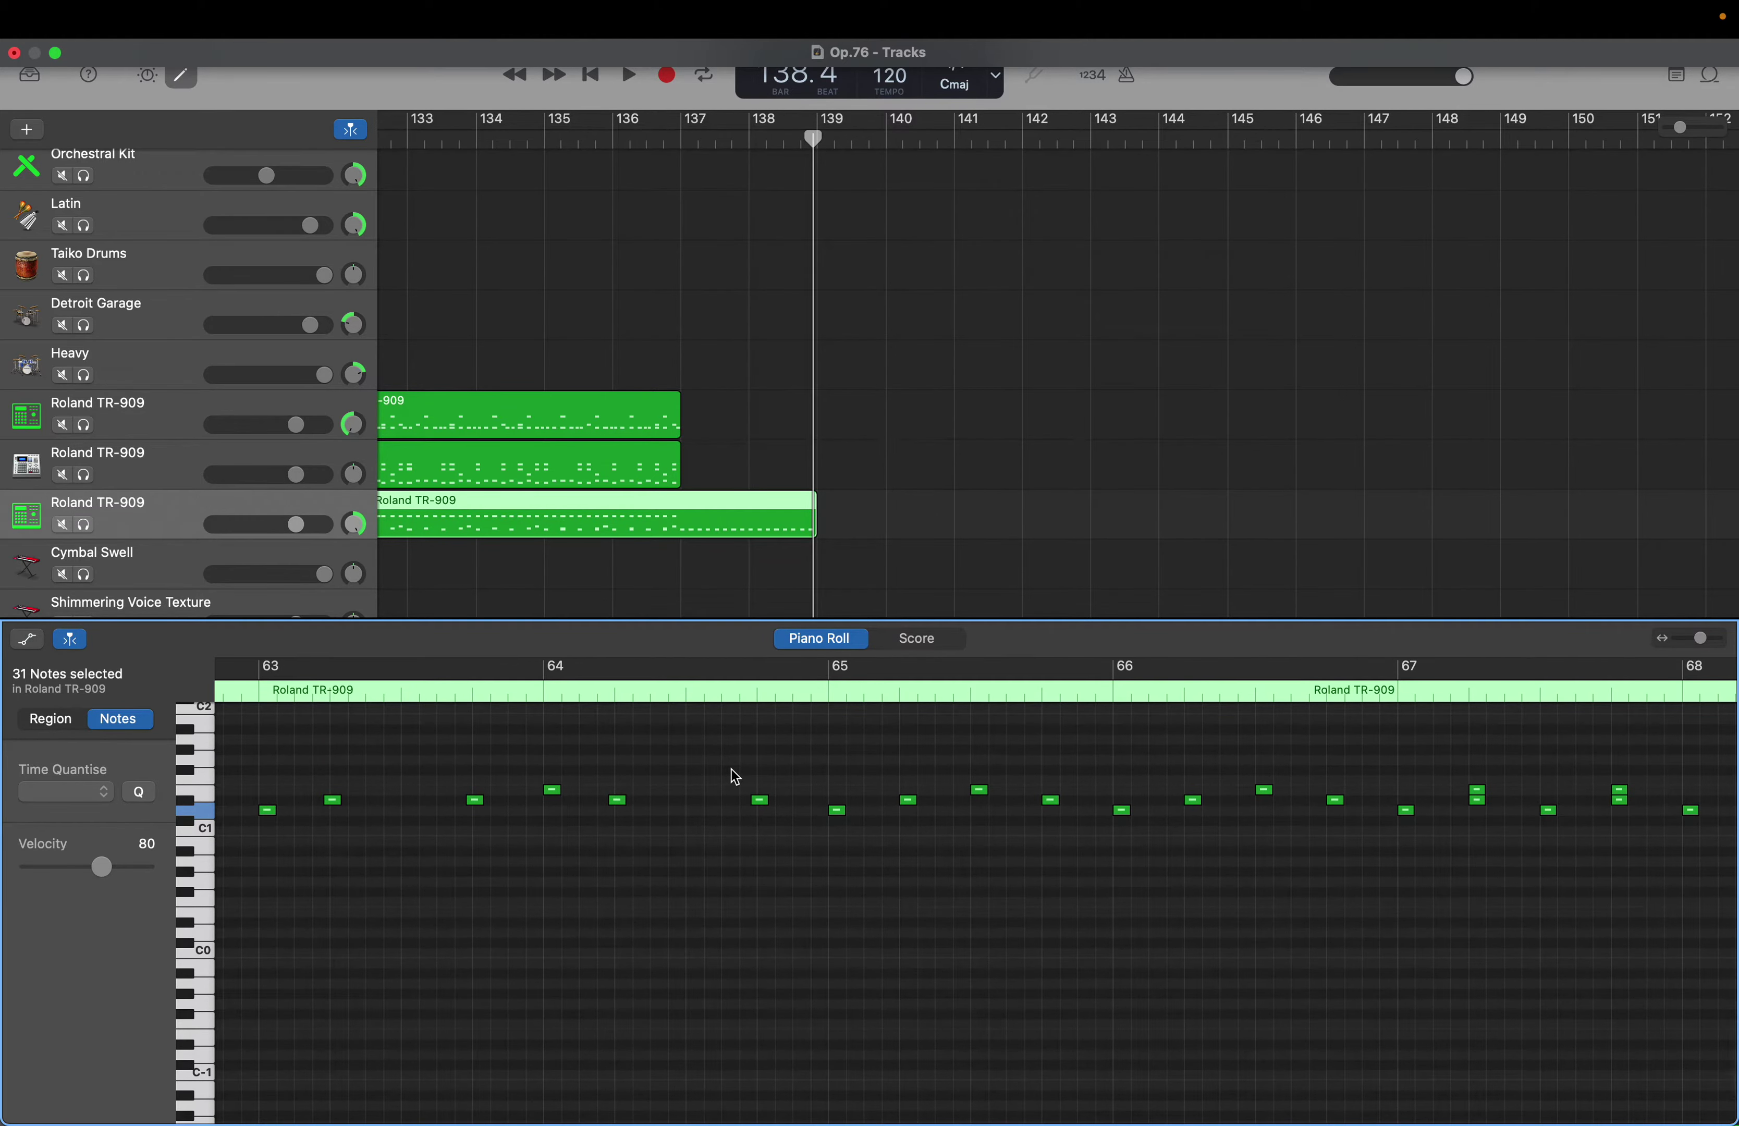
key("super+z")
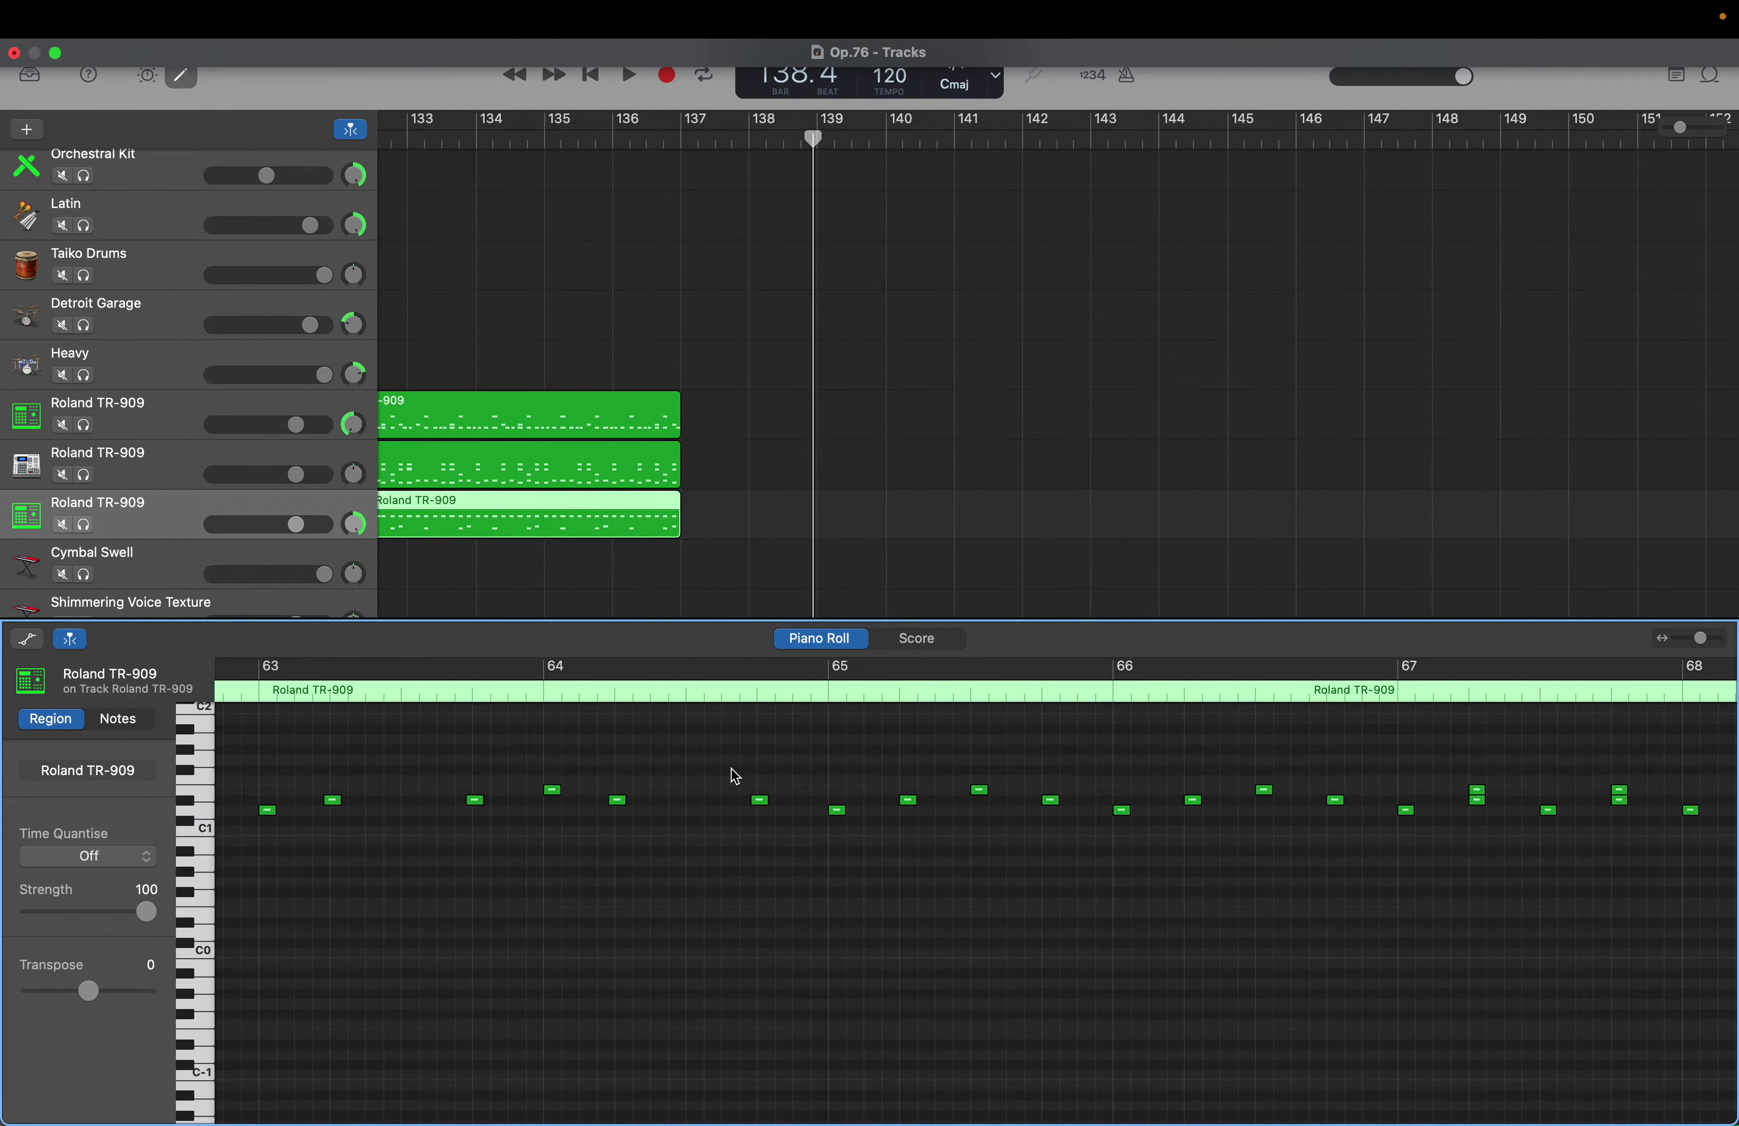
Delete the D1 note at the start of bar 63 and the E1 note at bar 64 in the third Roland TR-909 track
scroll(733, 773, "left", 15)
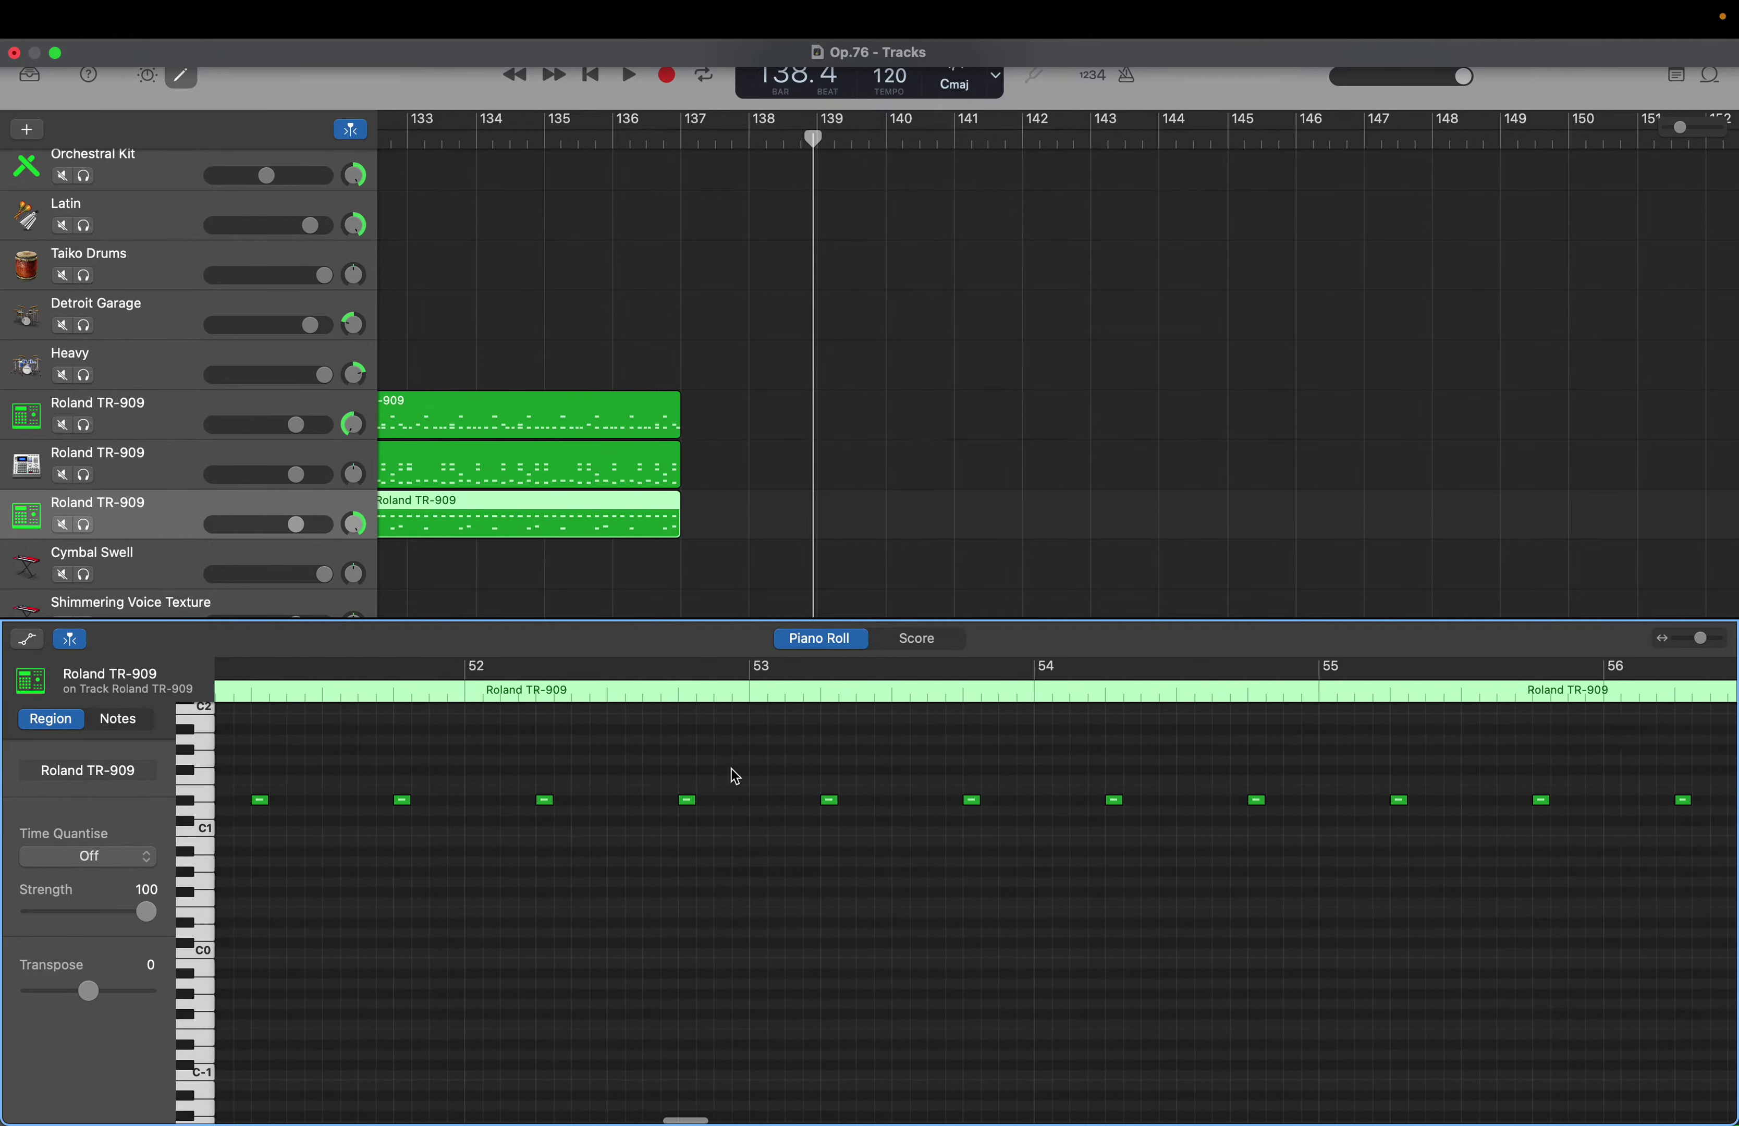
scroll(731, 770, "right", 10)
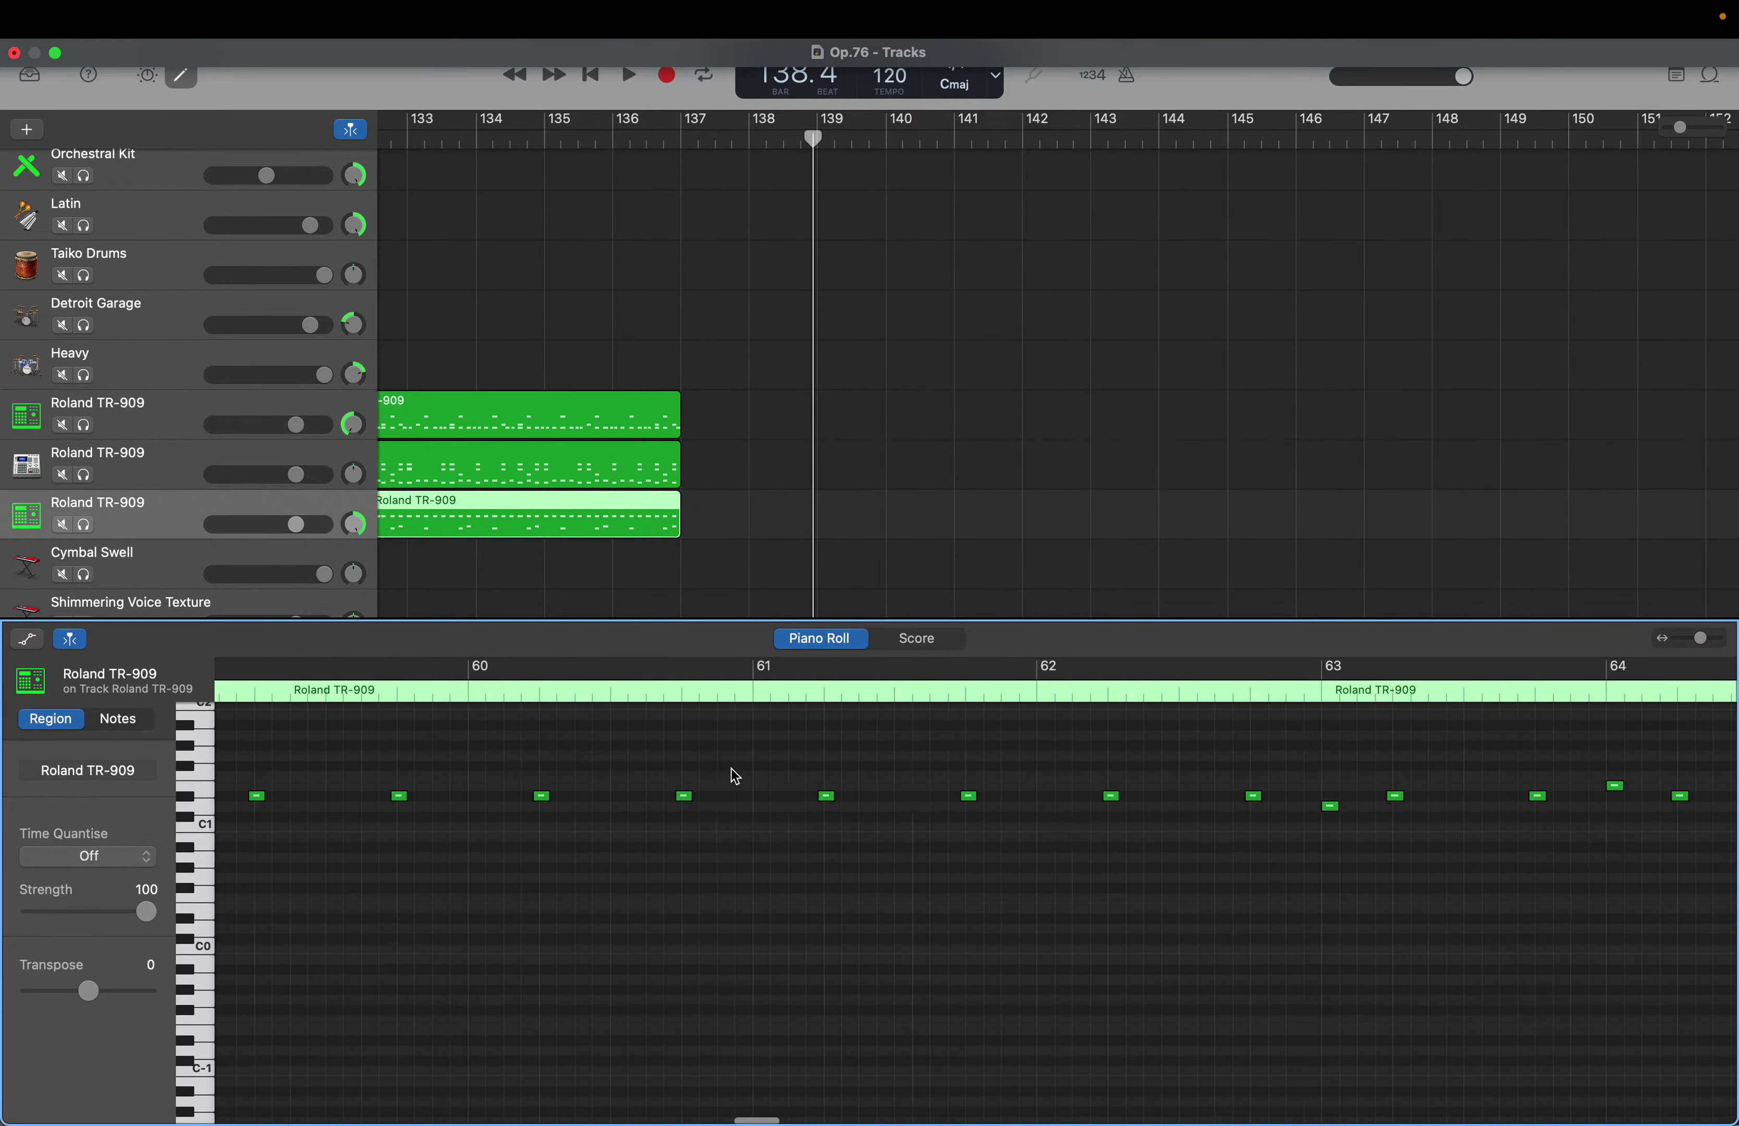
scroll(731, 770, "right", 3)
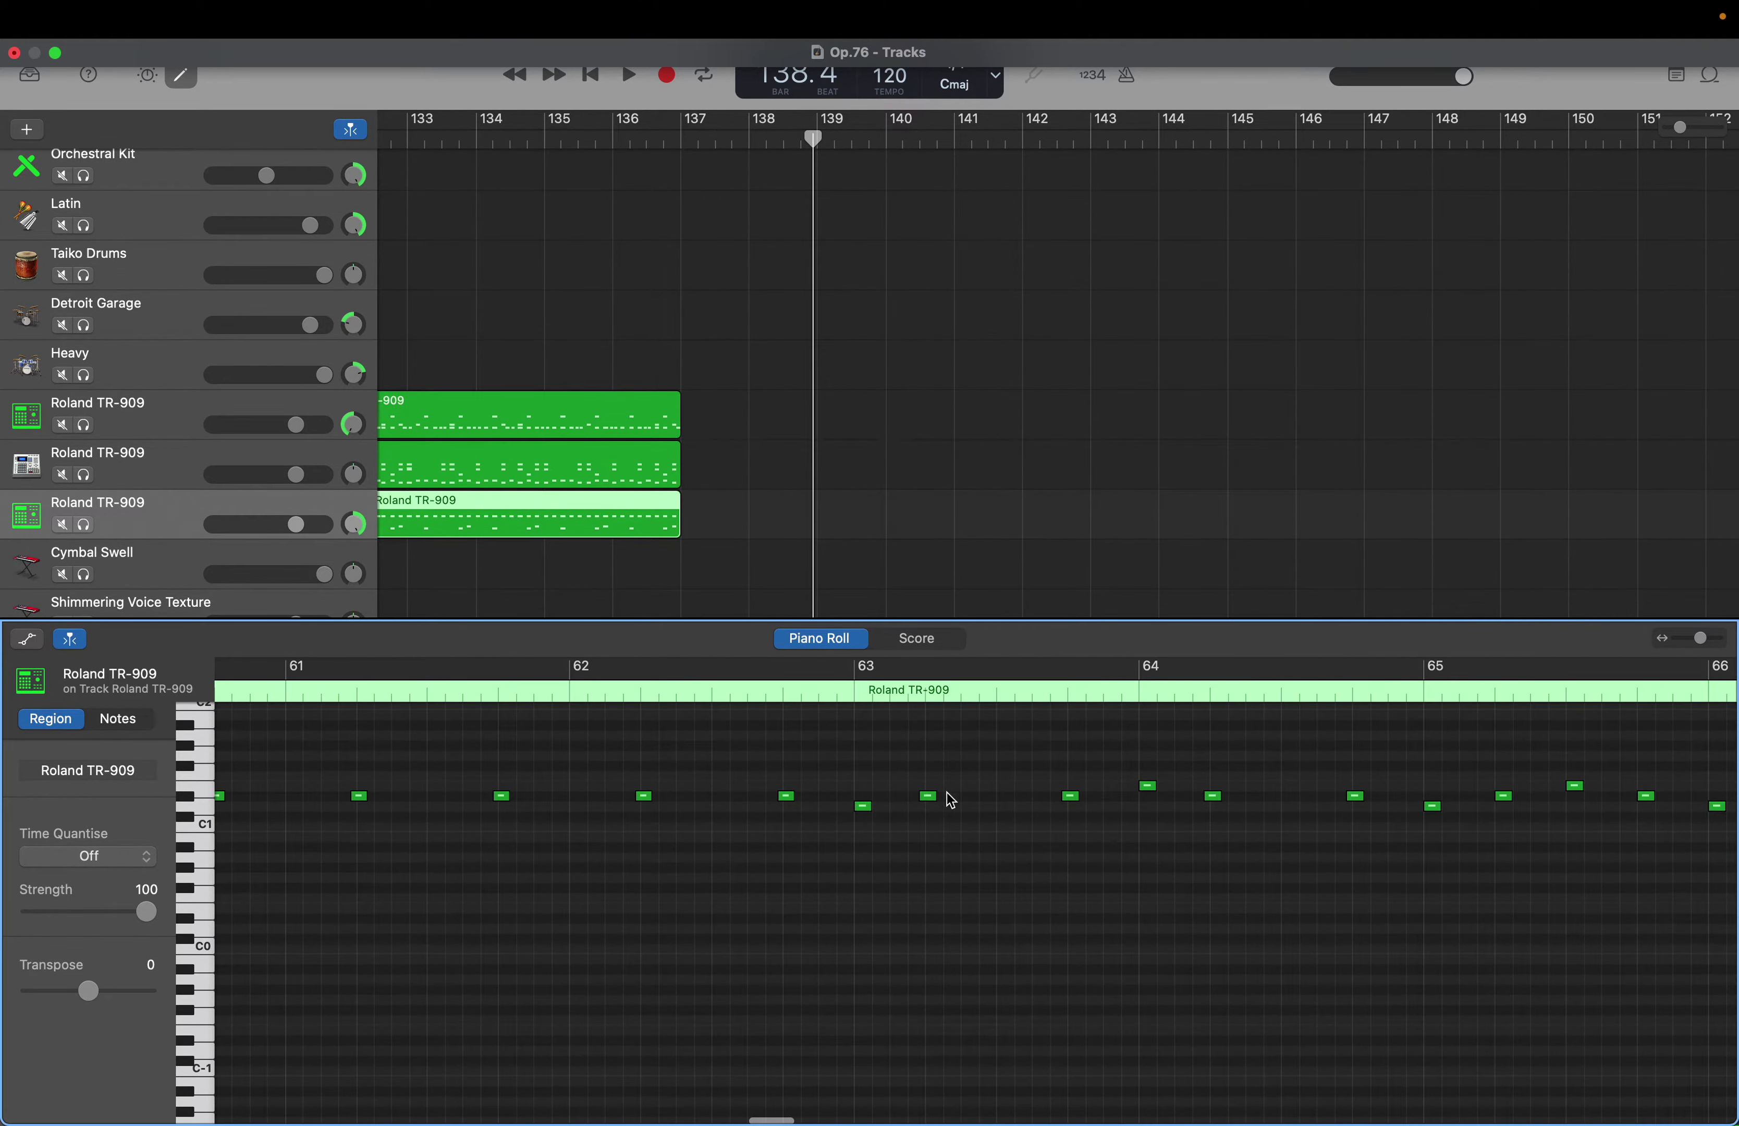
left_click(876, 814)
left_click(864, 809)
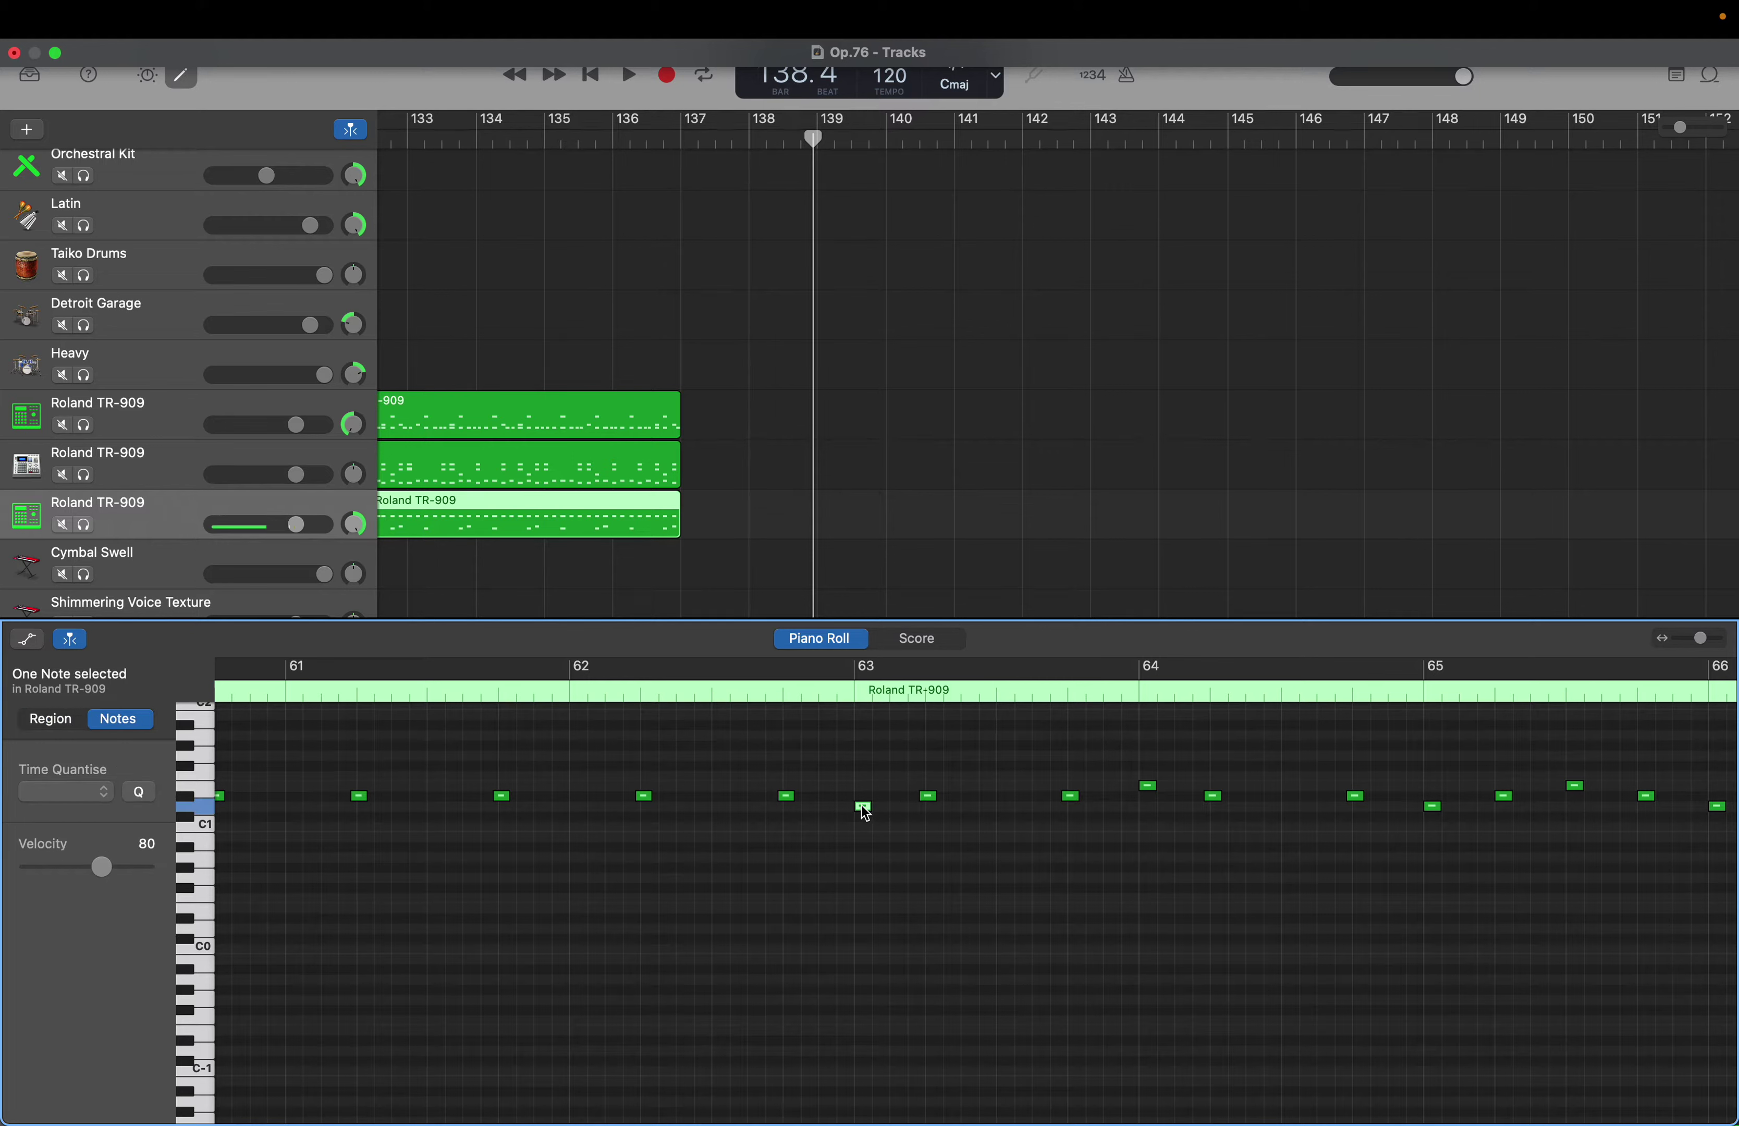
key("Delete")
left_click(1149, 789)
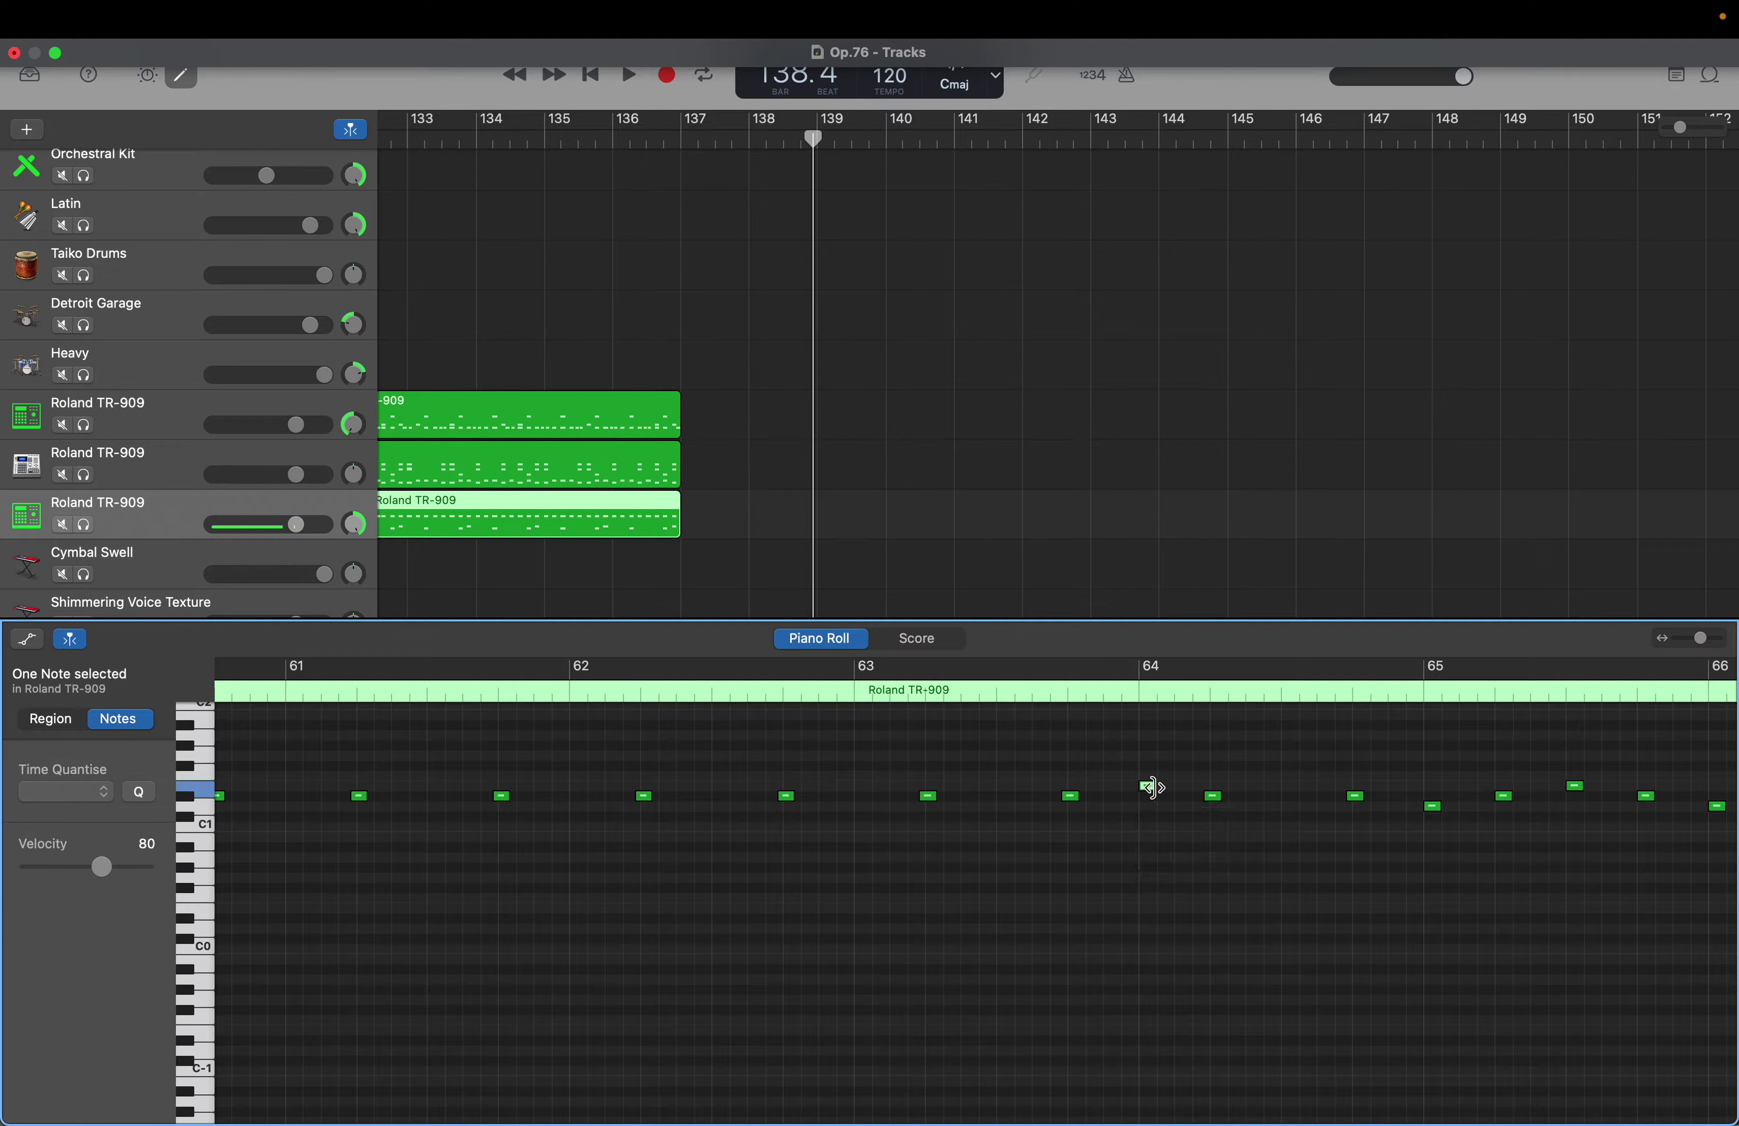
key("Delete")
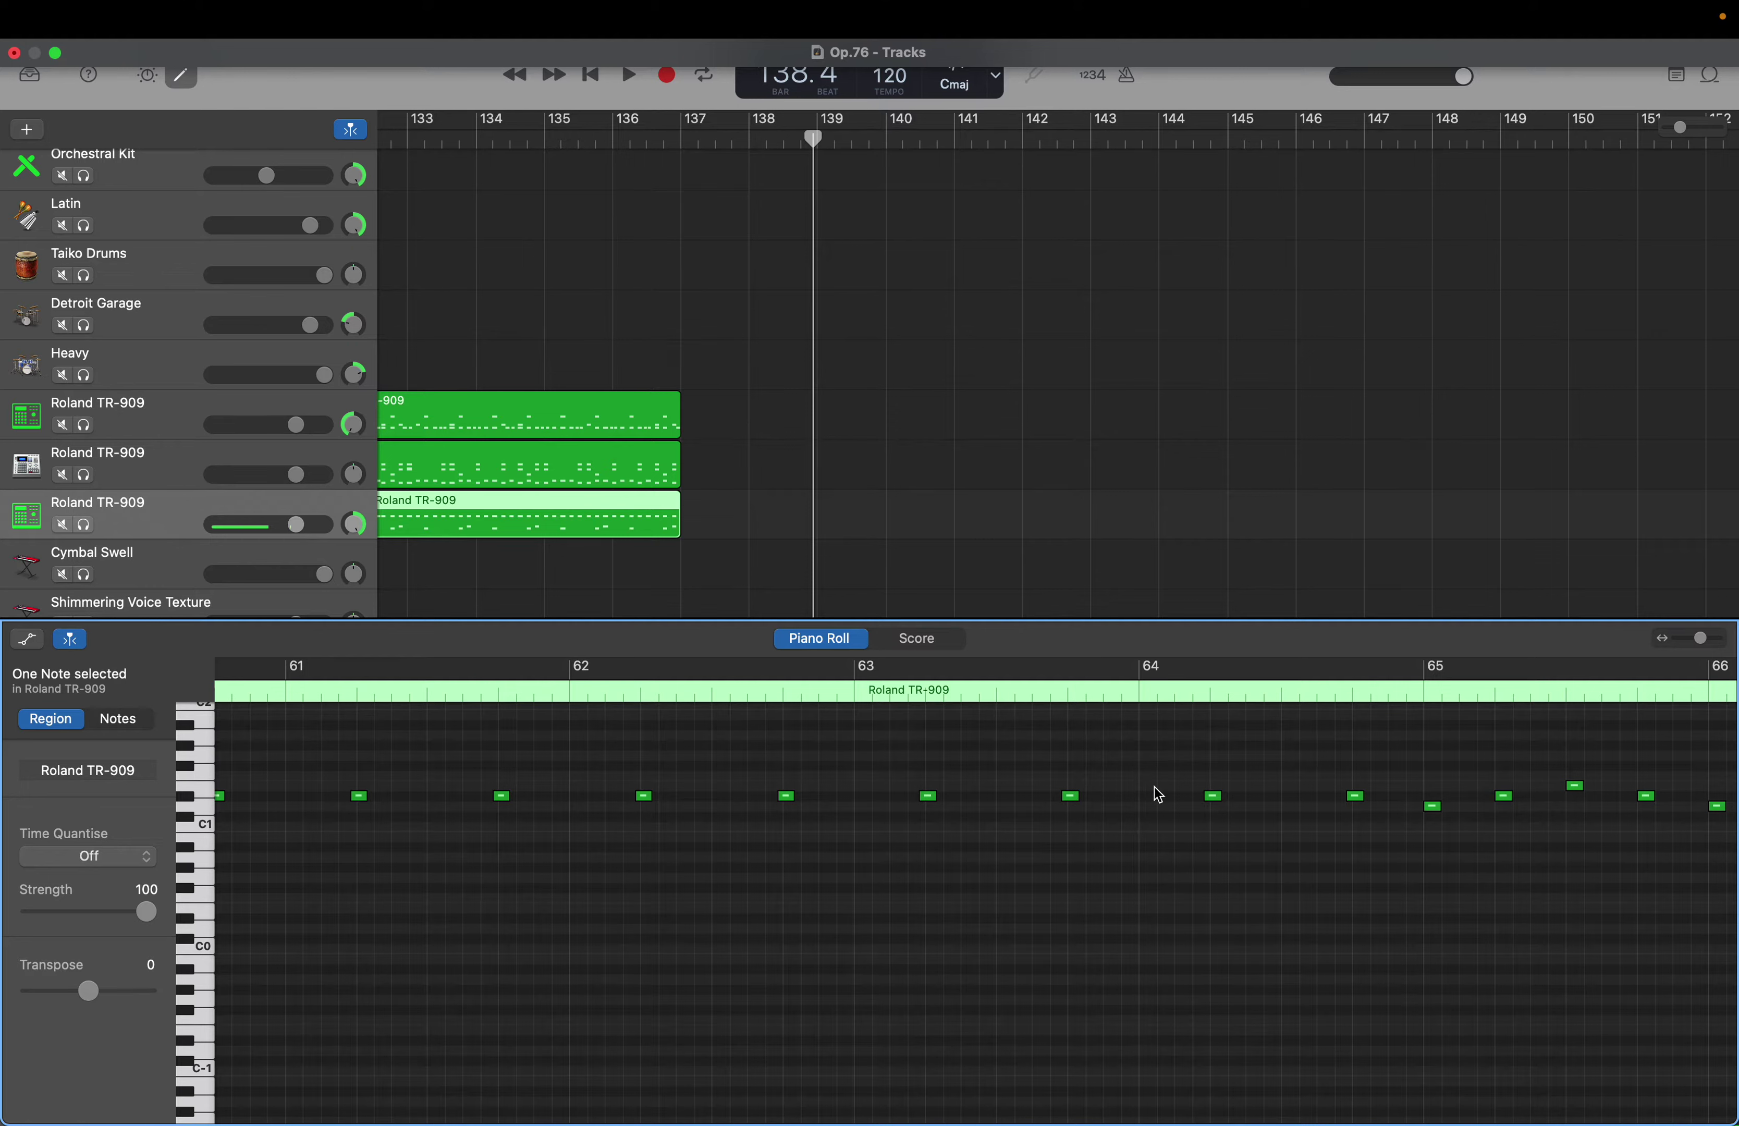
Delete the E1 note at the start of bar 63 and the D1 note at bar 64 in the first Roland TR-909 track
left_click(456, 403)
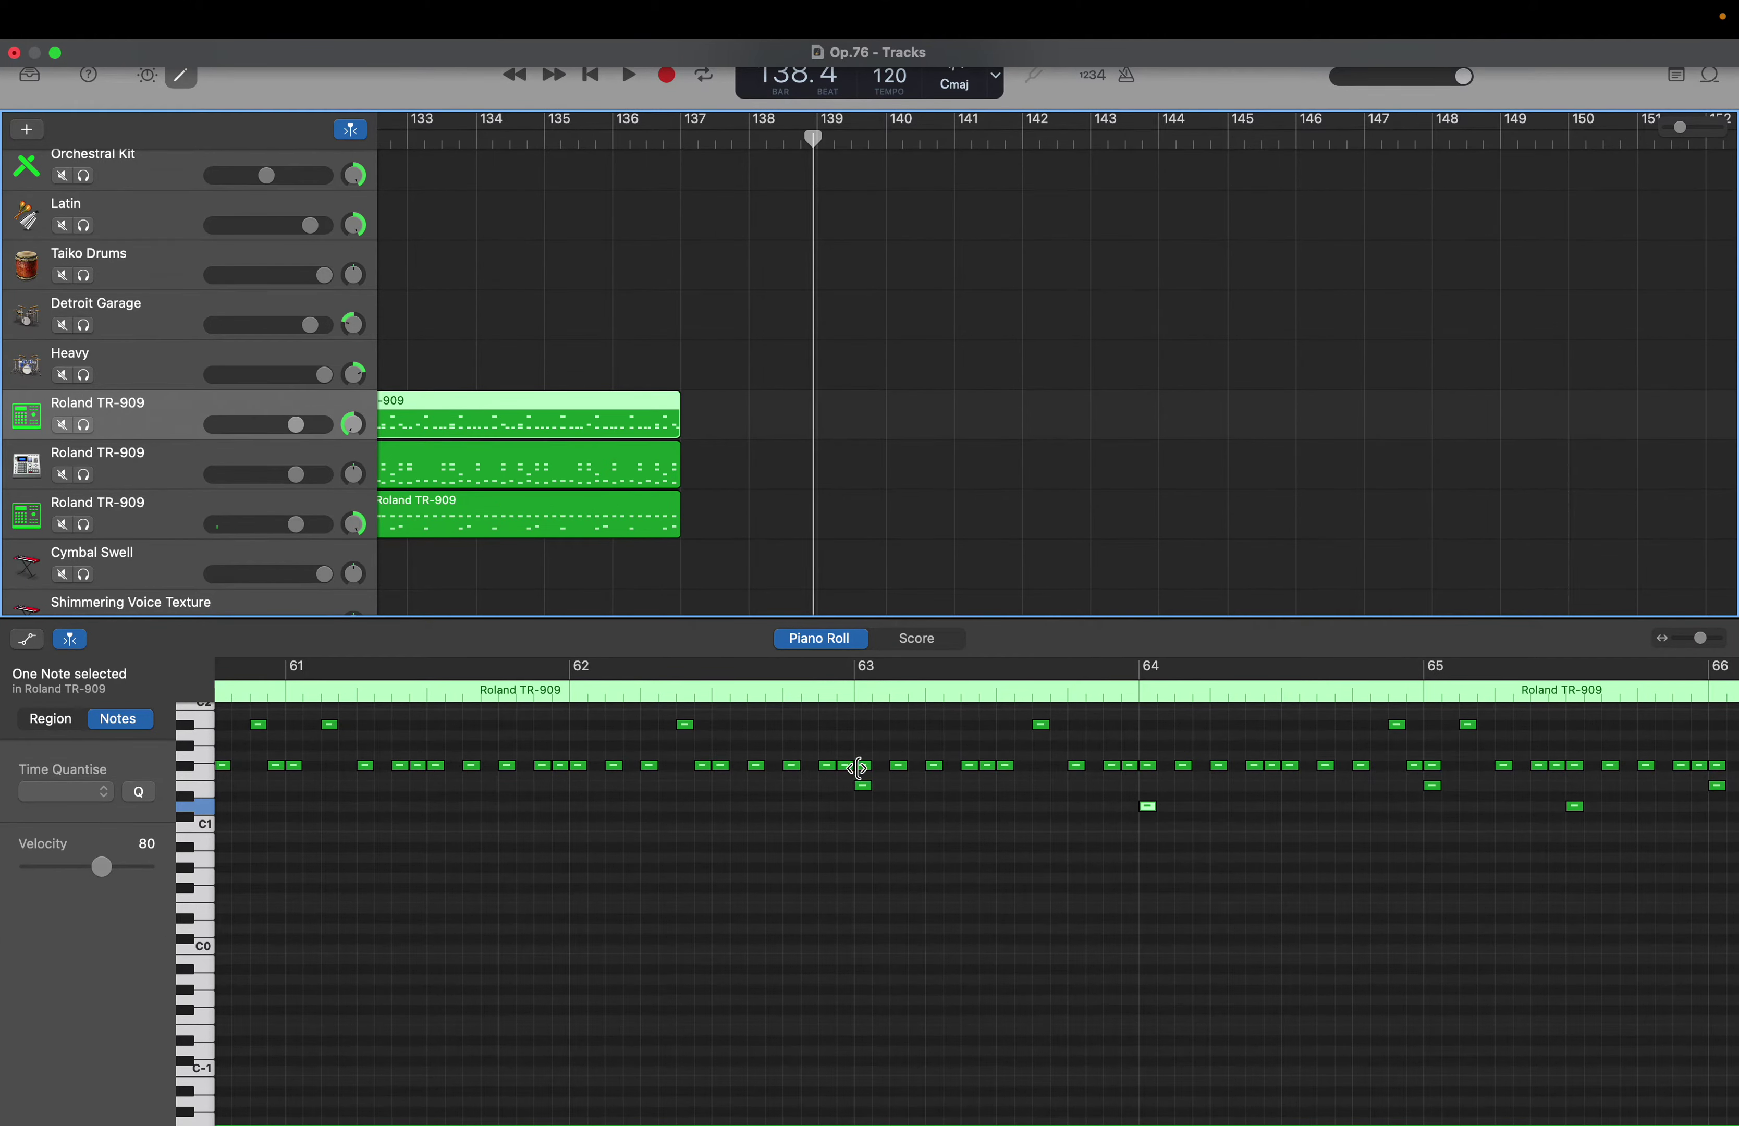
left_click(864, 787)
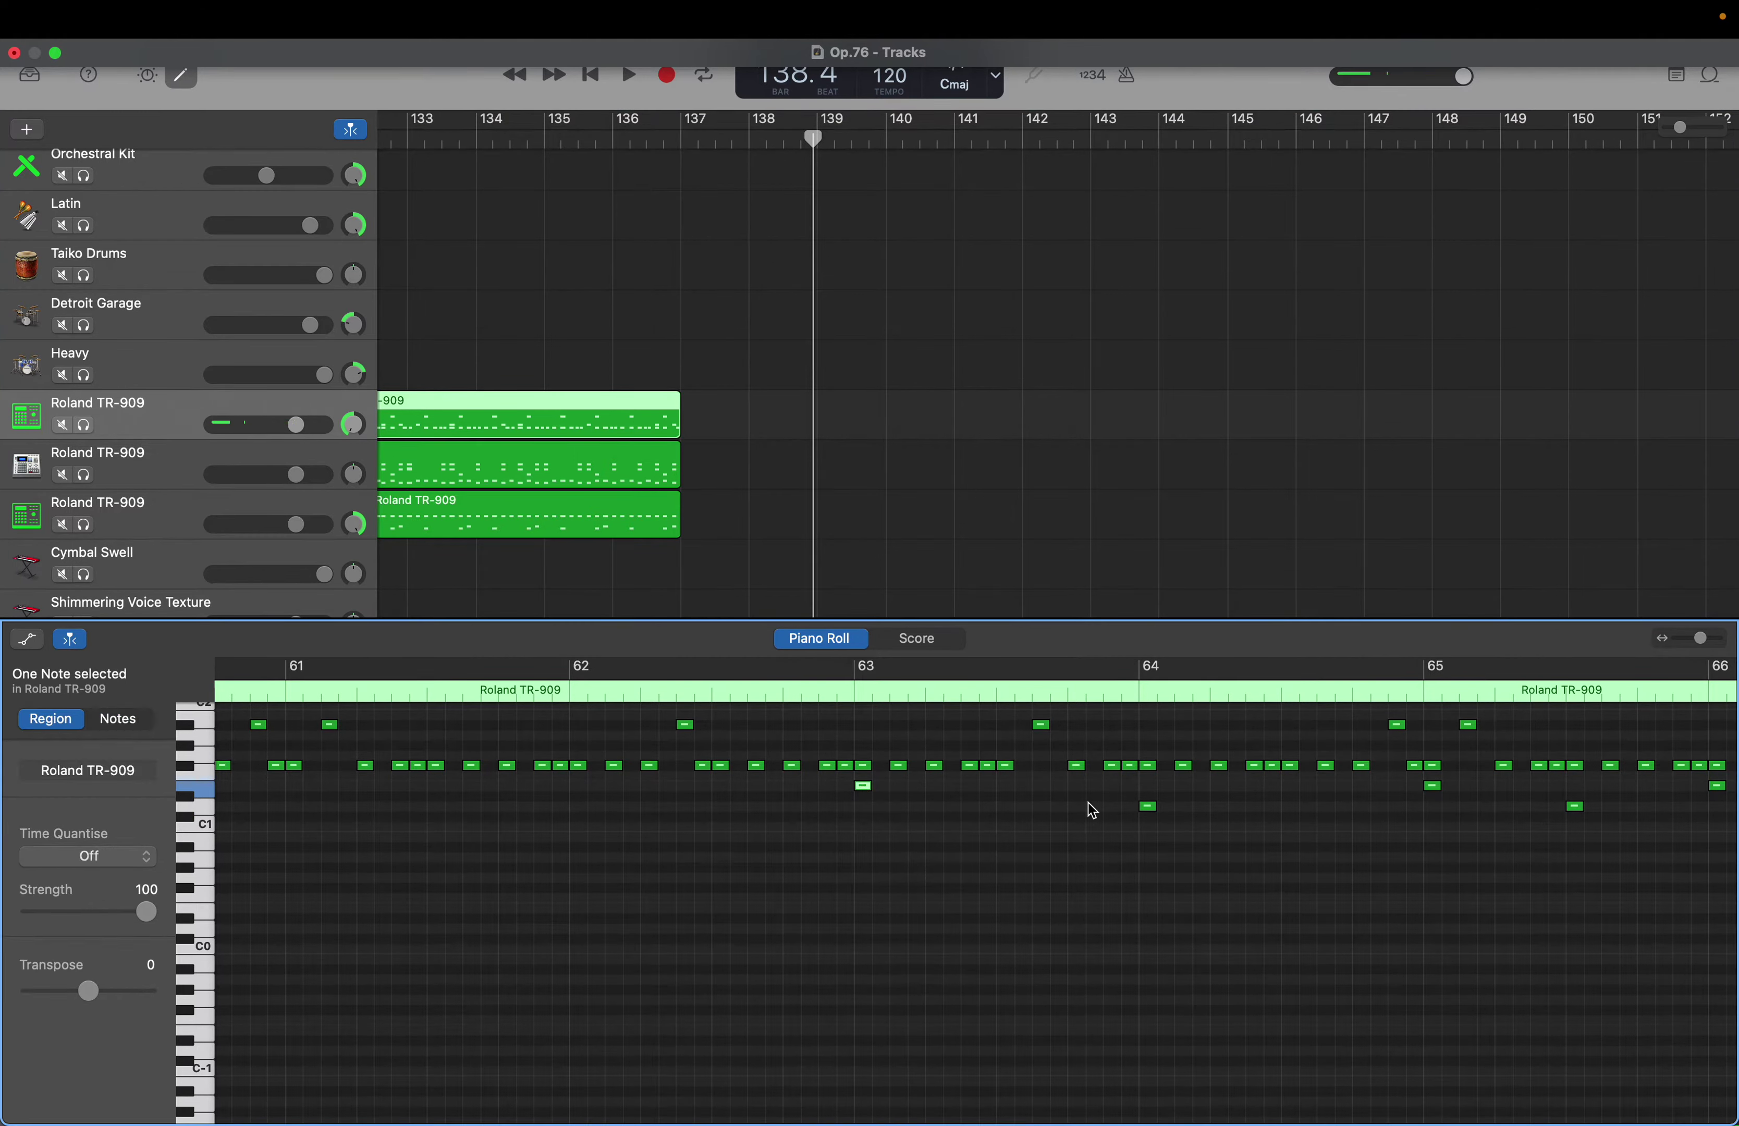
key("Delete")
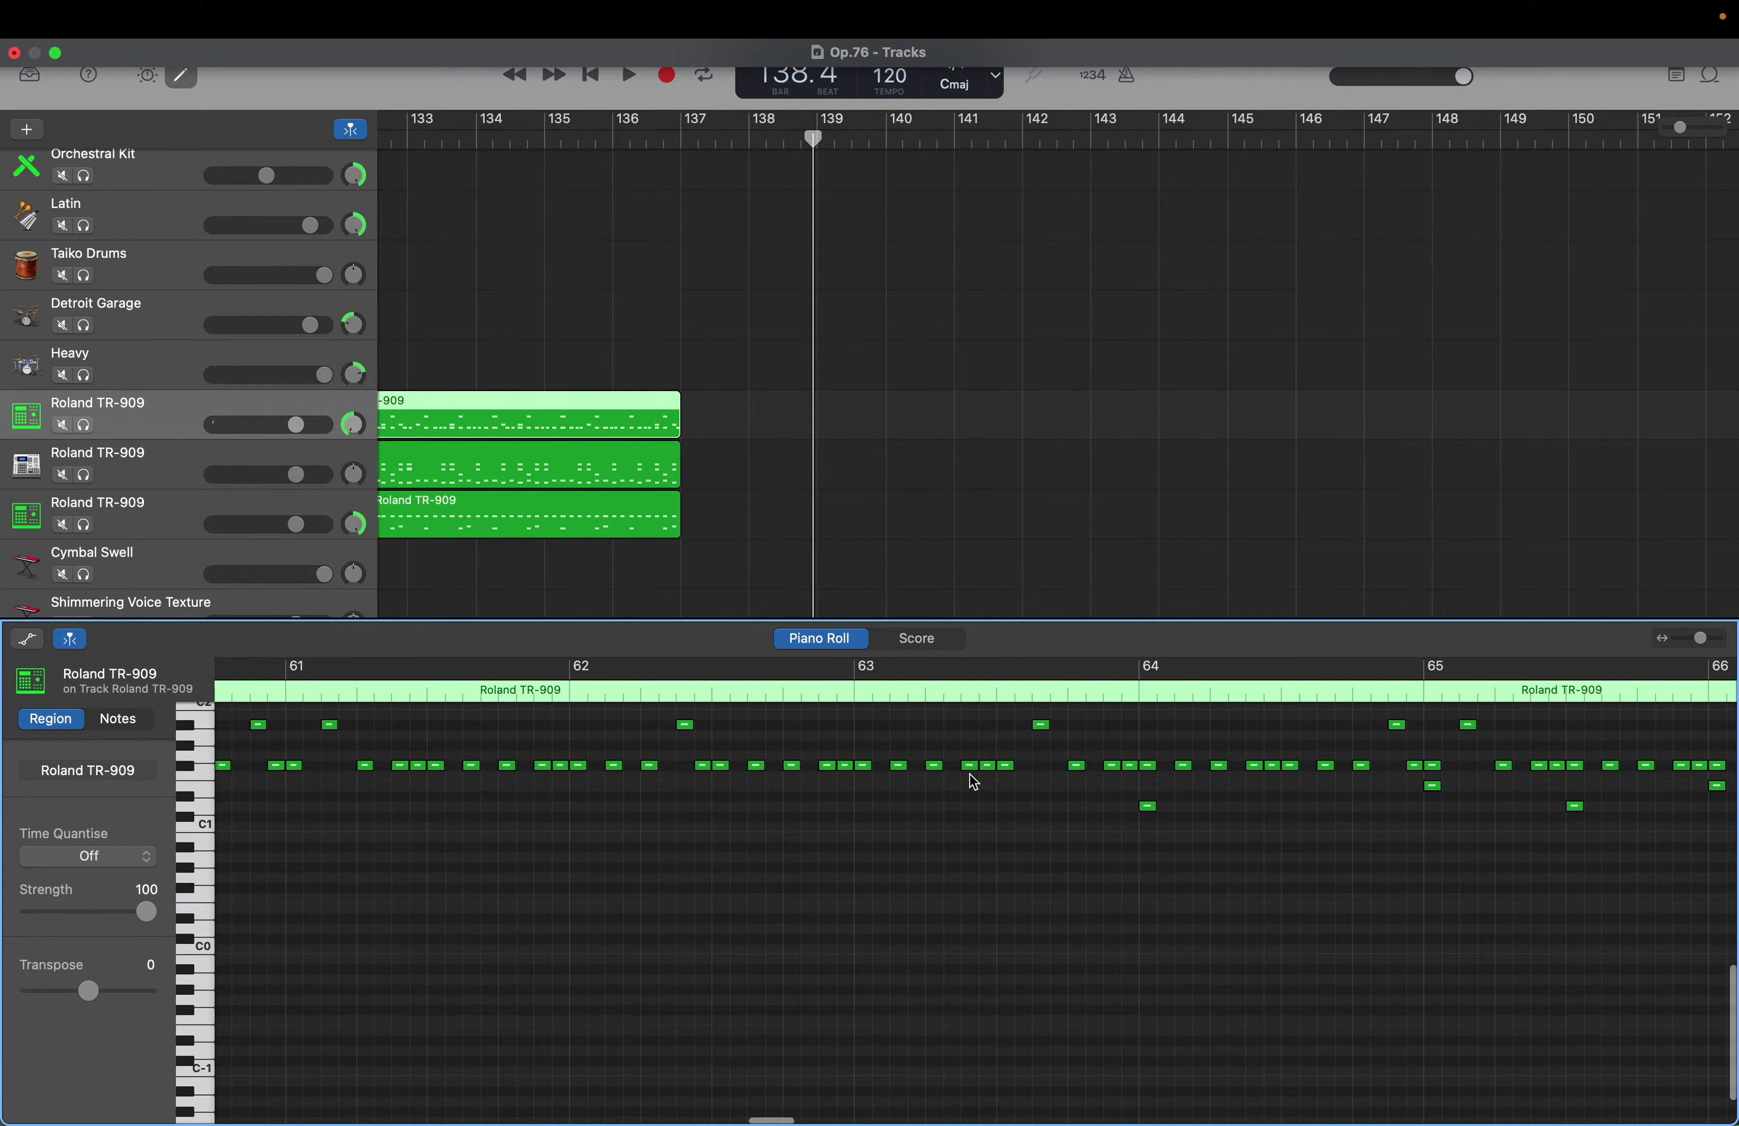
scroll(1009, 779, "left", 2)
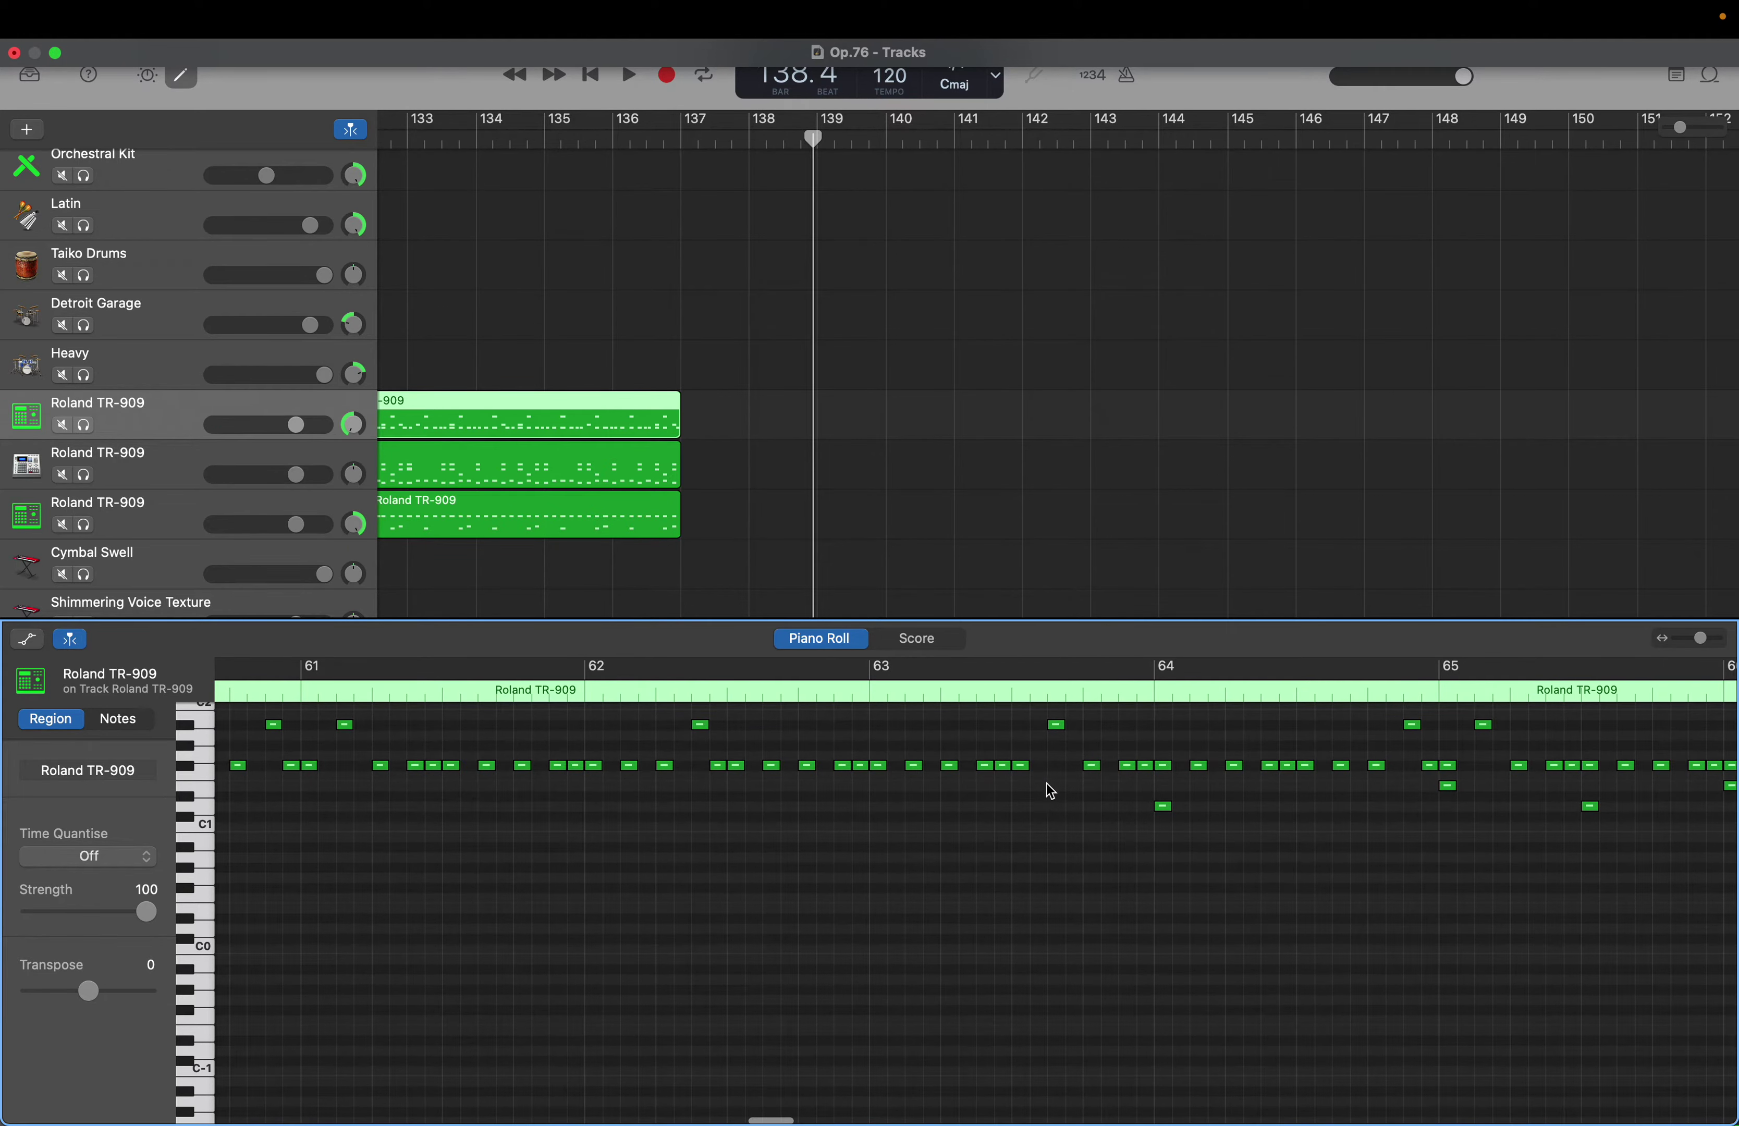
left_click(1164, 810)
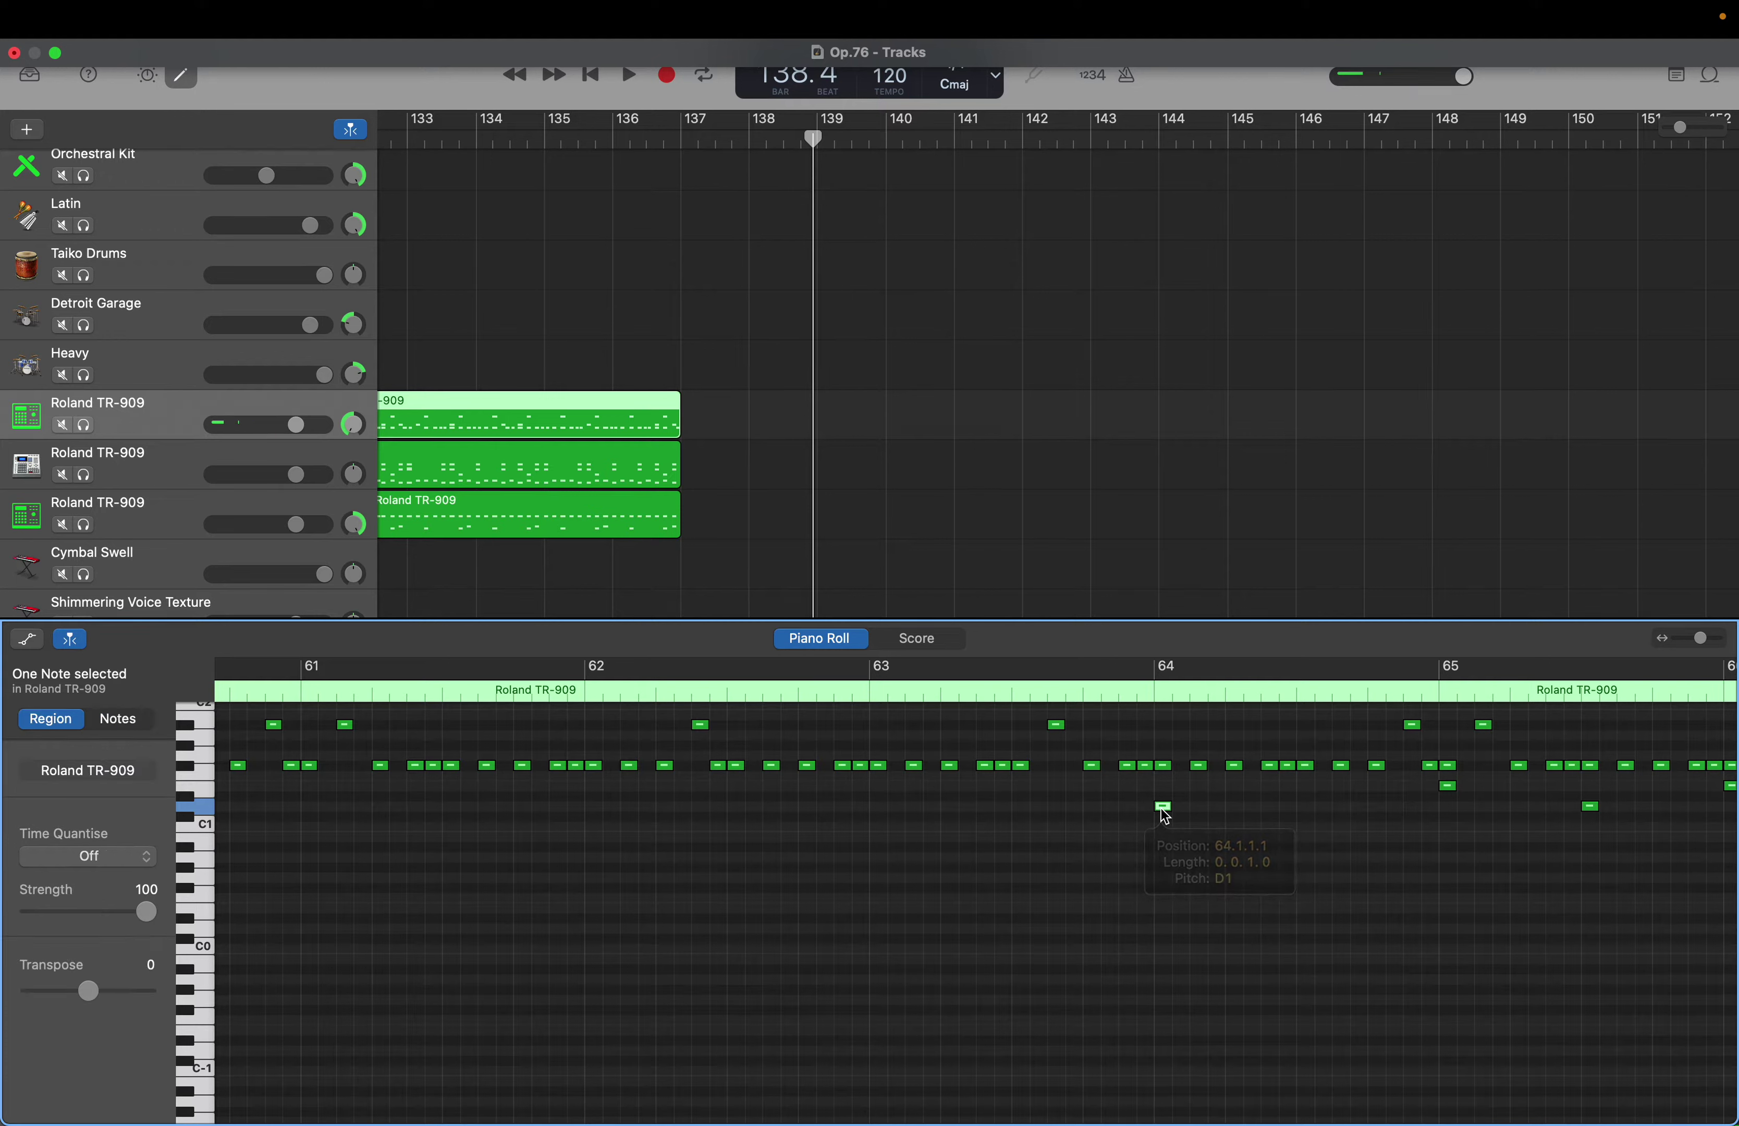
key("Delete")
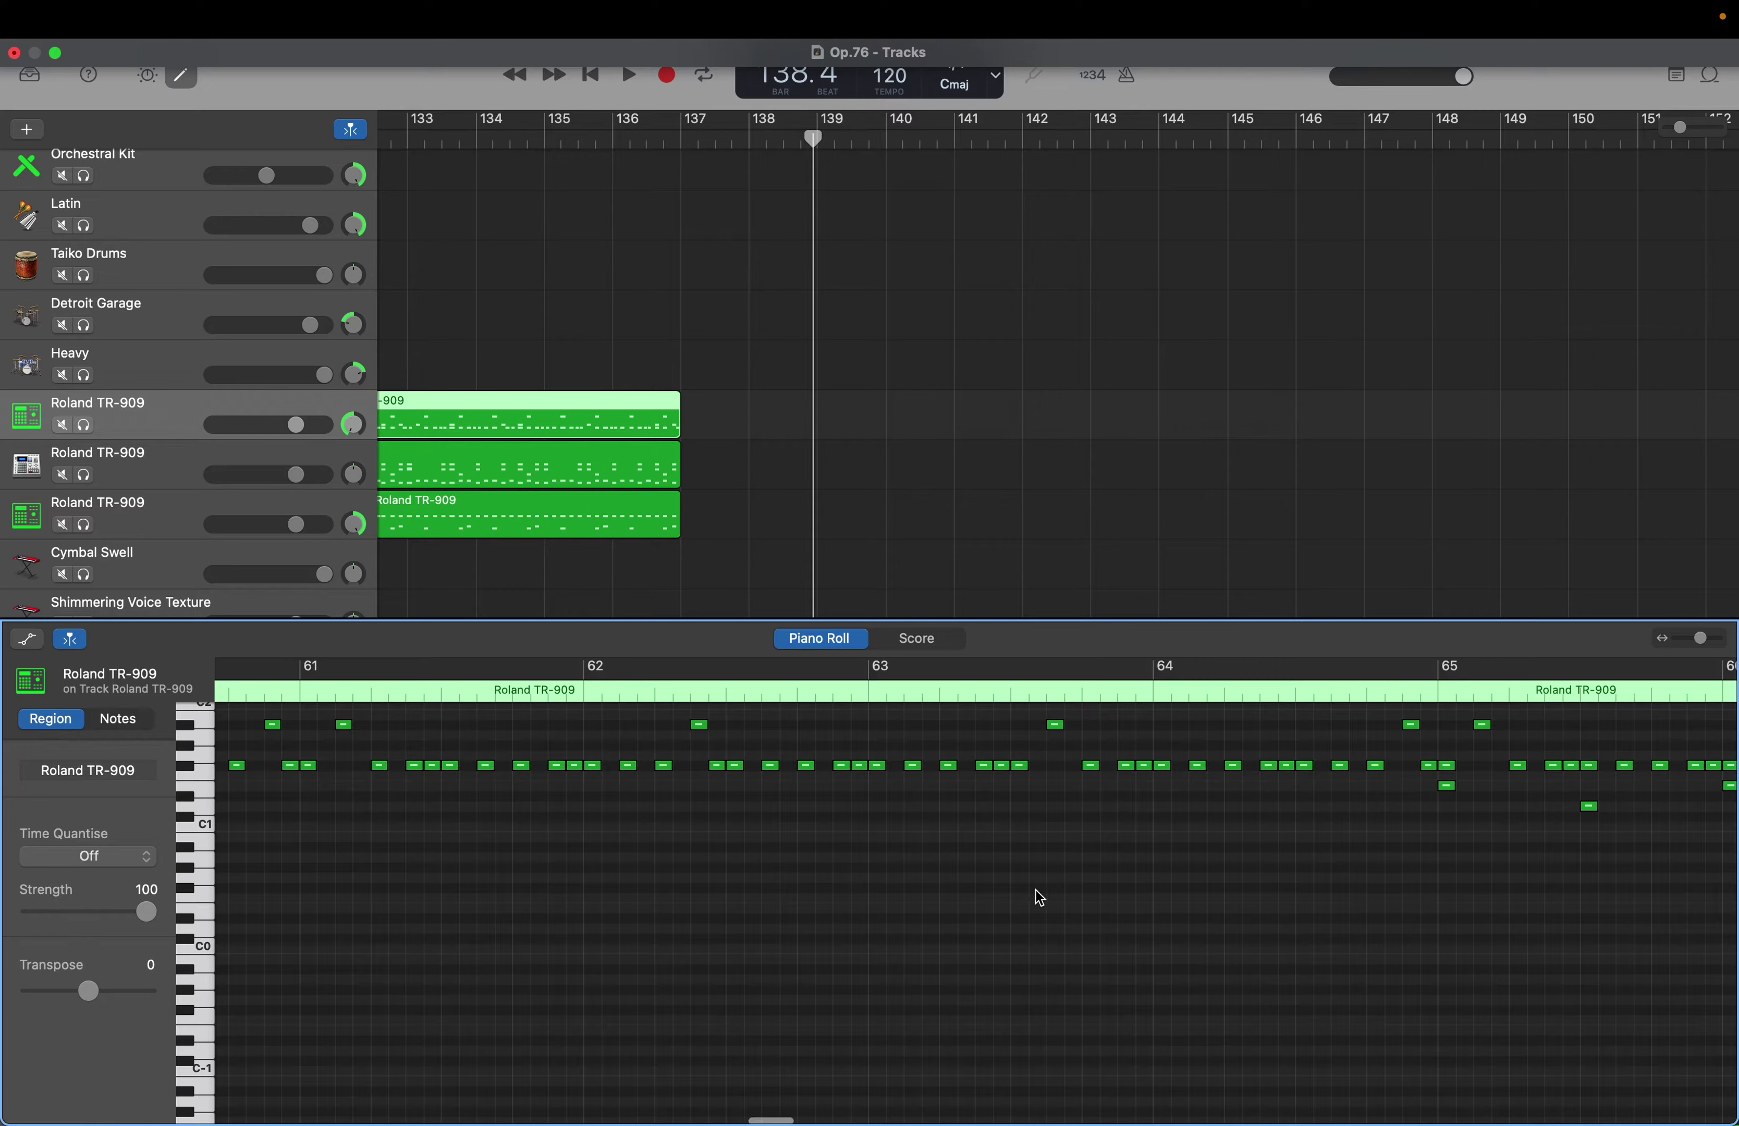
Copy the first Roland TR-909 track's D1 and E1 notes from bars 65–72 and paste them at bar 129
scroll(1037, 898, "right", 5)
scroll(1039, 897, "right", 3)
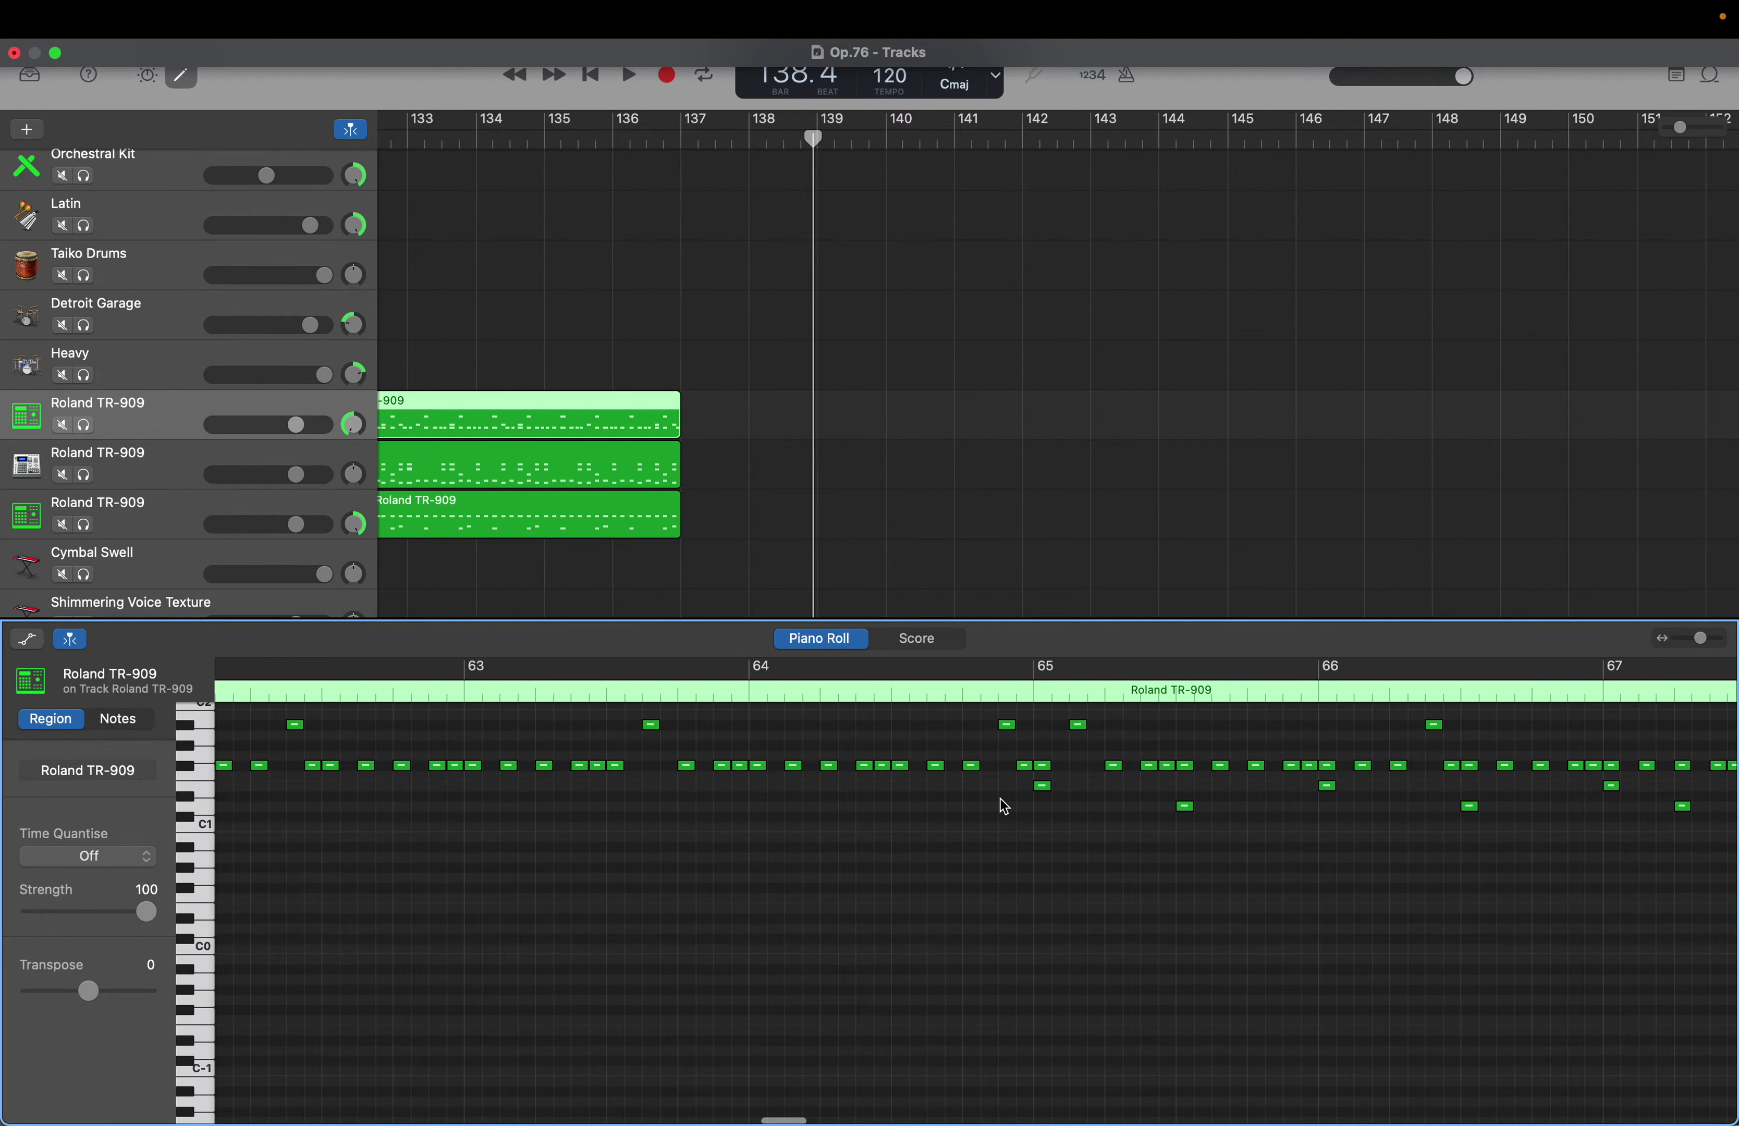
left_click_drag(1011, 788, 1617, 836)
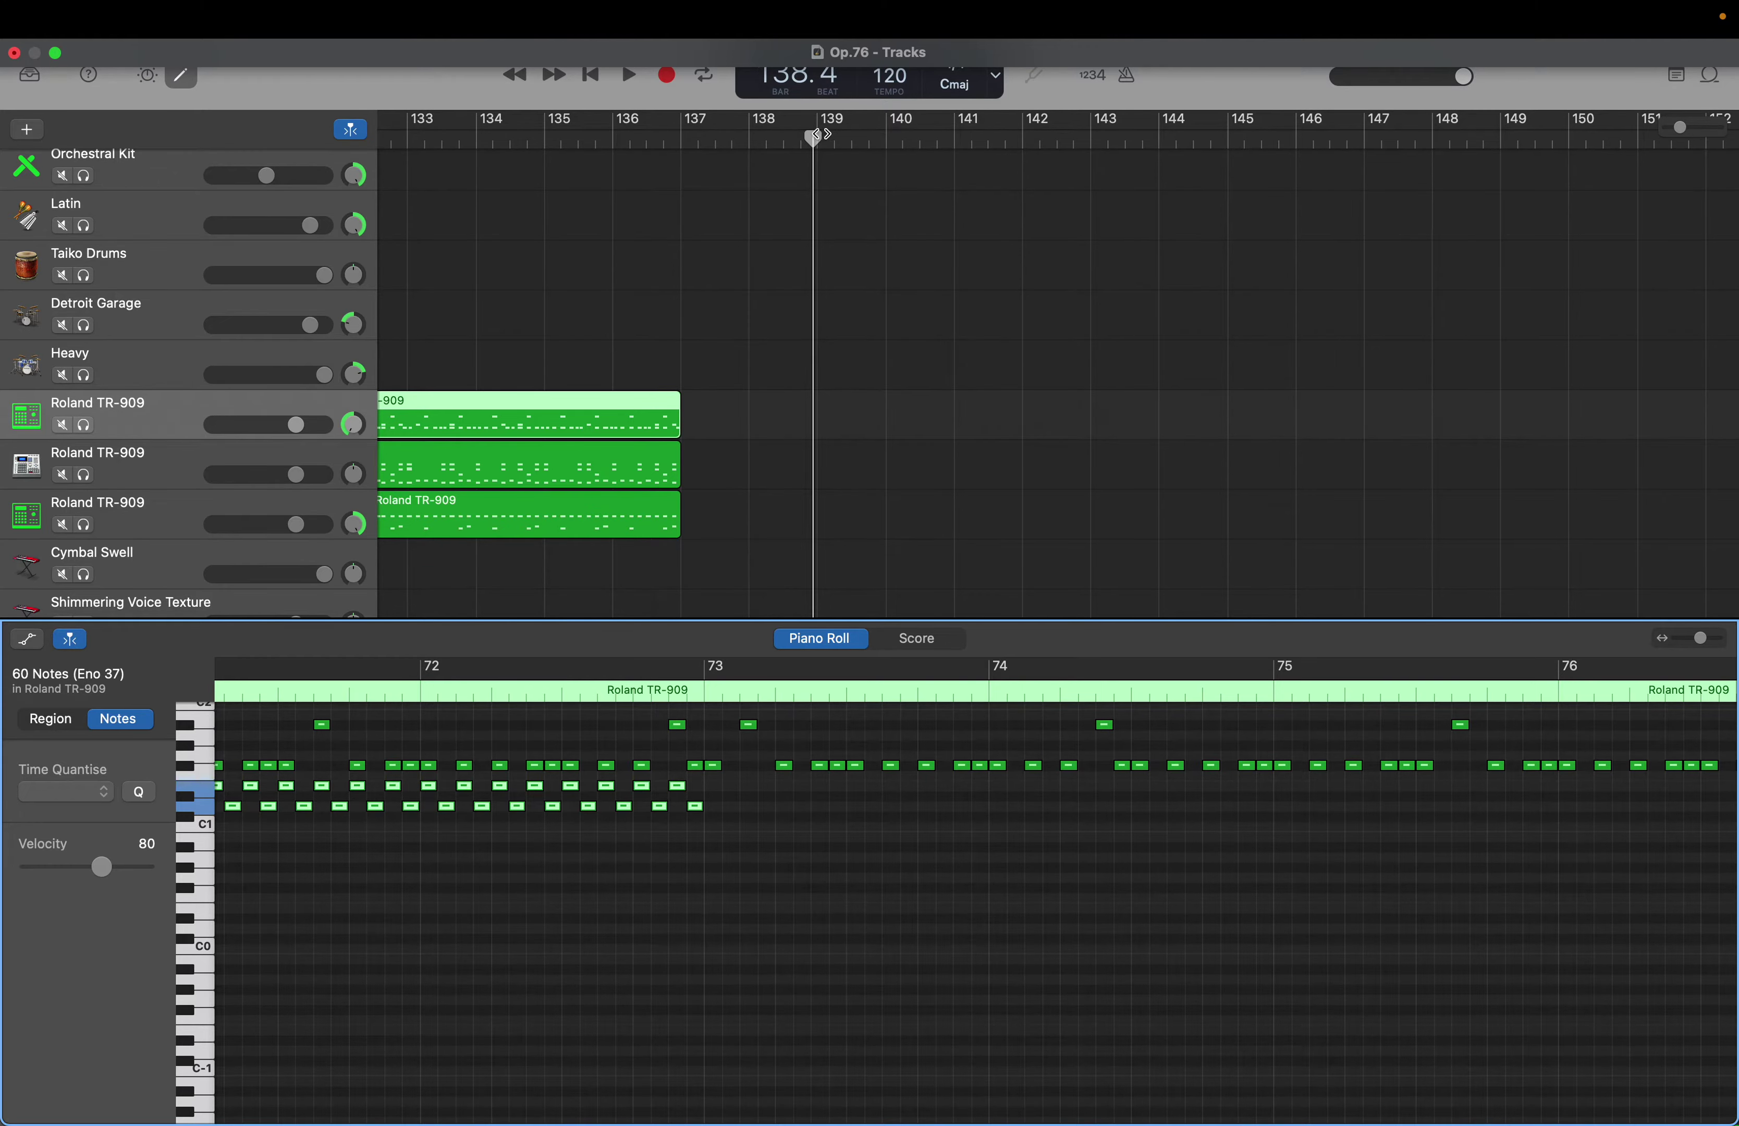
left_click_drag(819, 135, 512, 157)
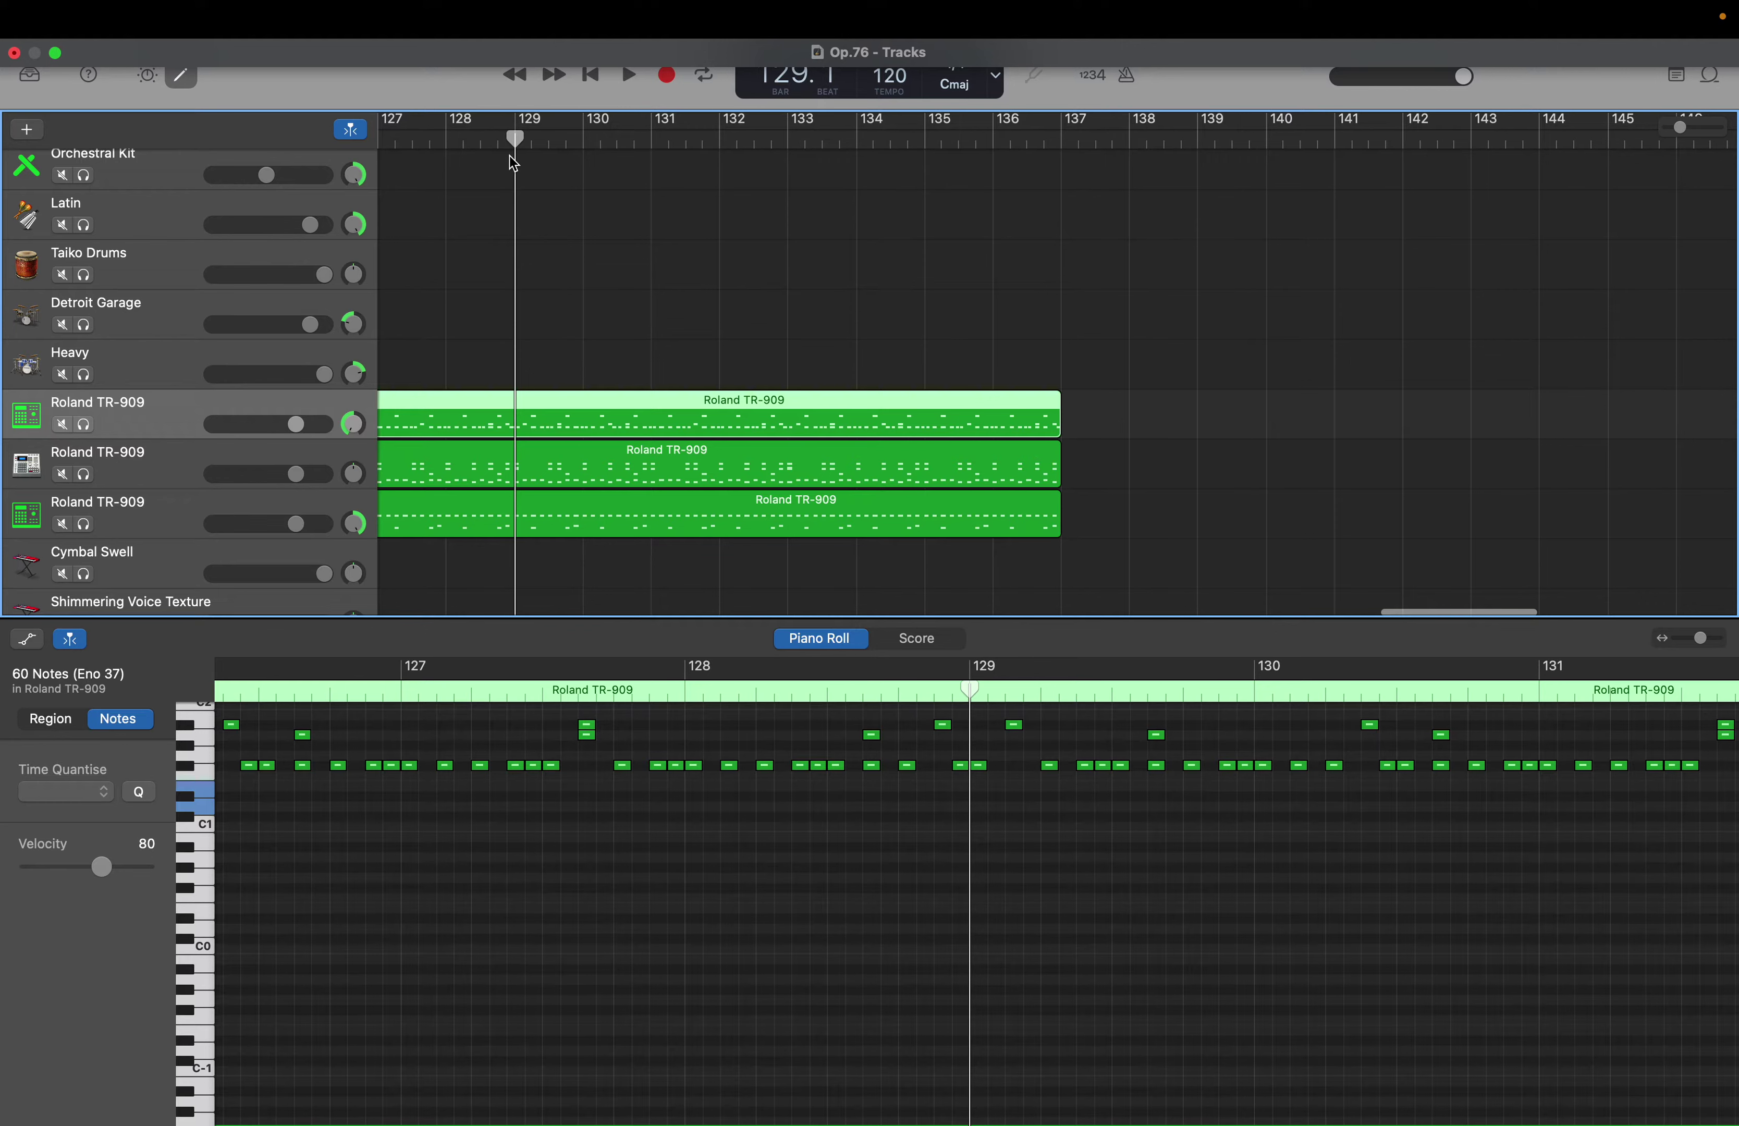
key("End")
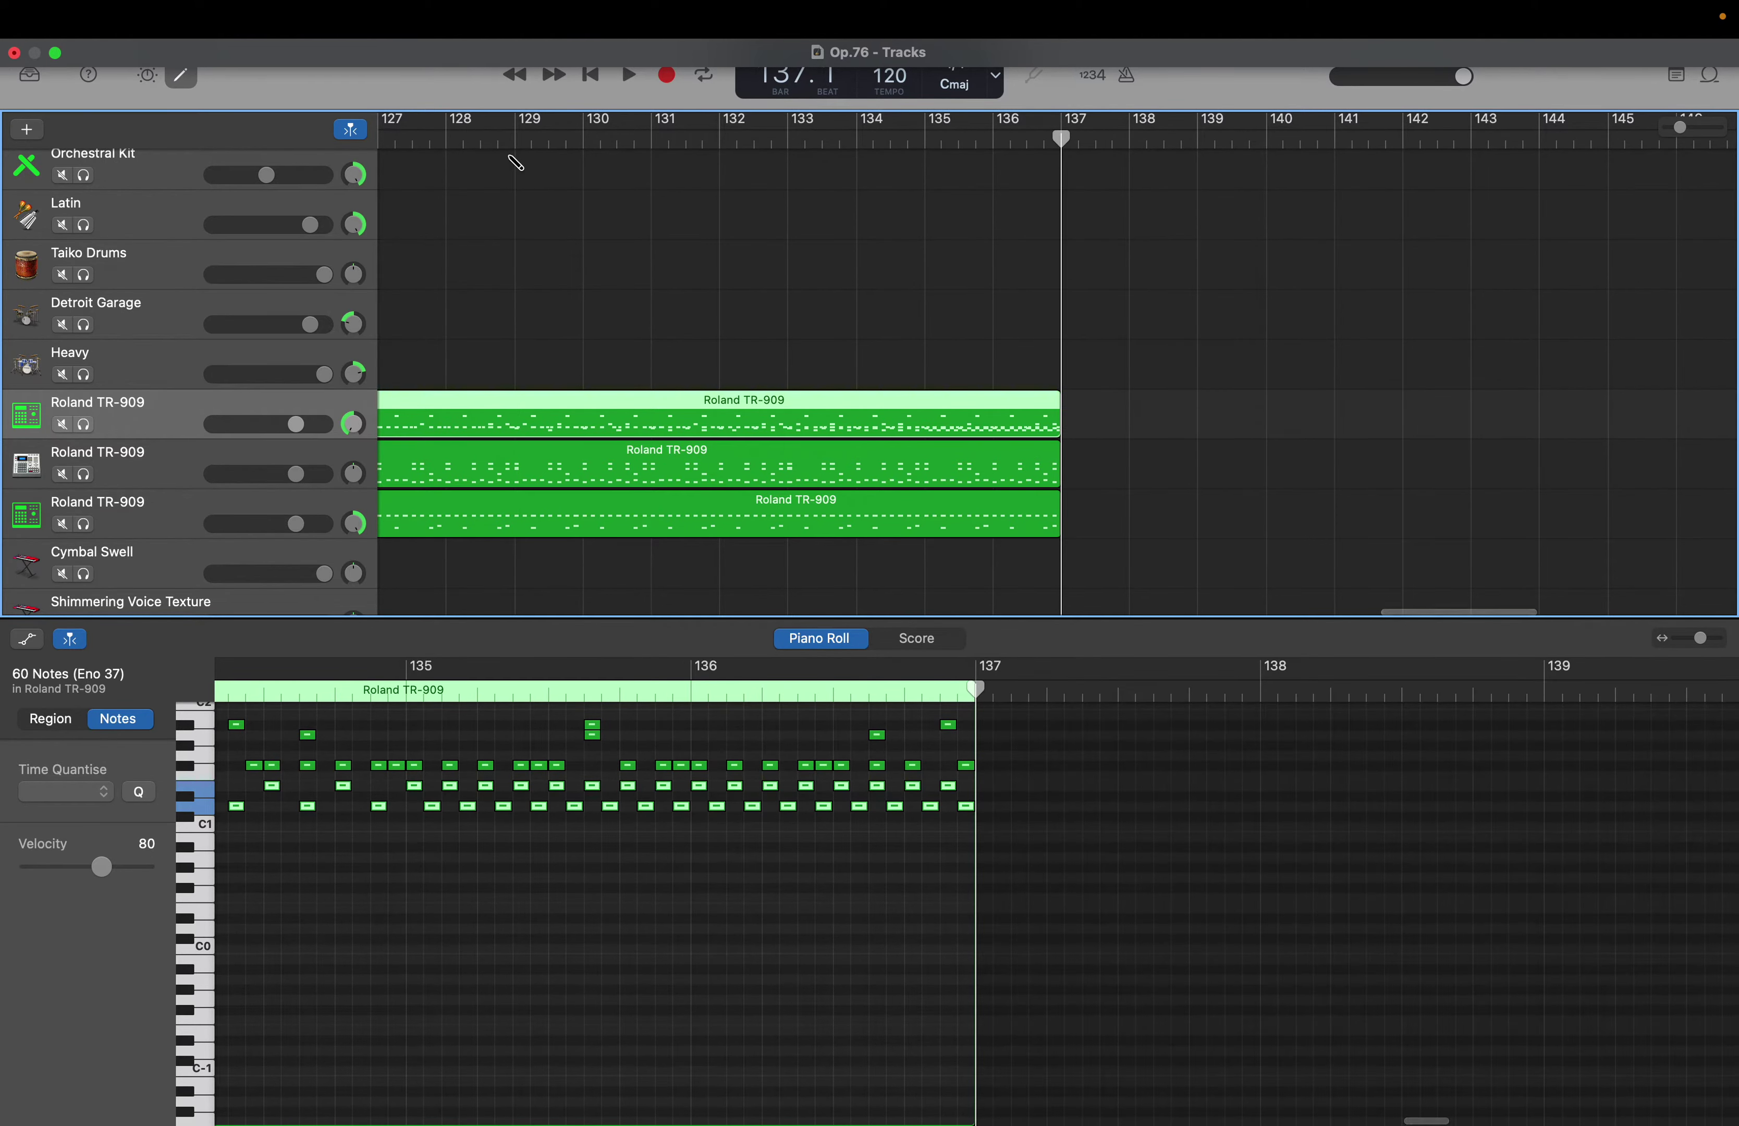
Try copying the third Roland TR-909 track's D1 notes from bars 67–72 to bar 129
left_click(551, 536)
scroll(1152, 855, "right", 10)
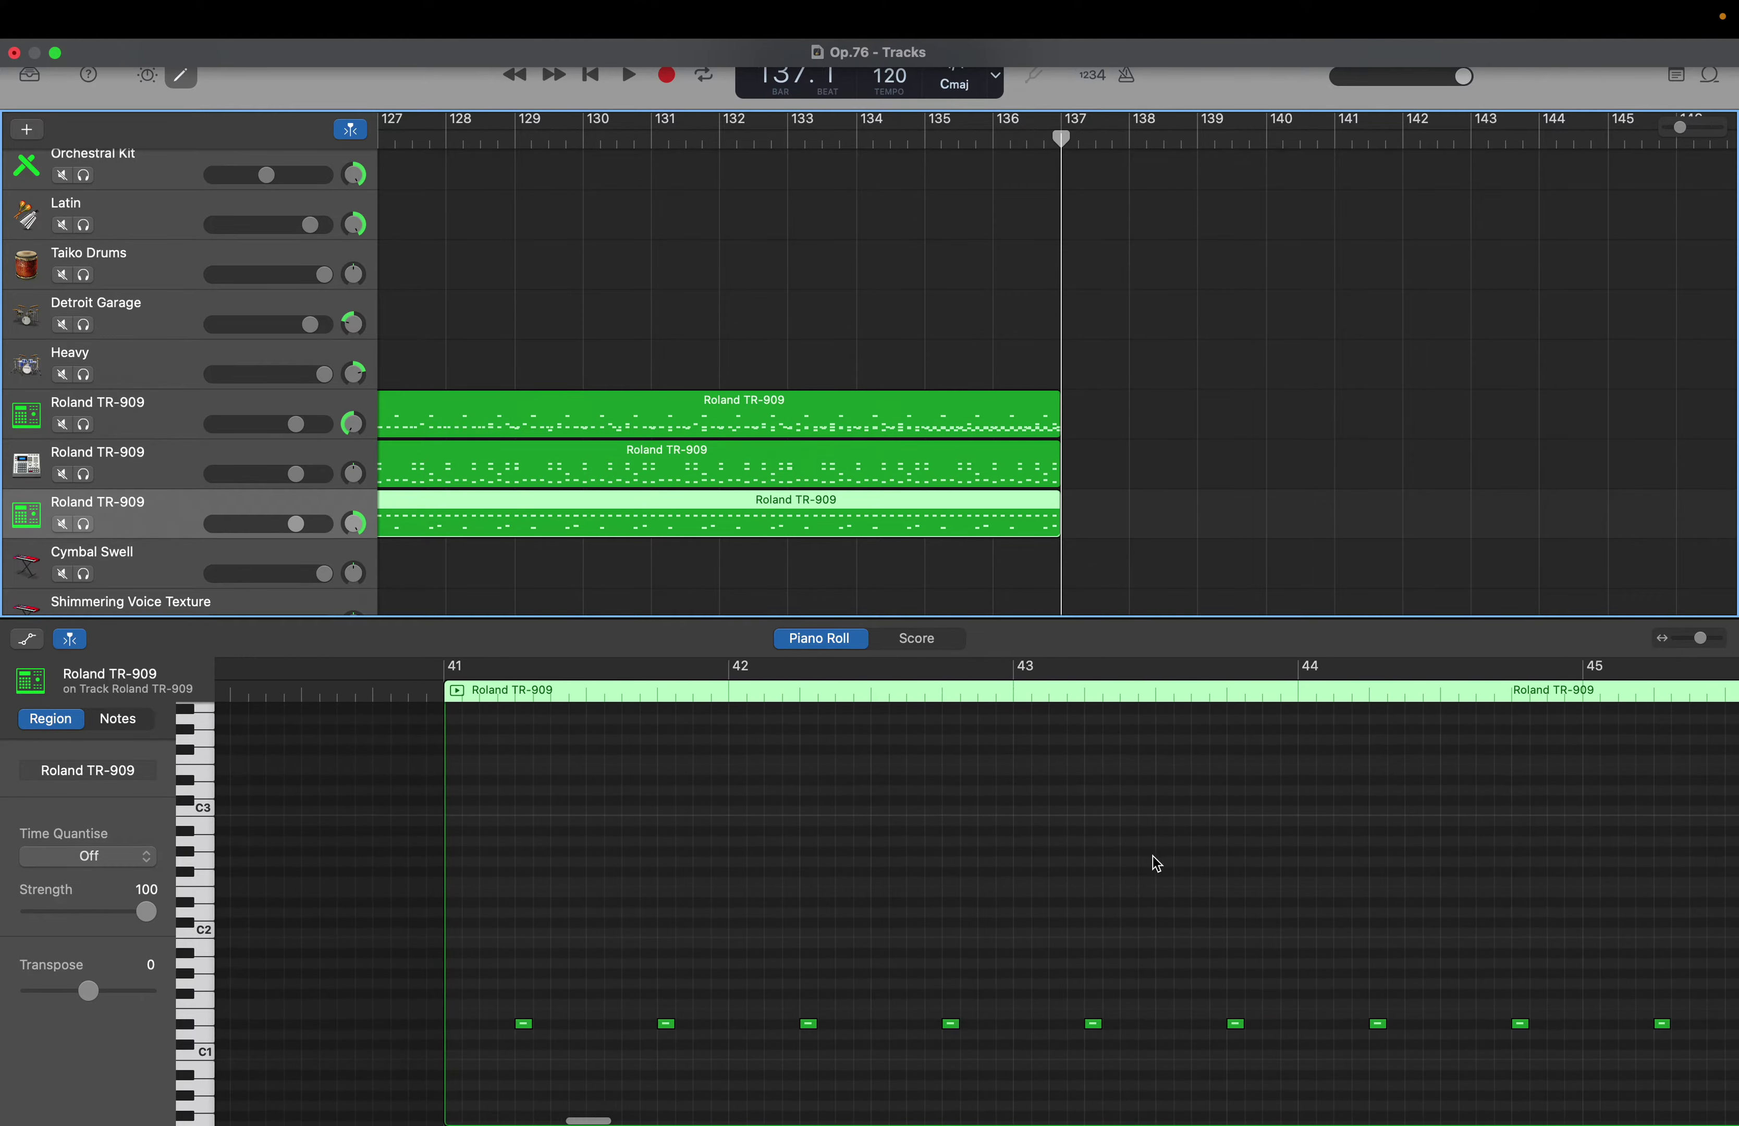
scroll(1154, 861, "right", 12)
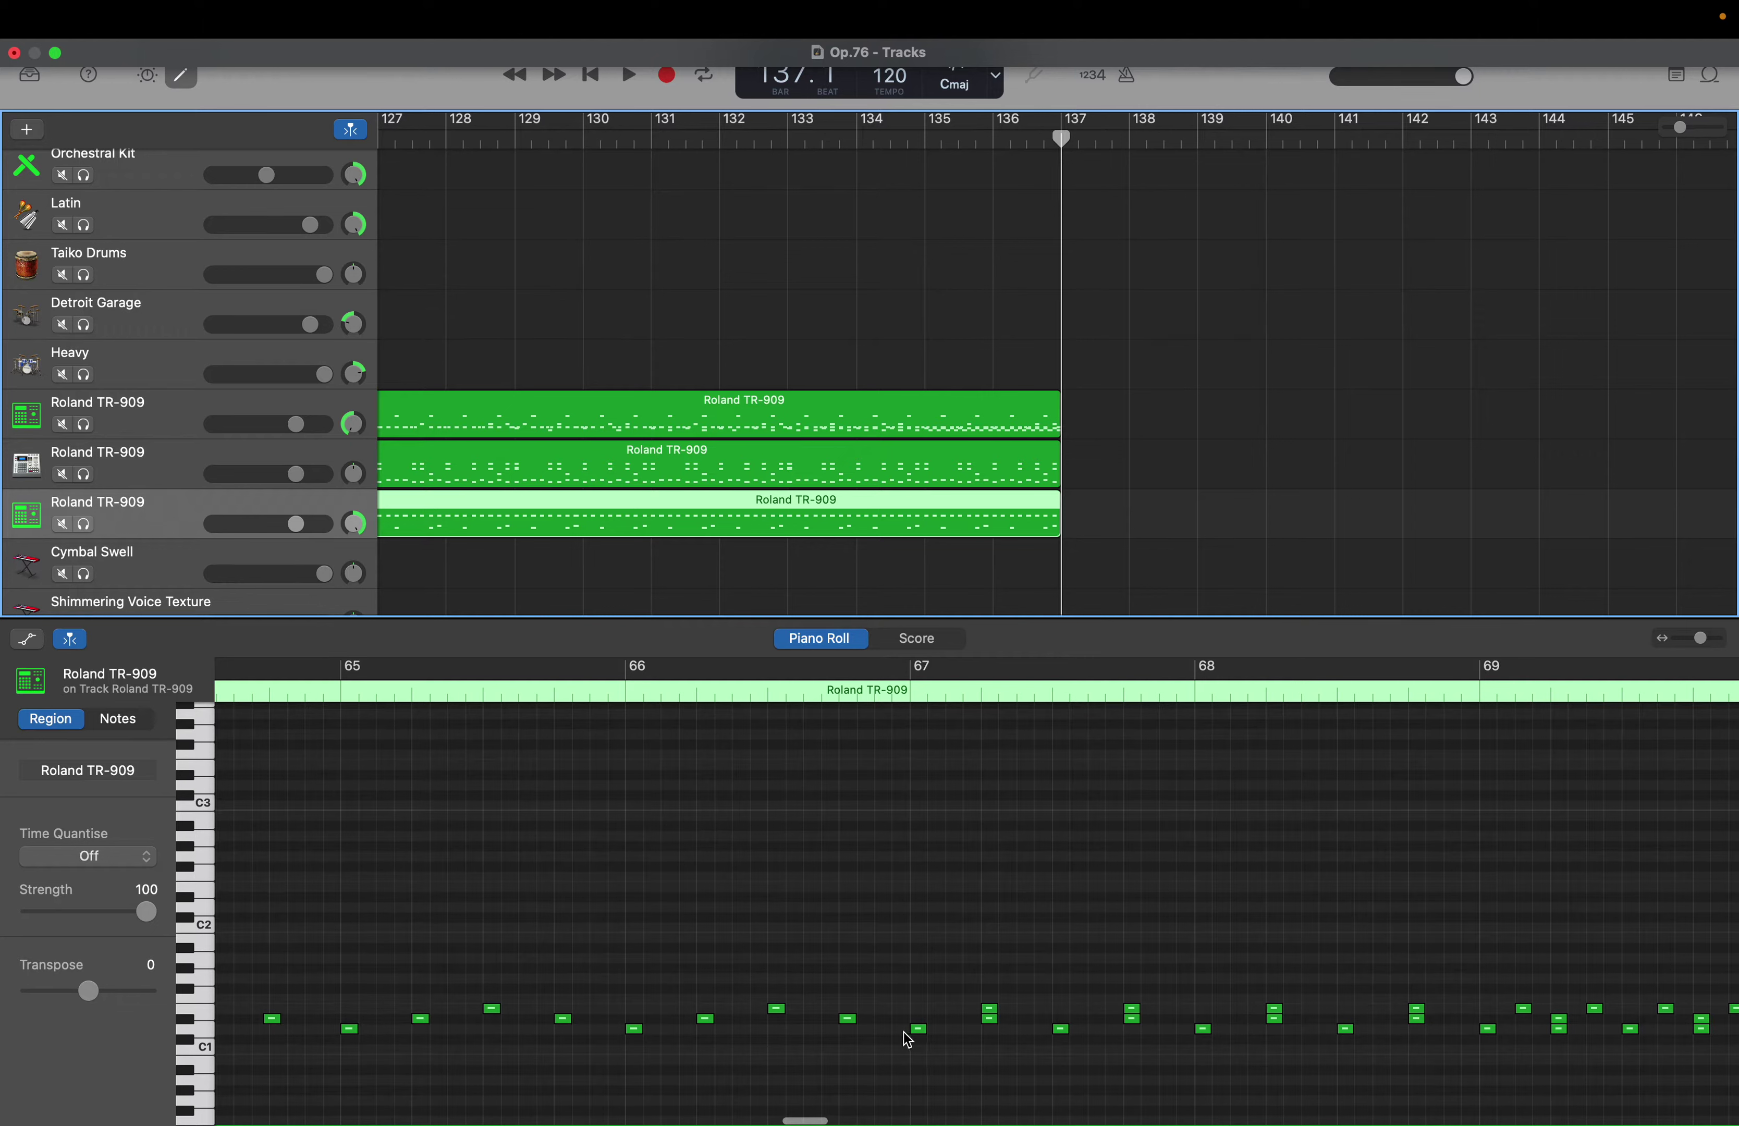
left_click_drag(905, 1032, 1329, 1053)
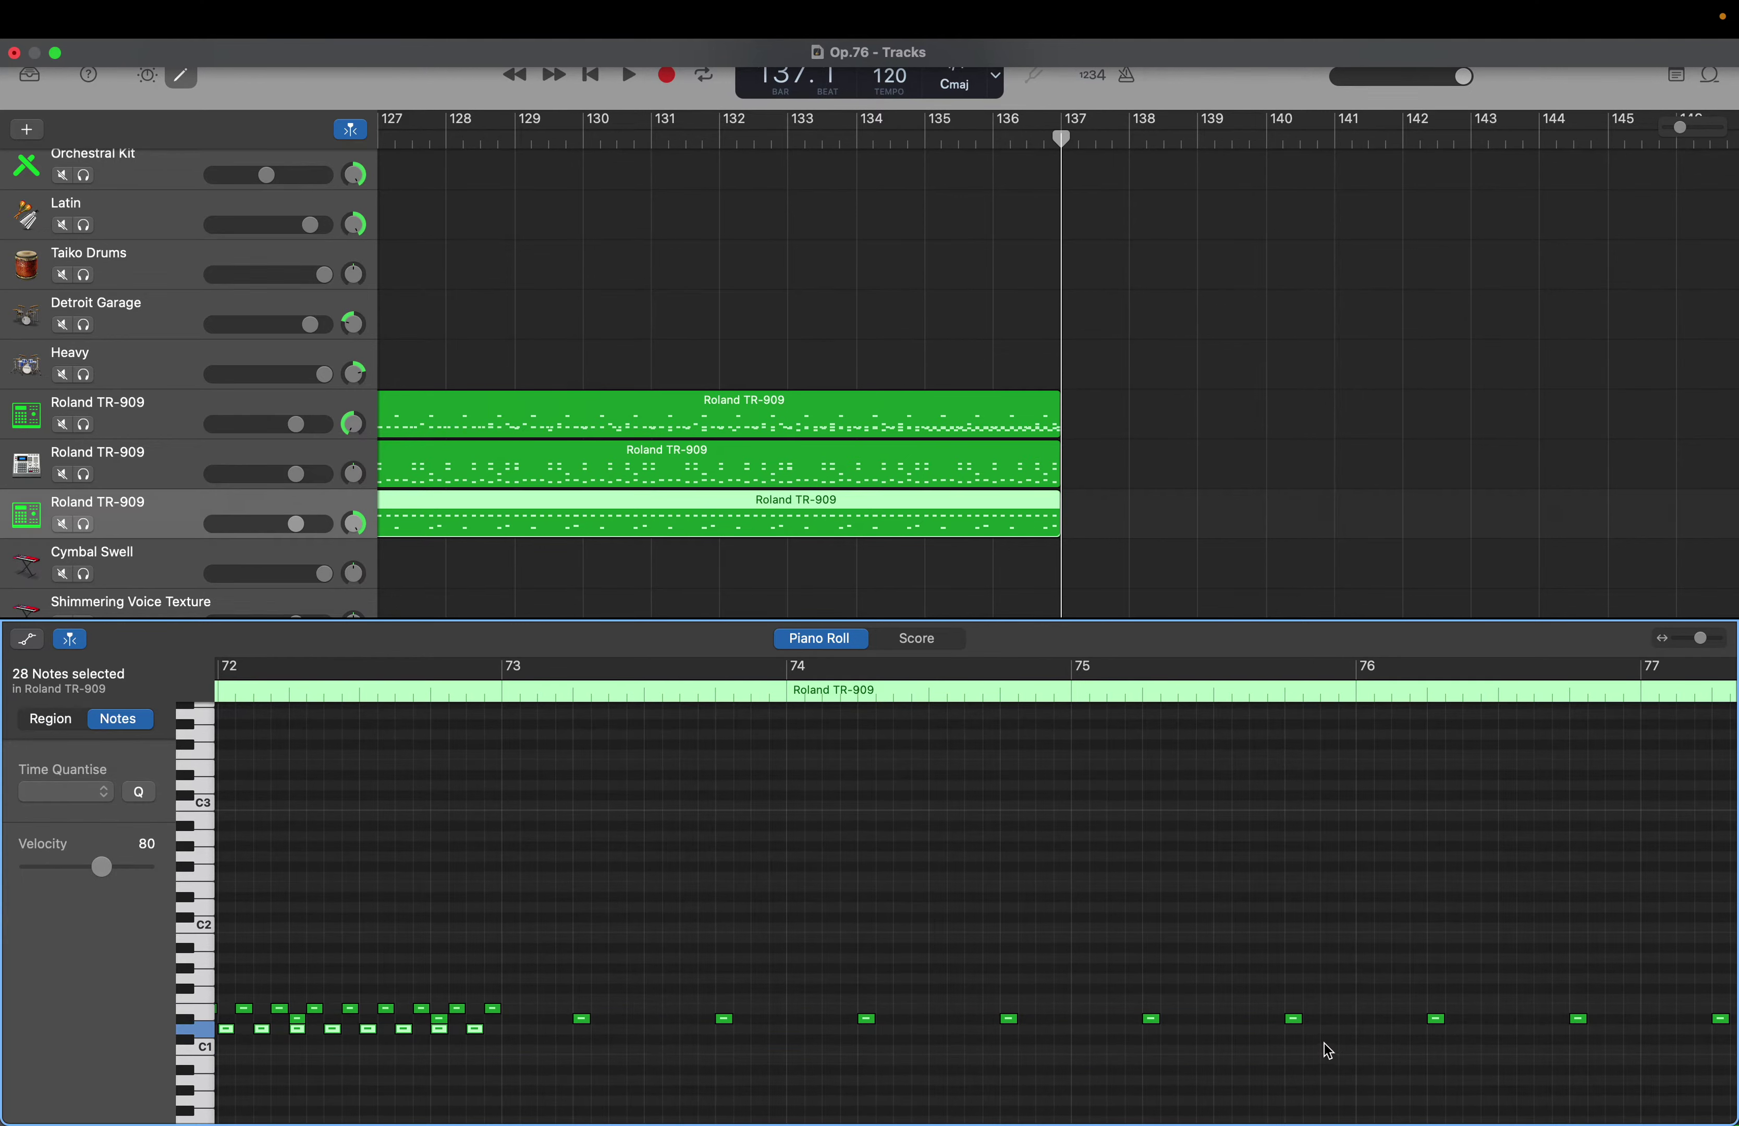
left_click_drag(1061, 143, 518, 136)
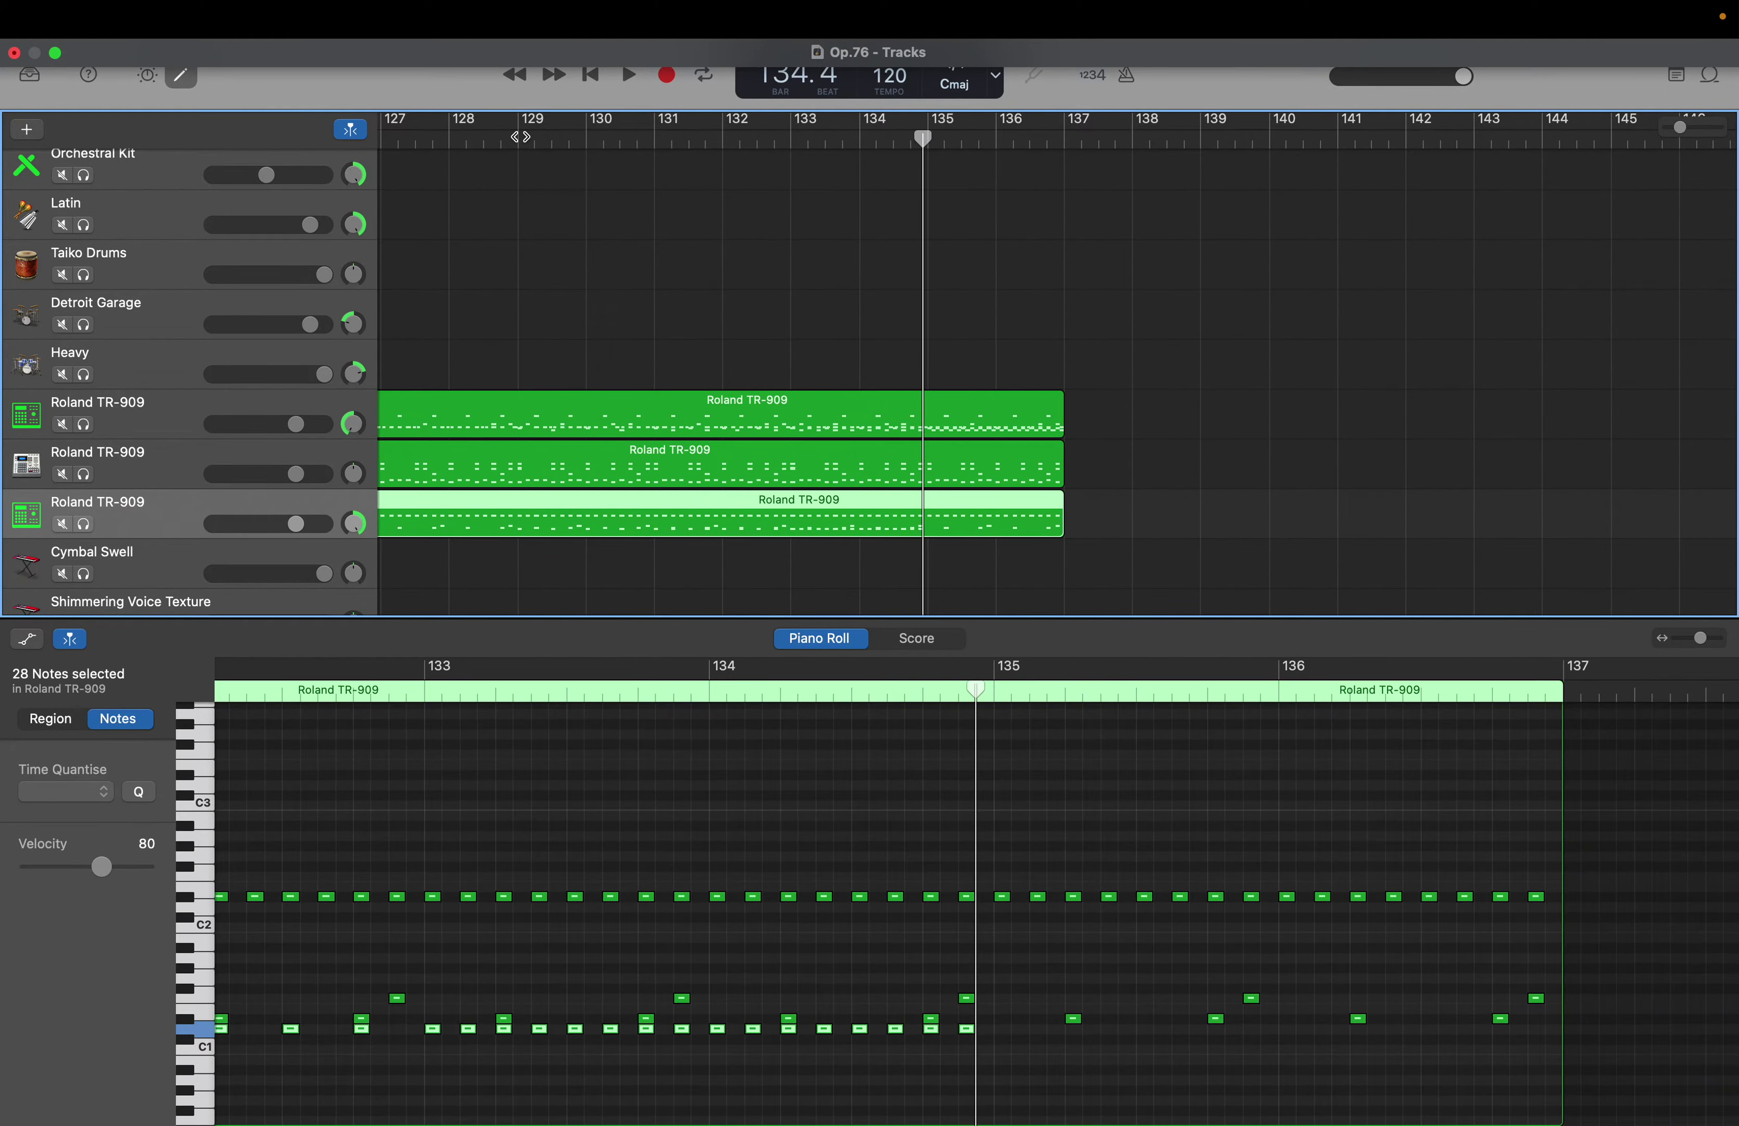
Undo that paste and copy the third Roland TR-909 track's D1 notes from bars 65–72 to bar 129
scroll(977, 890, "left", 15)
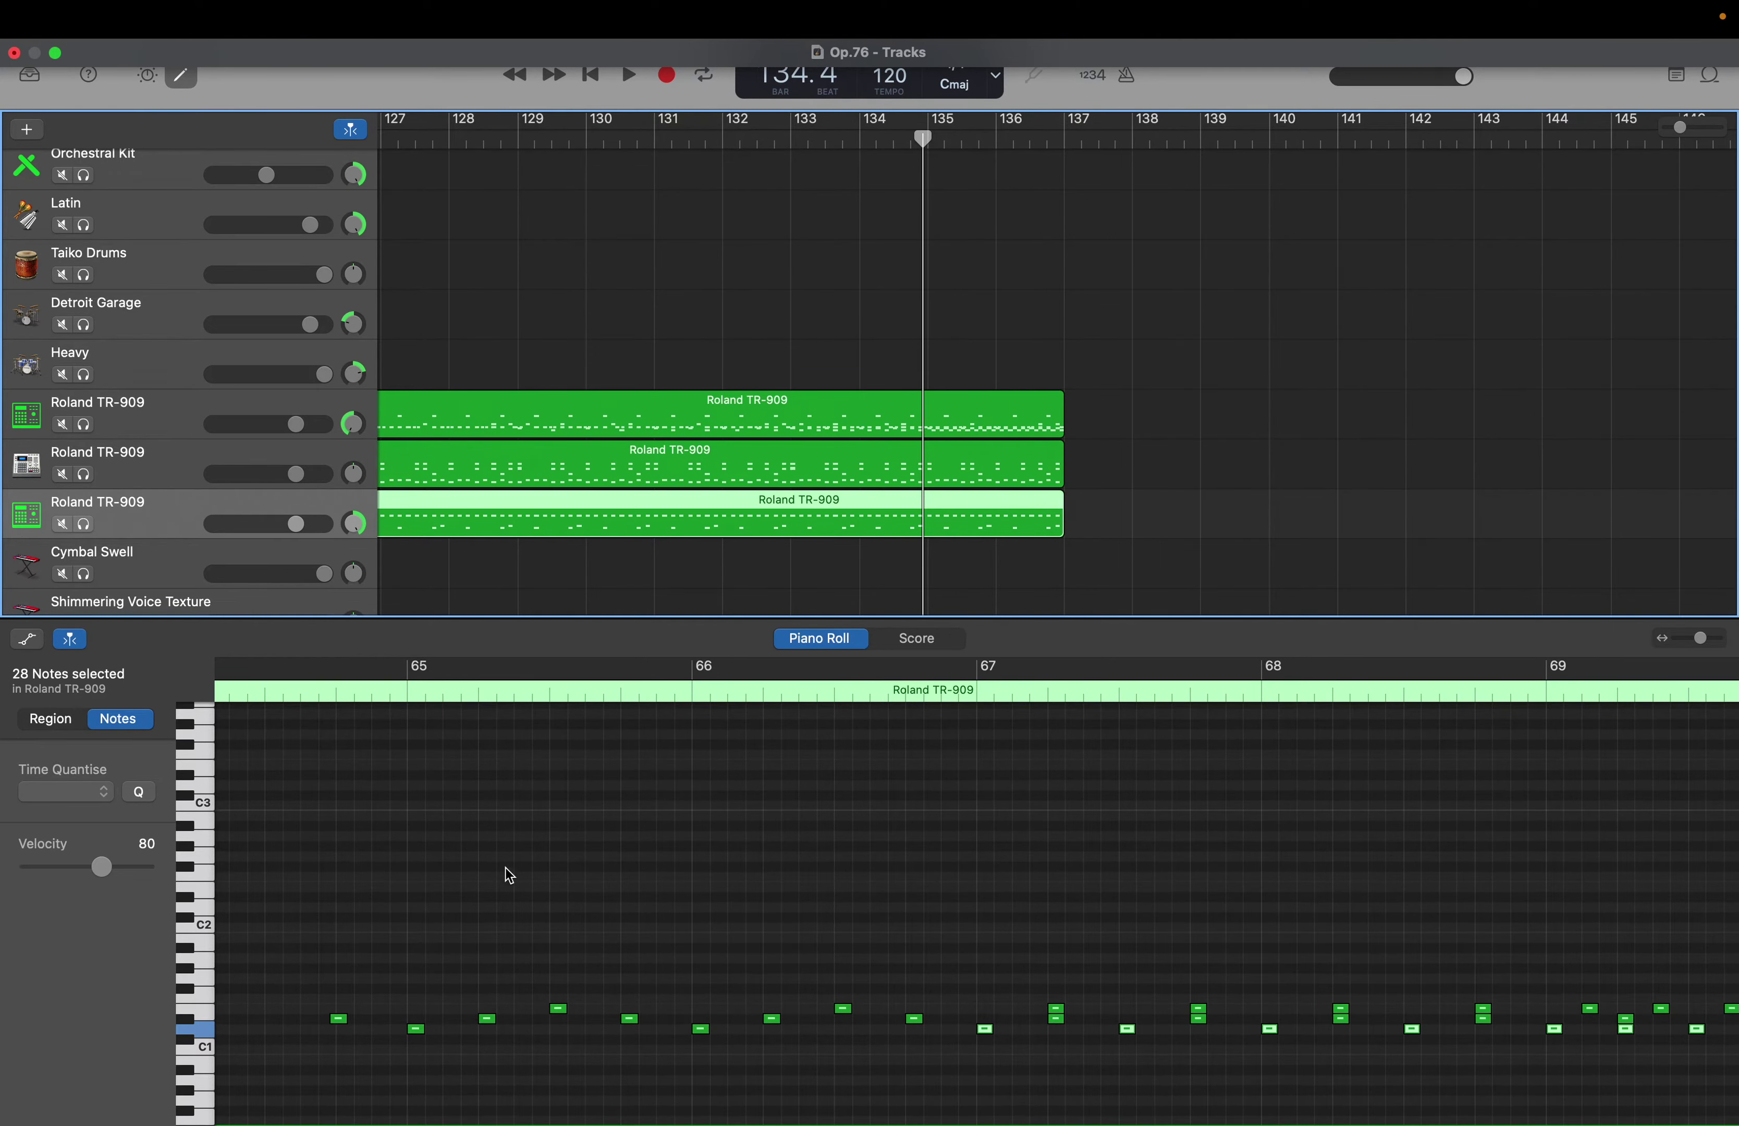
scroll(510, 881, "left", 3)
scroll(510, 882, "left", 1)
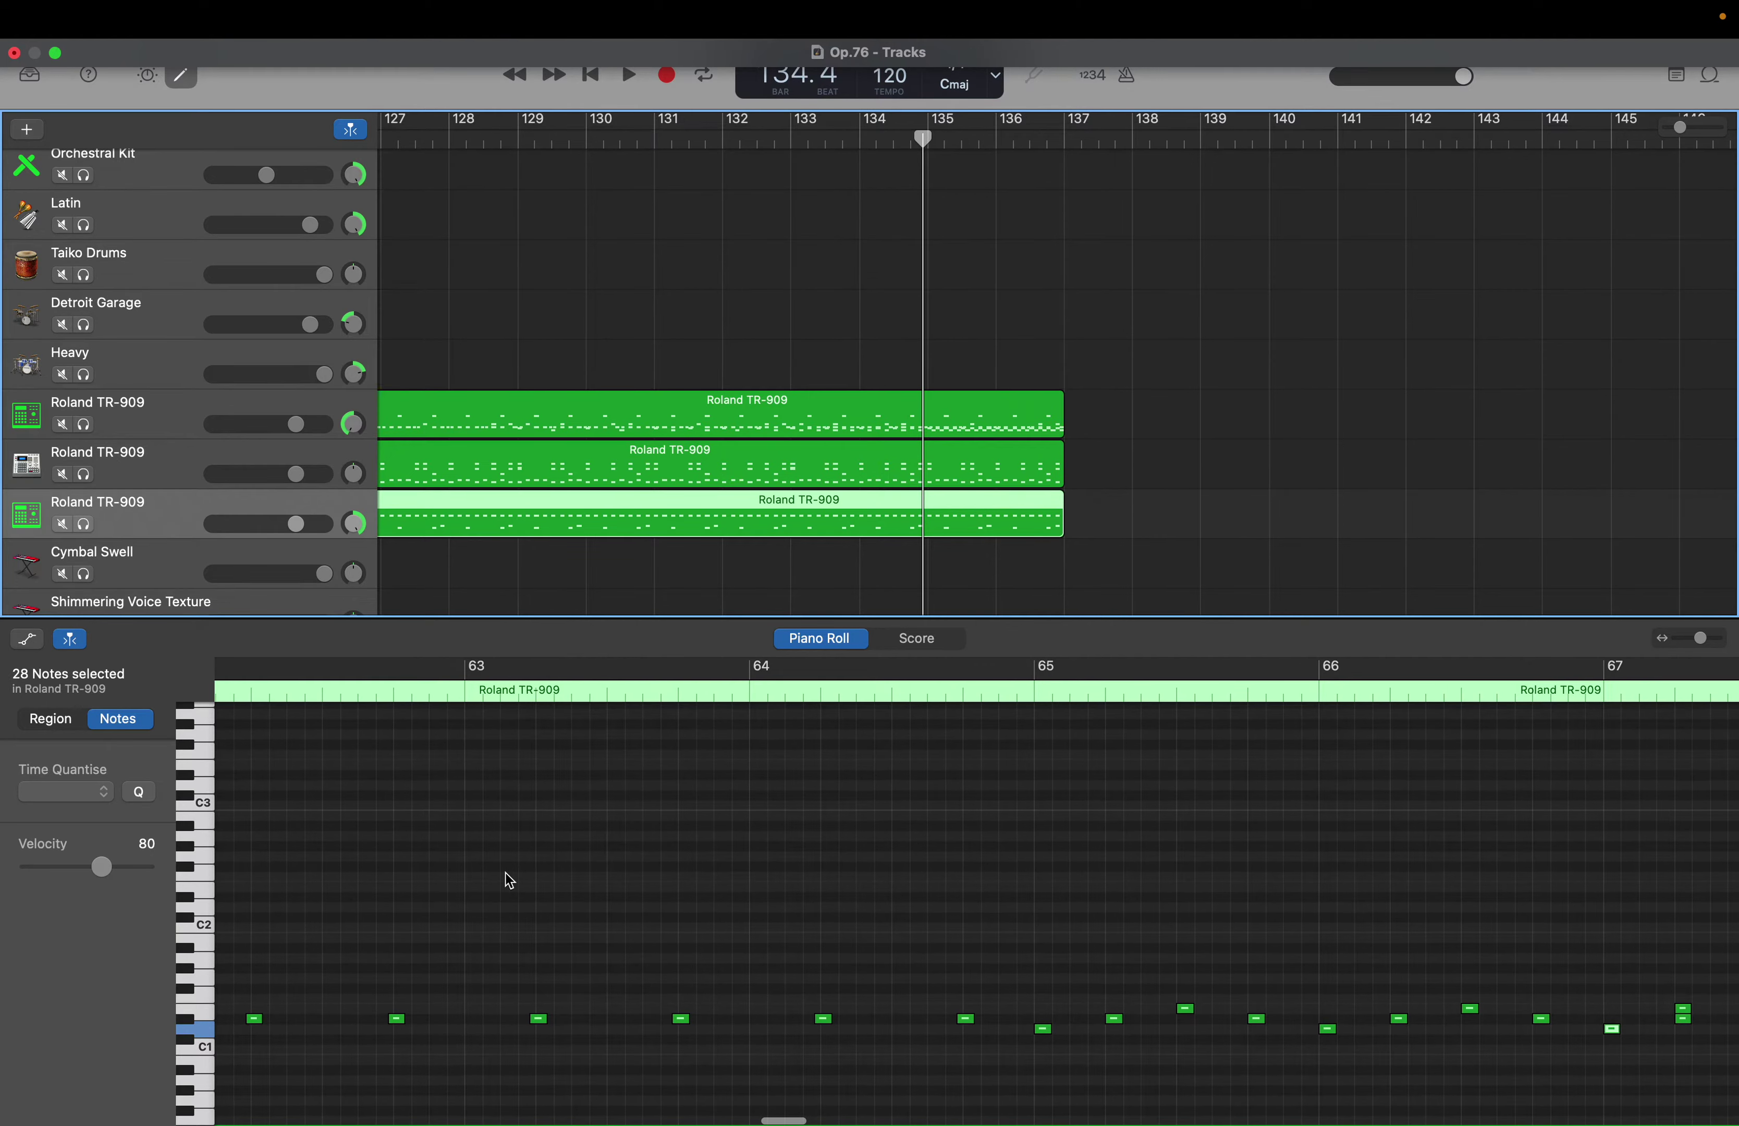
left_click_drag(1025, 1035, 1625, 1051)
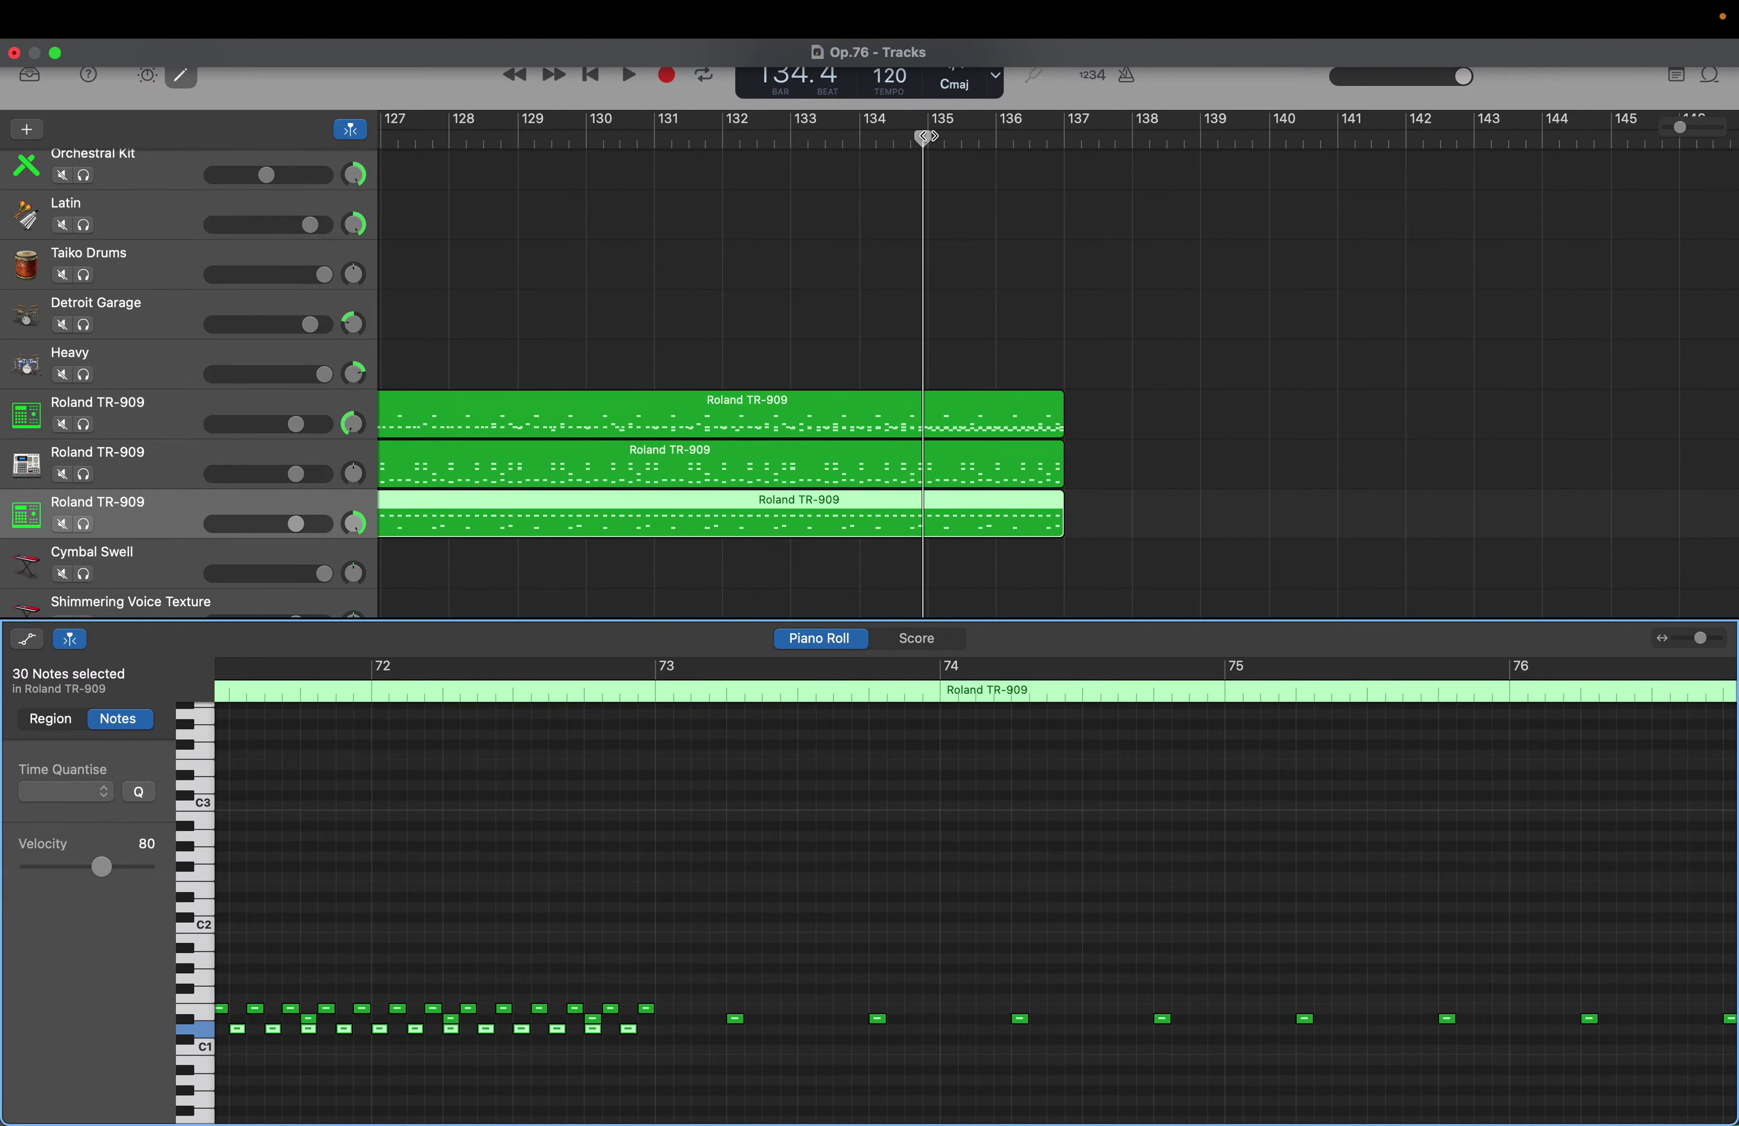
left_click_drag(929, 137, 517, 51)
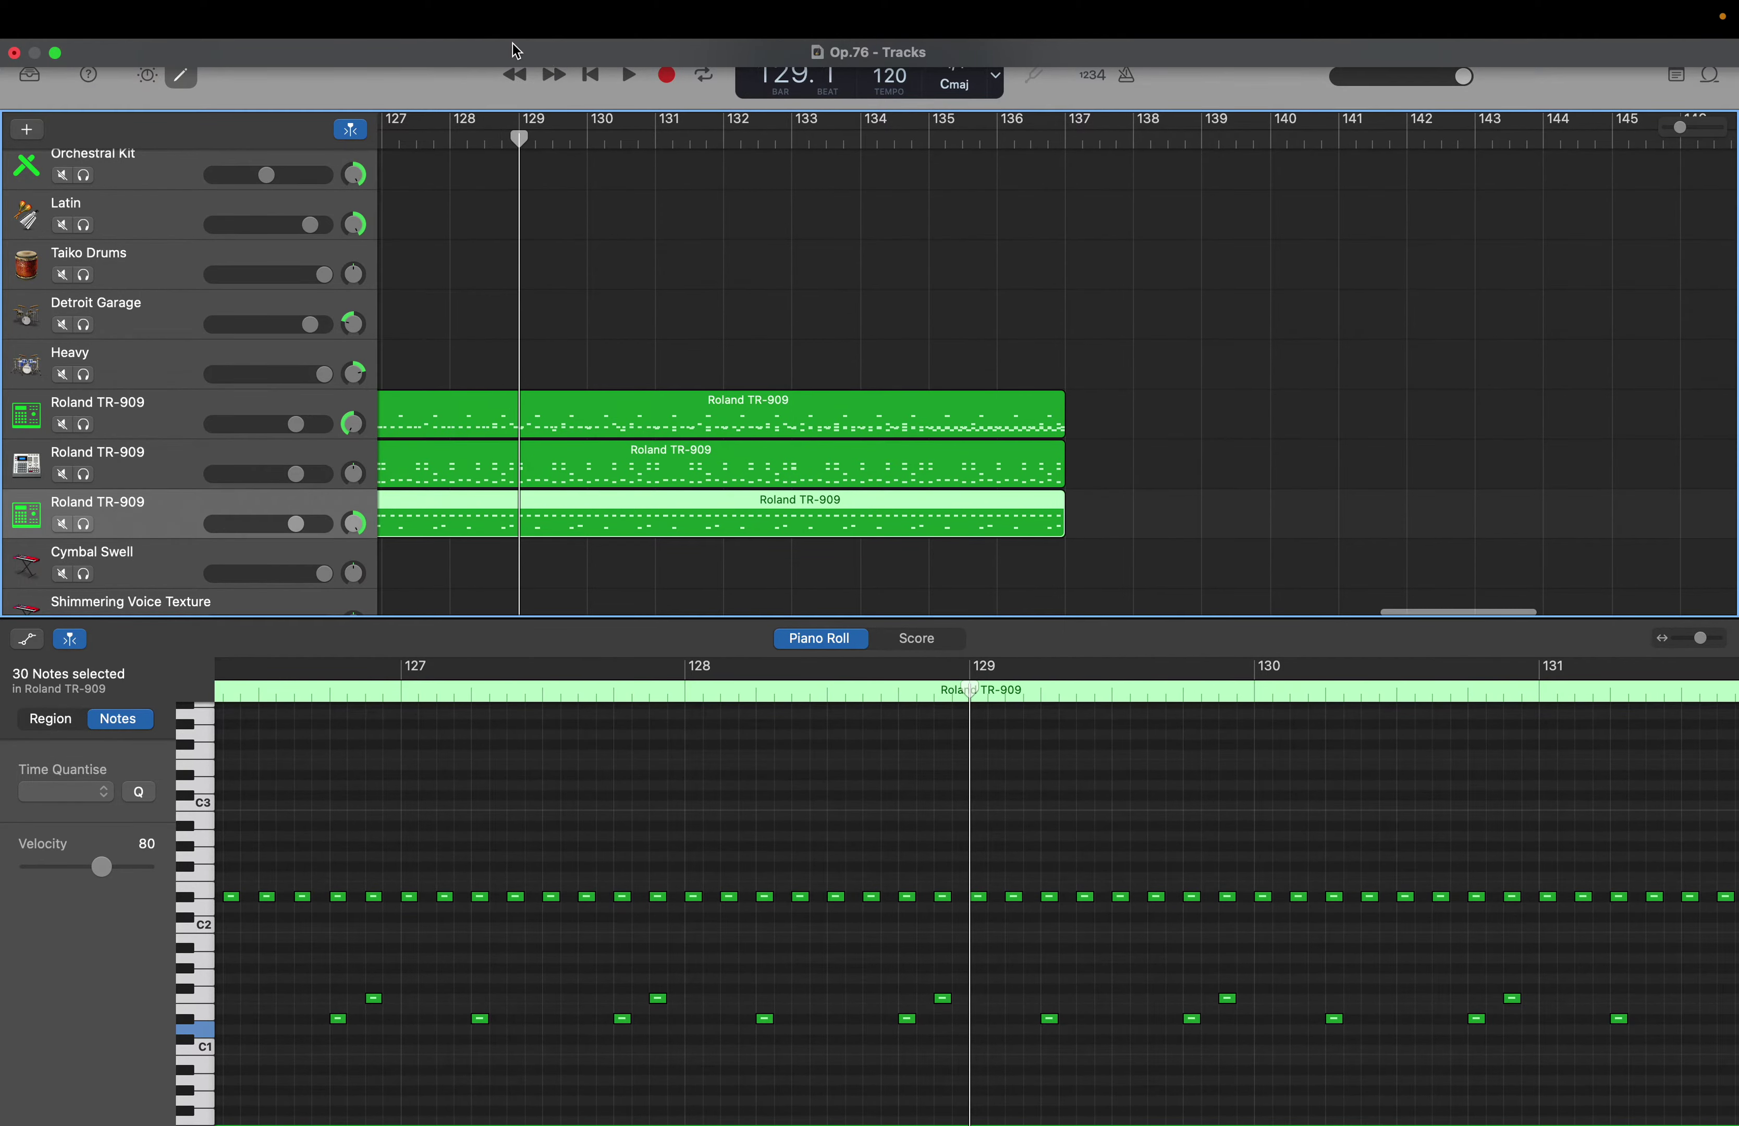
key("shift+Return")
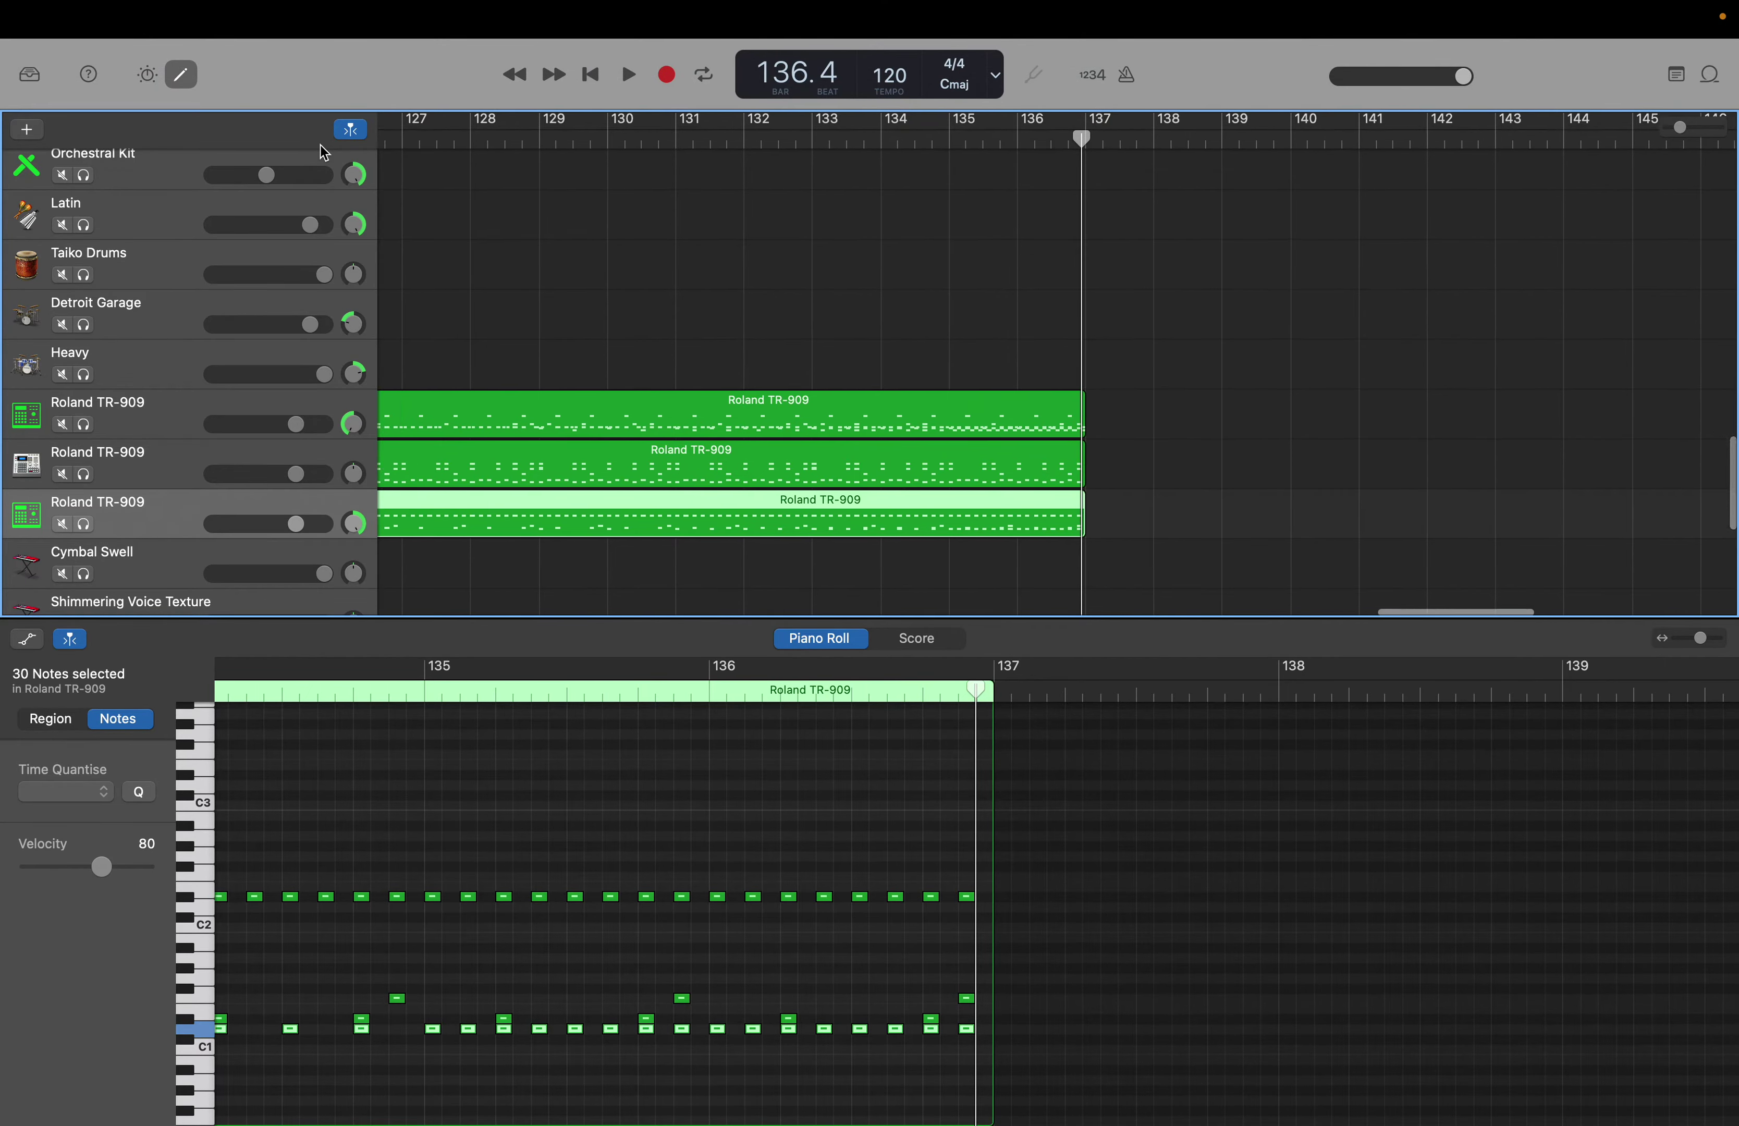
scroll(324, 152, "left", 5)
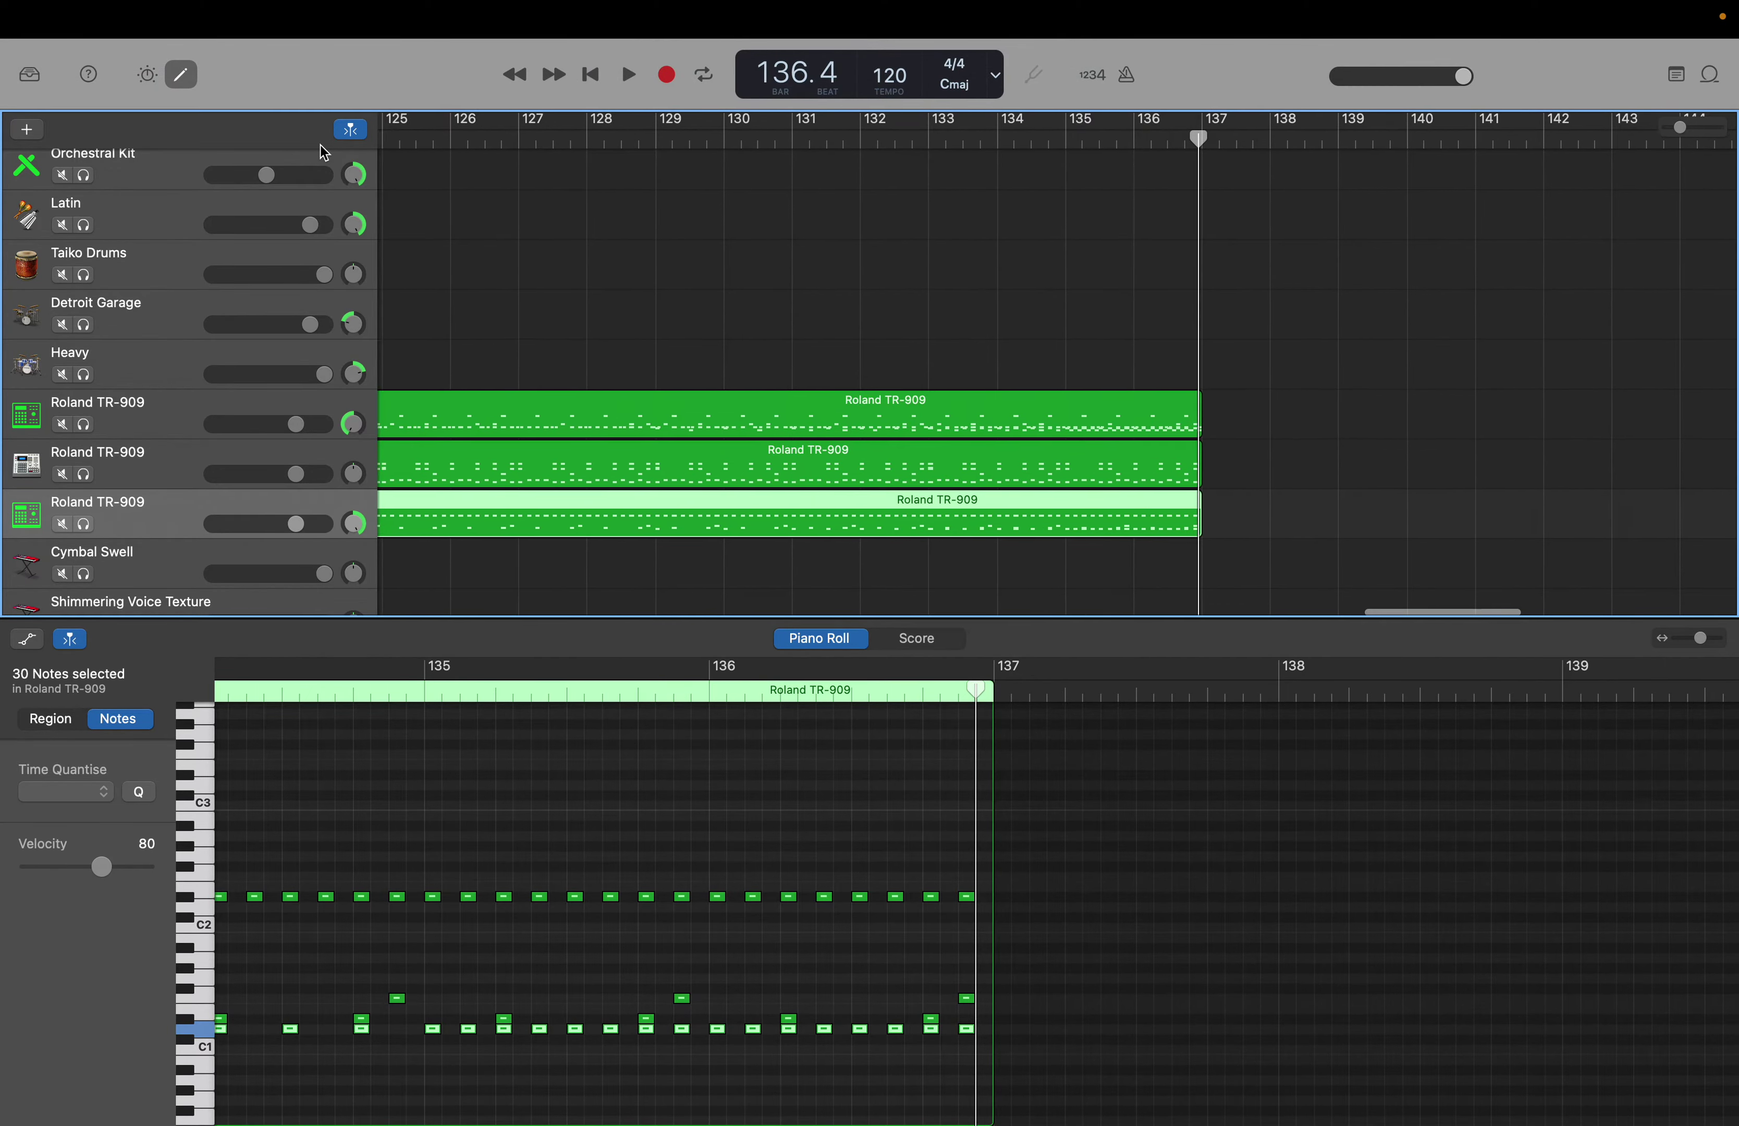
Copy the third Roland TR-909 track's E1 notes from bars 65–72 and paste them at bar 129, beat 3
left_click(899, 785)
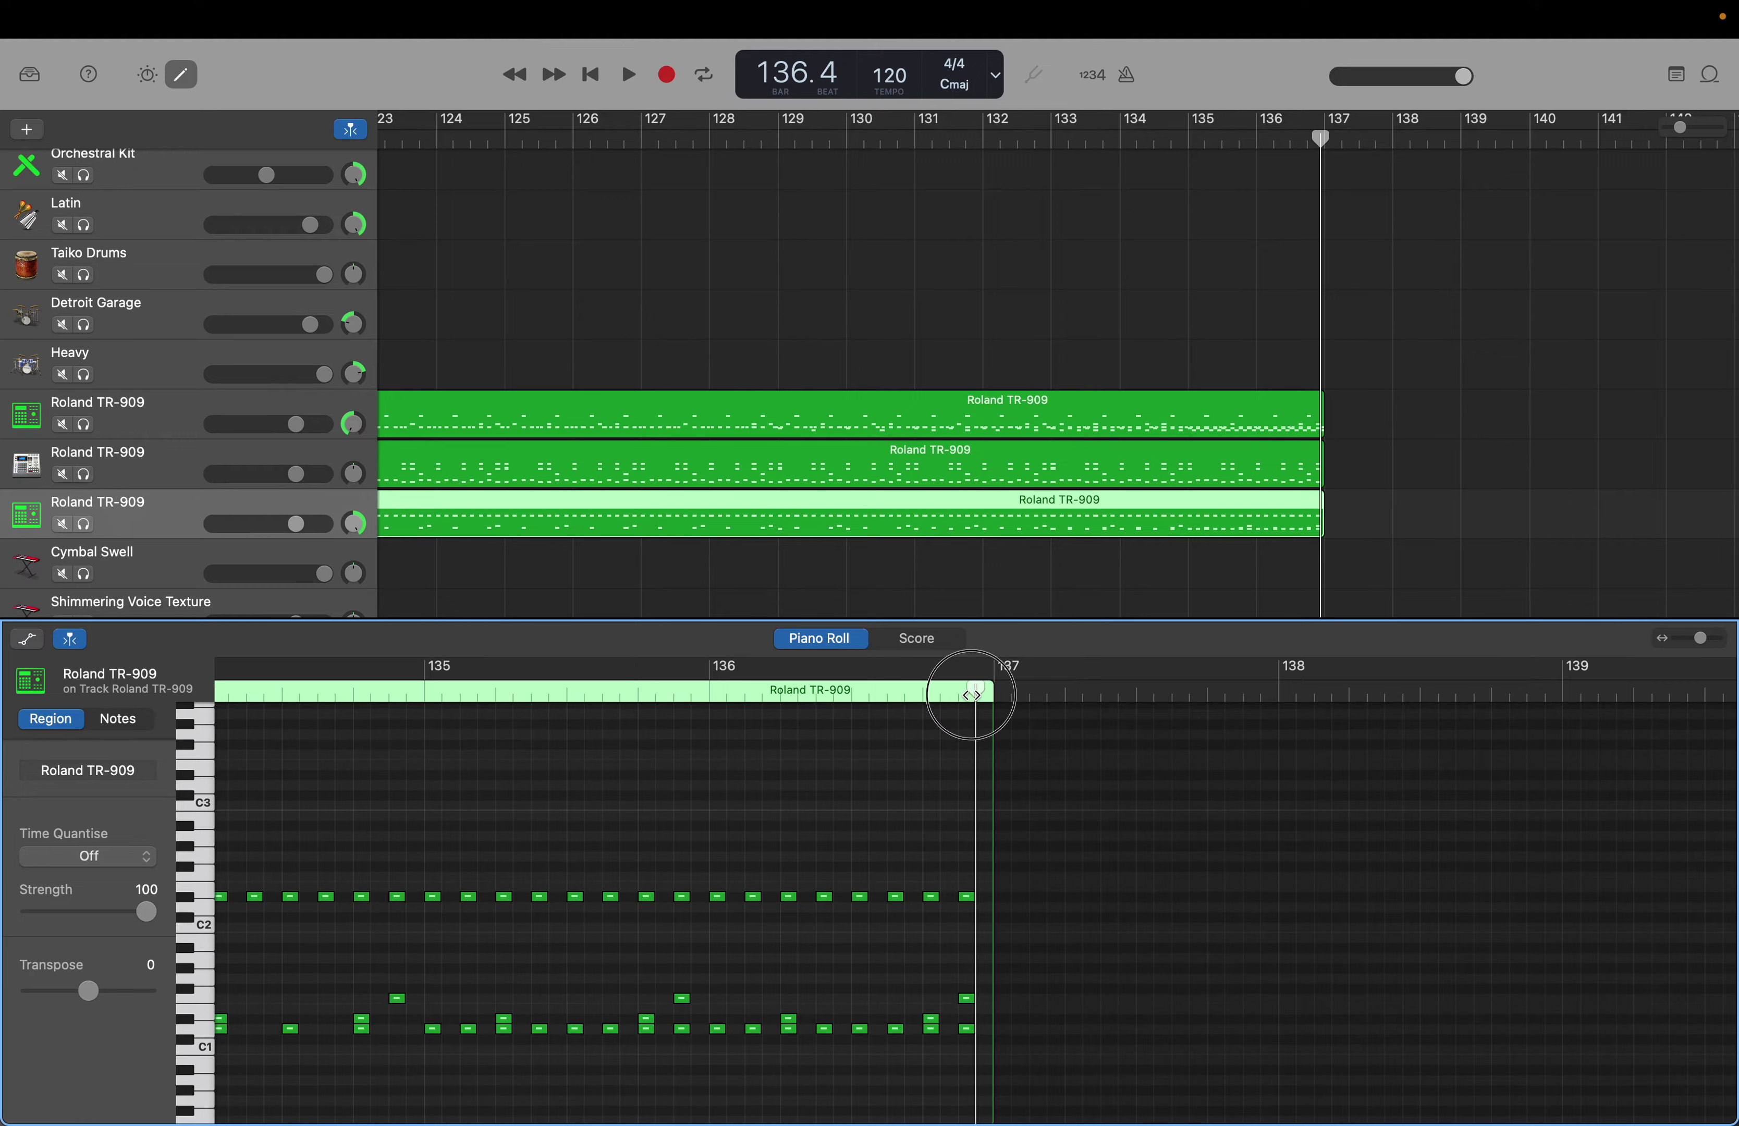
left_click_drag(971, 694, 1382, 724)
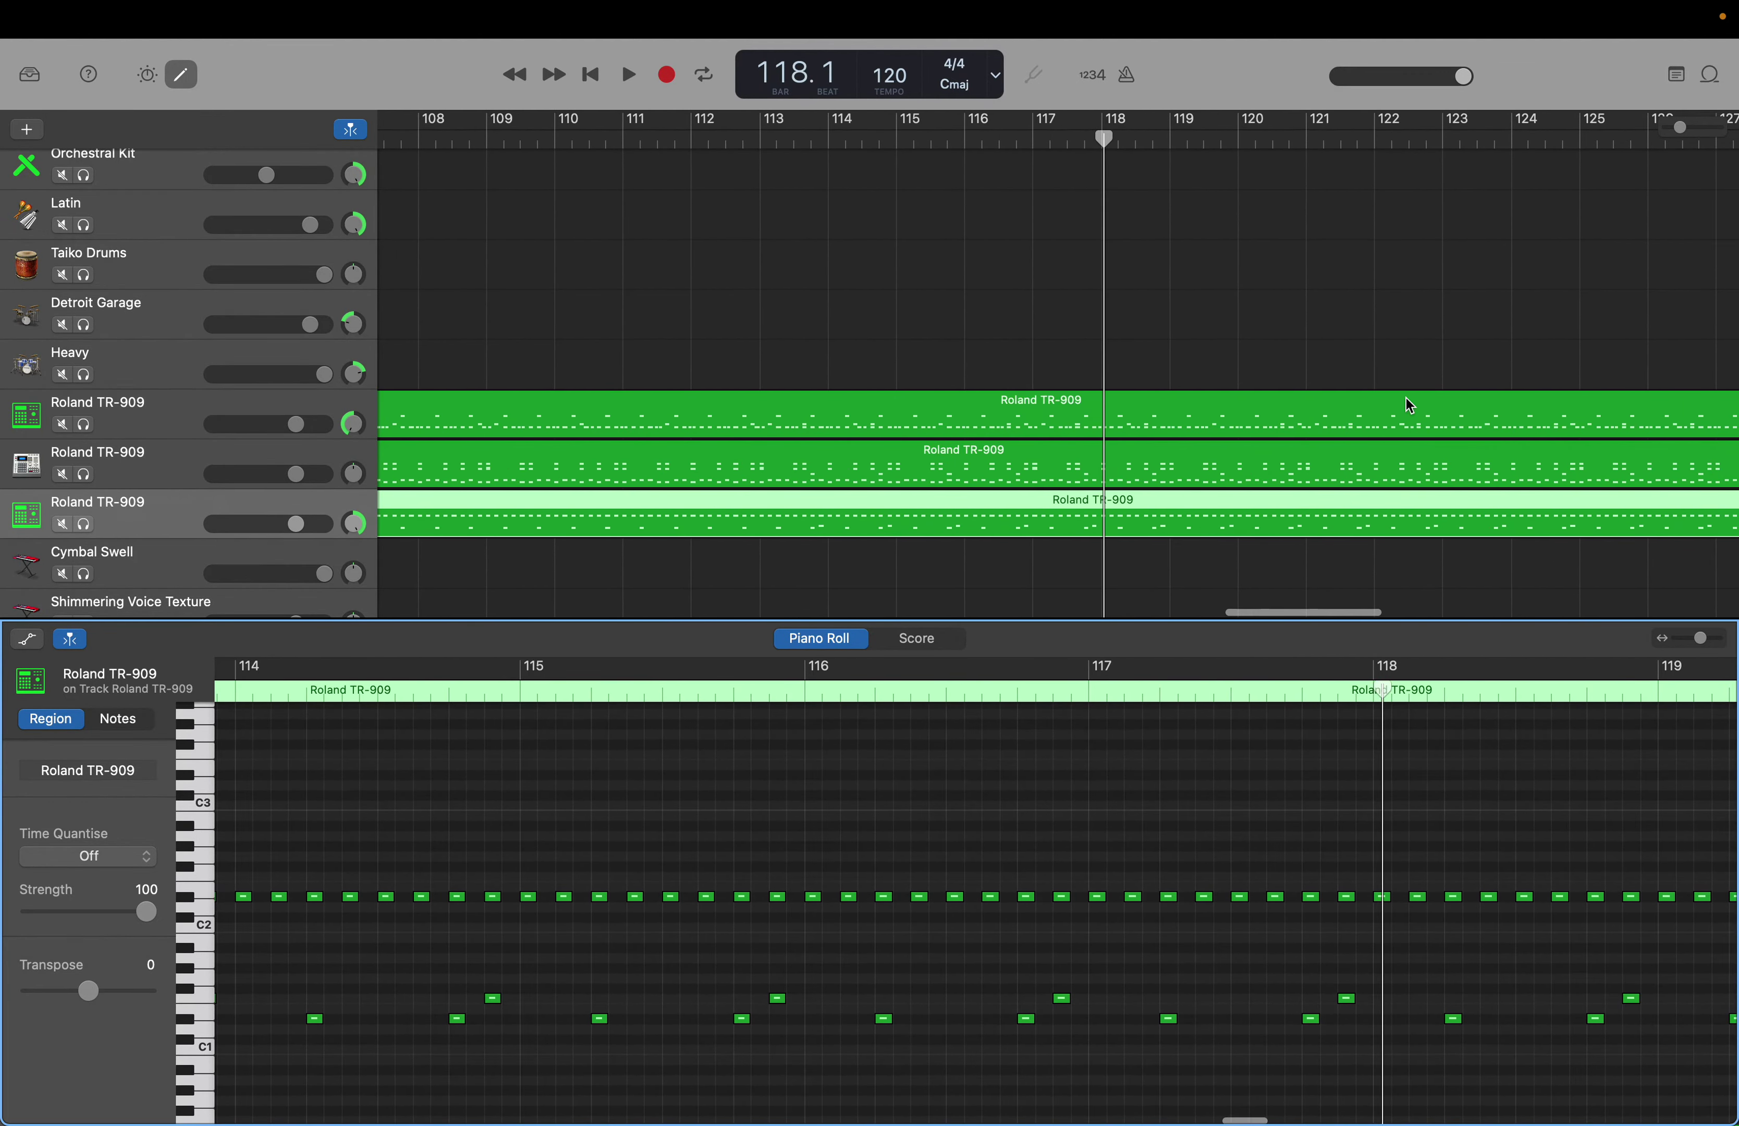
left_click_drag(1102, 136, 929, 164)
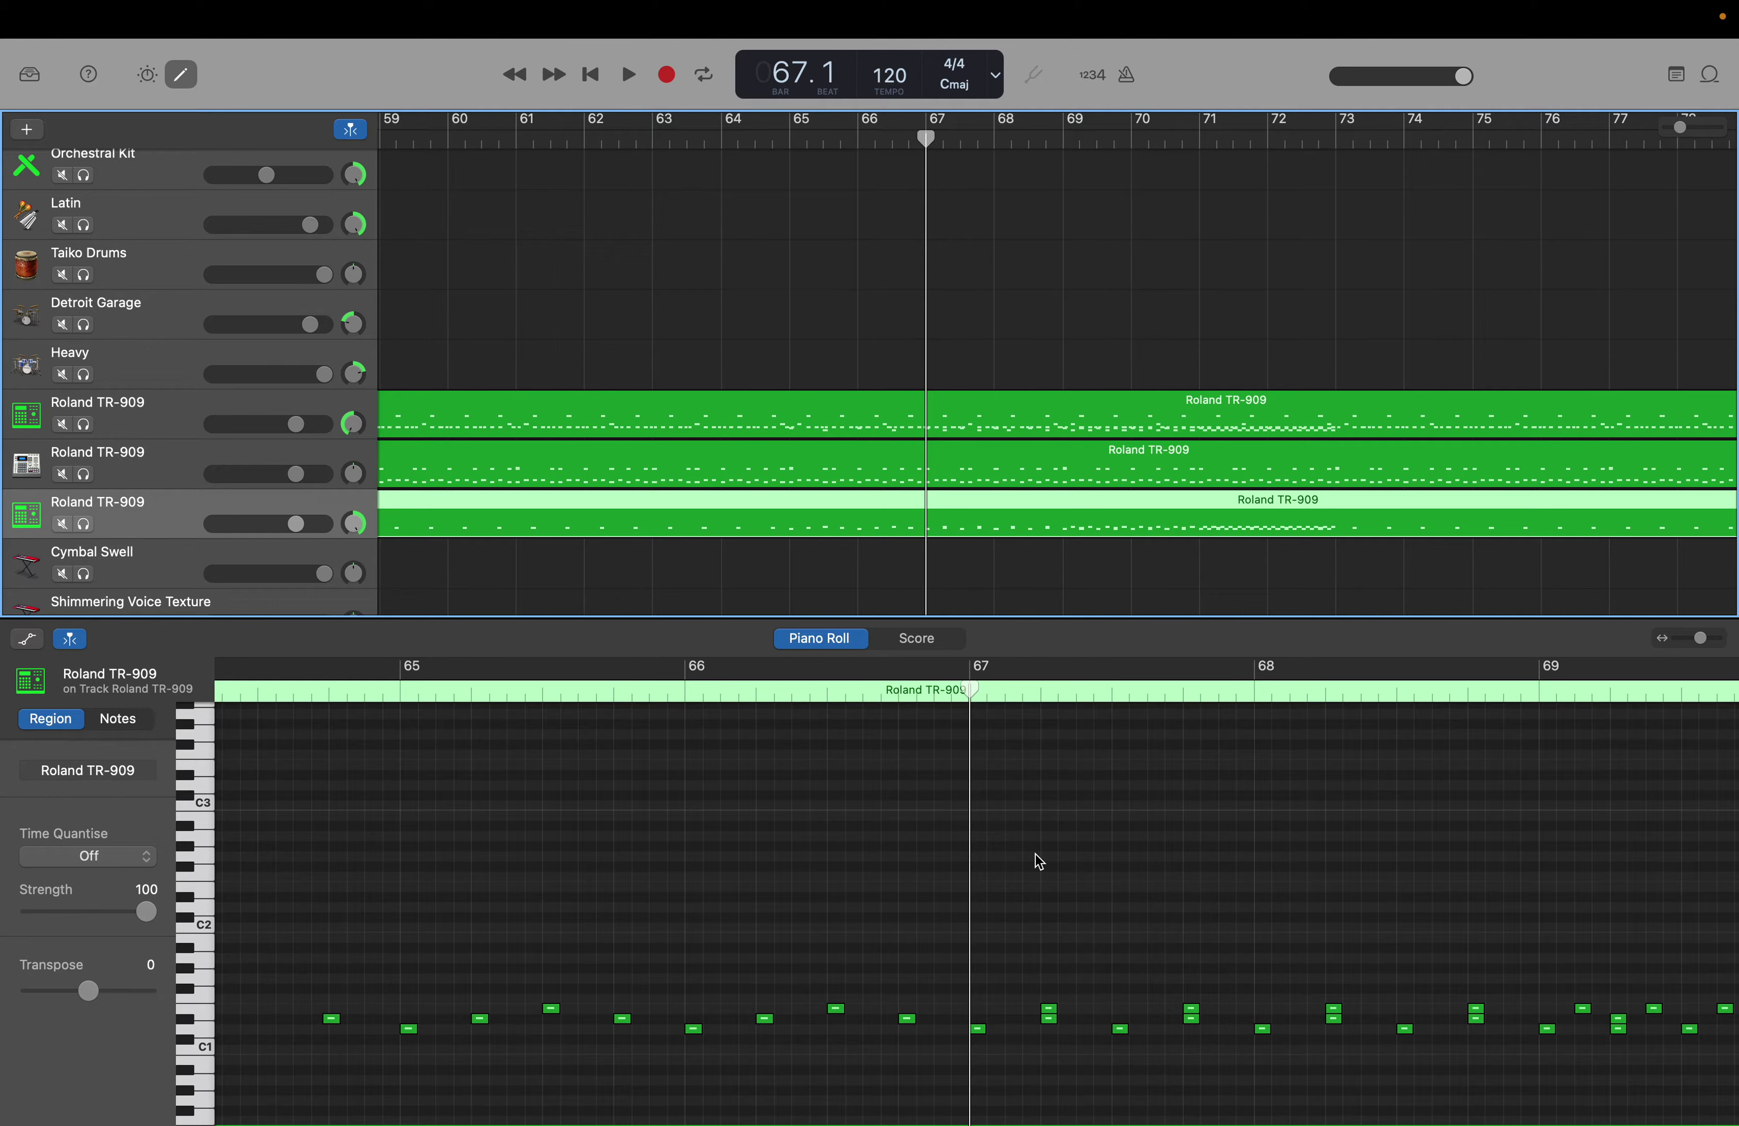
scroll(850, 926, "left", 3)
scroll(850, 926, "left", 2)
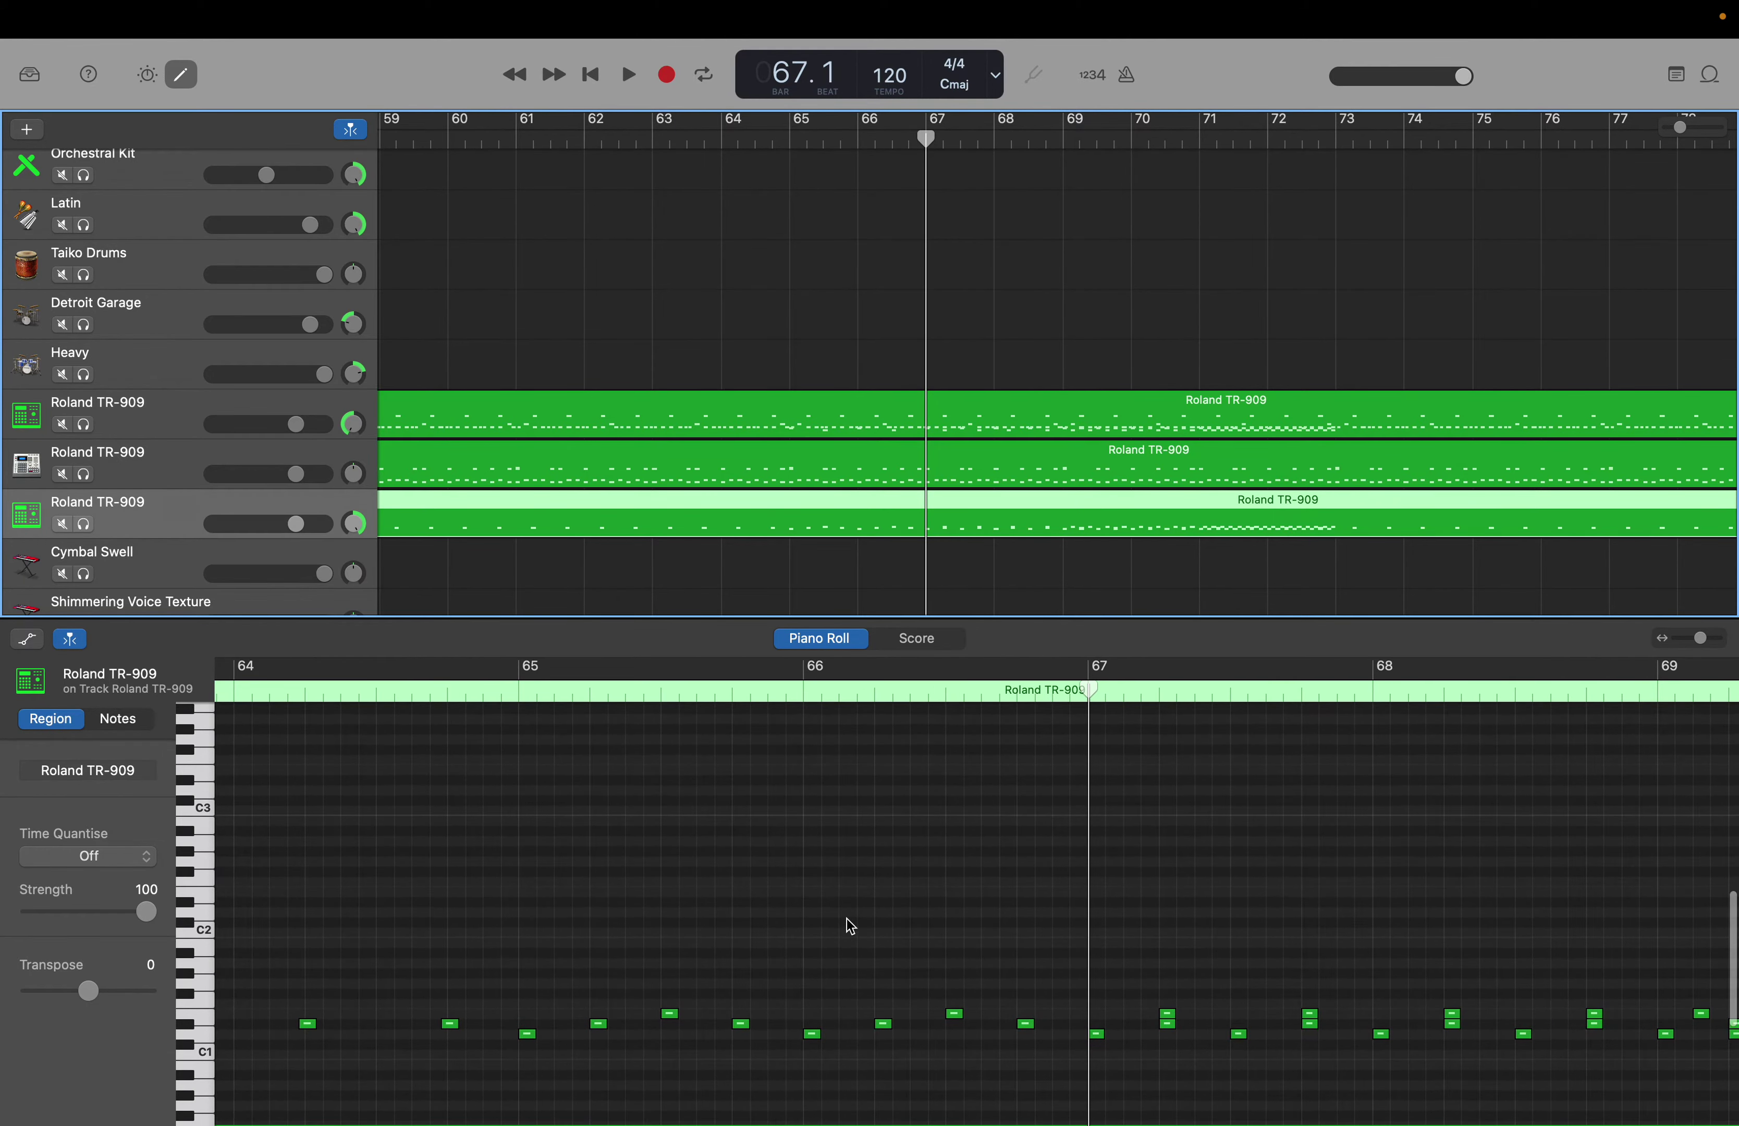
scroll(850, 926, "left", 1)
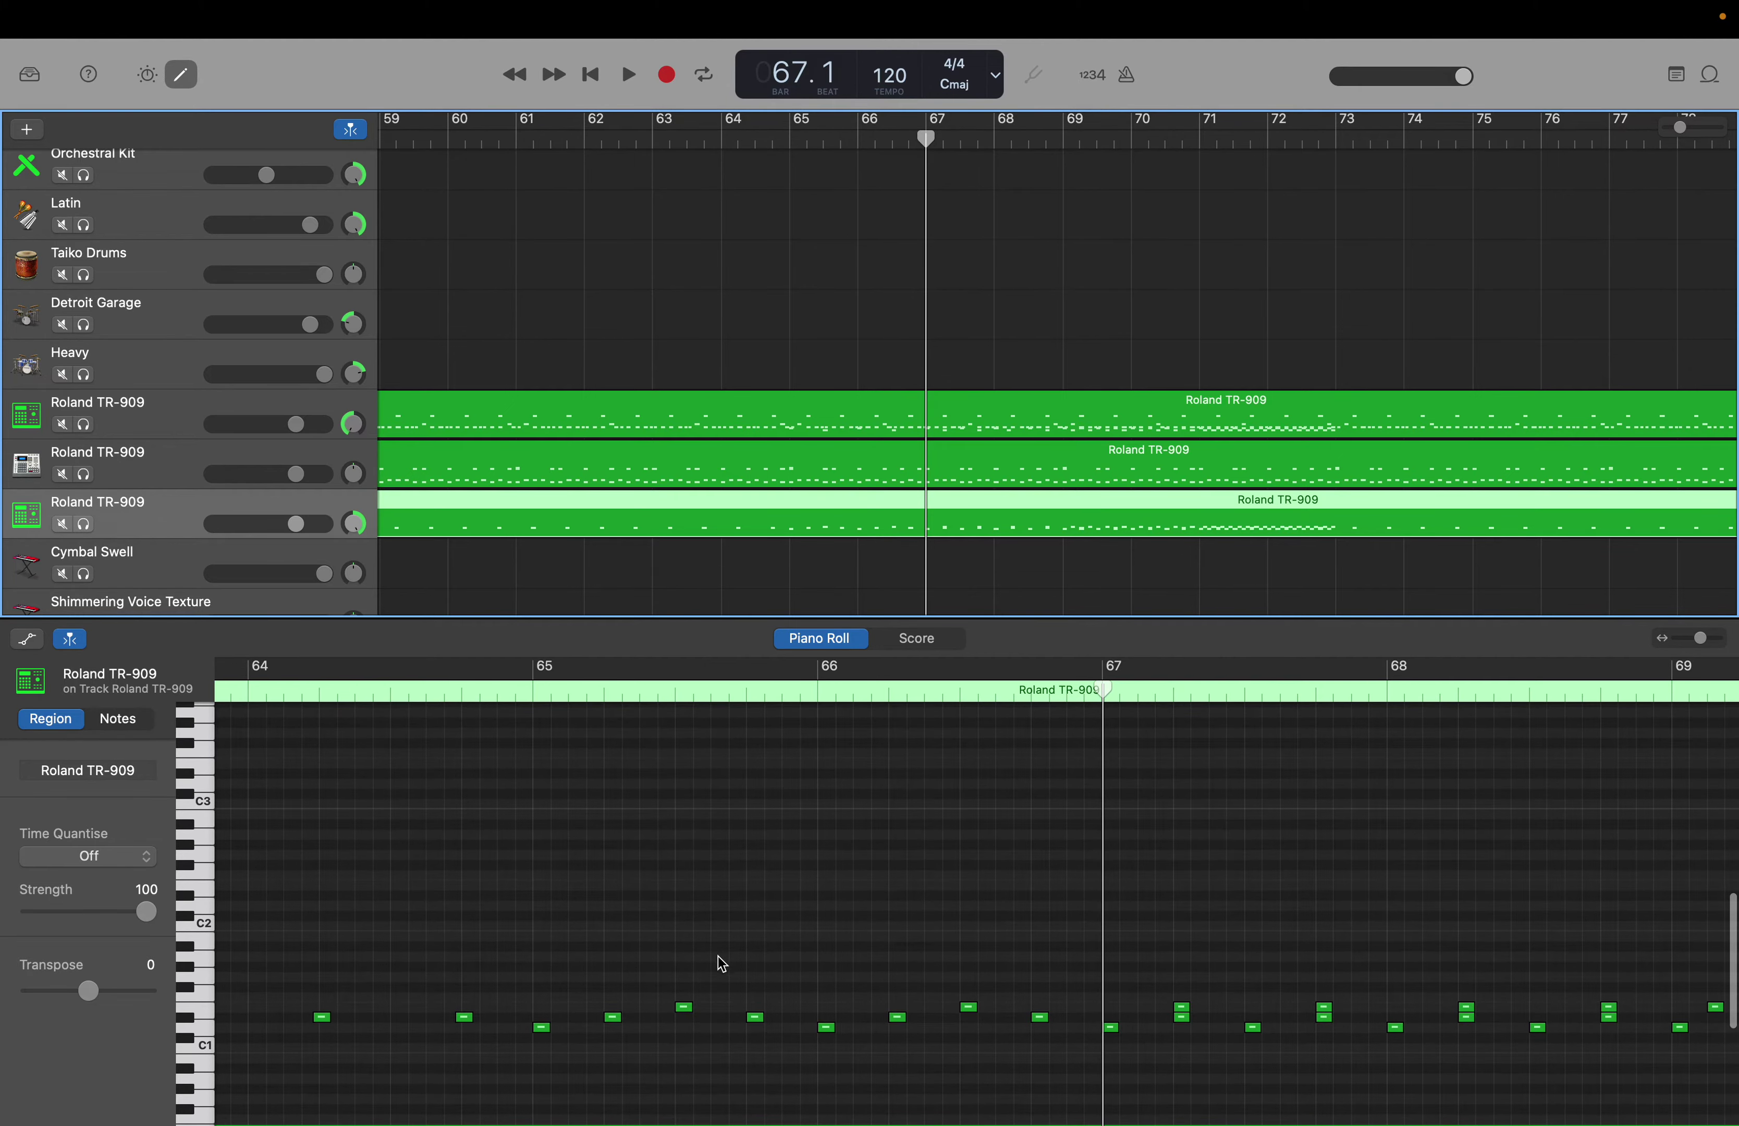
left_click_drag(659, 988, 1399, 1007)
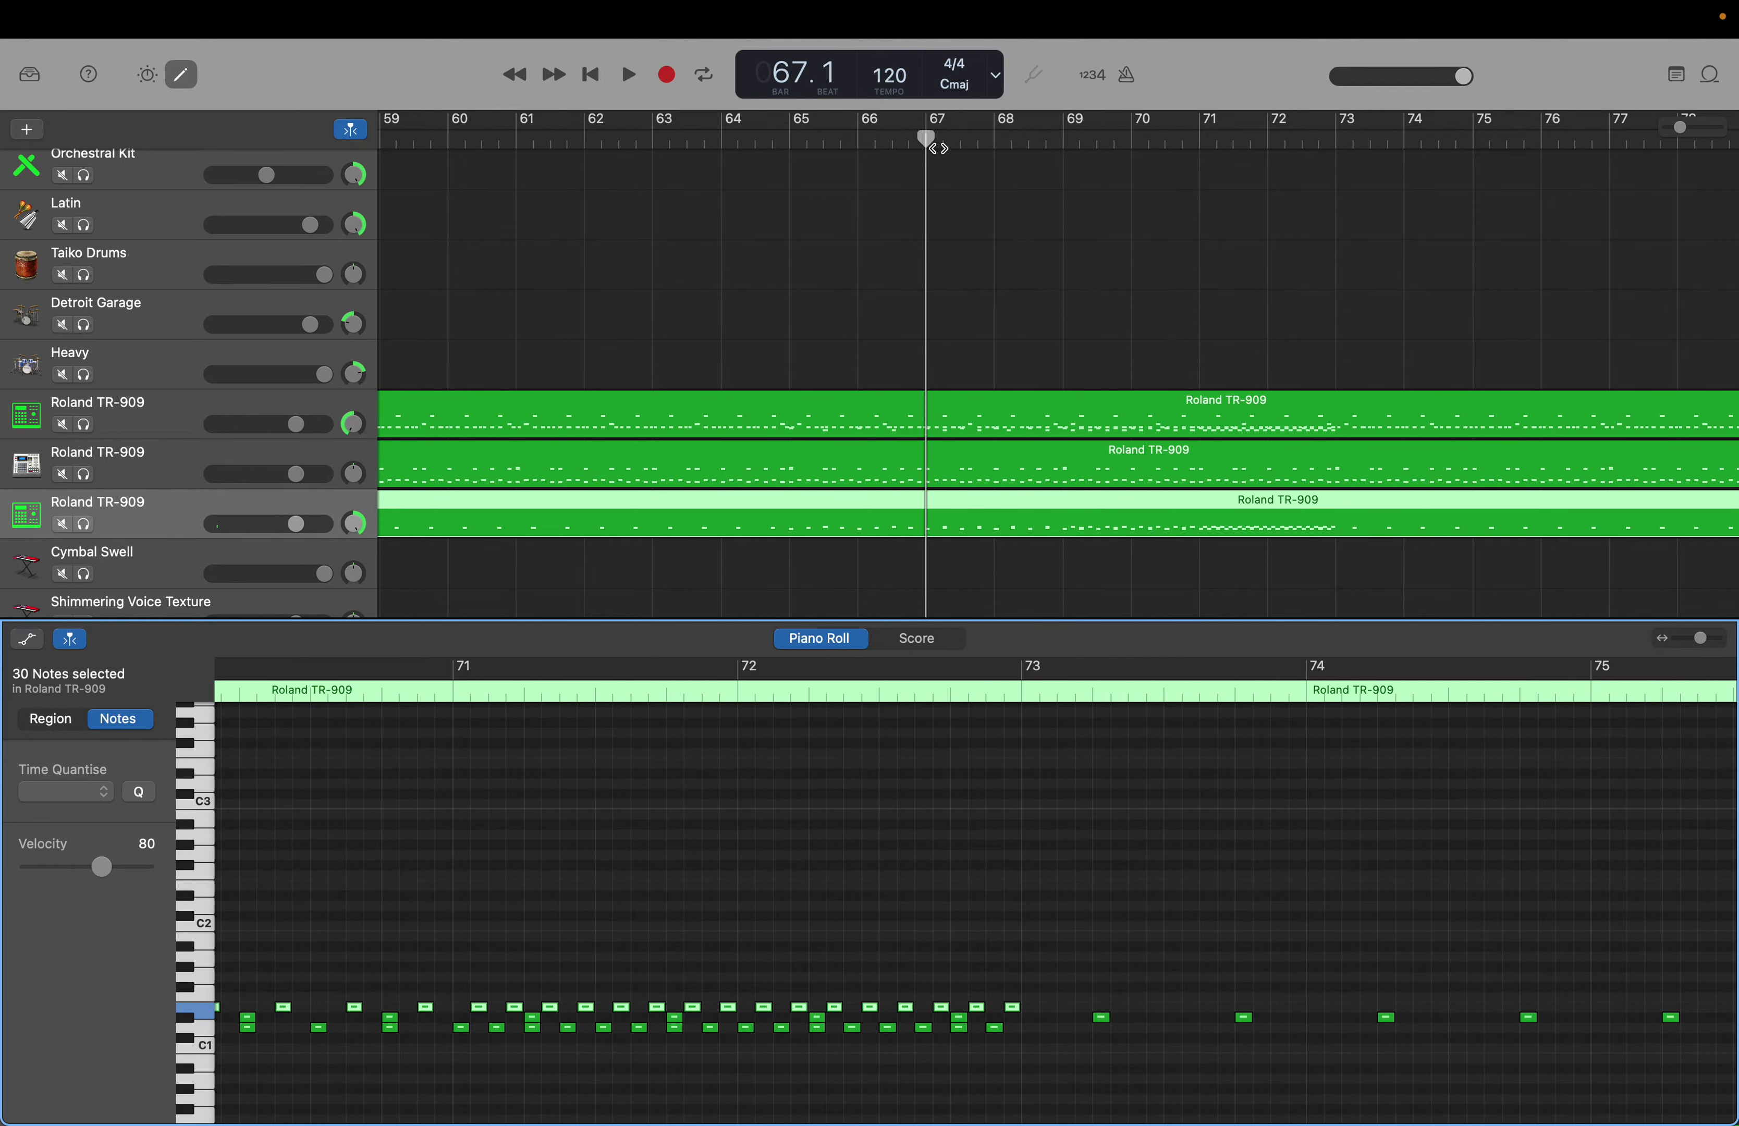
left_click(929, 140)
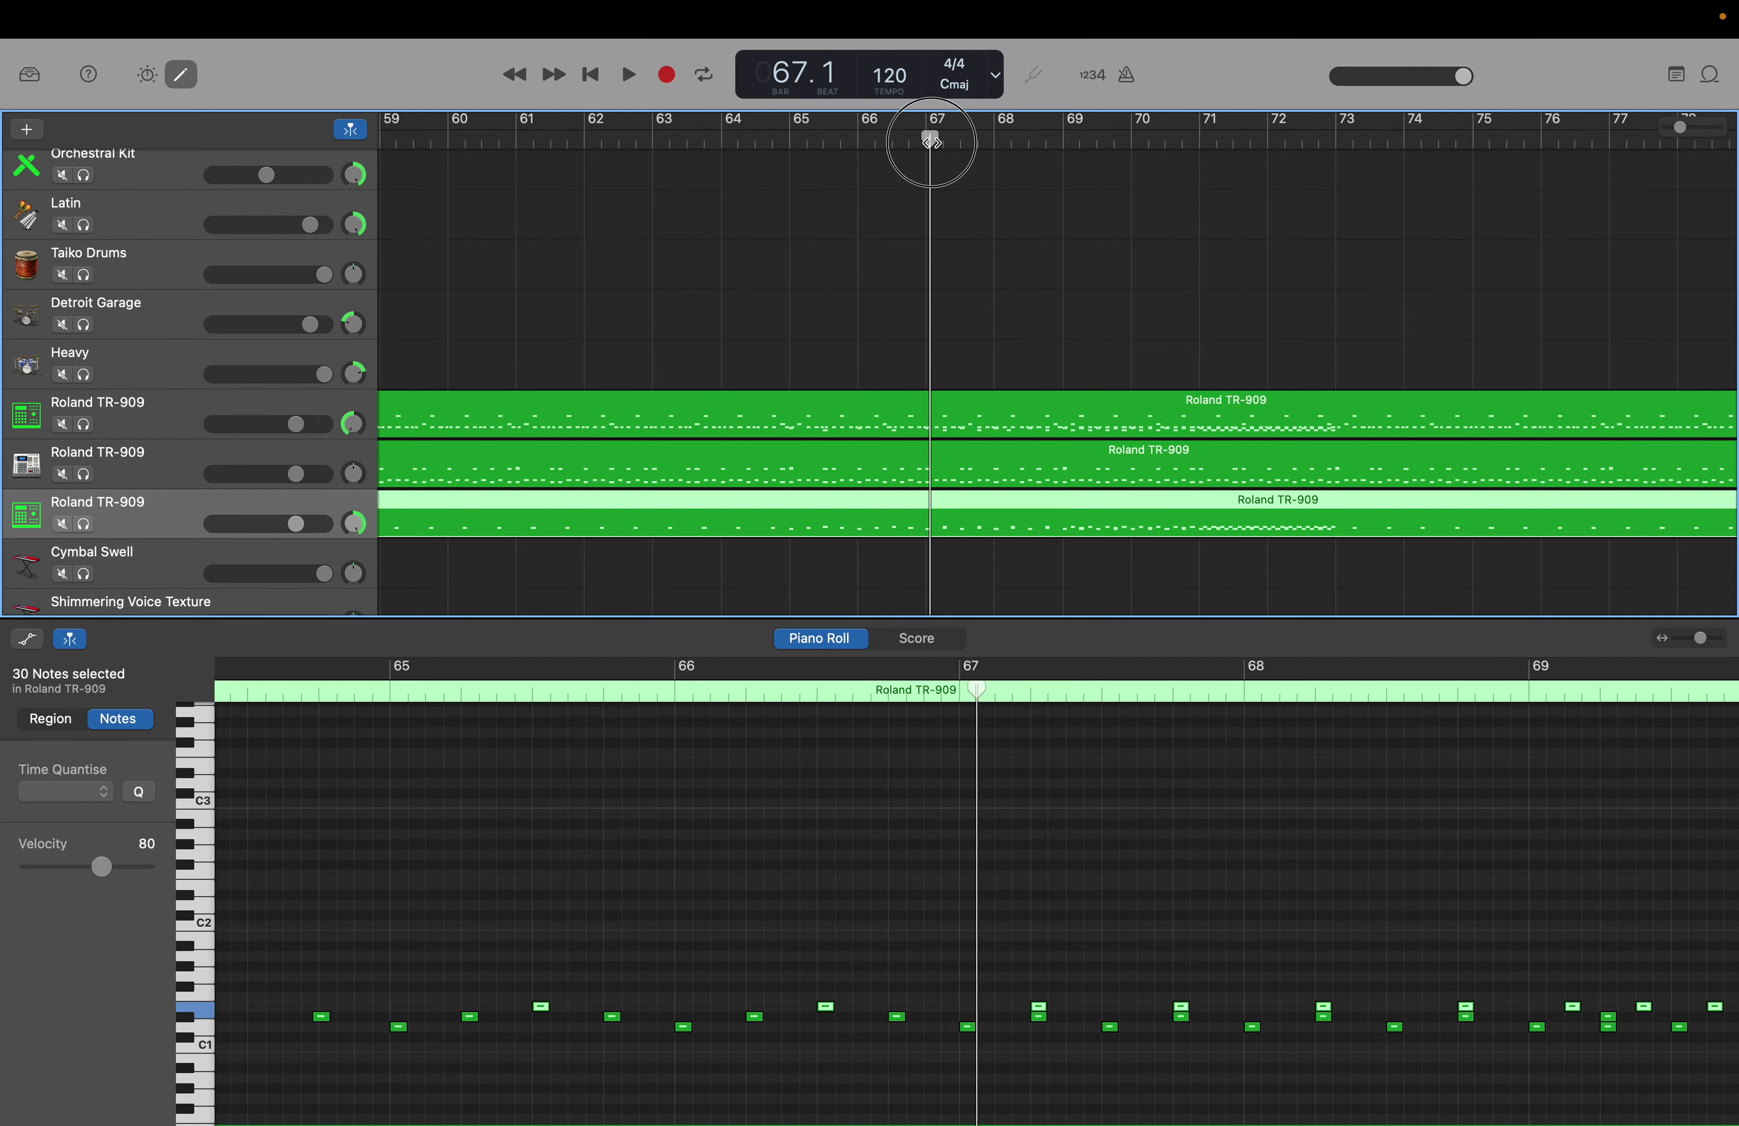
left_click_drag(931, 143, 1393, 627)
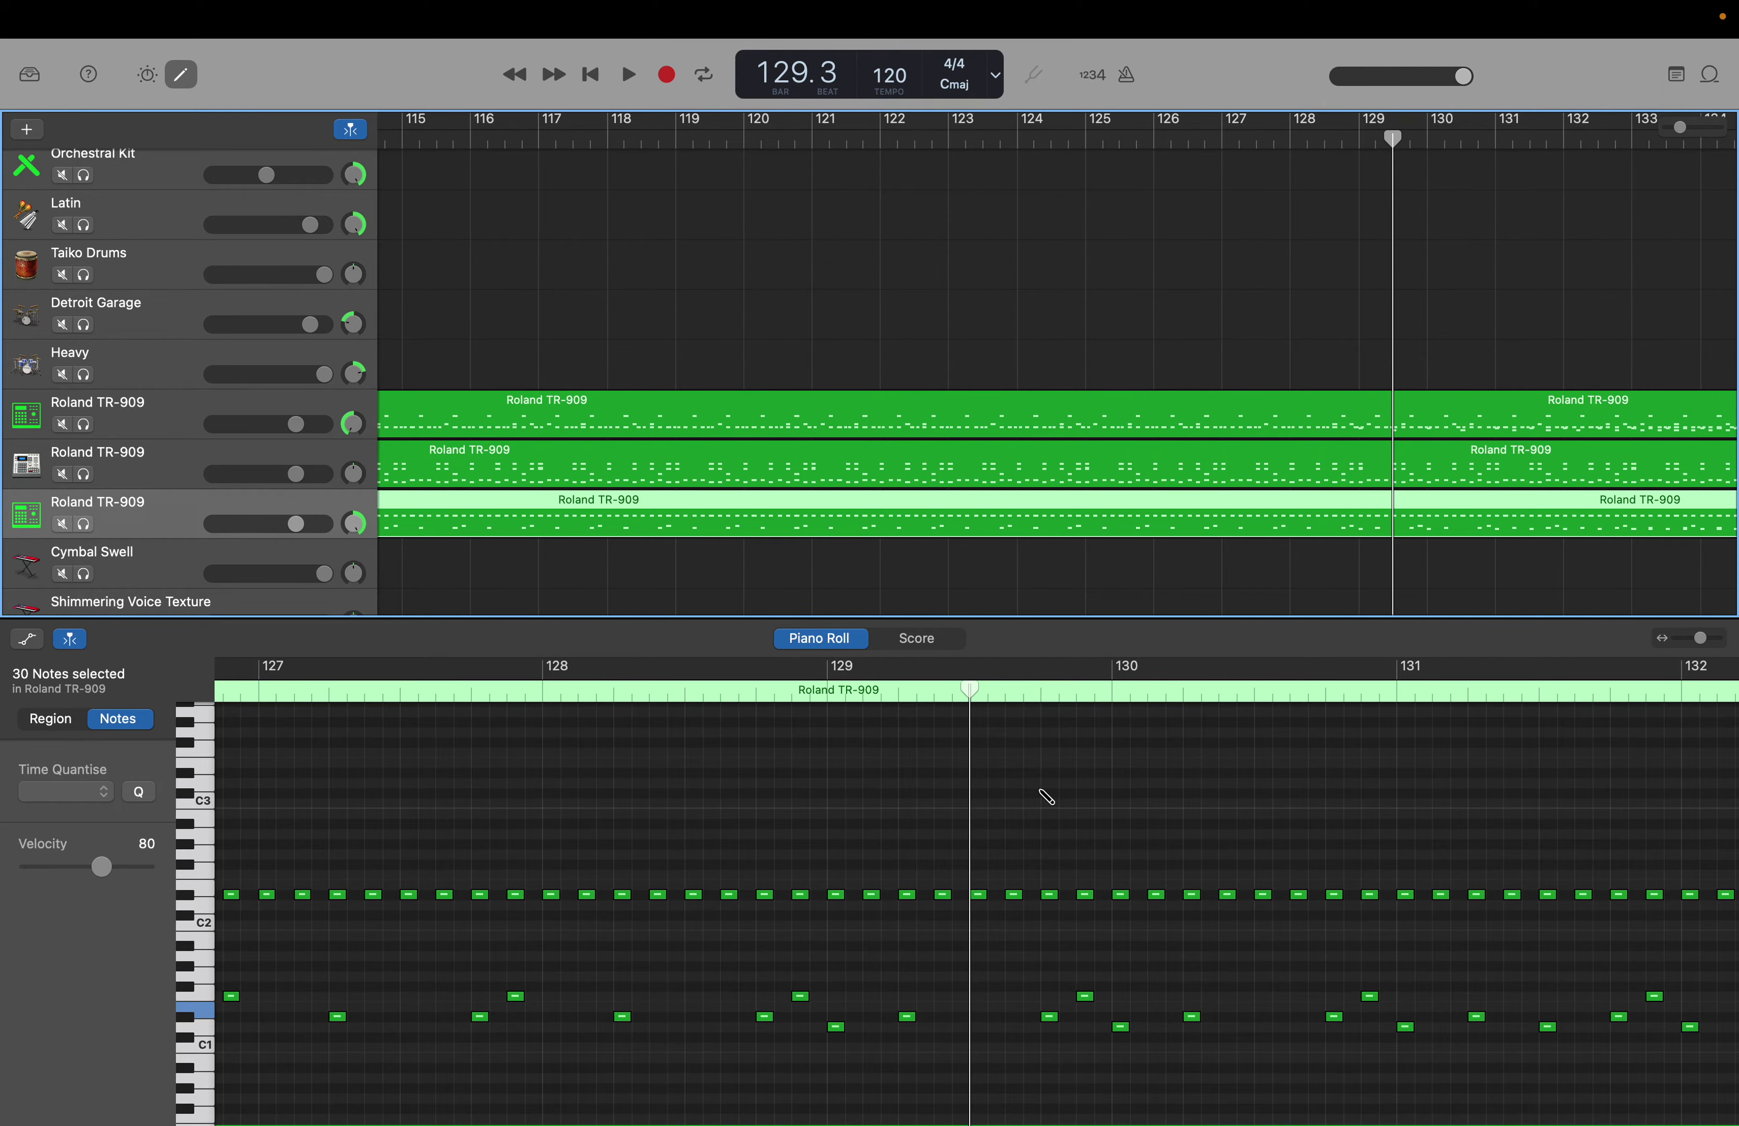
key("super+z")
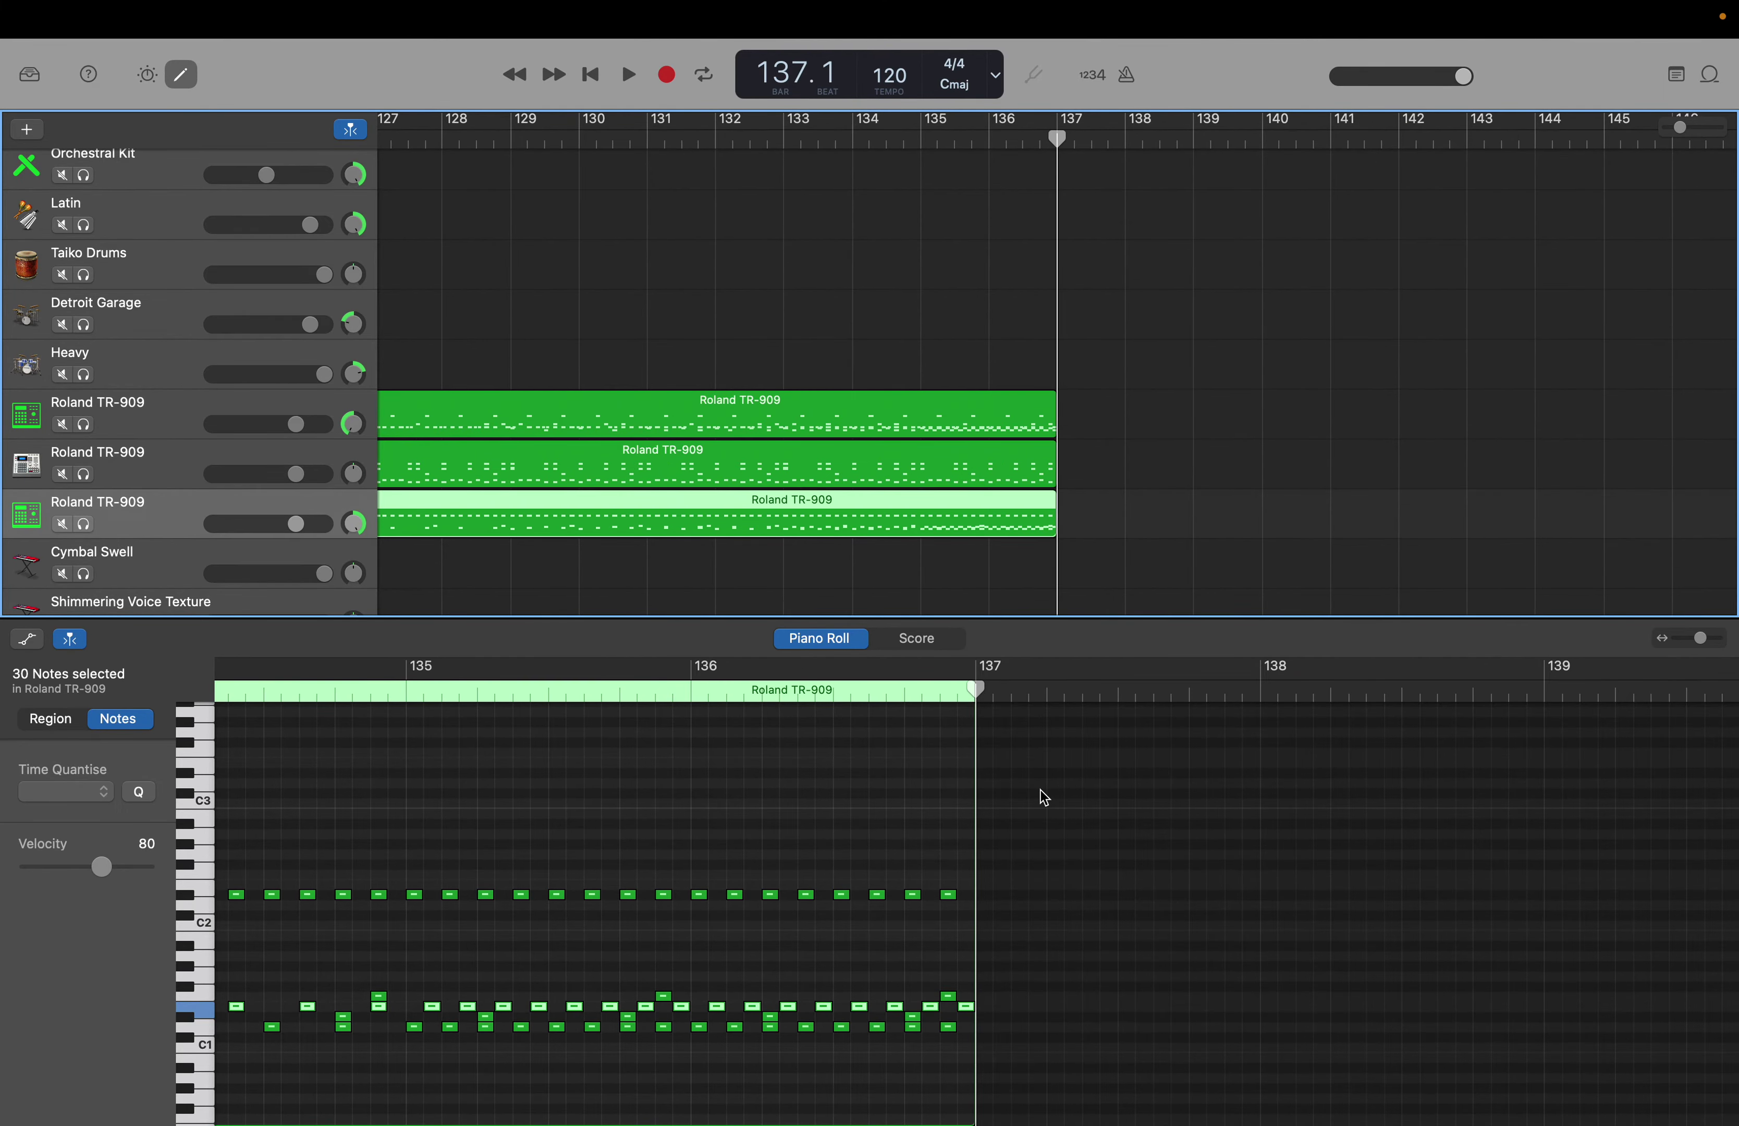
left_click(950, 805)
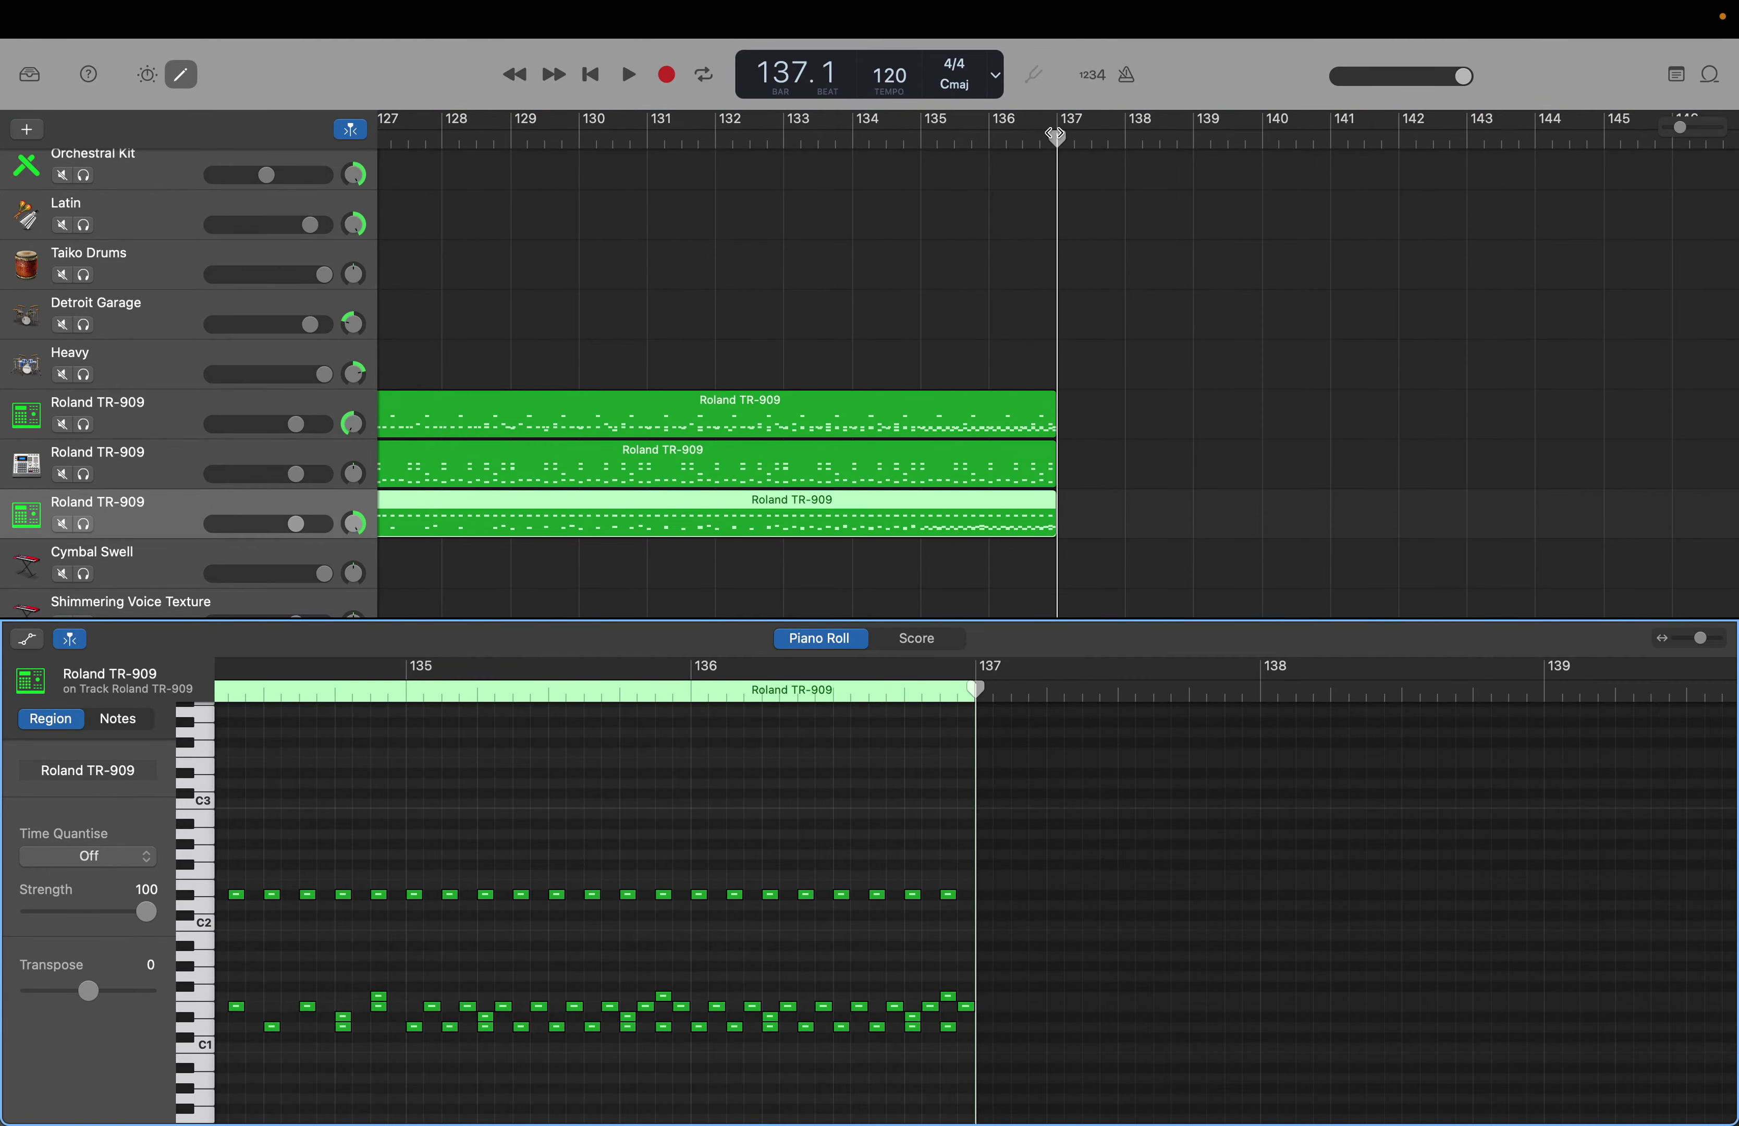
Play the arrangement from bar 129 to its end, then park the playhead at bar 137
left_click_drag(1055, 134, 510, 218)
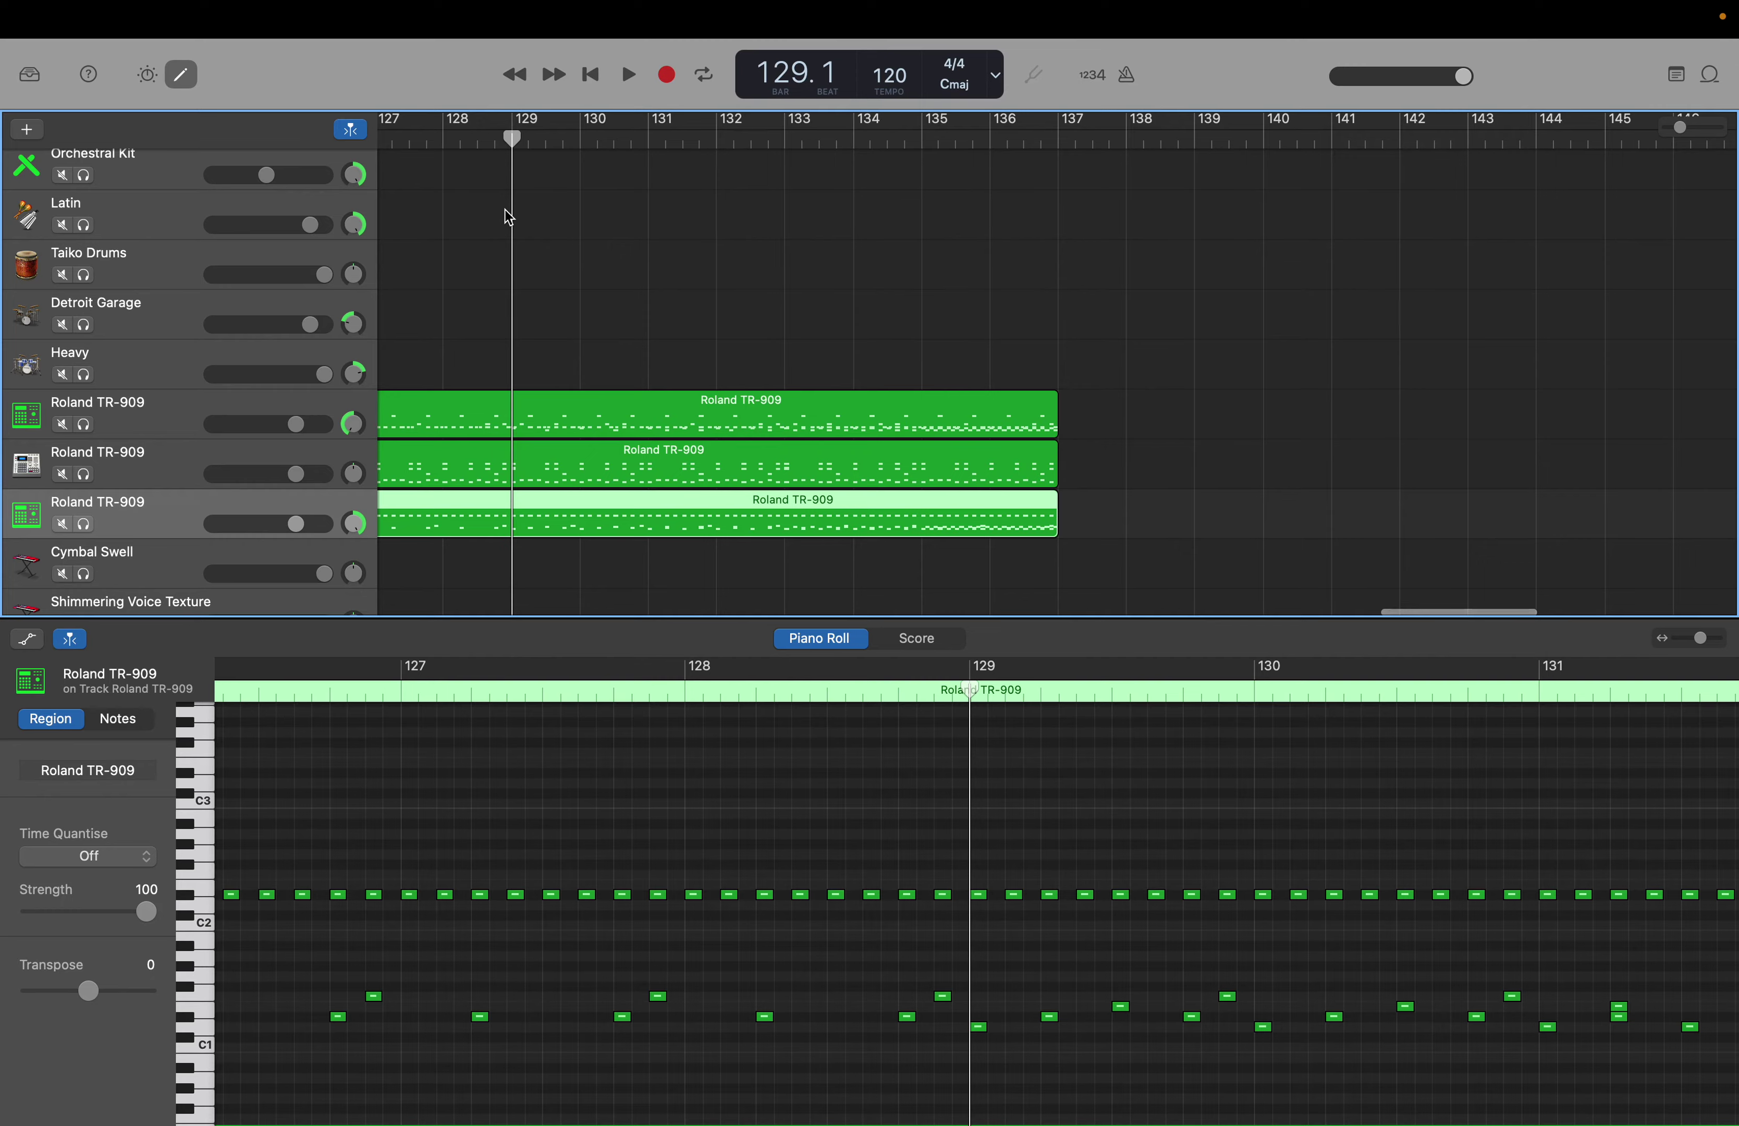
key("space")
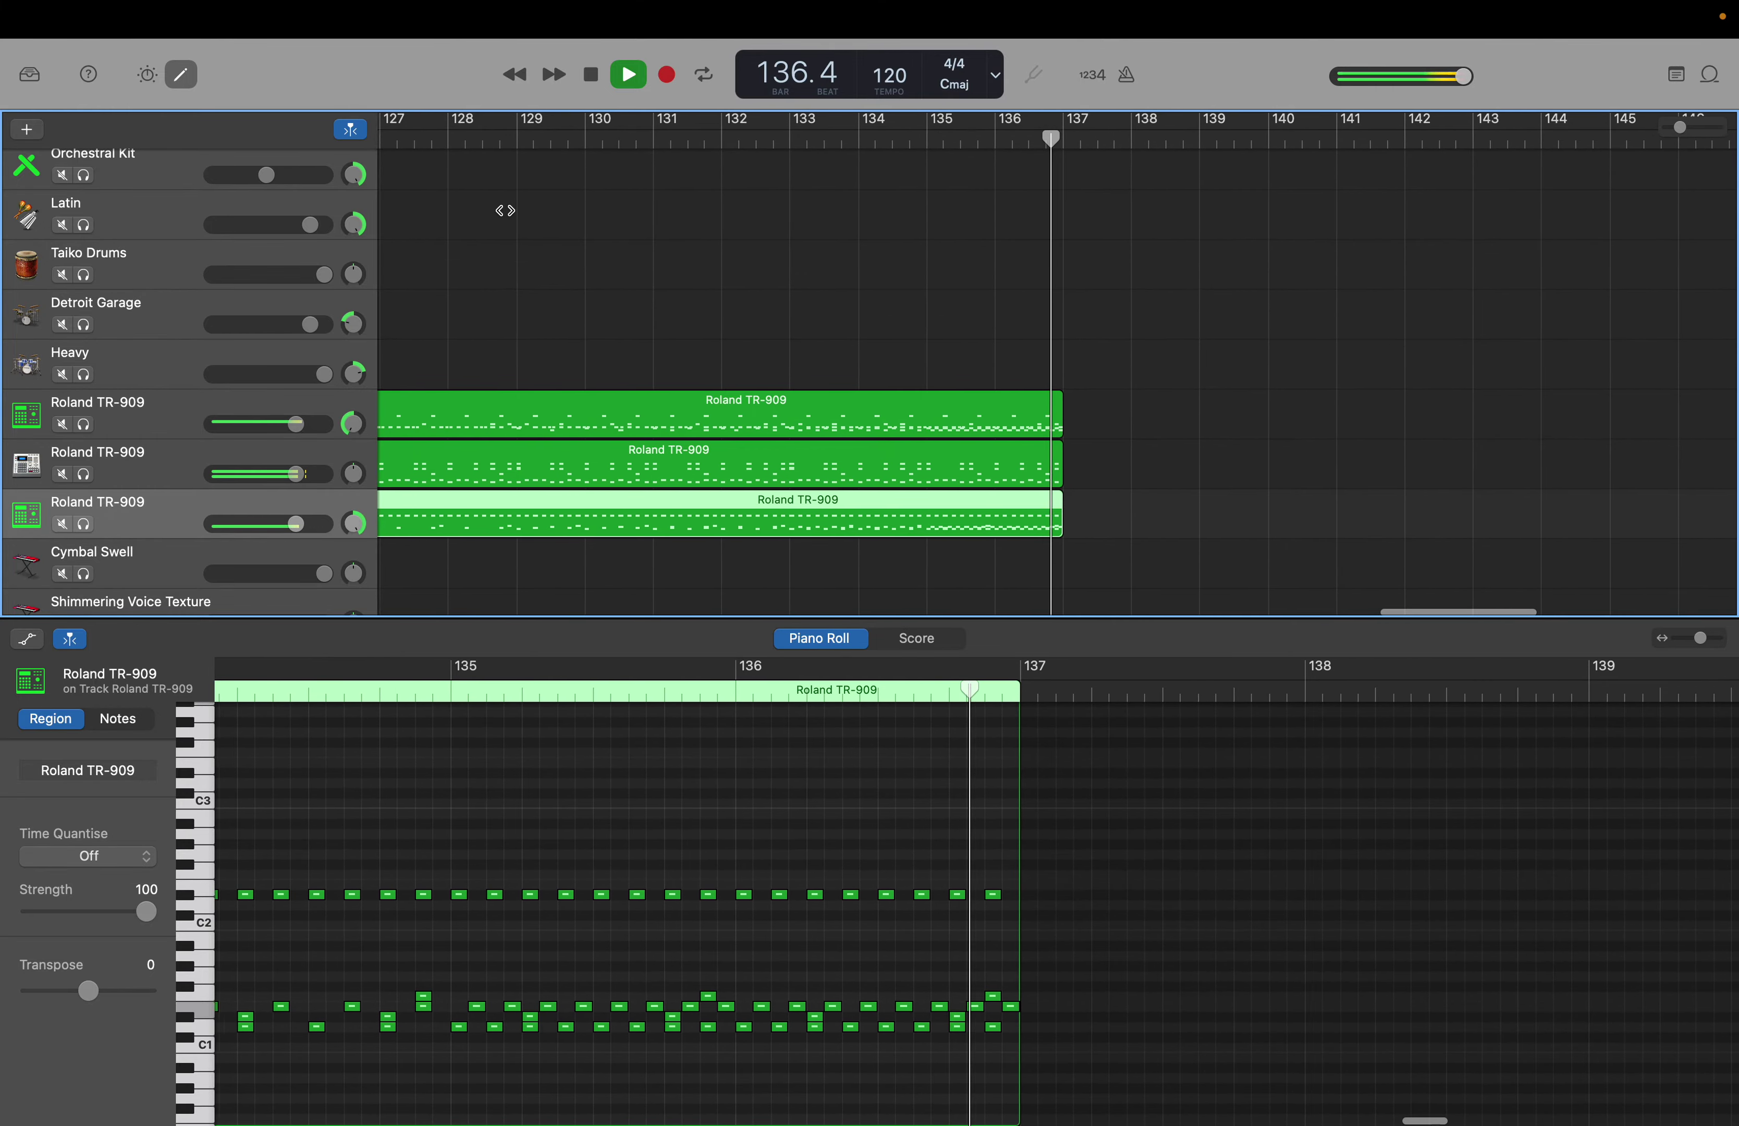
key("space")
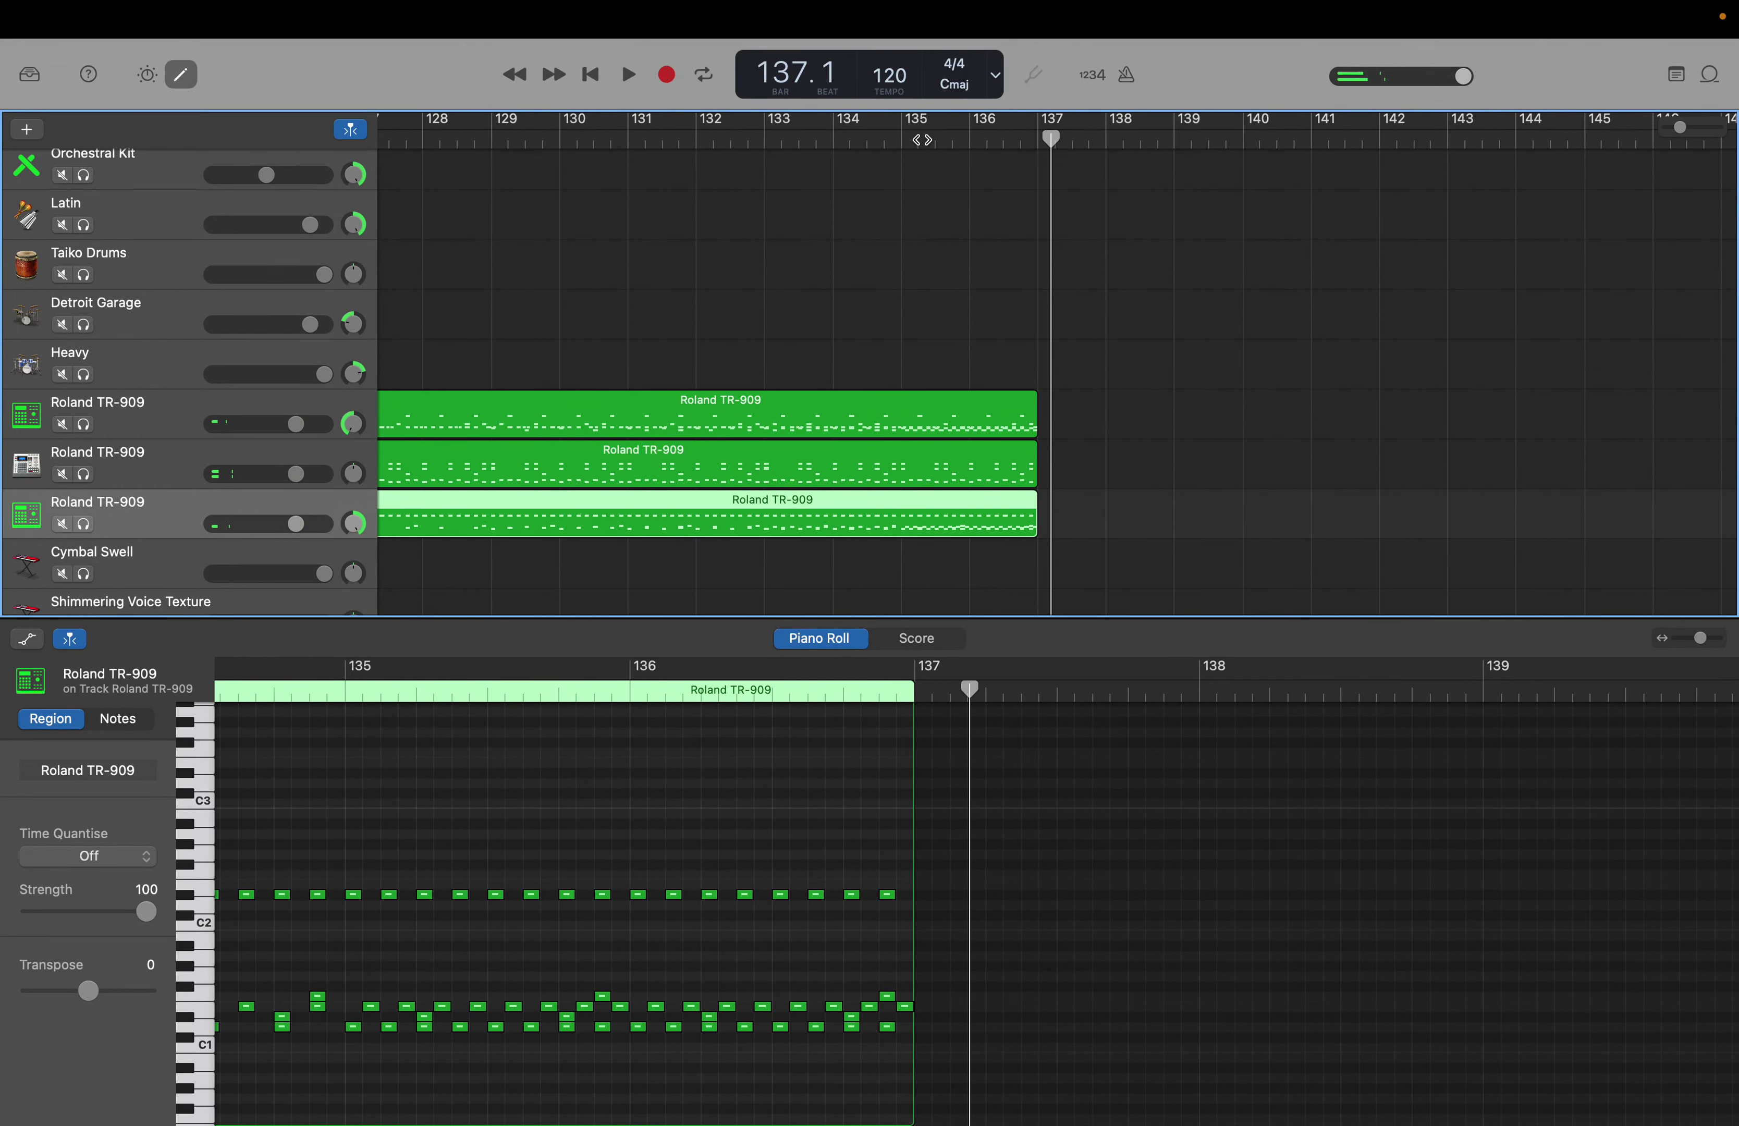
left_click(1046, 138)
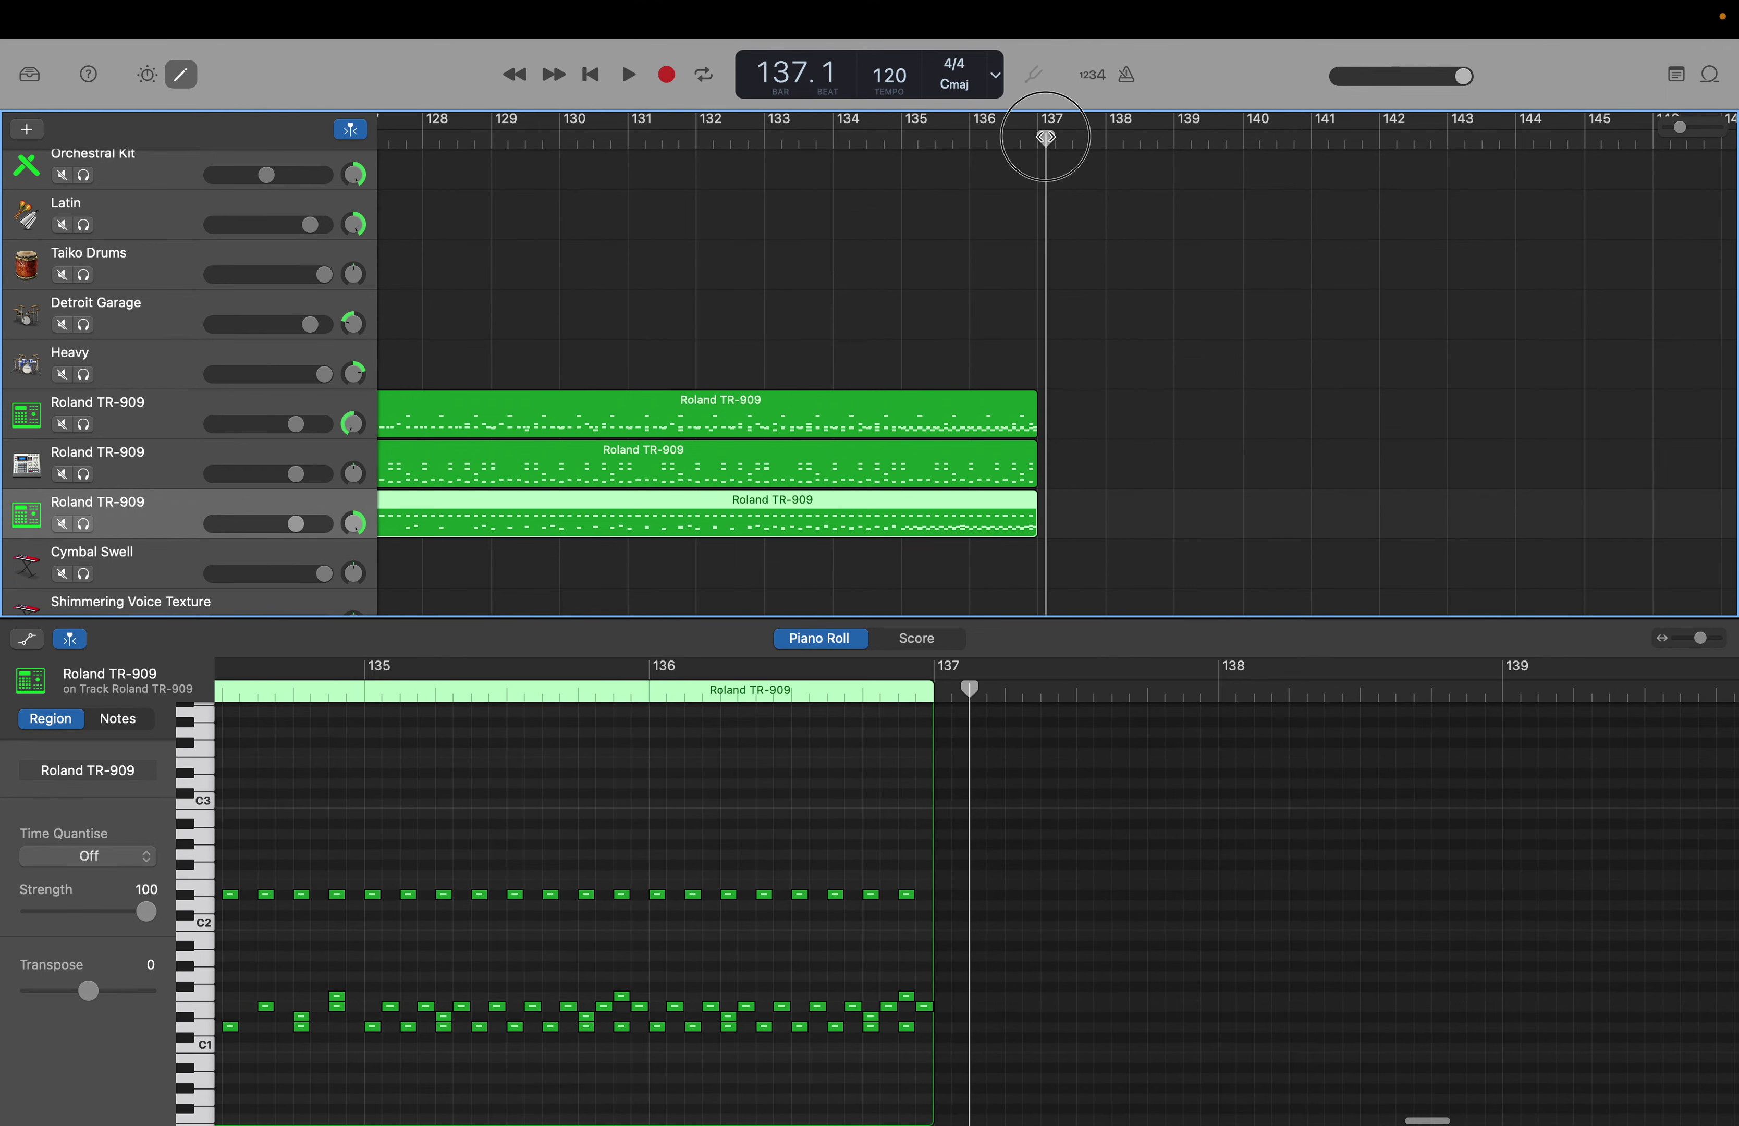
left_click_drag(1046, 137, 1038, 138)
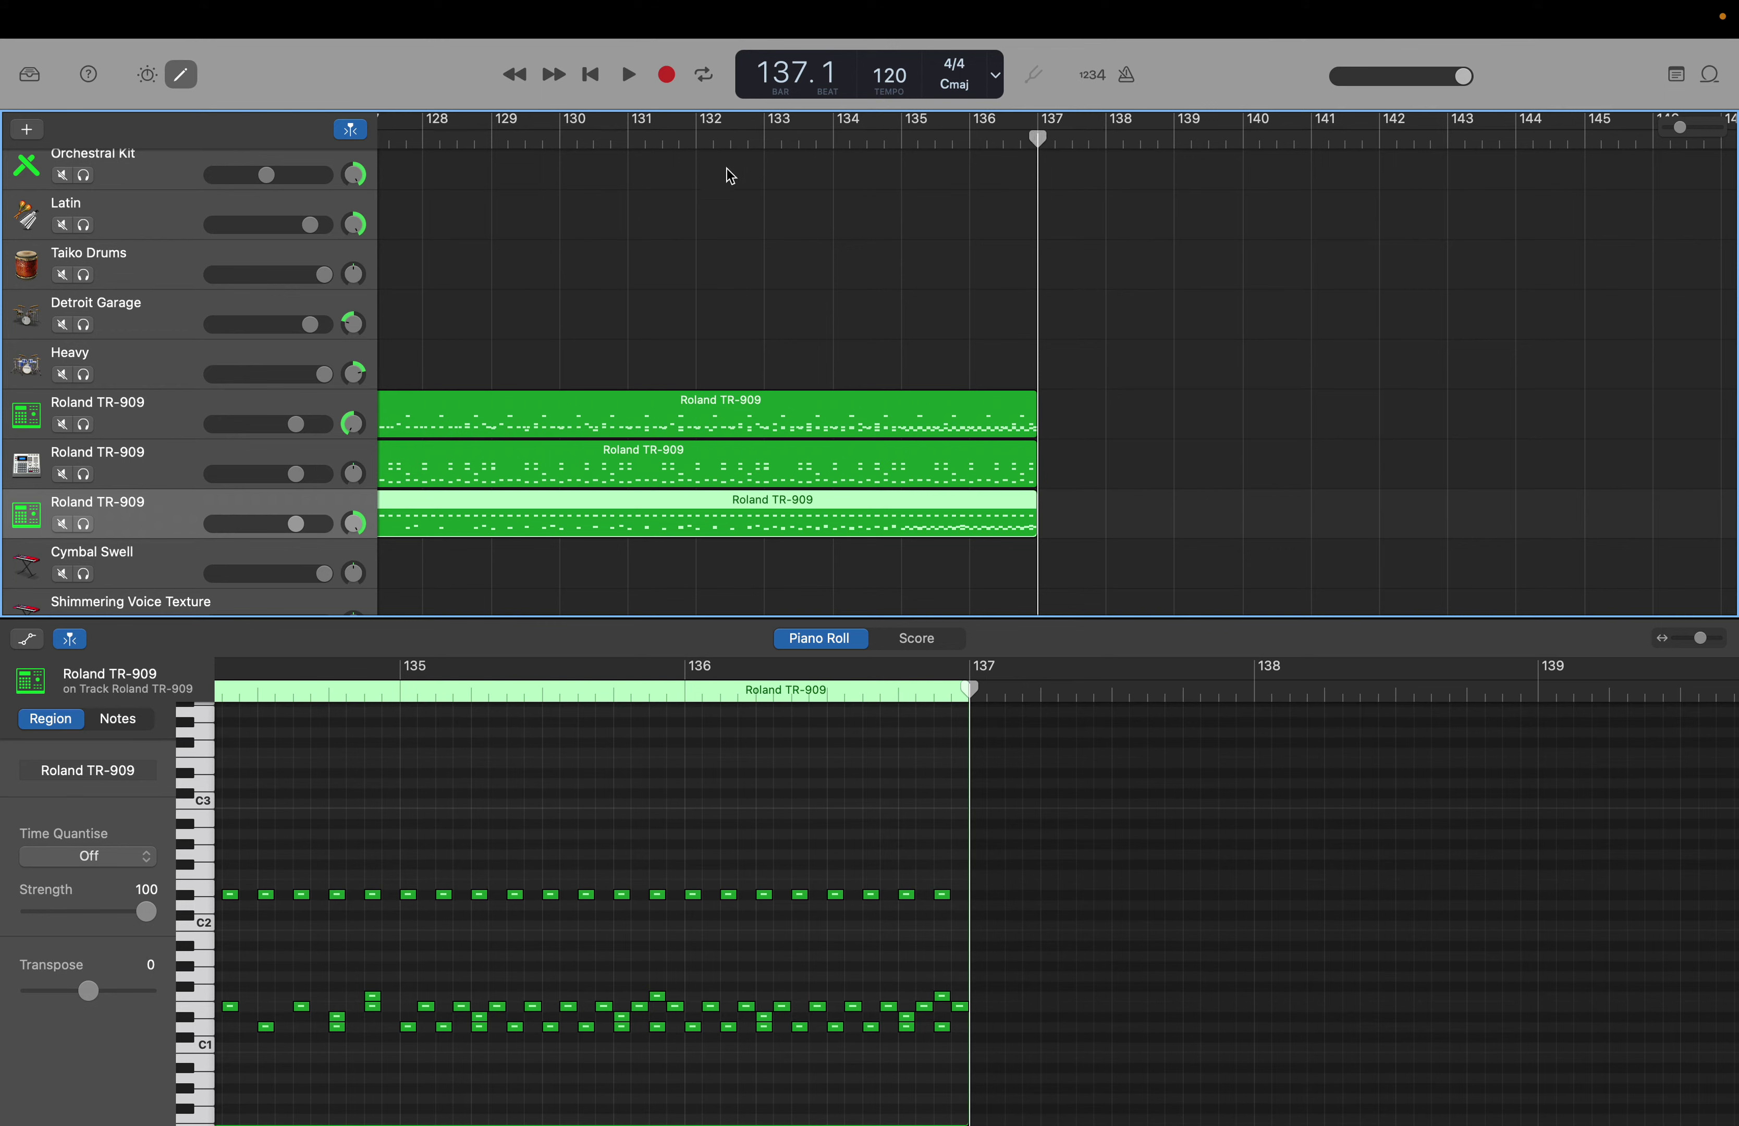
Open the third Gliding 808 Bass region's notes and audition its pitches around E3 and E2 on the piano keyboard
scroll(606, 263, "left", 5)
scroll(606, 263, "up", 5)
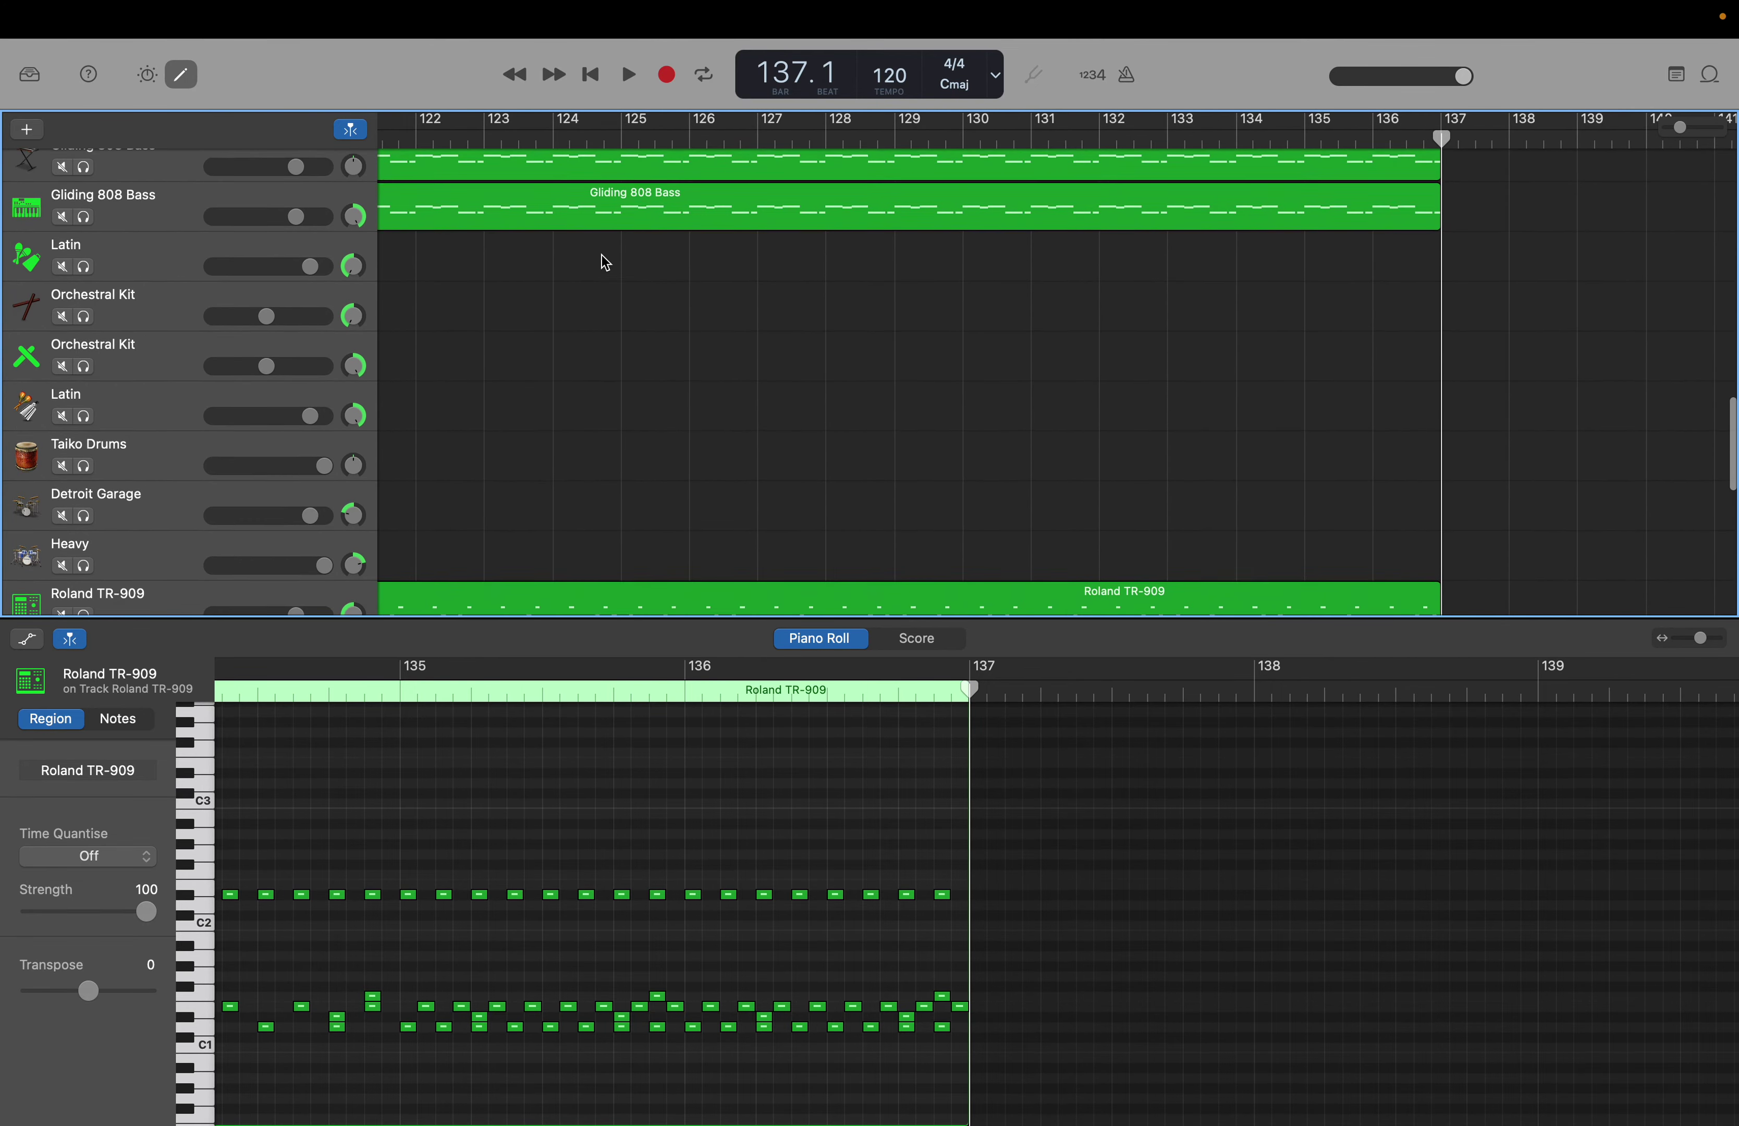
scroll(606, 264, "left", 5)
scroll(606, 264, "up", 1)
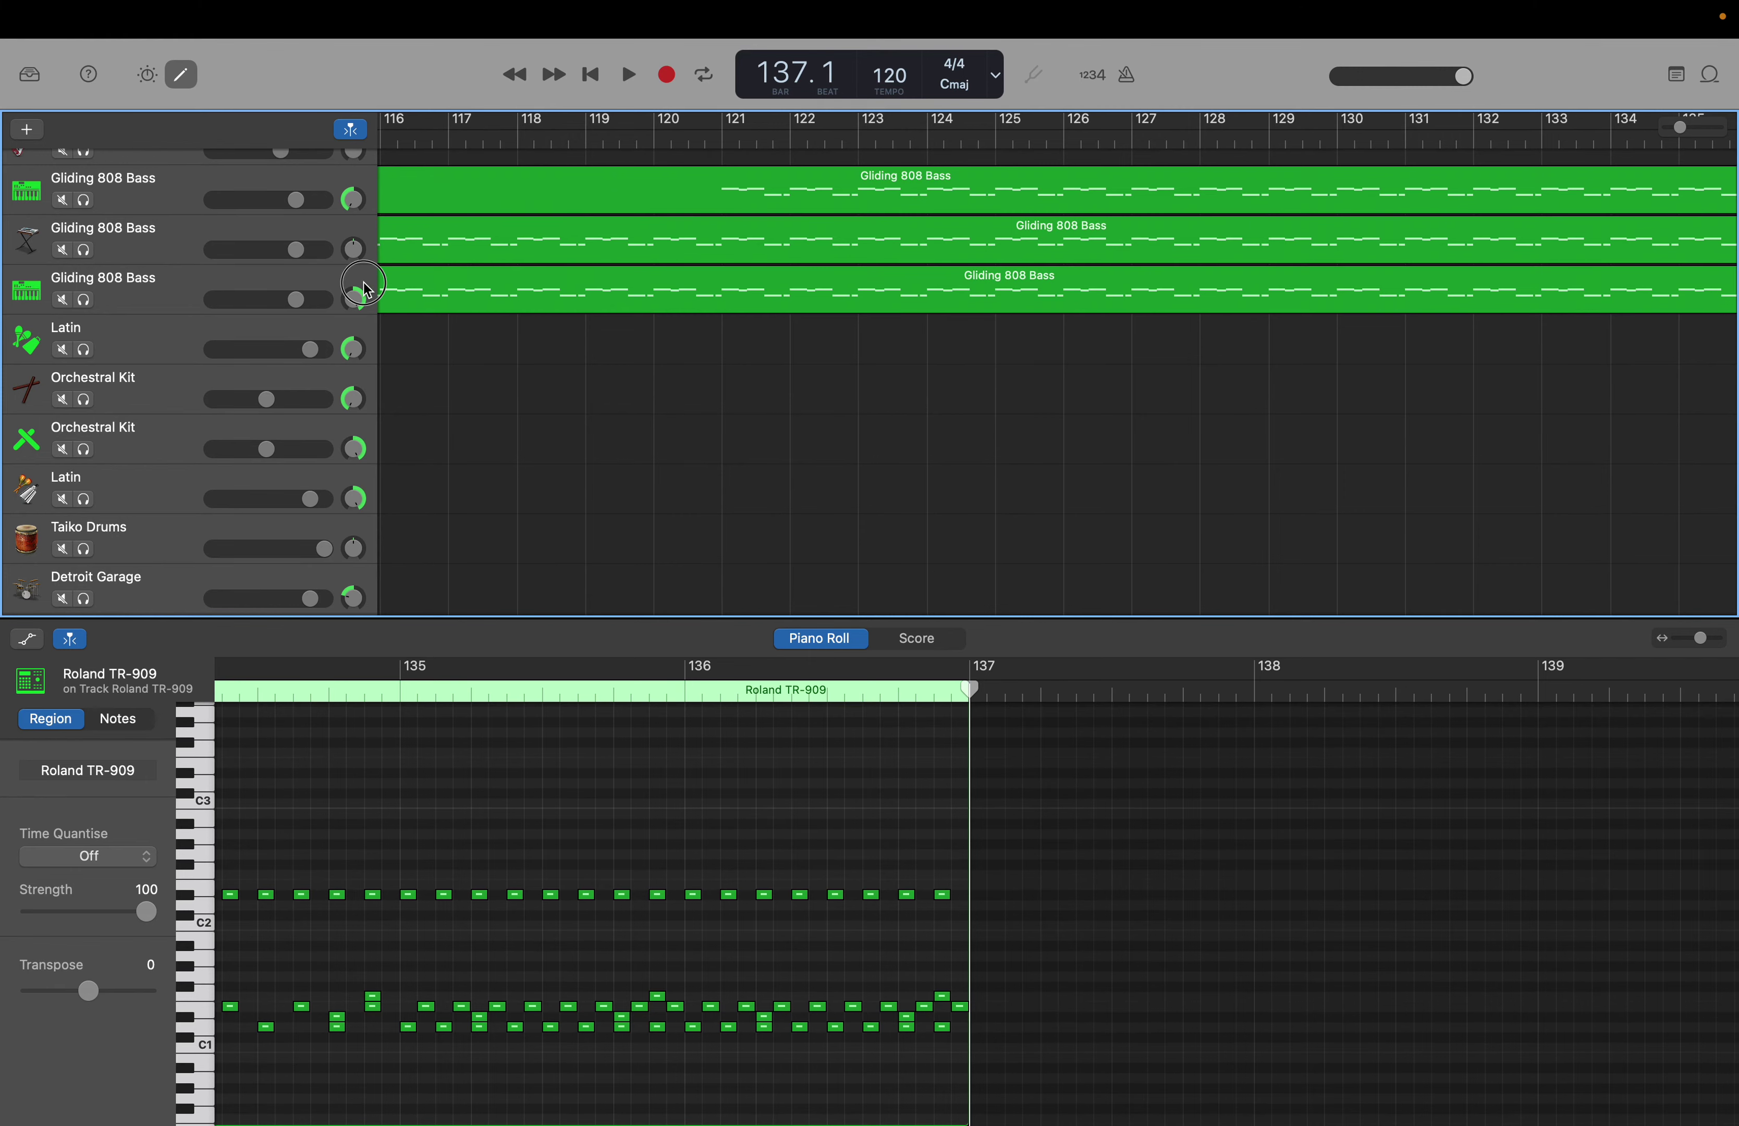
left_click(375, 304)
scroll(424, 859, "up", 4)
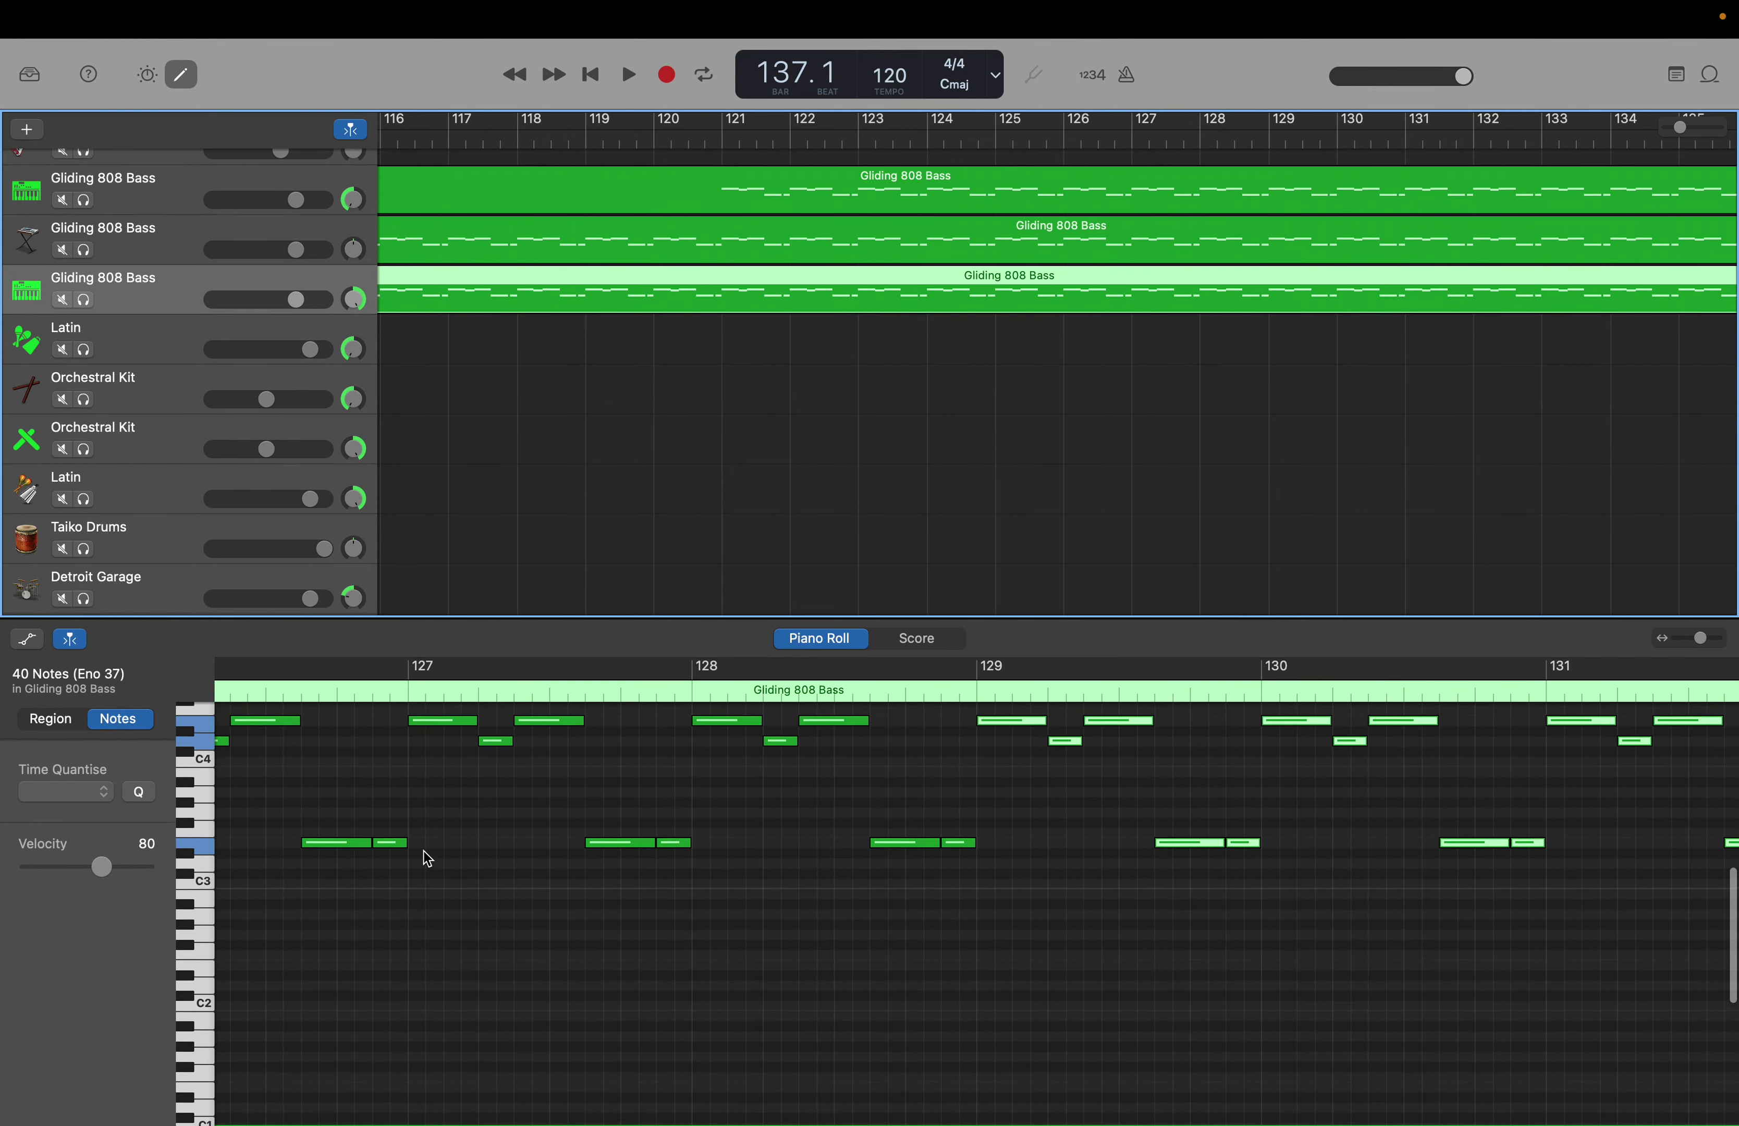
scroll(424, 858, "left", 6)
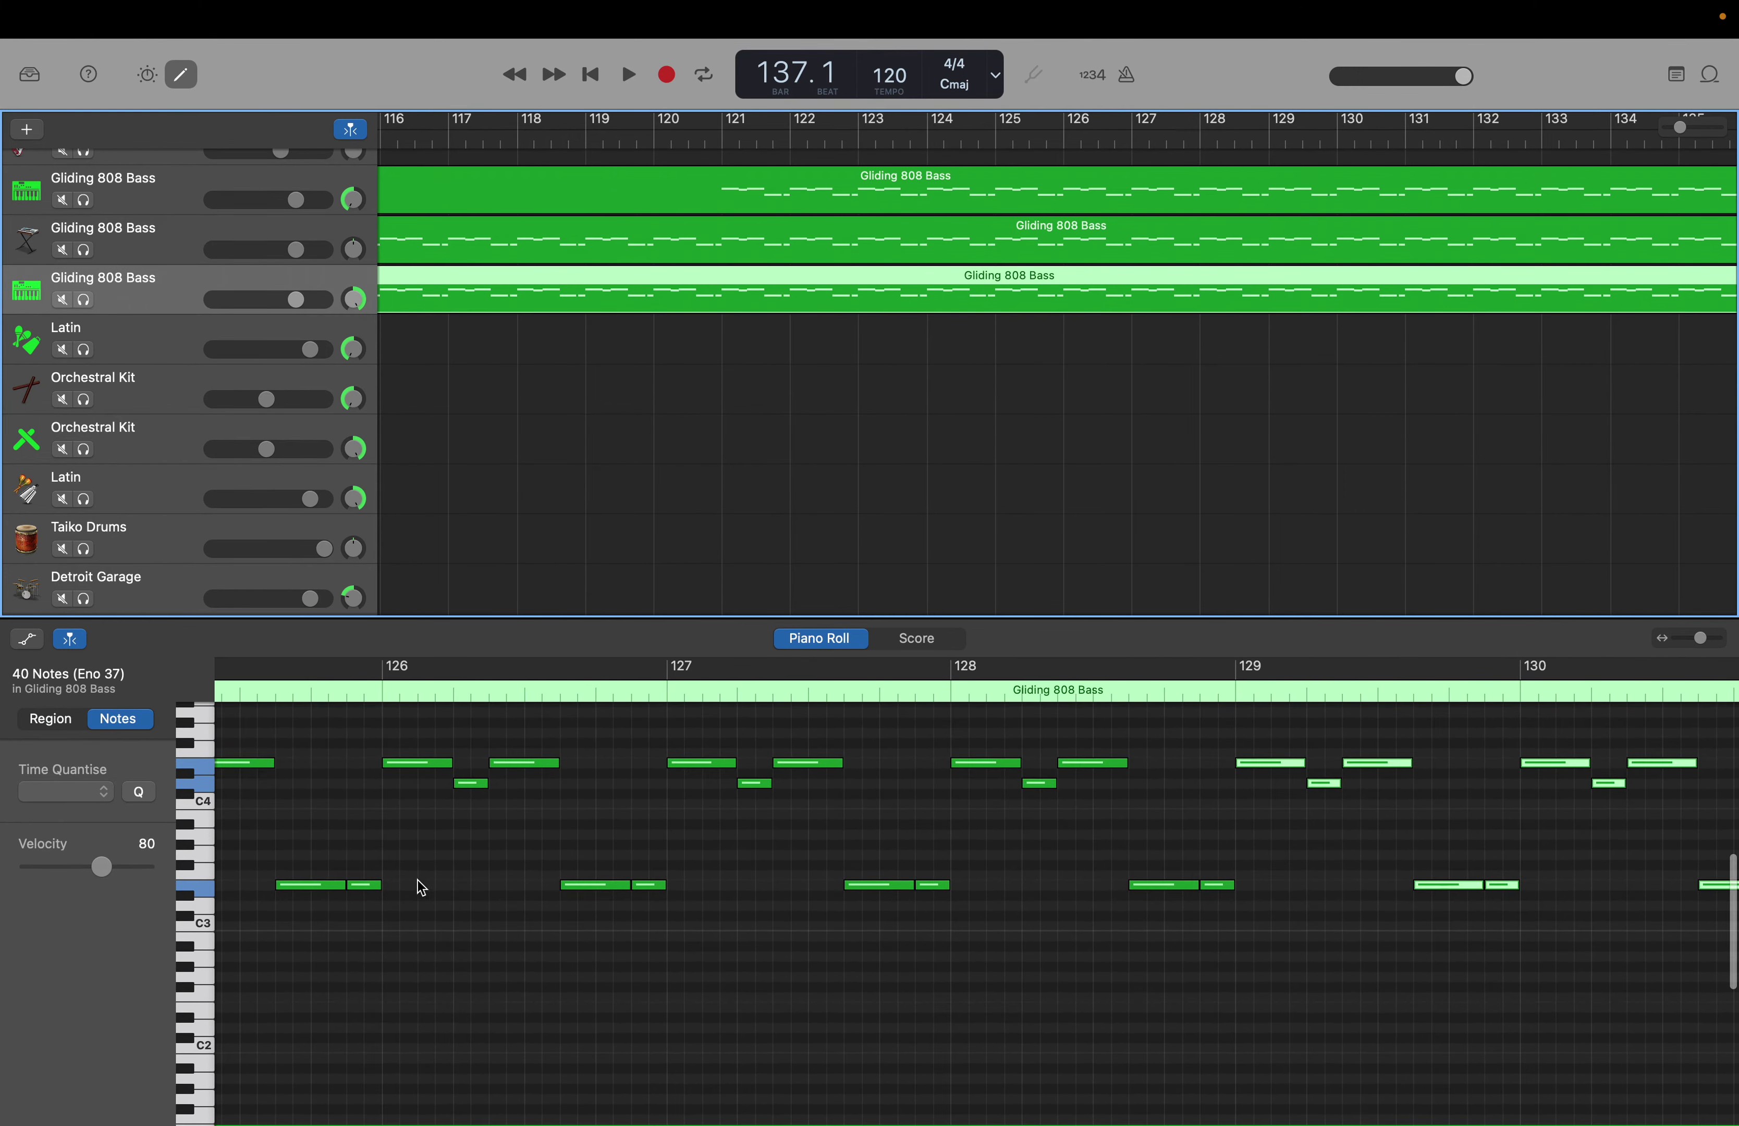
left_click(394, 927)
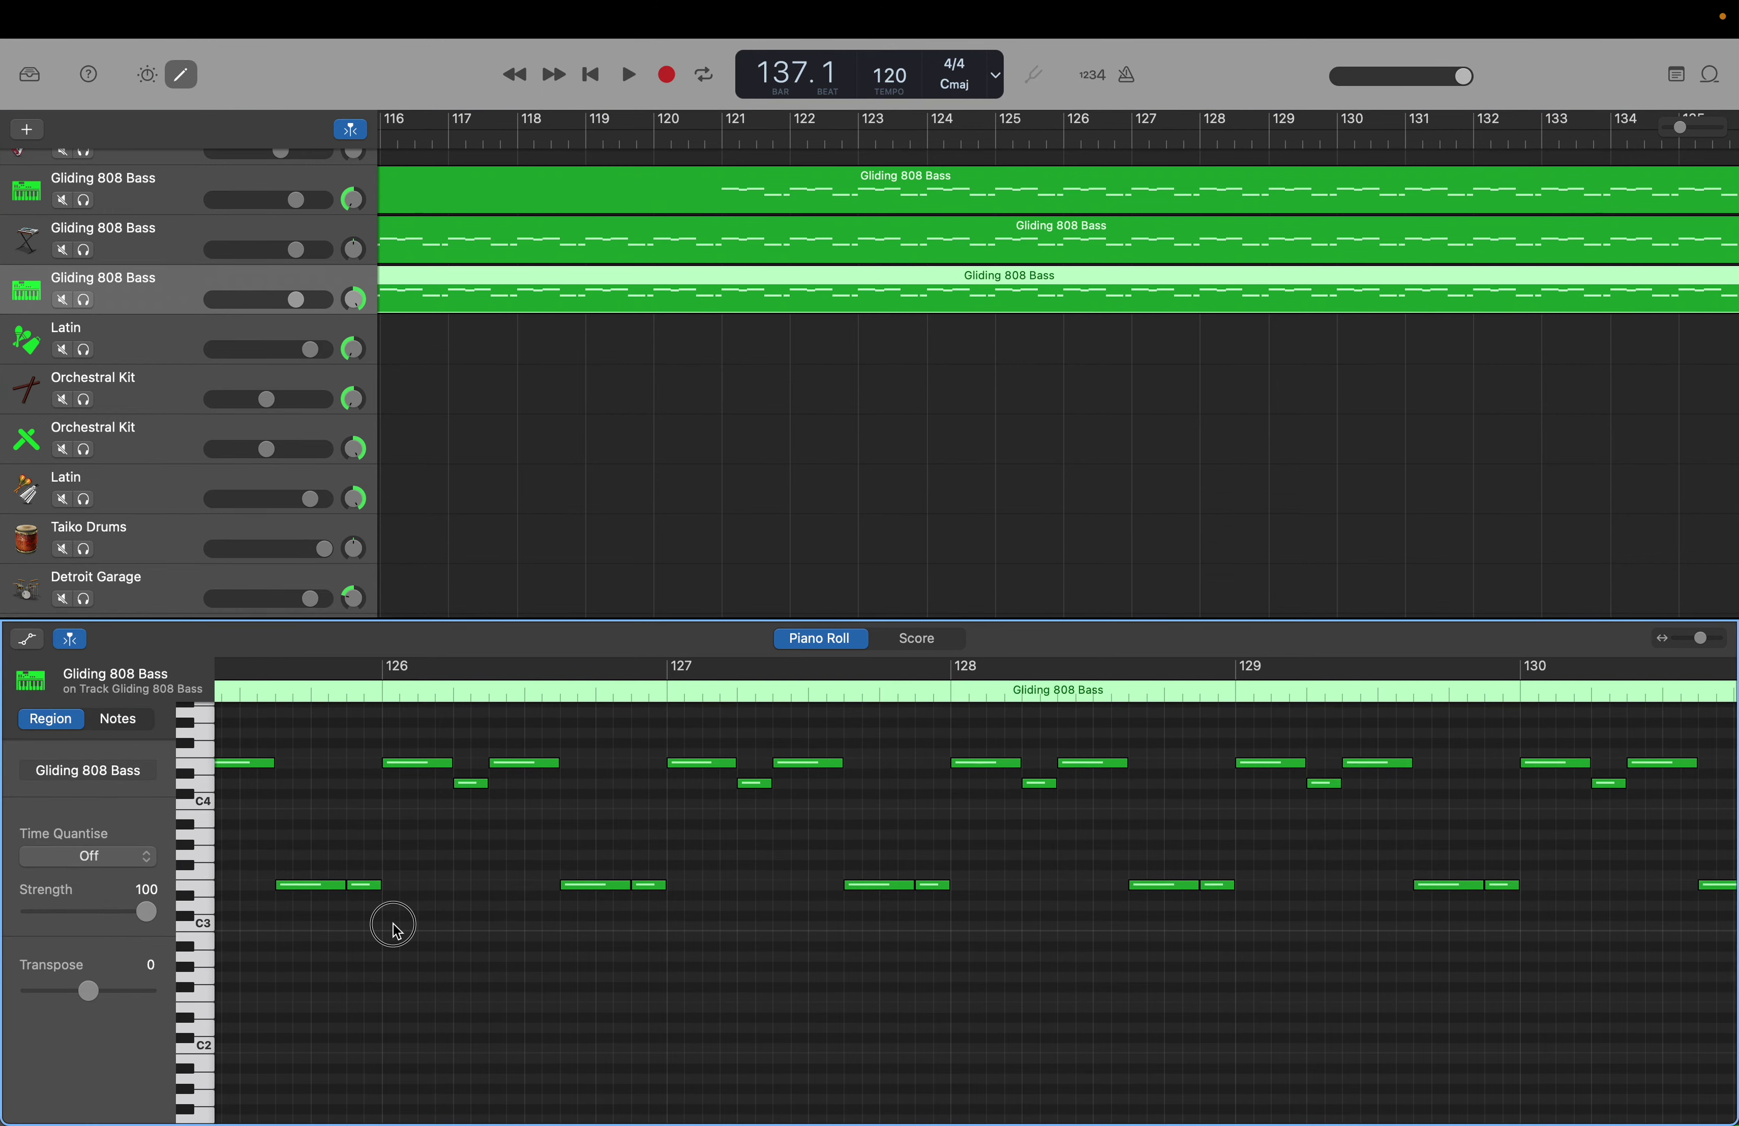
left_click(212, 927)
left_click(211, 895)
left_click(211, 895)
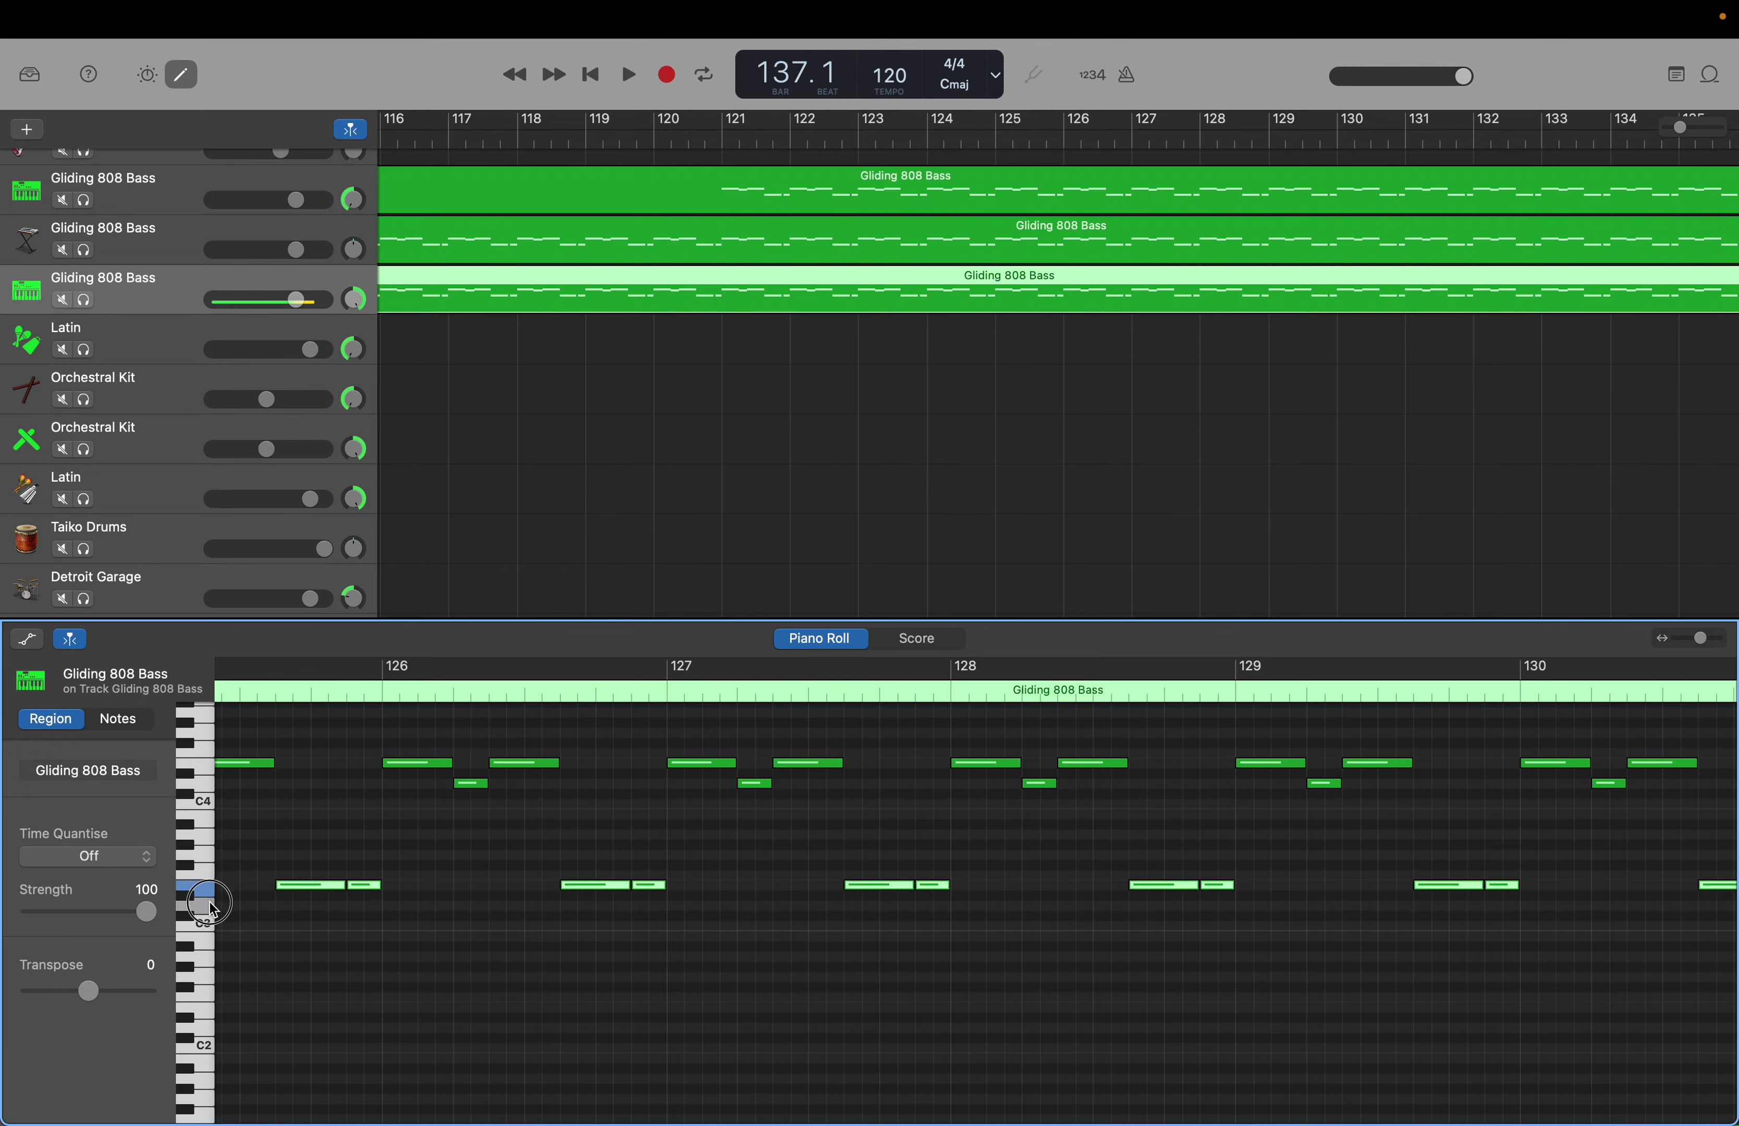
left_click(210, 1003)
left_click(208, 1014)
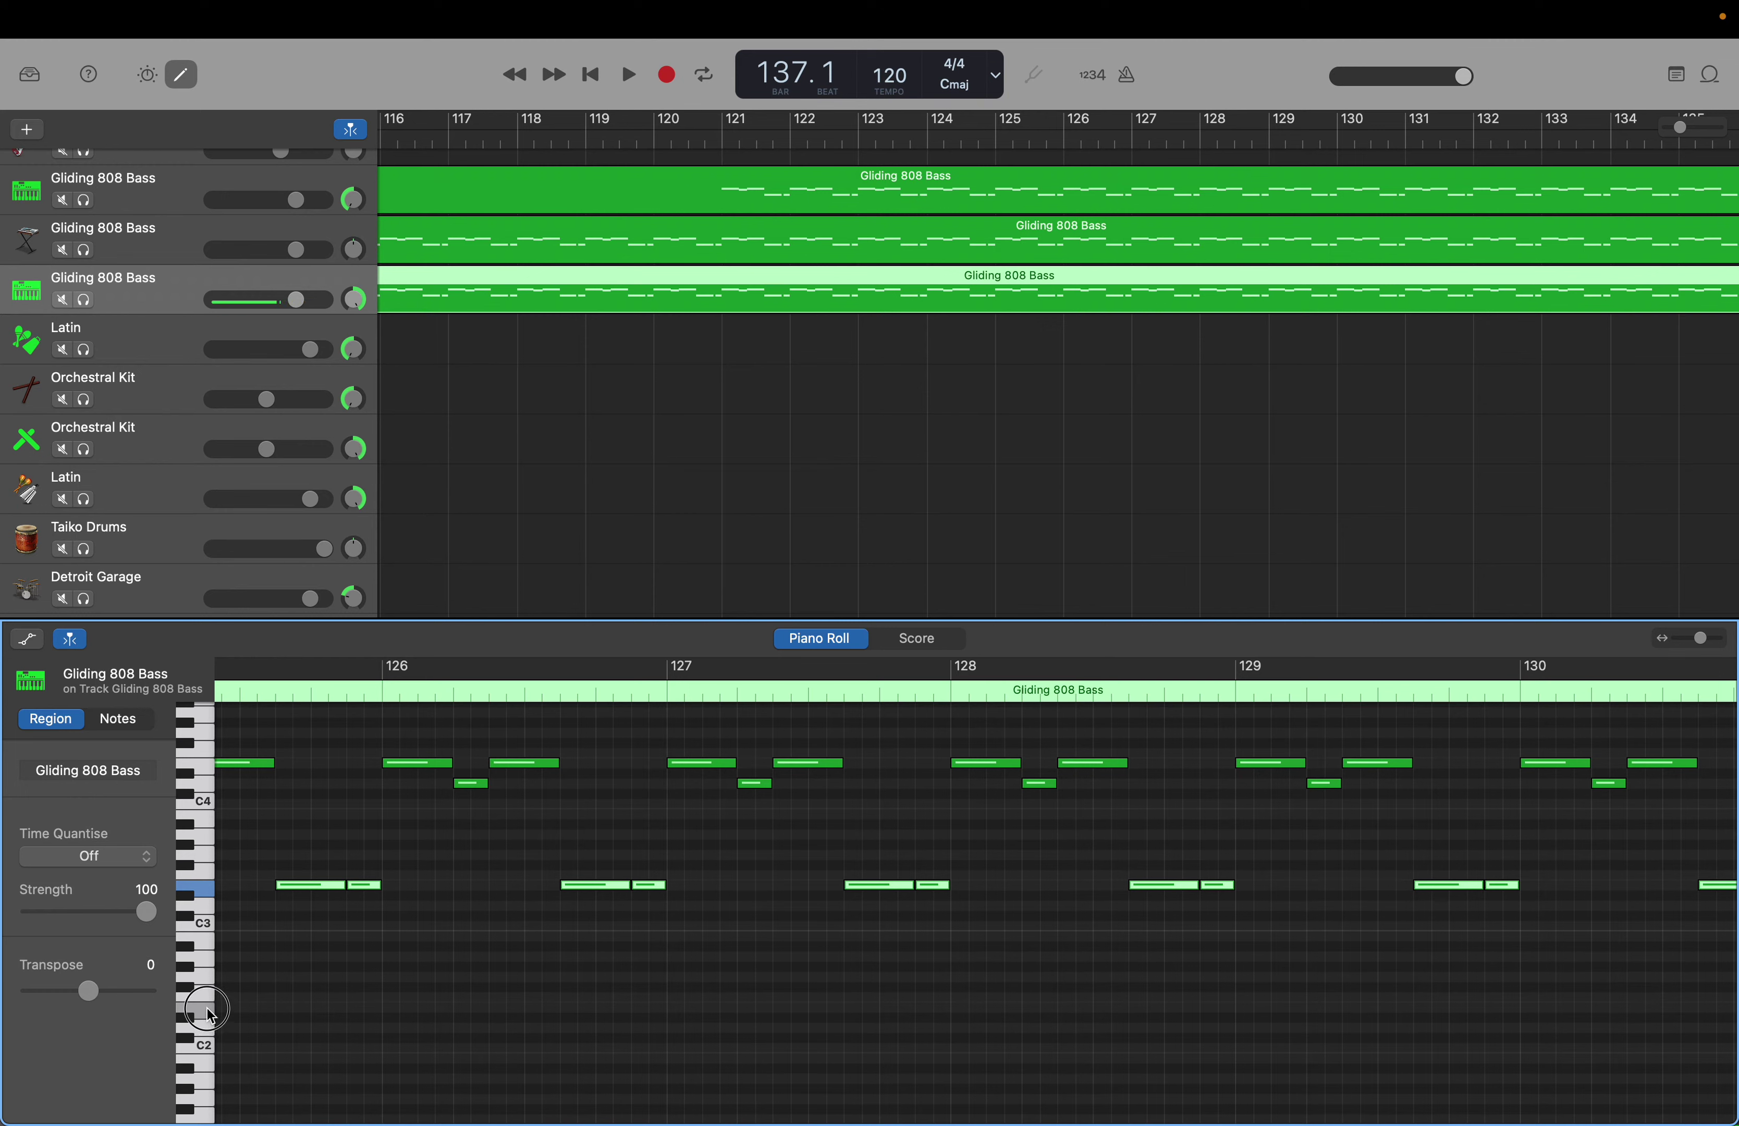
Open the second Gliding 808 Bass region's notes and audition the E pitches from E4 down to E1
left_click(170, 252)
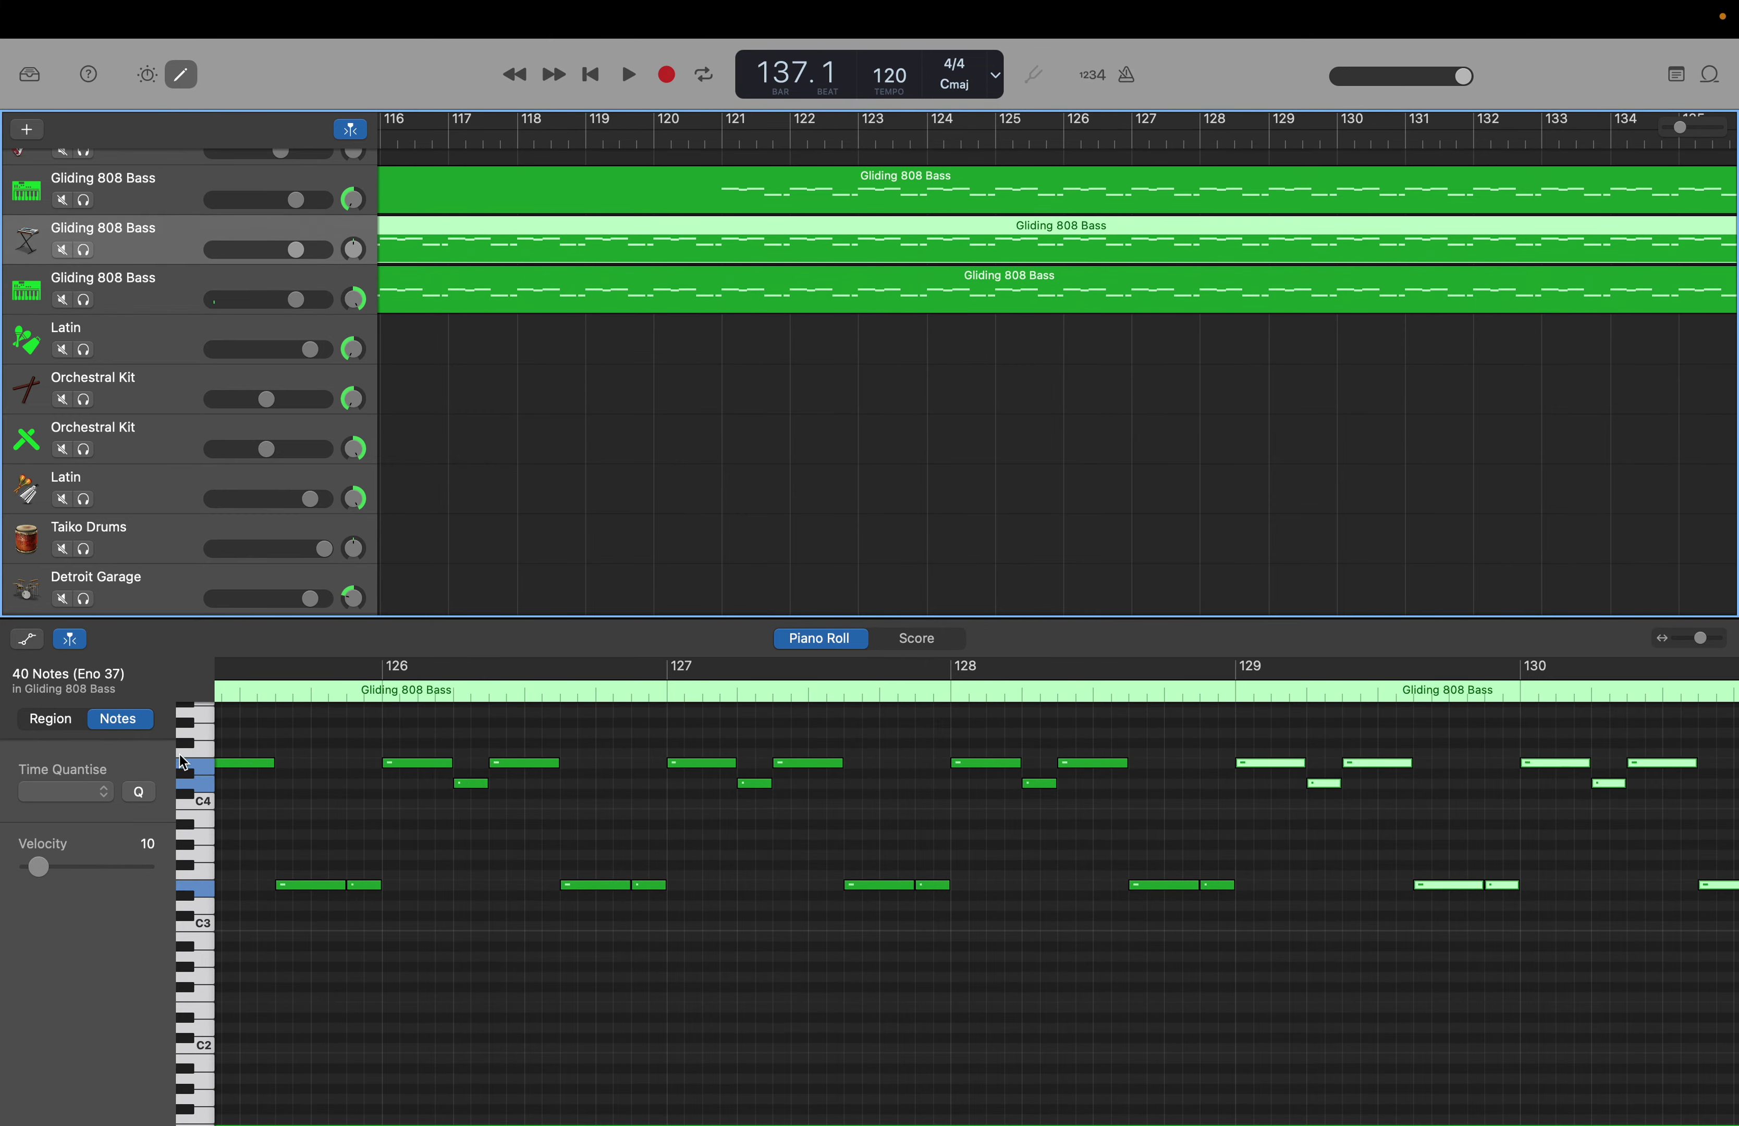
left_click(197, 769)
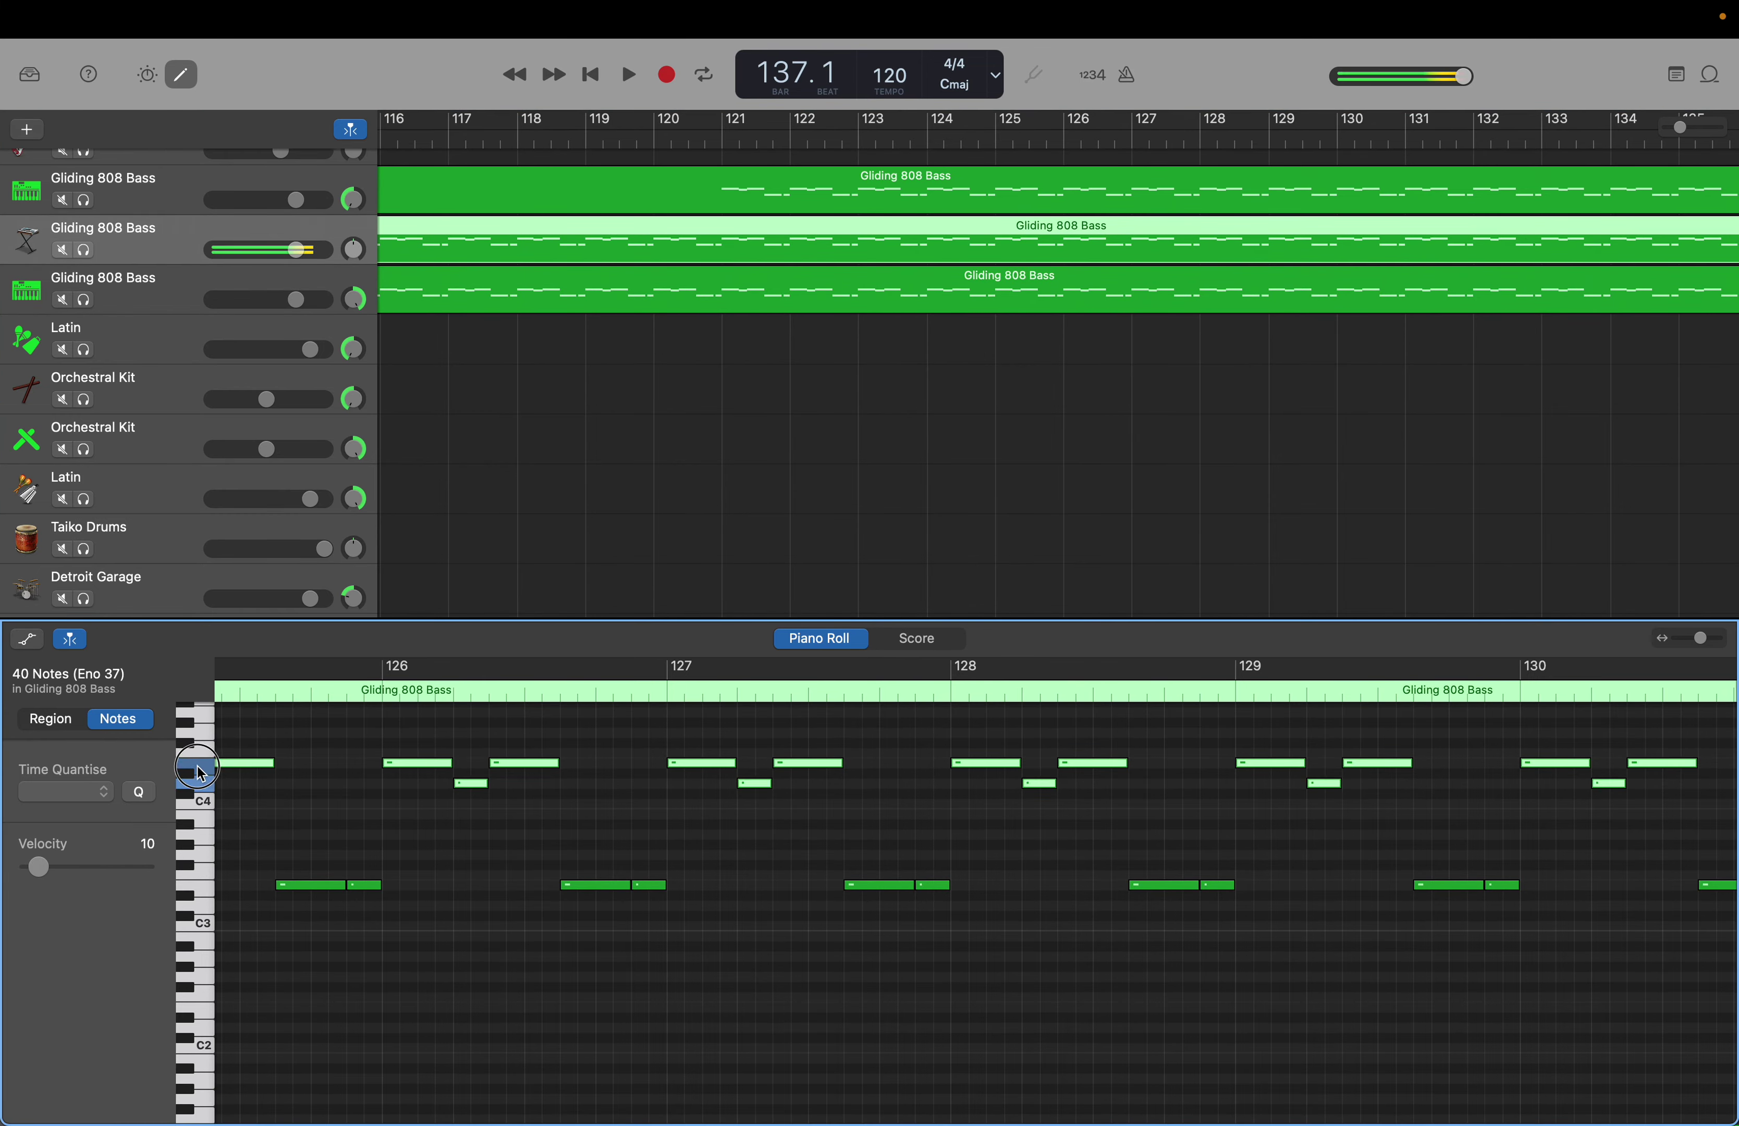
left_click(192, 880)
left_click(194, 888)
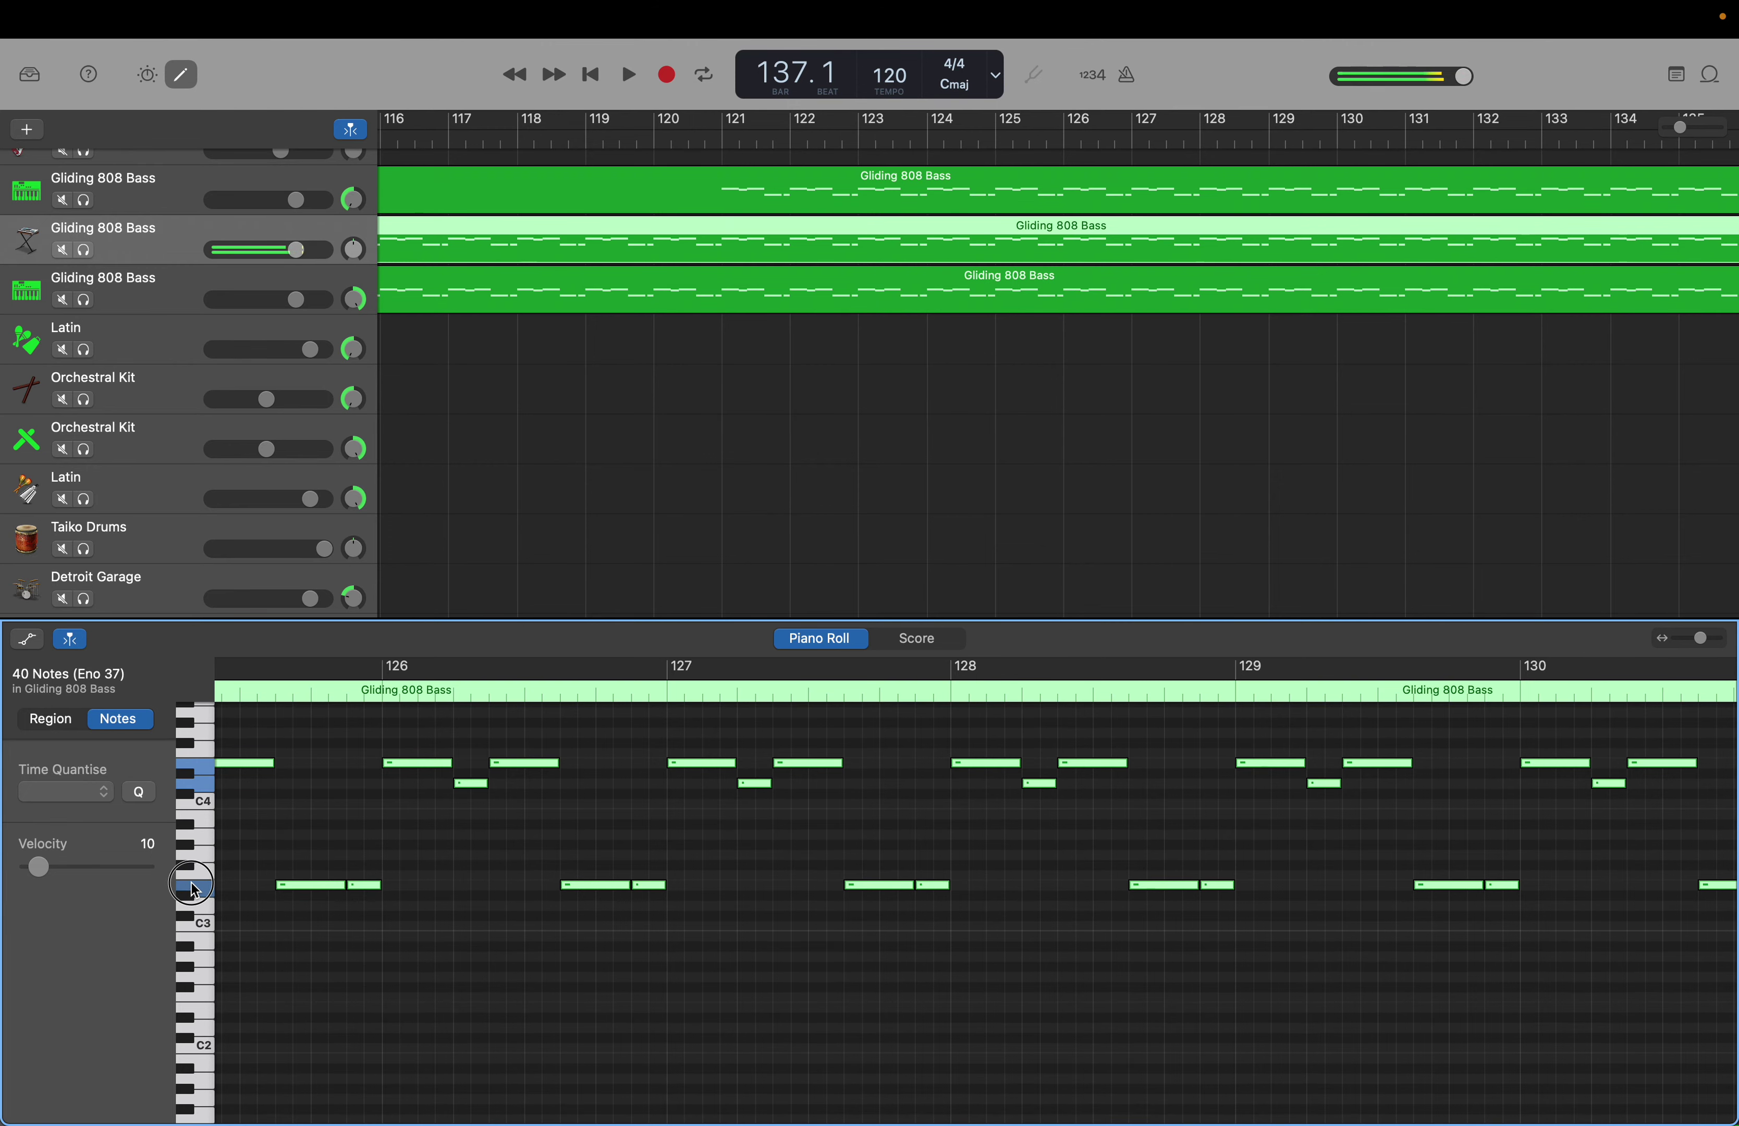
left_click(200, 927)
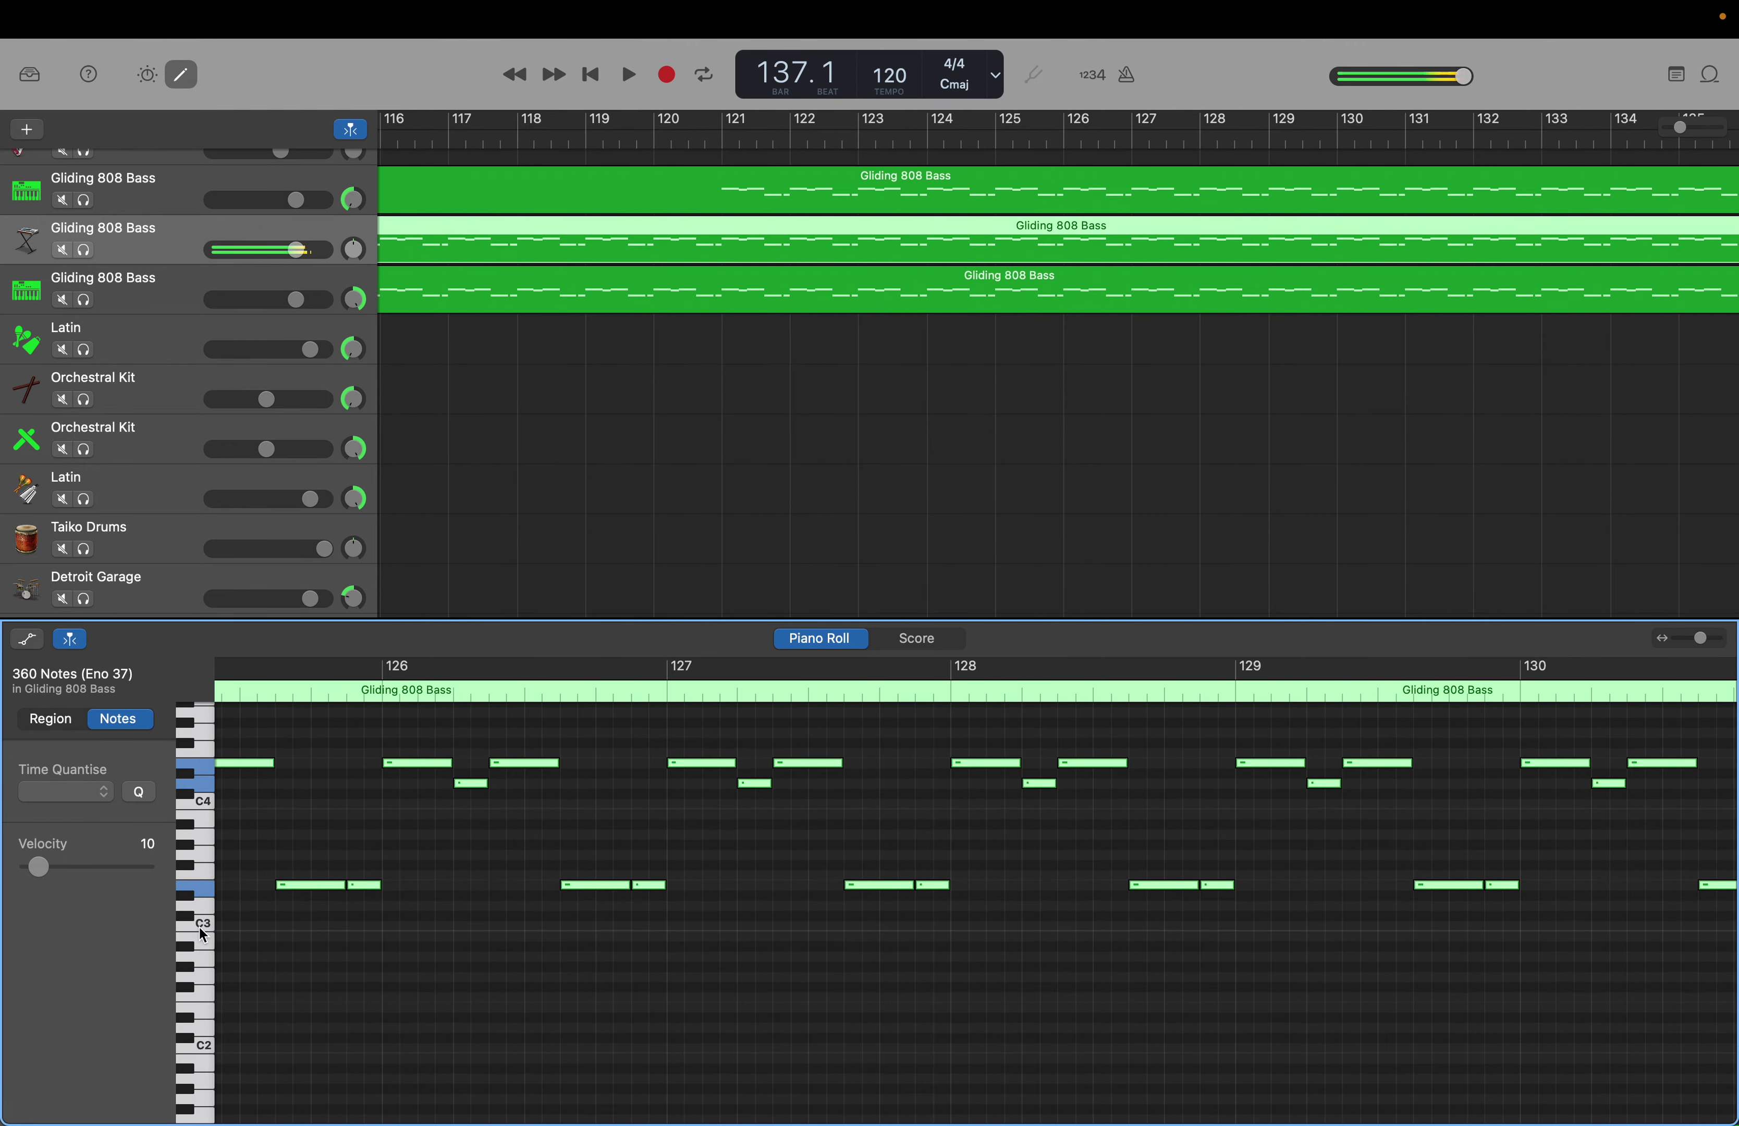
scroll(202, 1014, "down", 3)
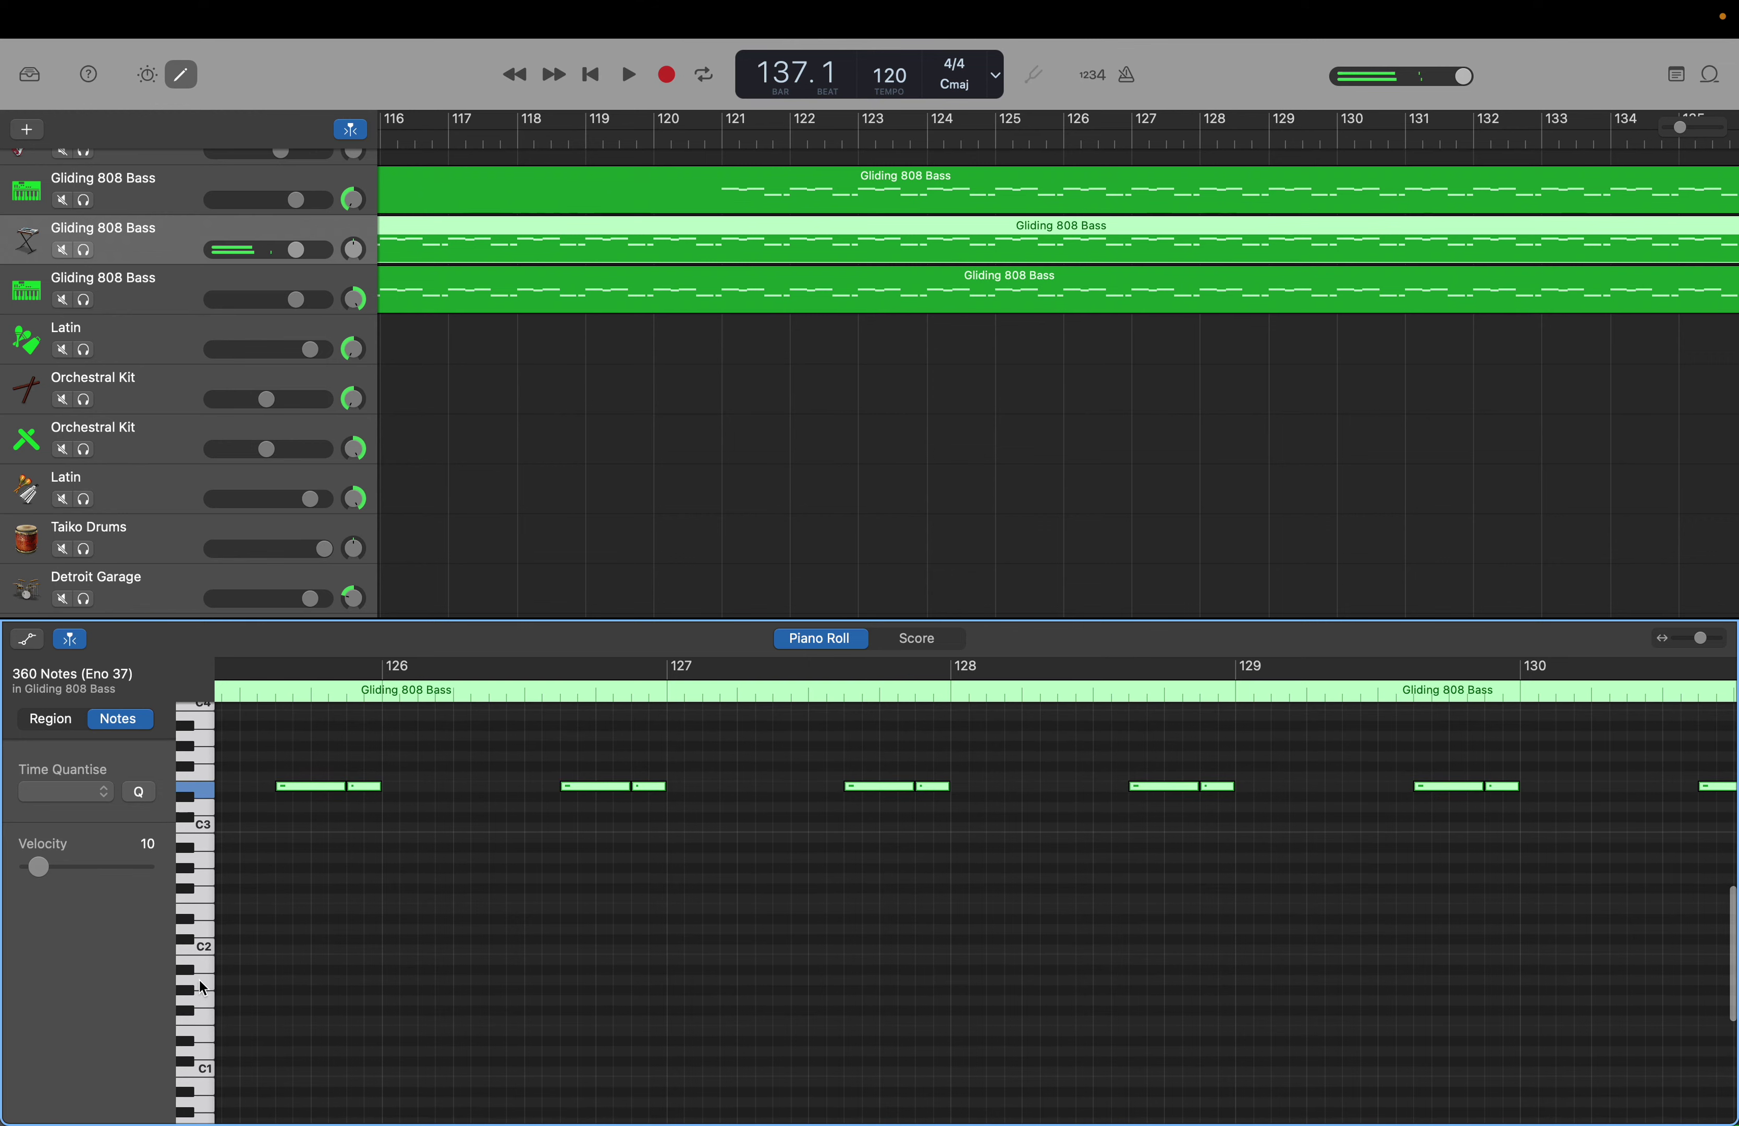
left_click(195, 916)
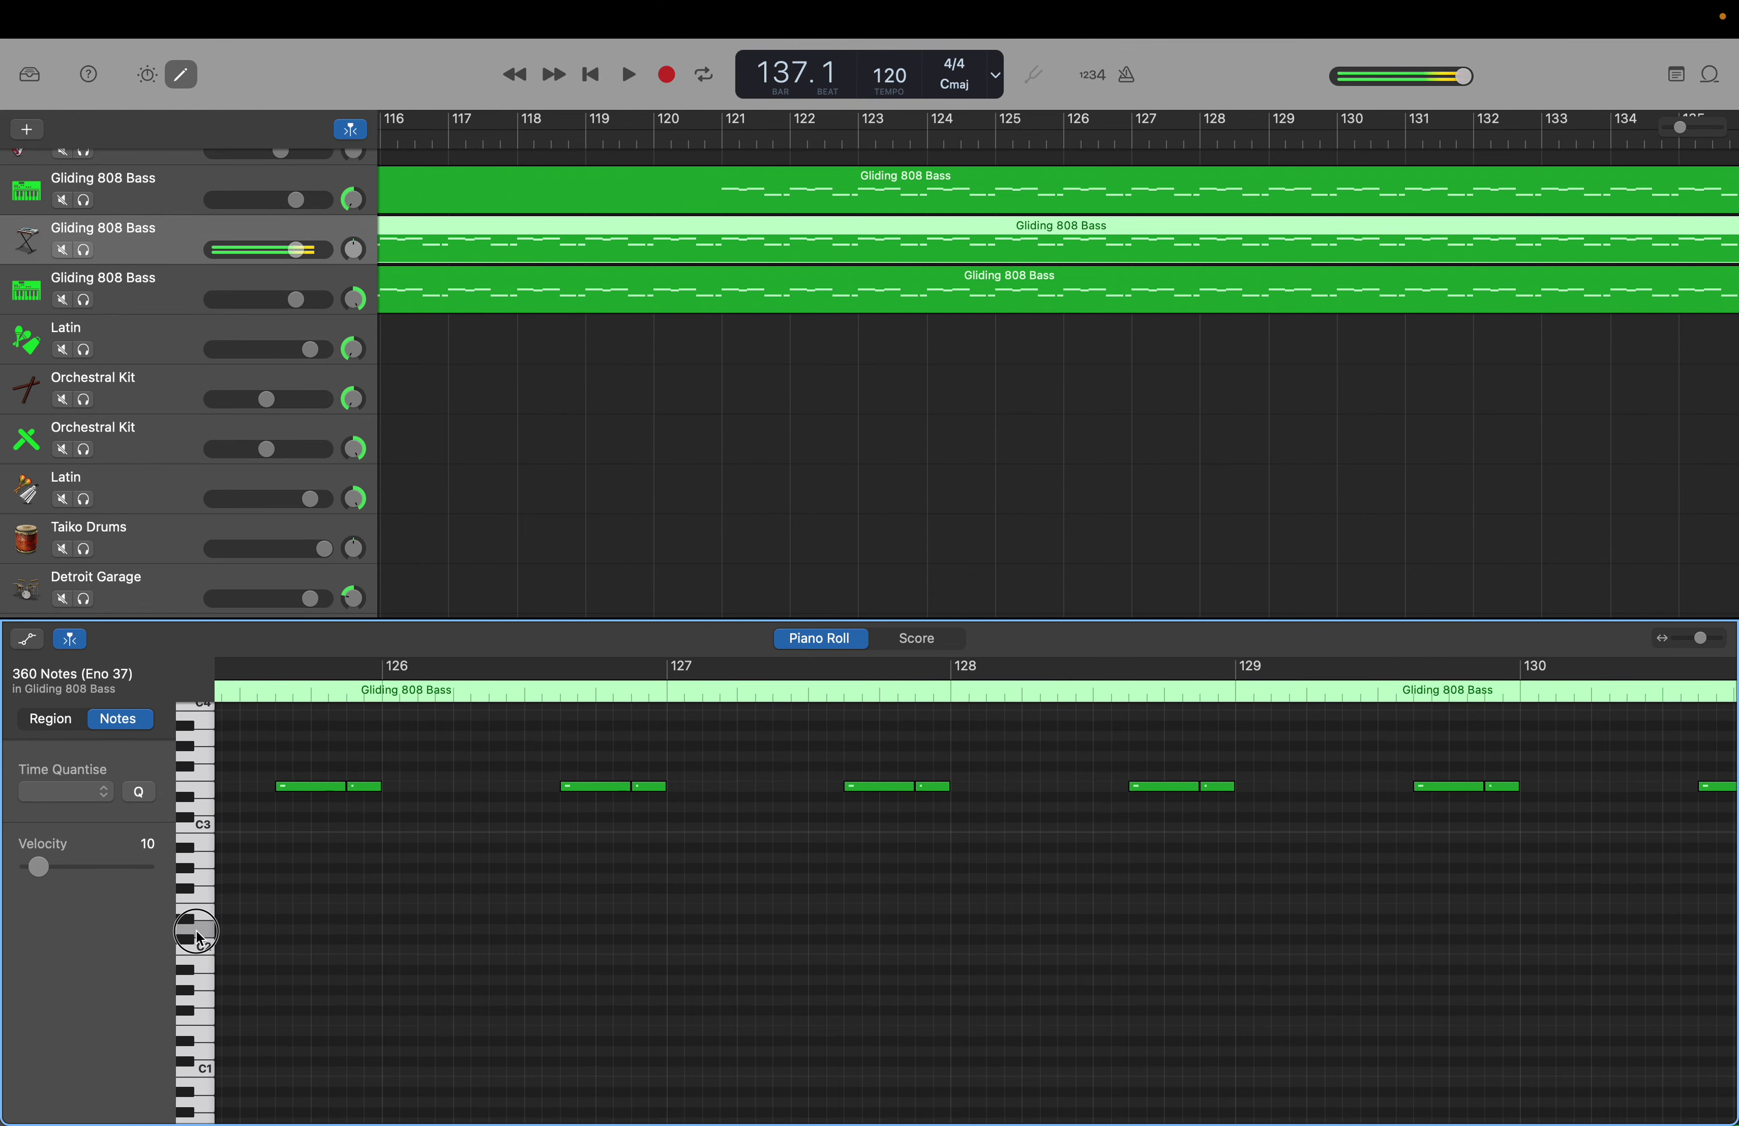
left_click_drag(199, 923, 207, 1040)
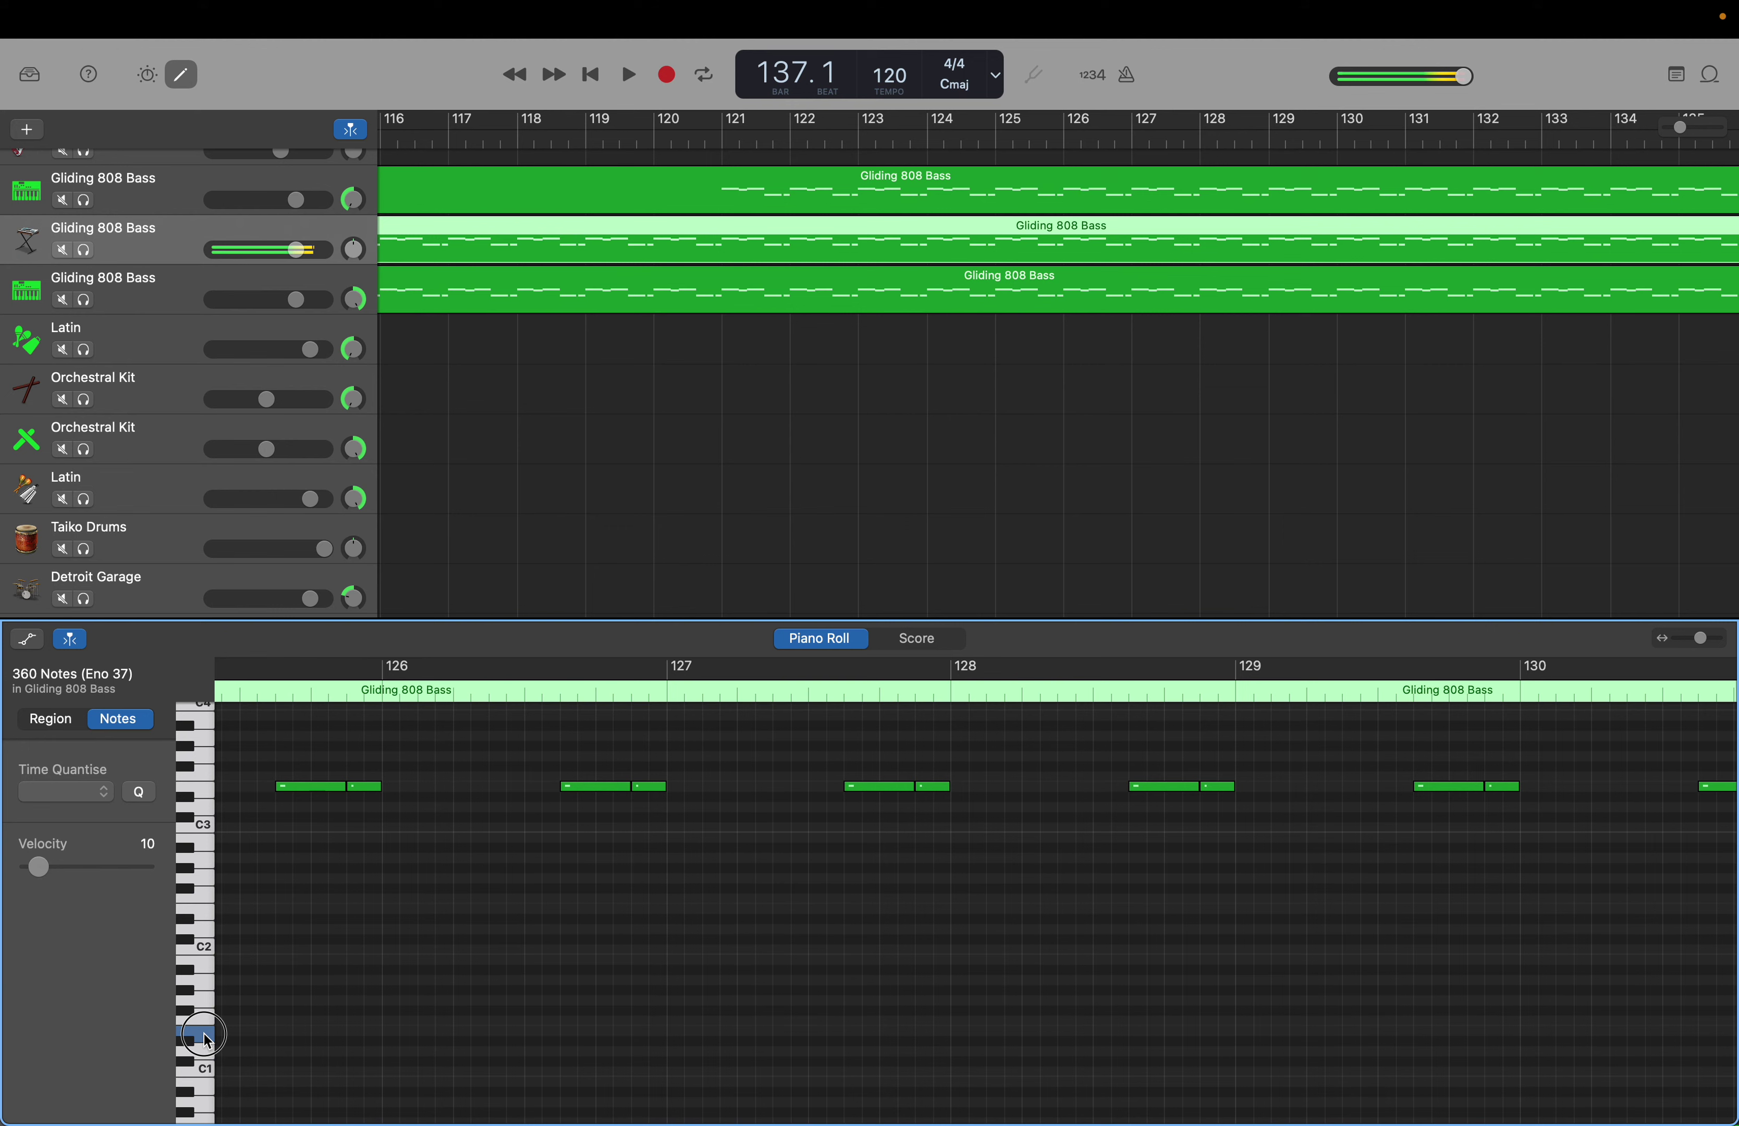
left_click(207, 1040)
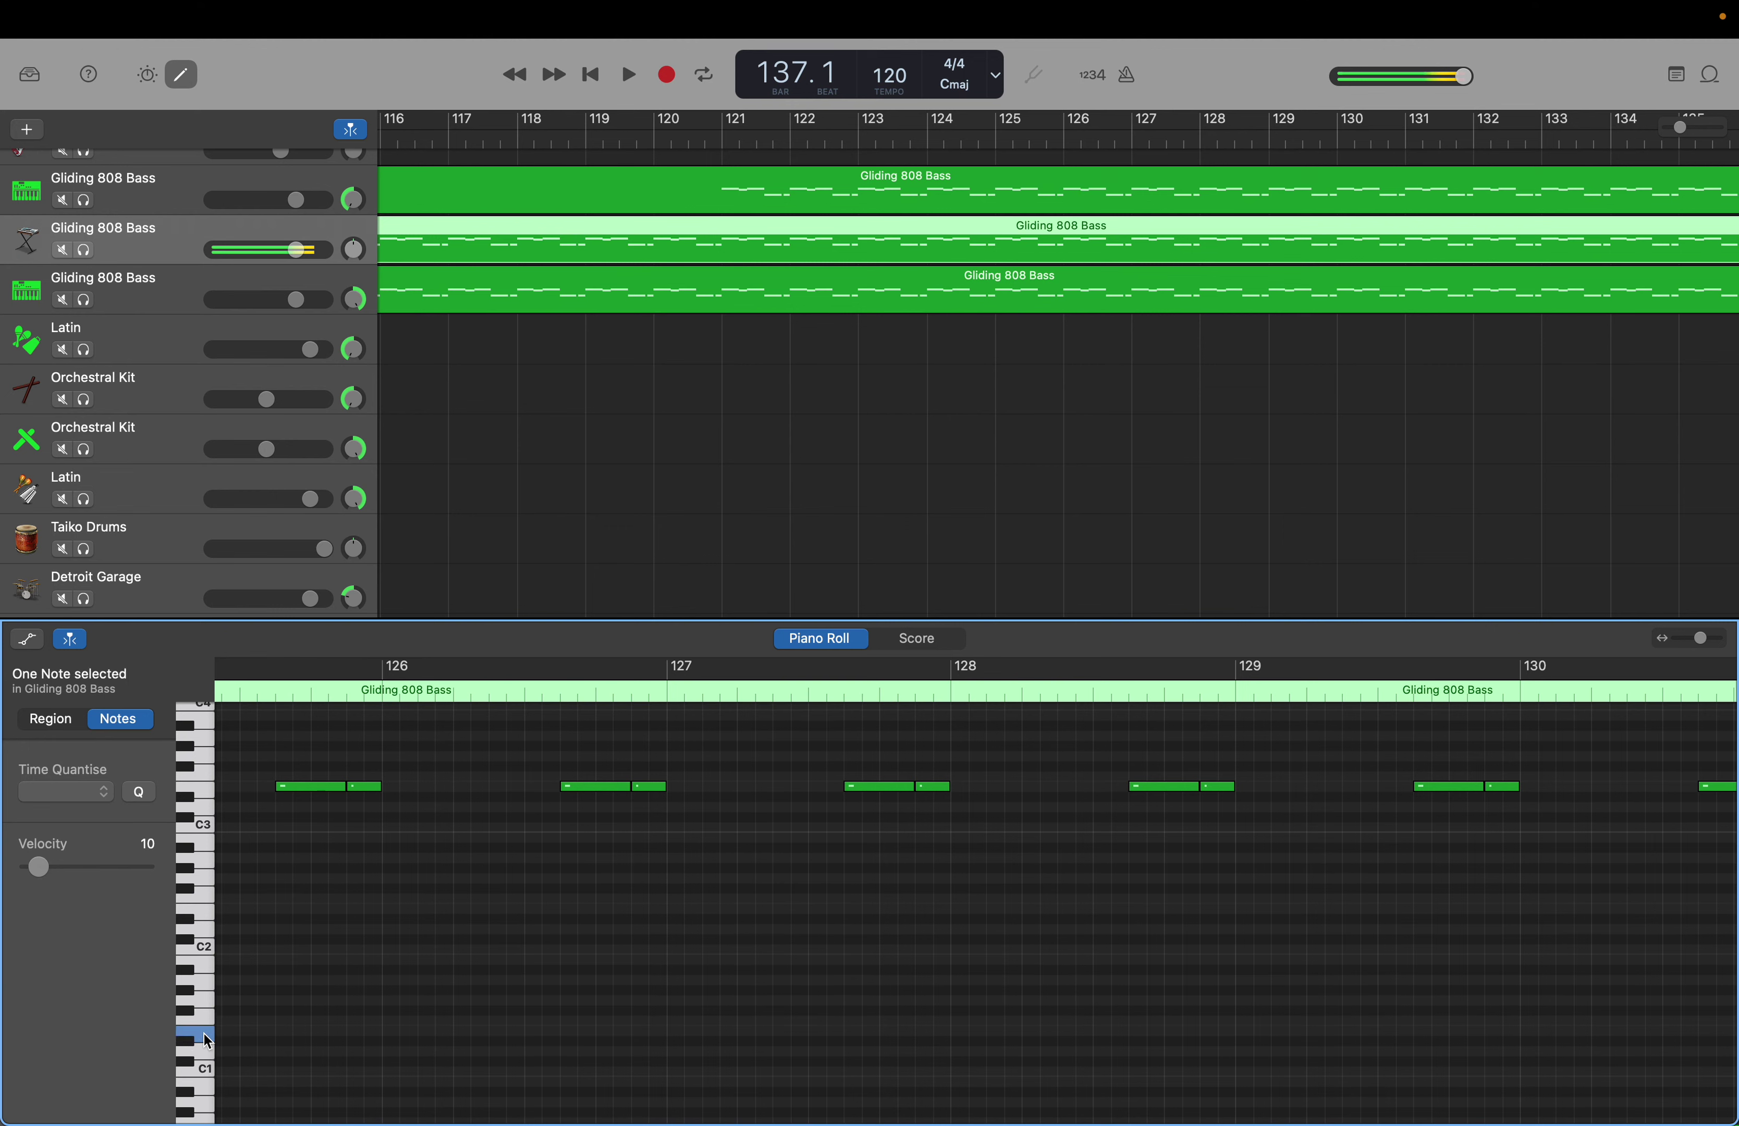
left_click(207, 1040)
scroll(476, 1055, "up", 10)
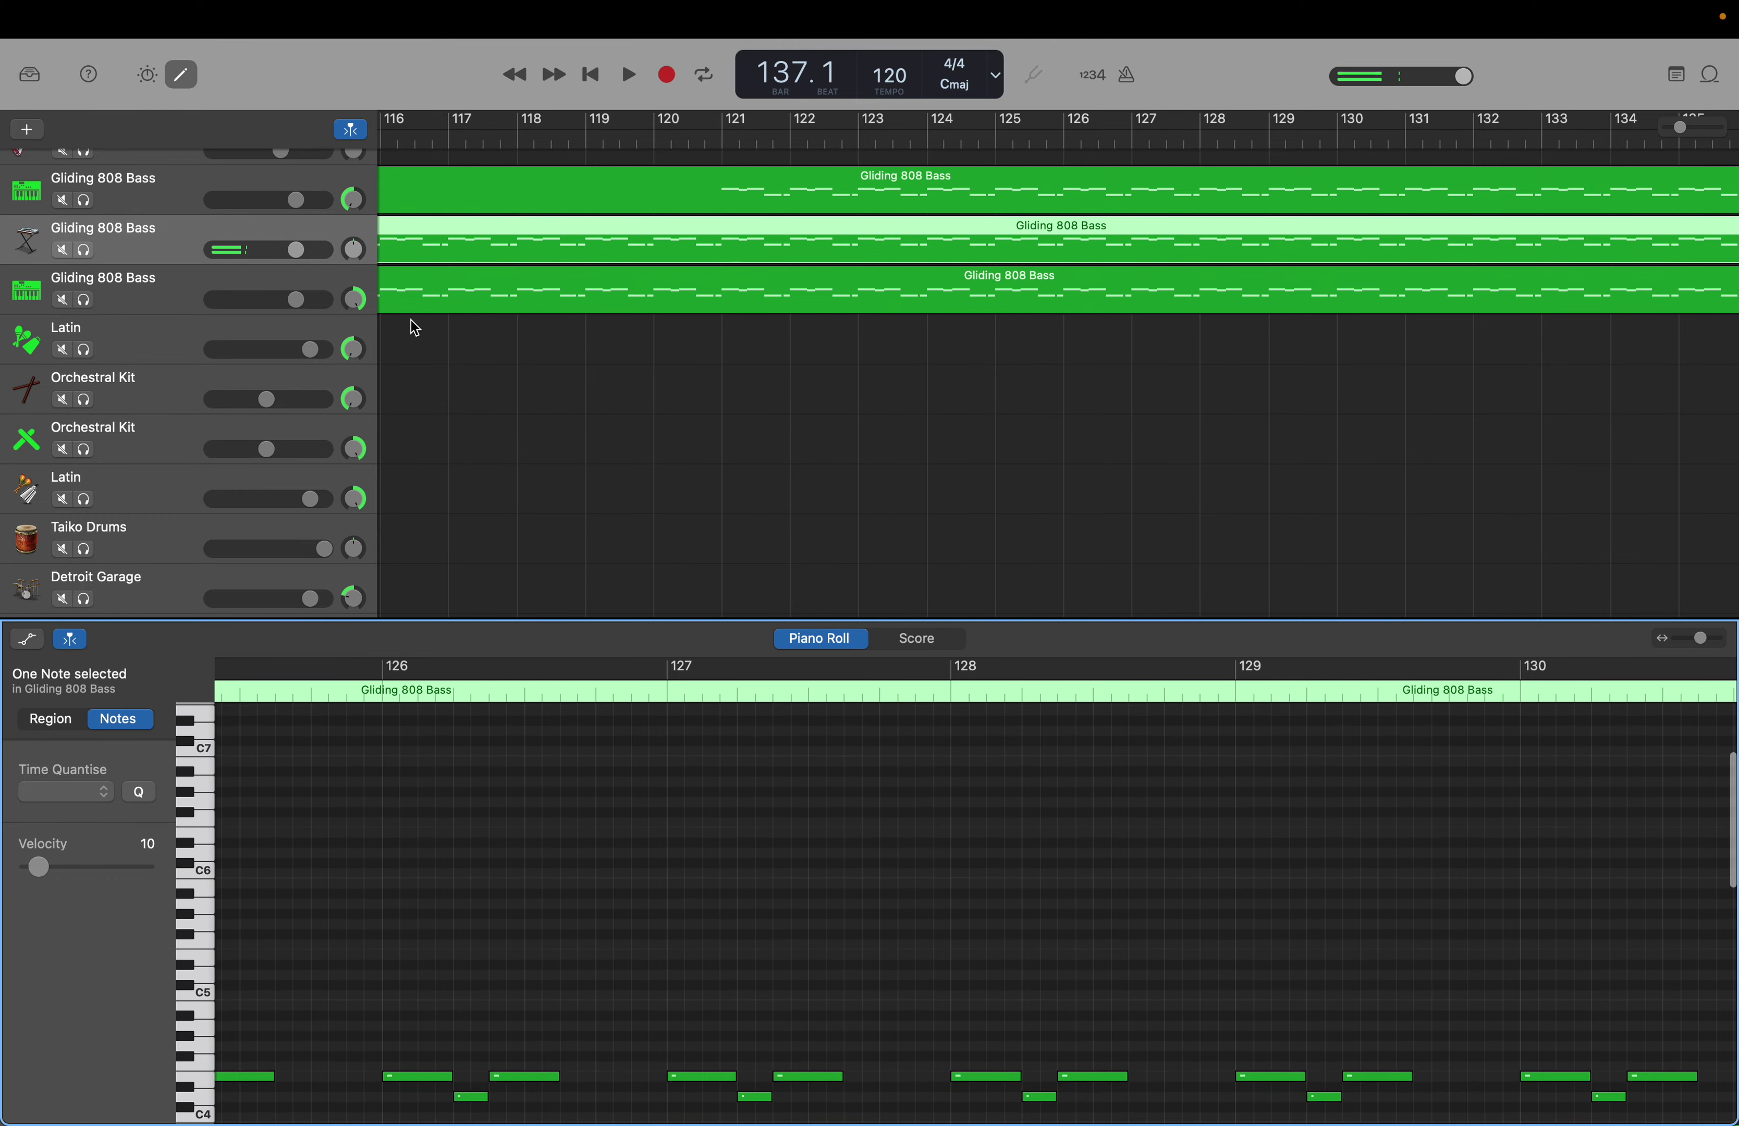
Open the first Gliding 808 Bass region's notes and audition its pitches around E6 and E5
left_click(481, 186)
left_click(476, 178)
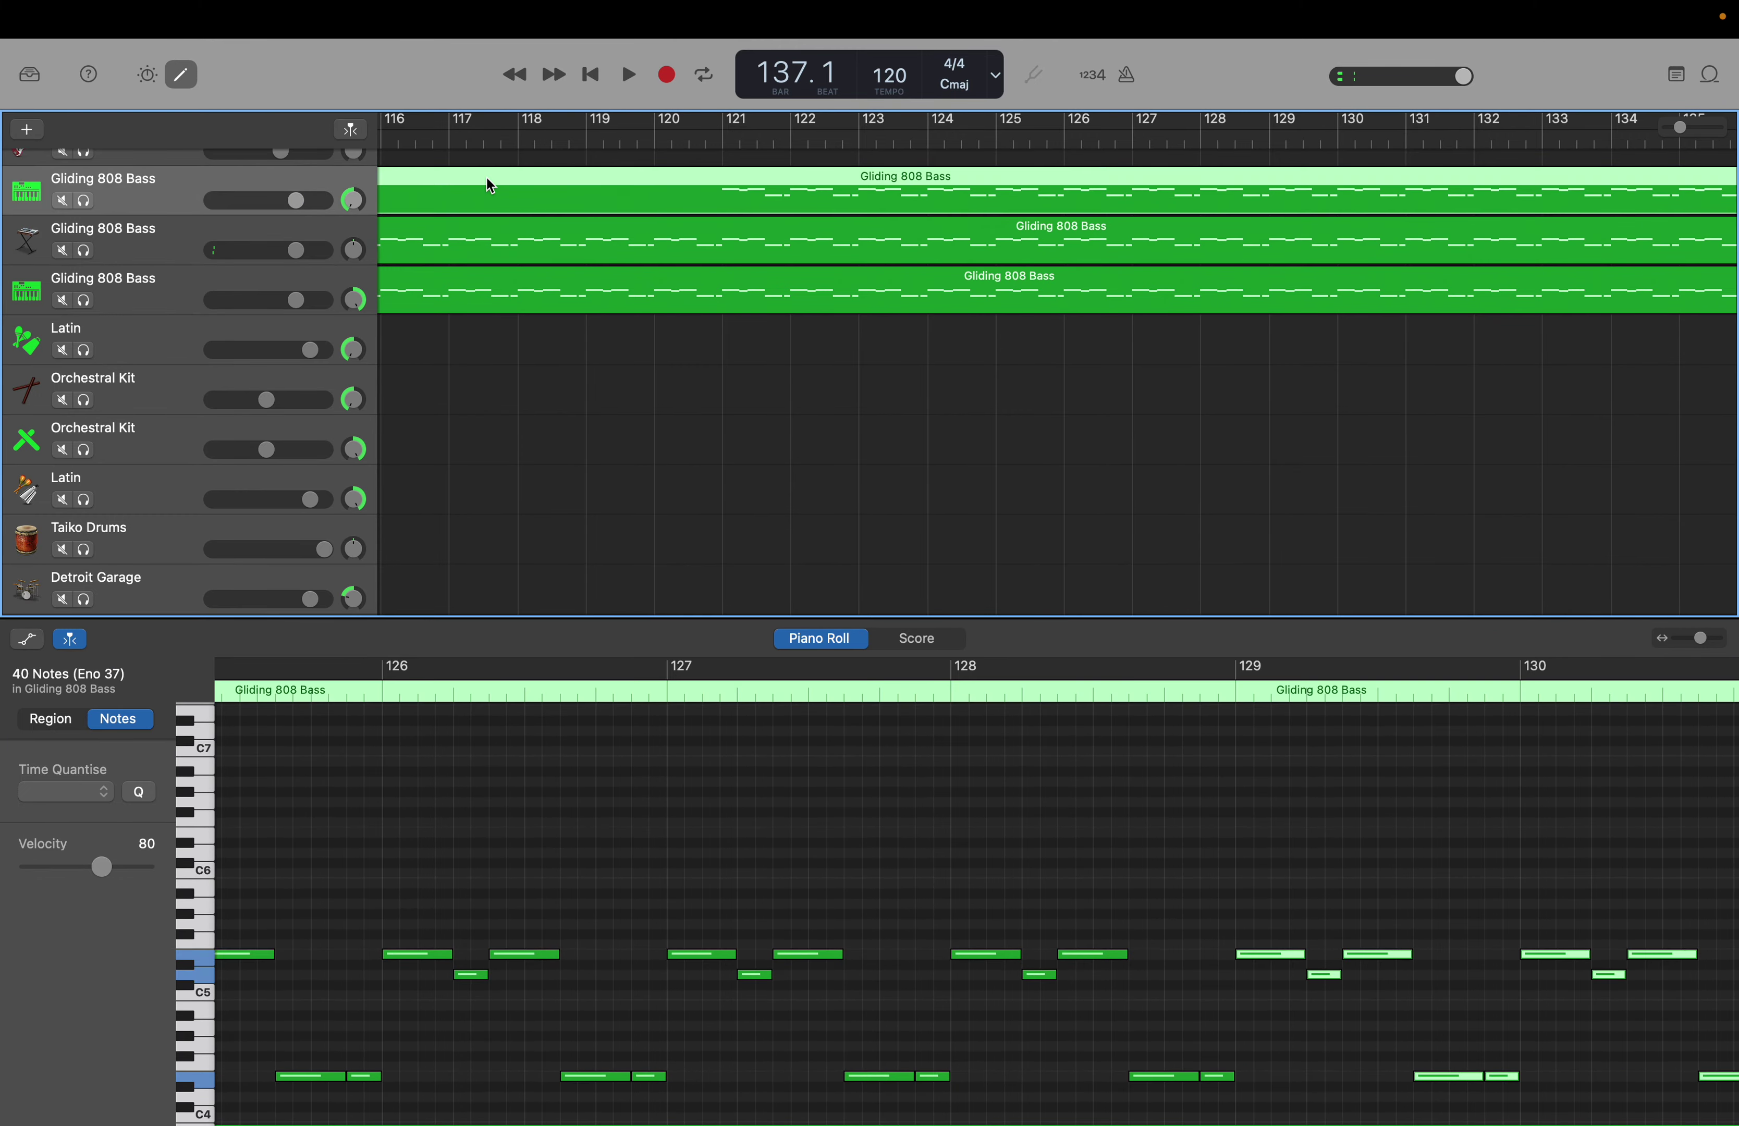
scroll(512, 183, "left", 3)
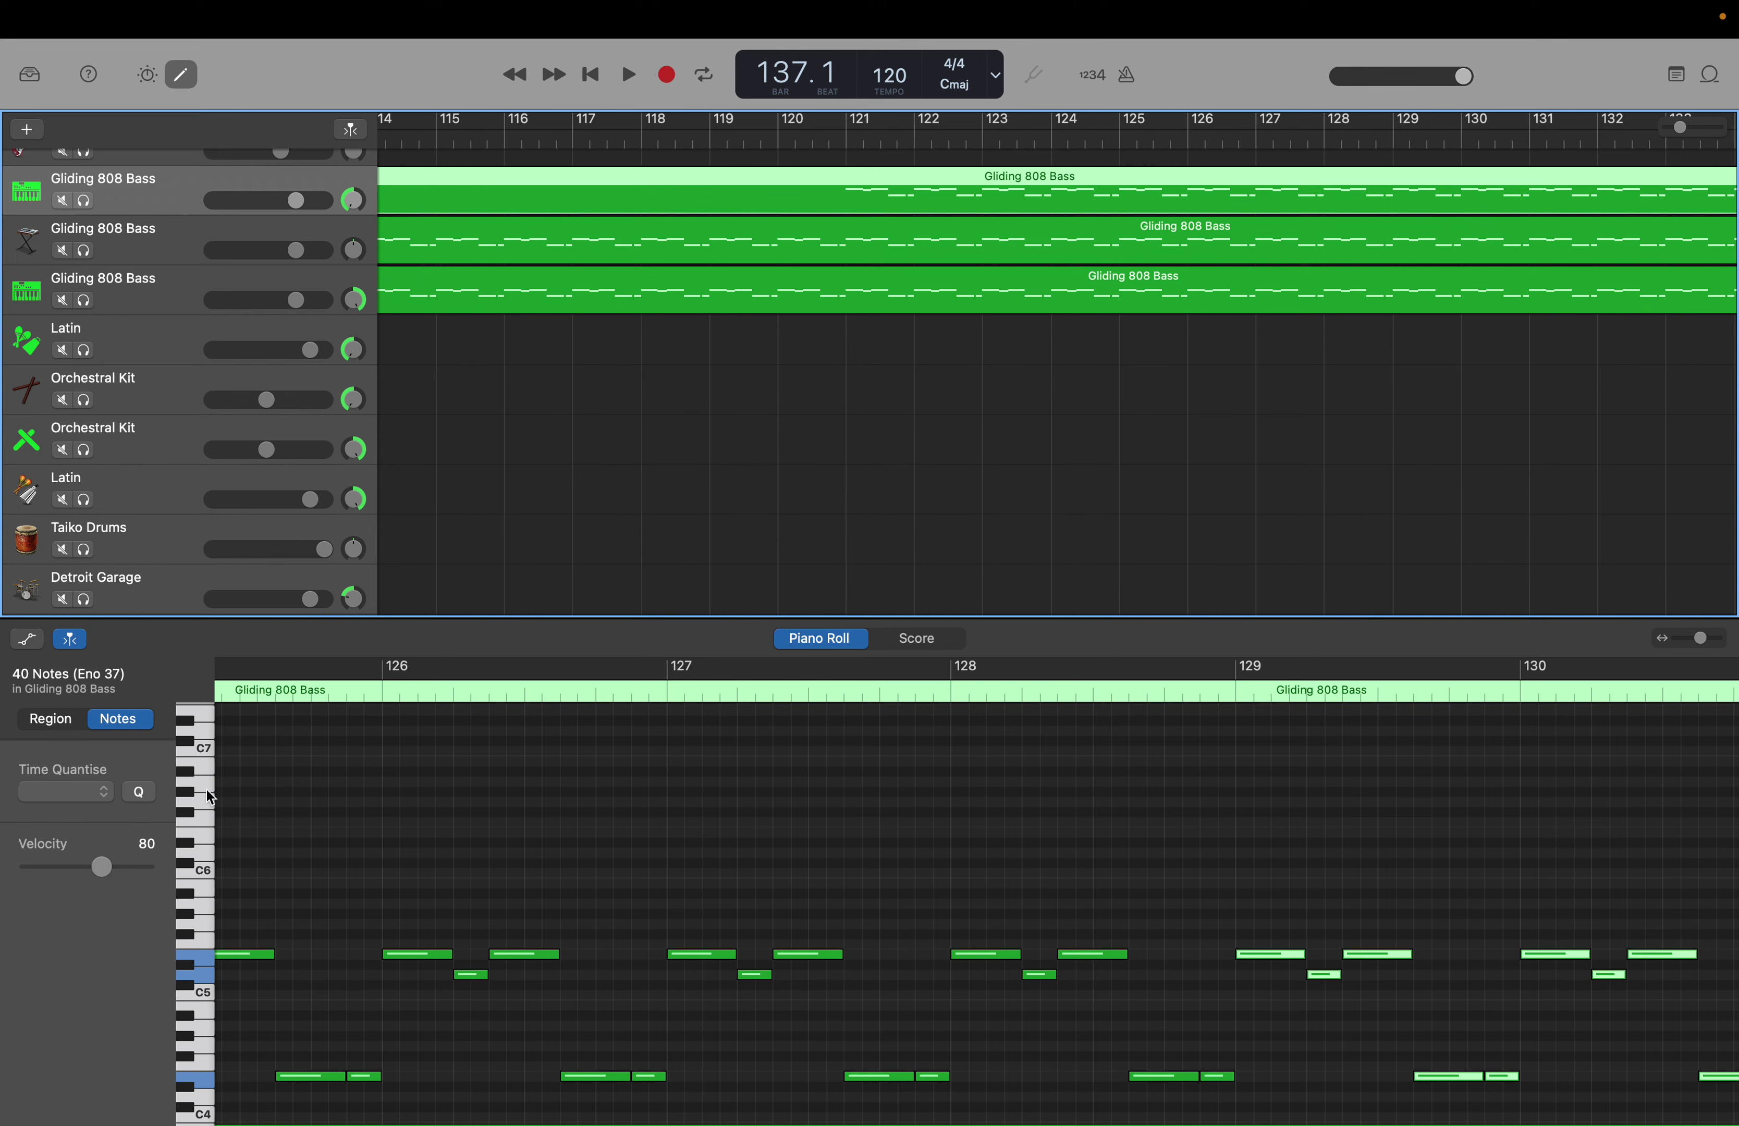
left_click(207, 844)
left_click_drag(210, 850, 195, 951)
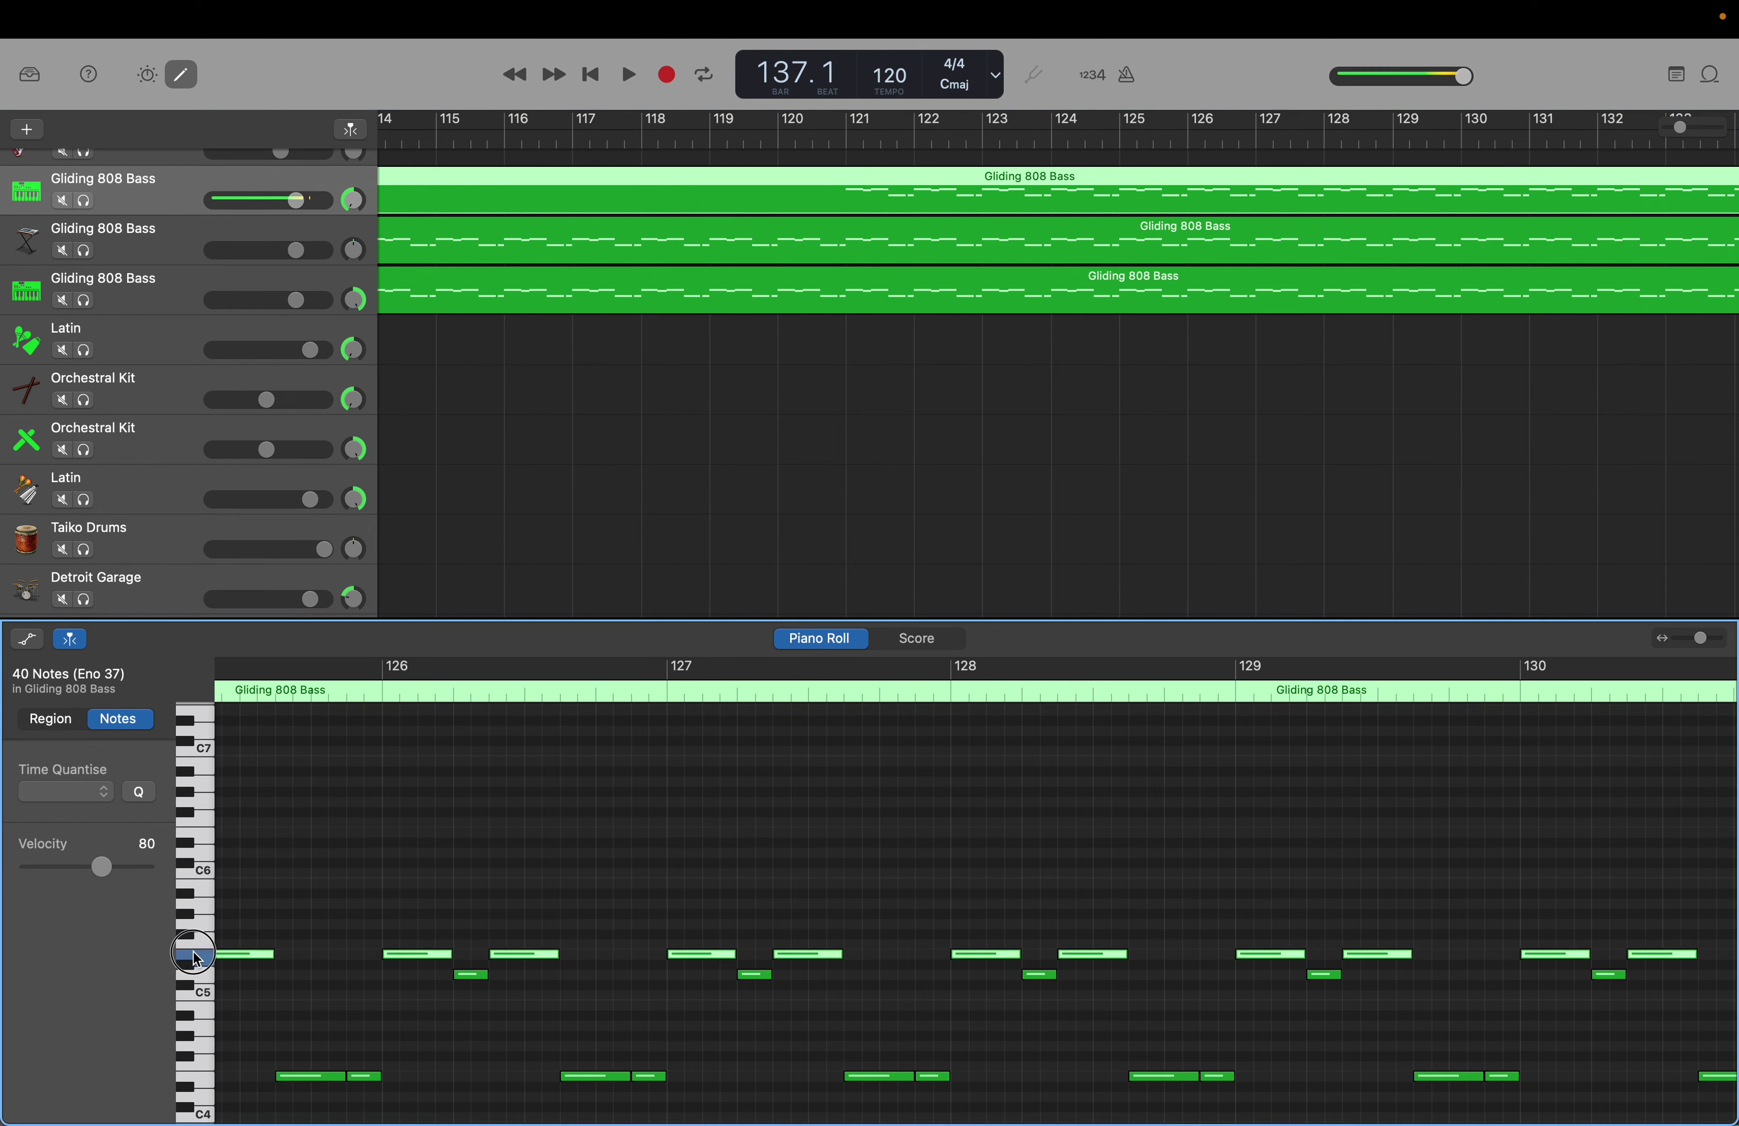
left_click_drag(201, 831, 202, 842)
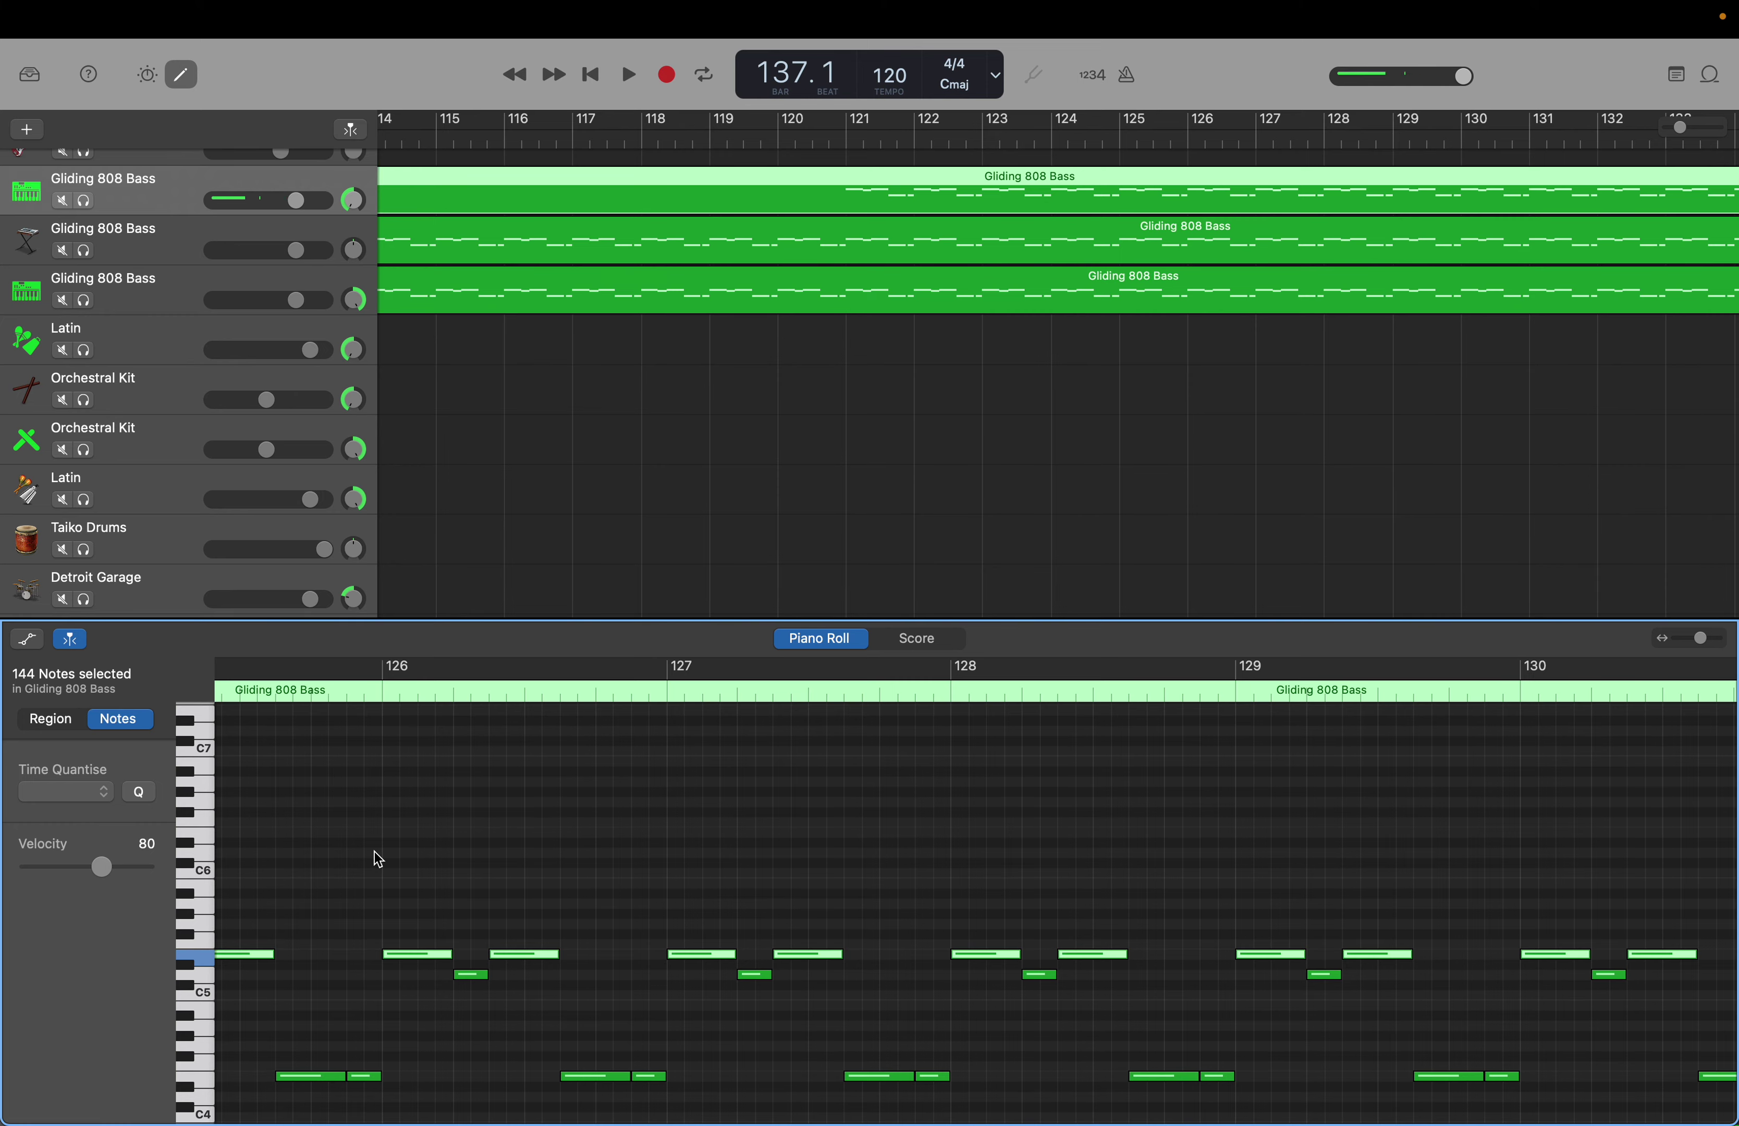
Examine the first Gliding 808 Bass region's notes from bar 127 to the region's end at bar 137
scroll(378, 859, "down", 4)
scroll(378, 859, "right", 6)
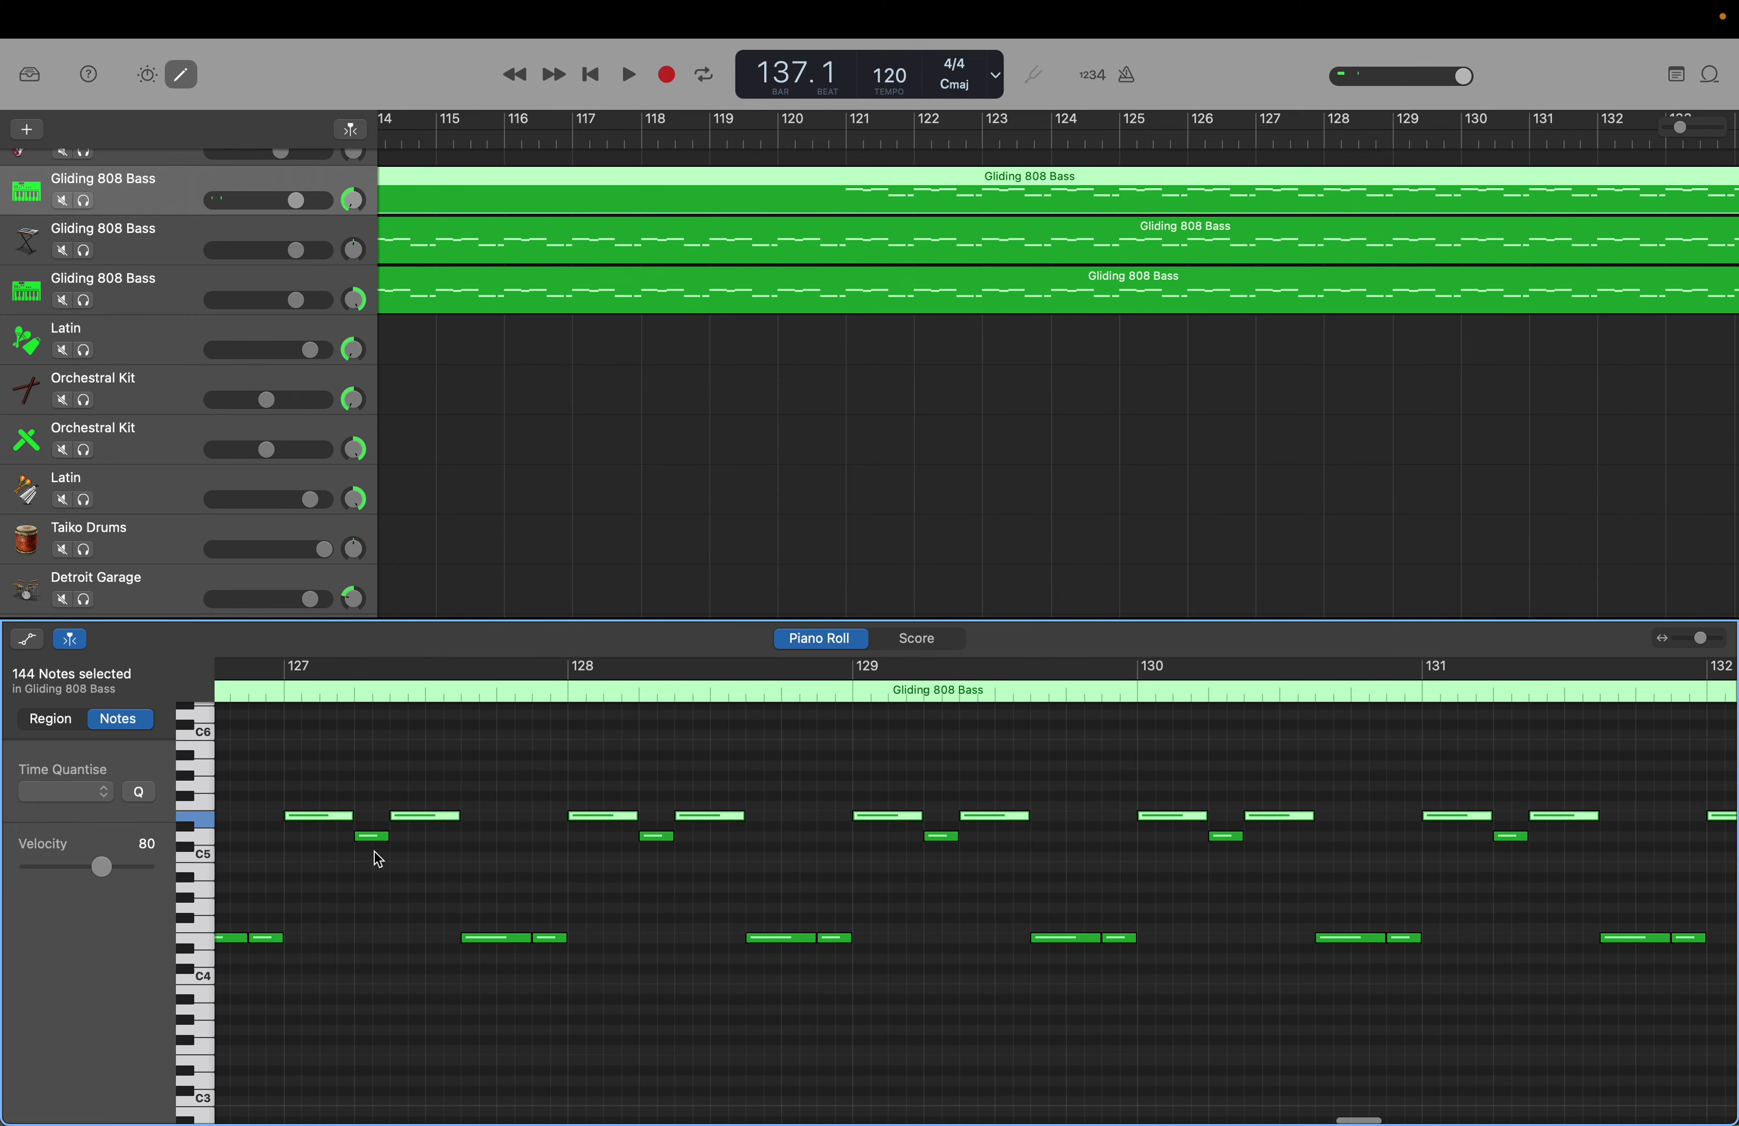
scroll(377, 860, "right", 15)
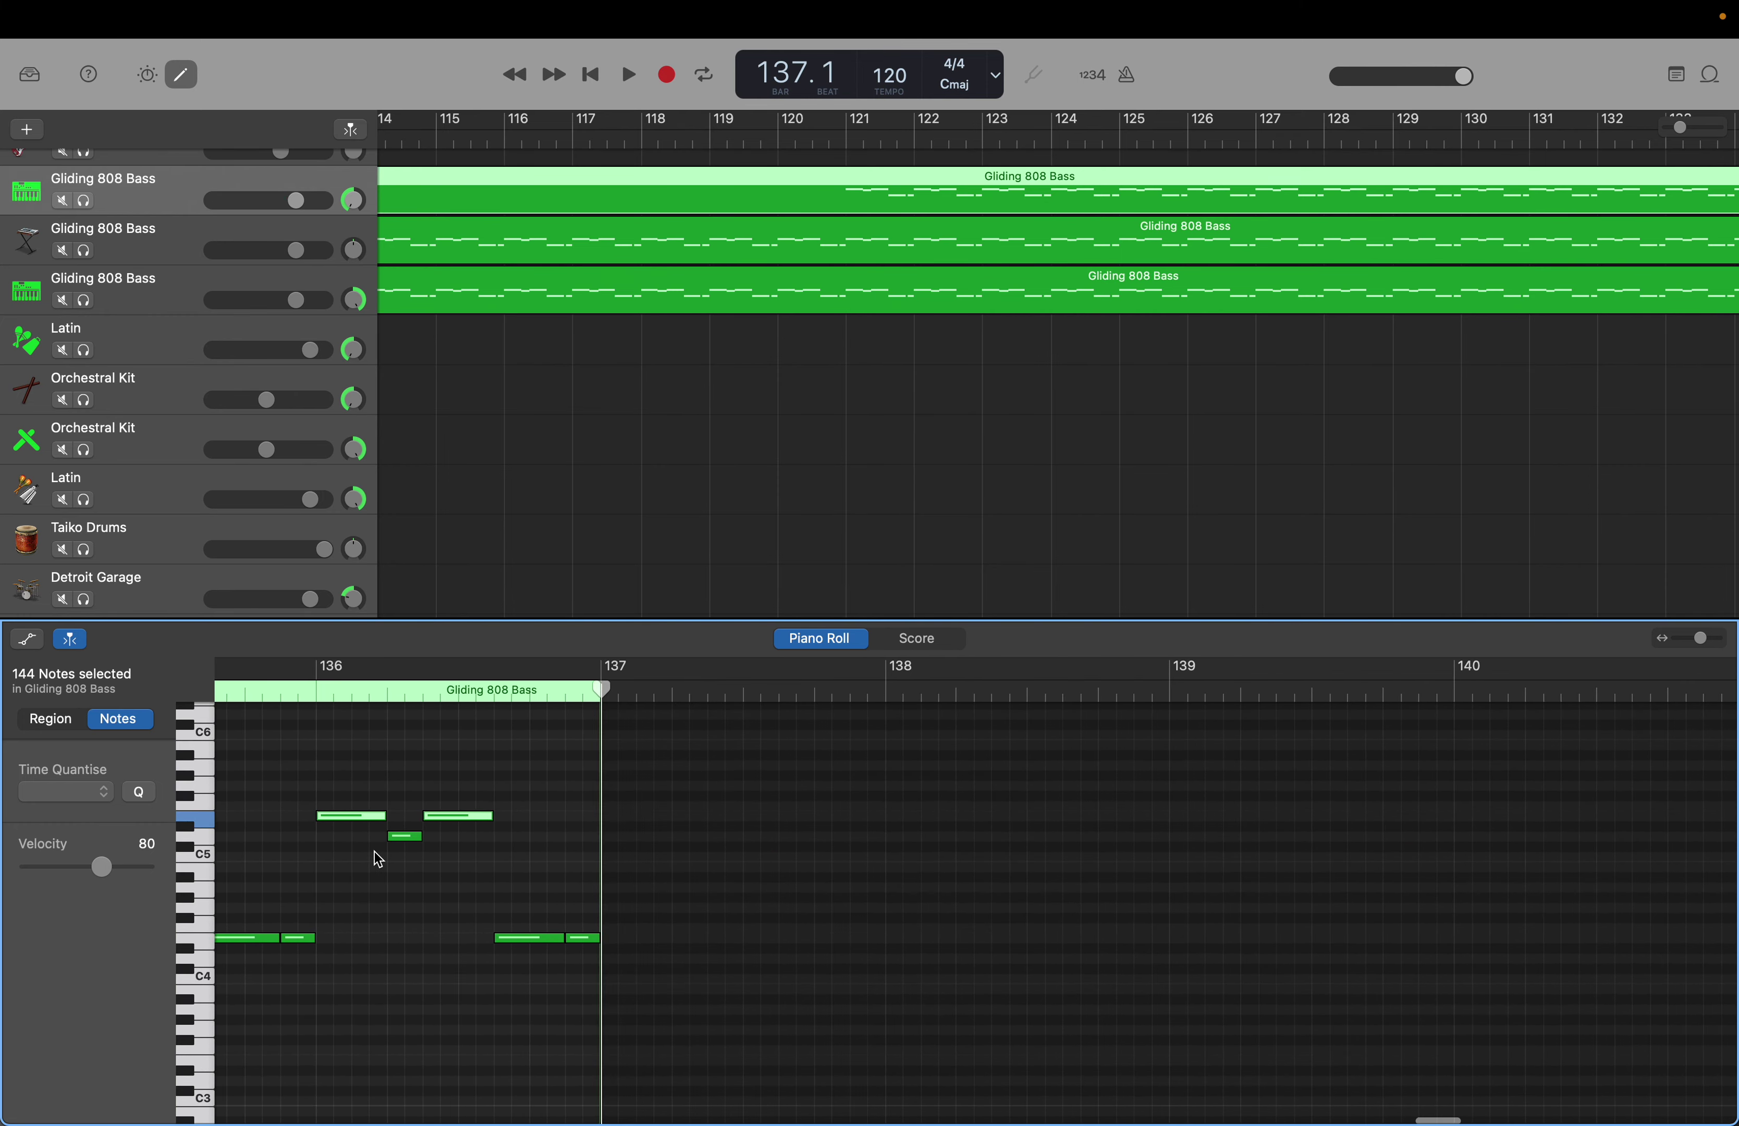
scroll(374, 851, "left", 4)
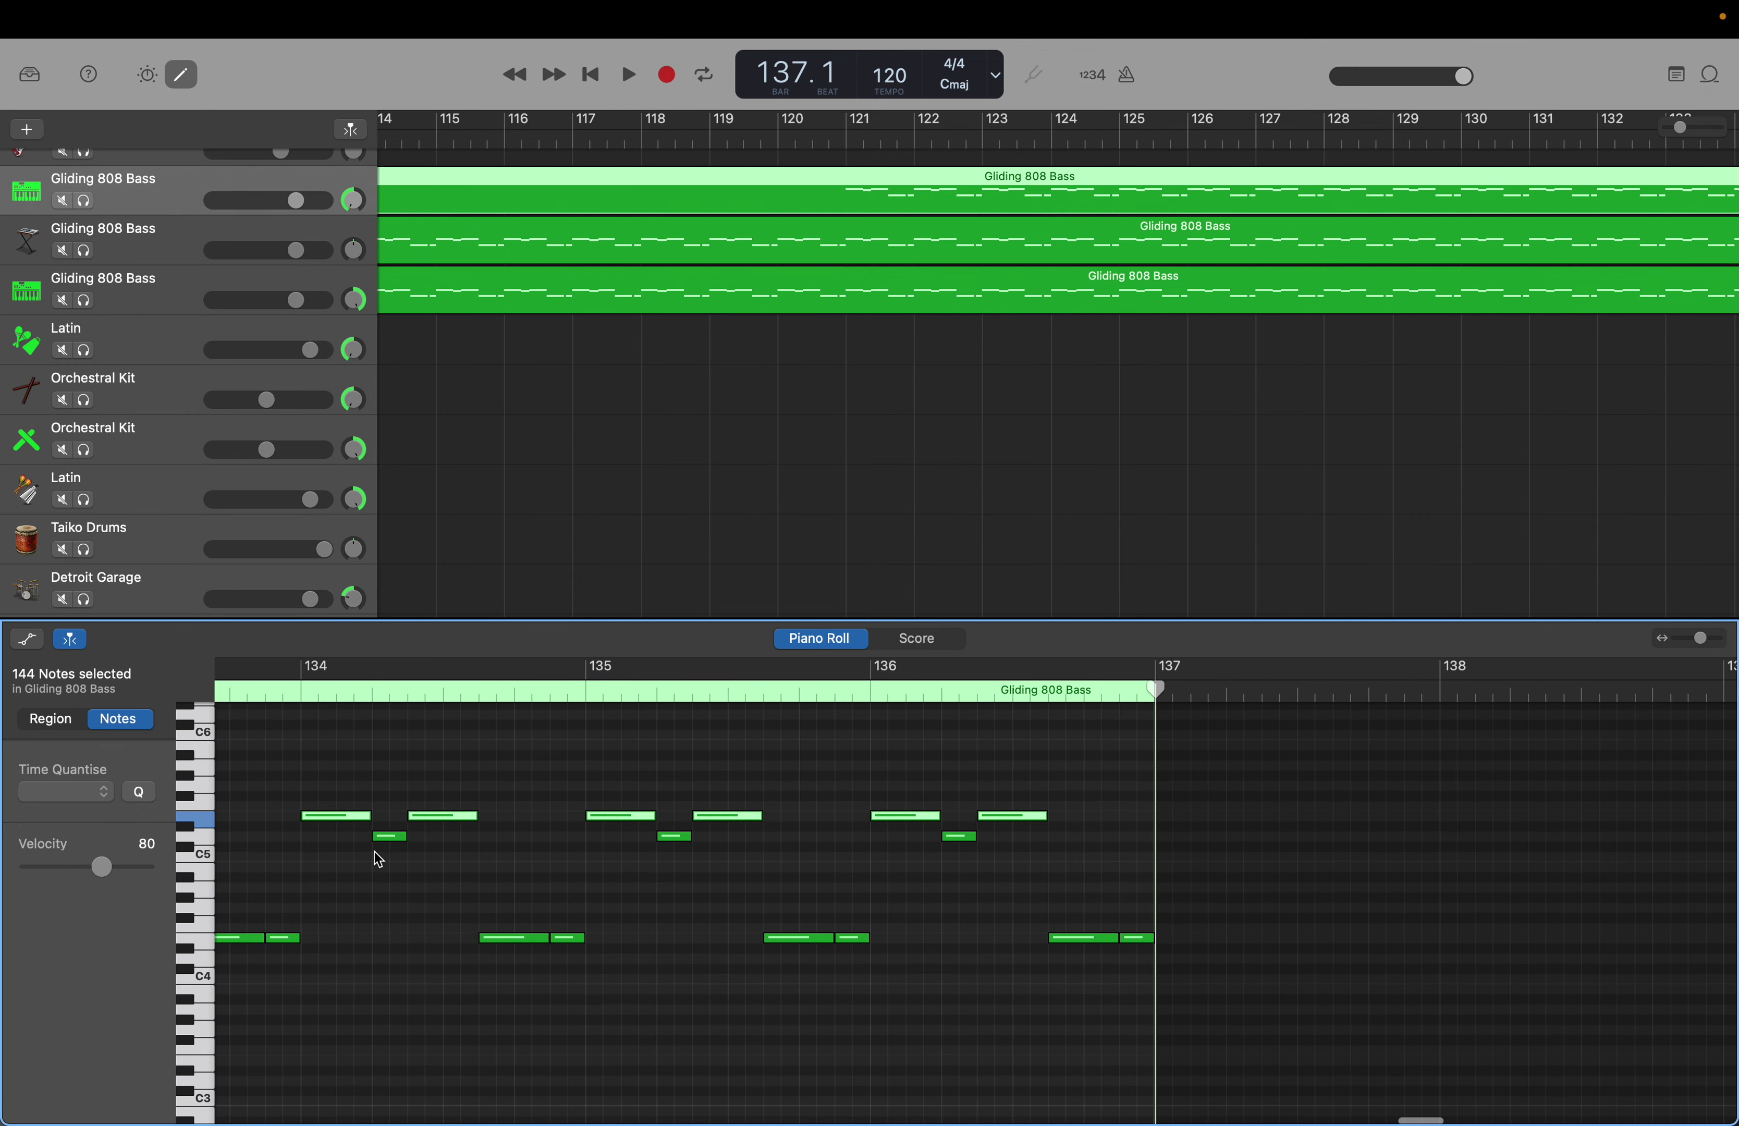
scroll(378, 859, "up", 1)
scroll(378, 859, "left", 4)
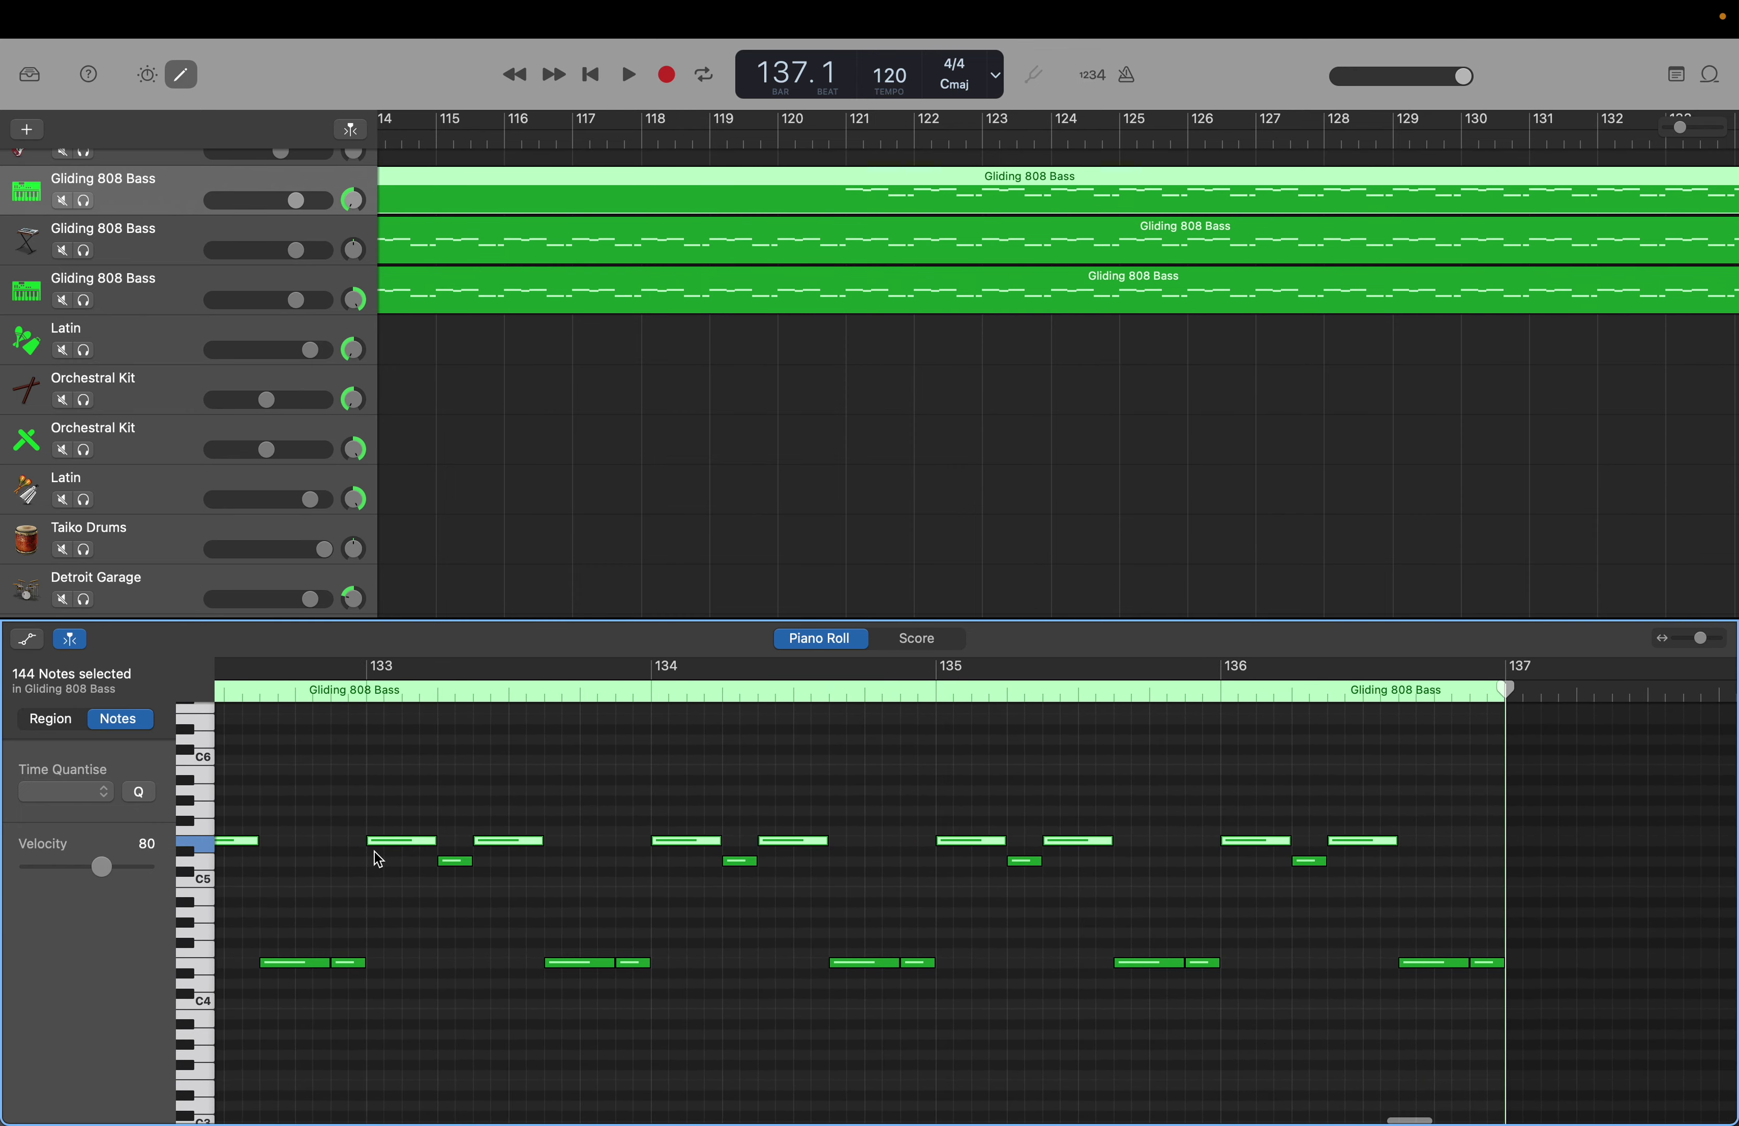
scroll(374, 852, "left", 4)
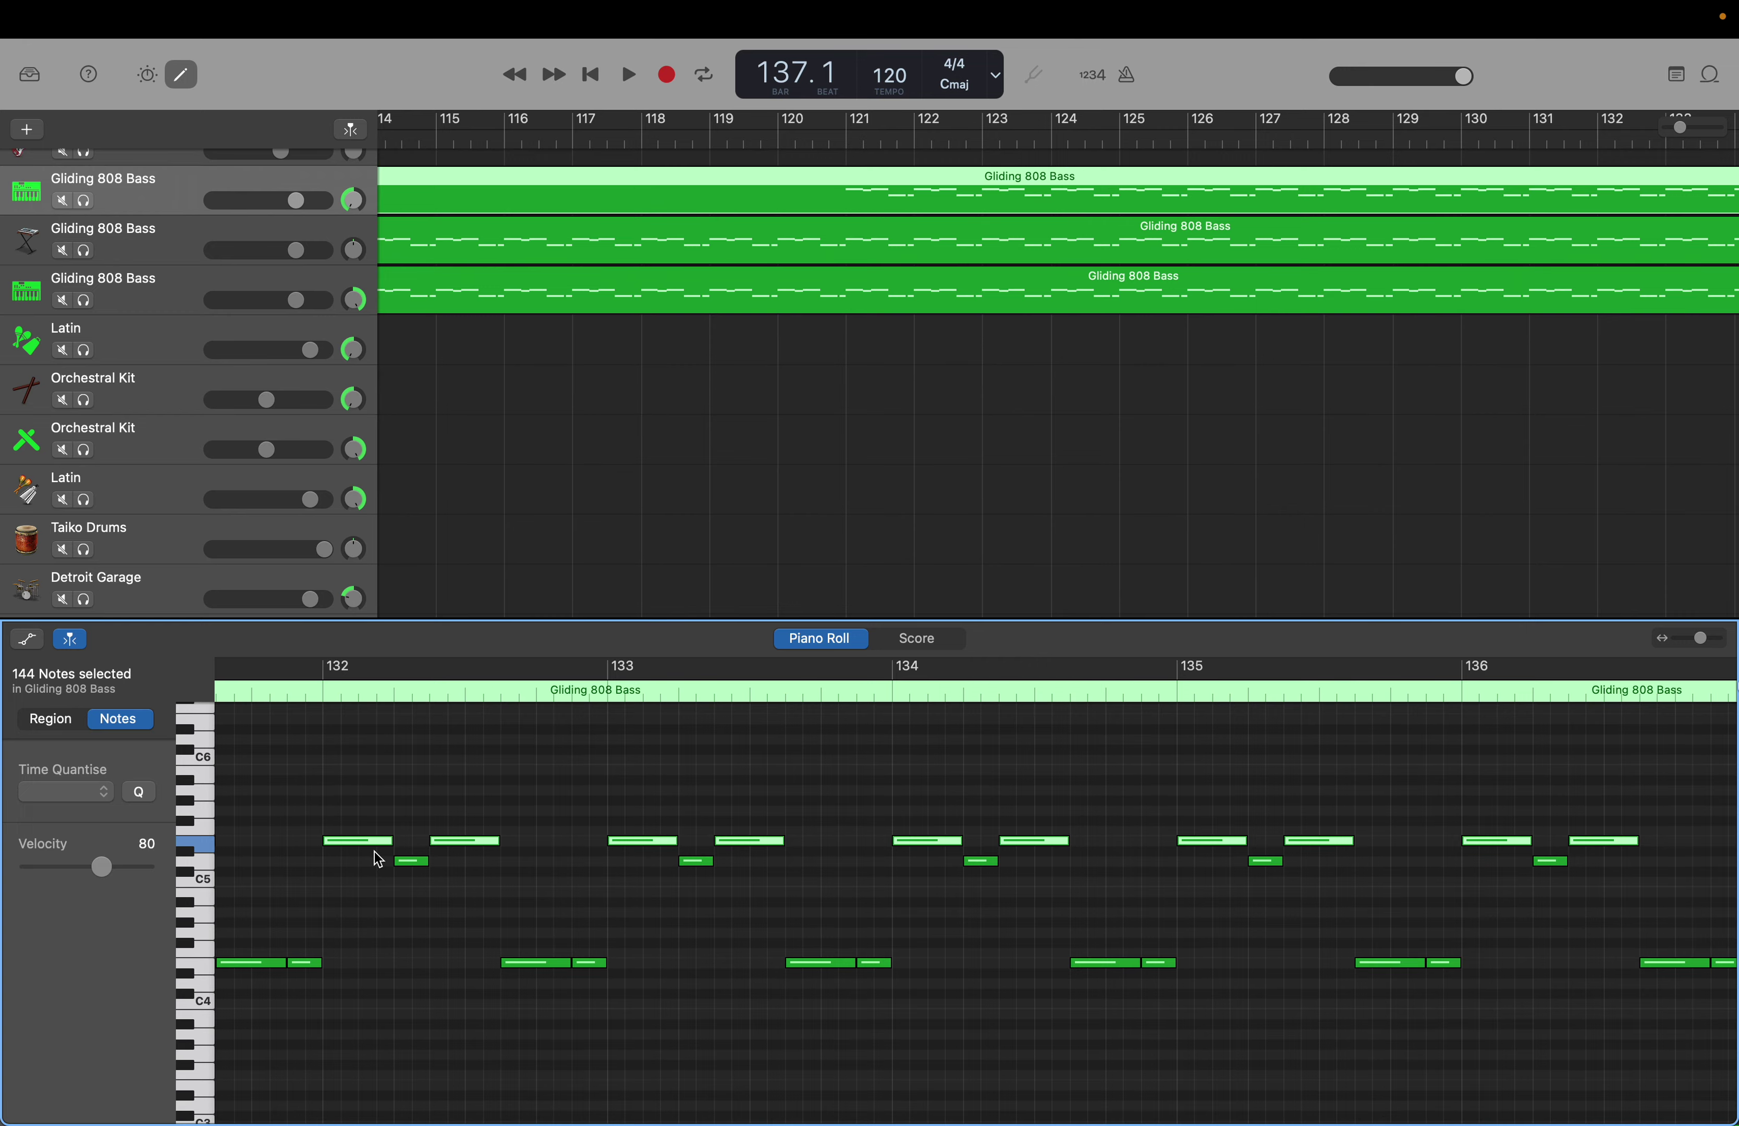
Switch to Notes, remove the blank line above "16: snare roll 2" in the W3: Composing note, and return to GarageBand
key("super+Tab")
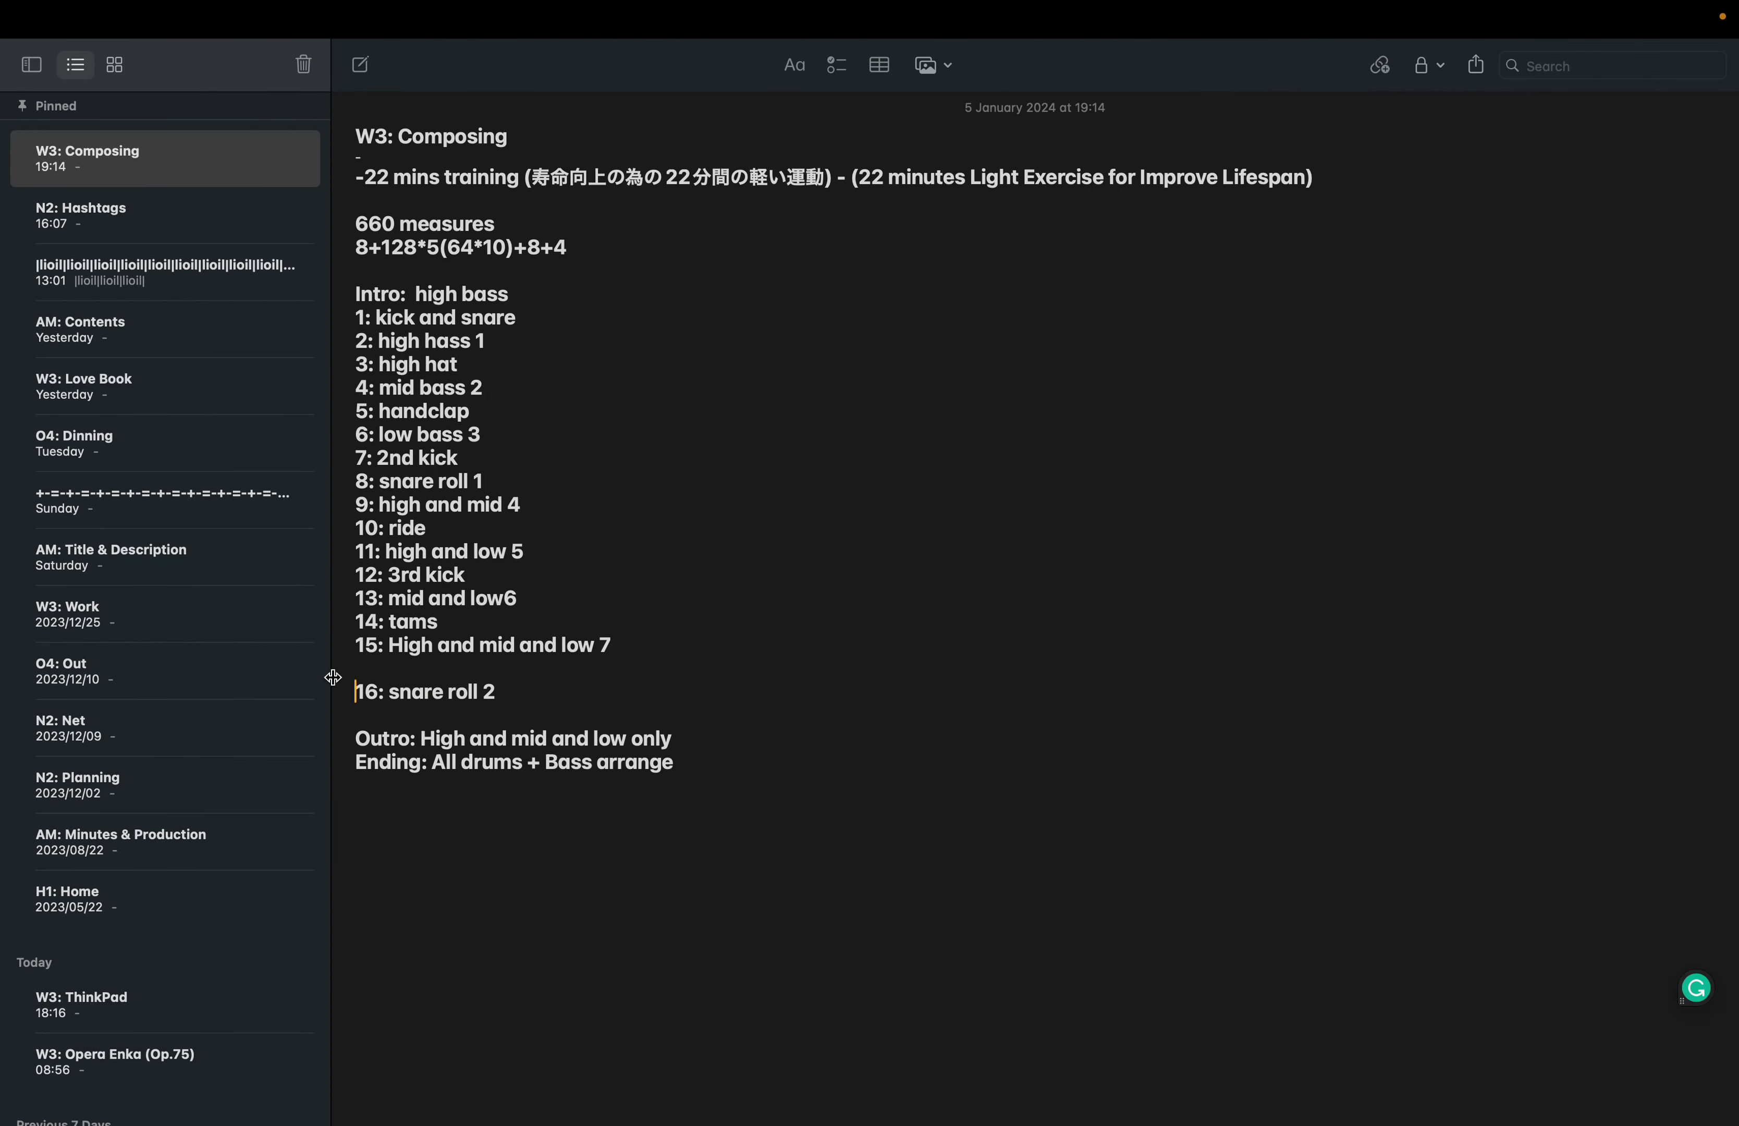
key("BackSpace")
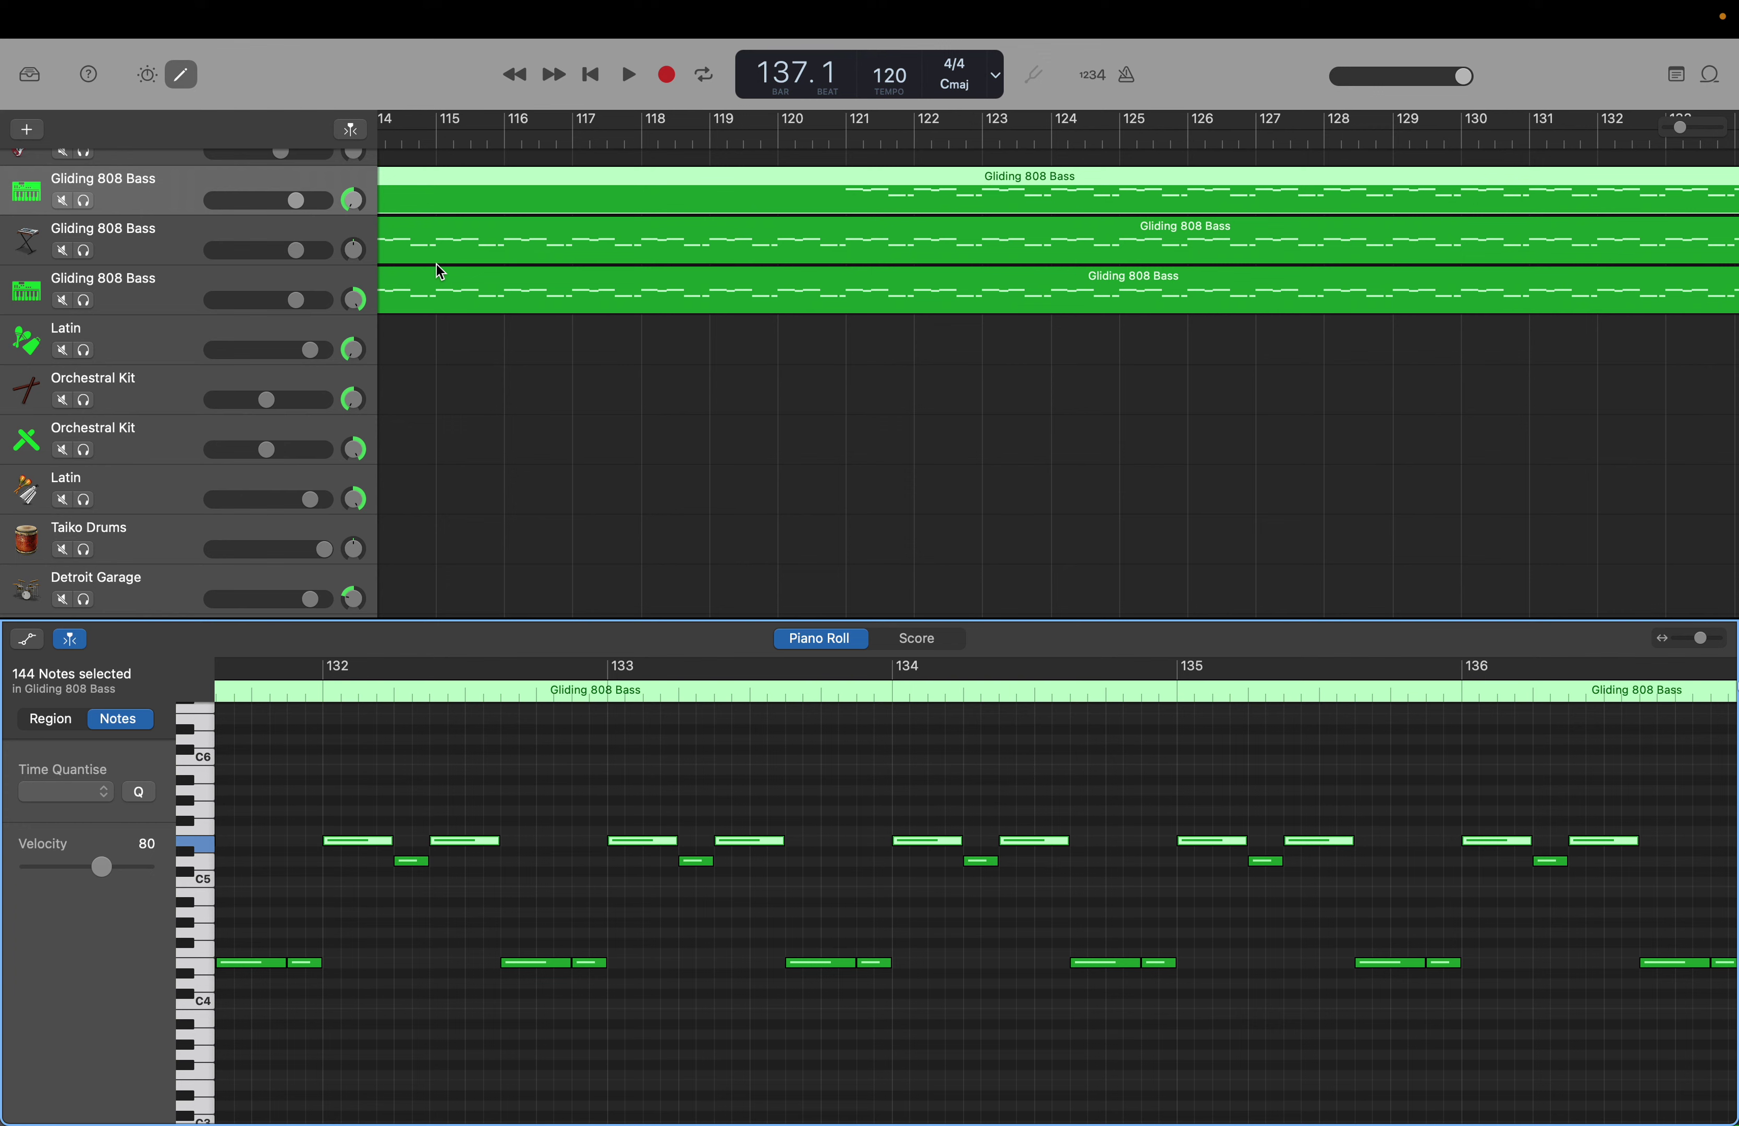
mouse_move(1109, 14)
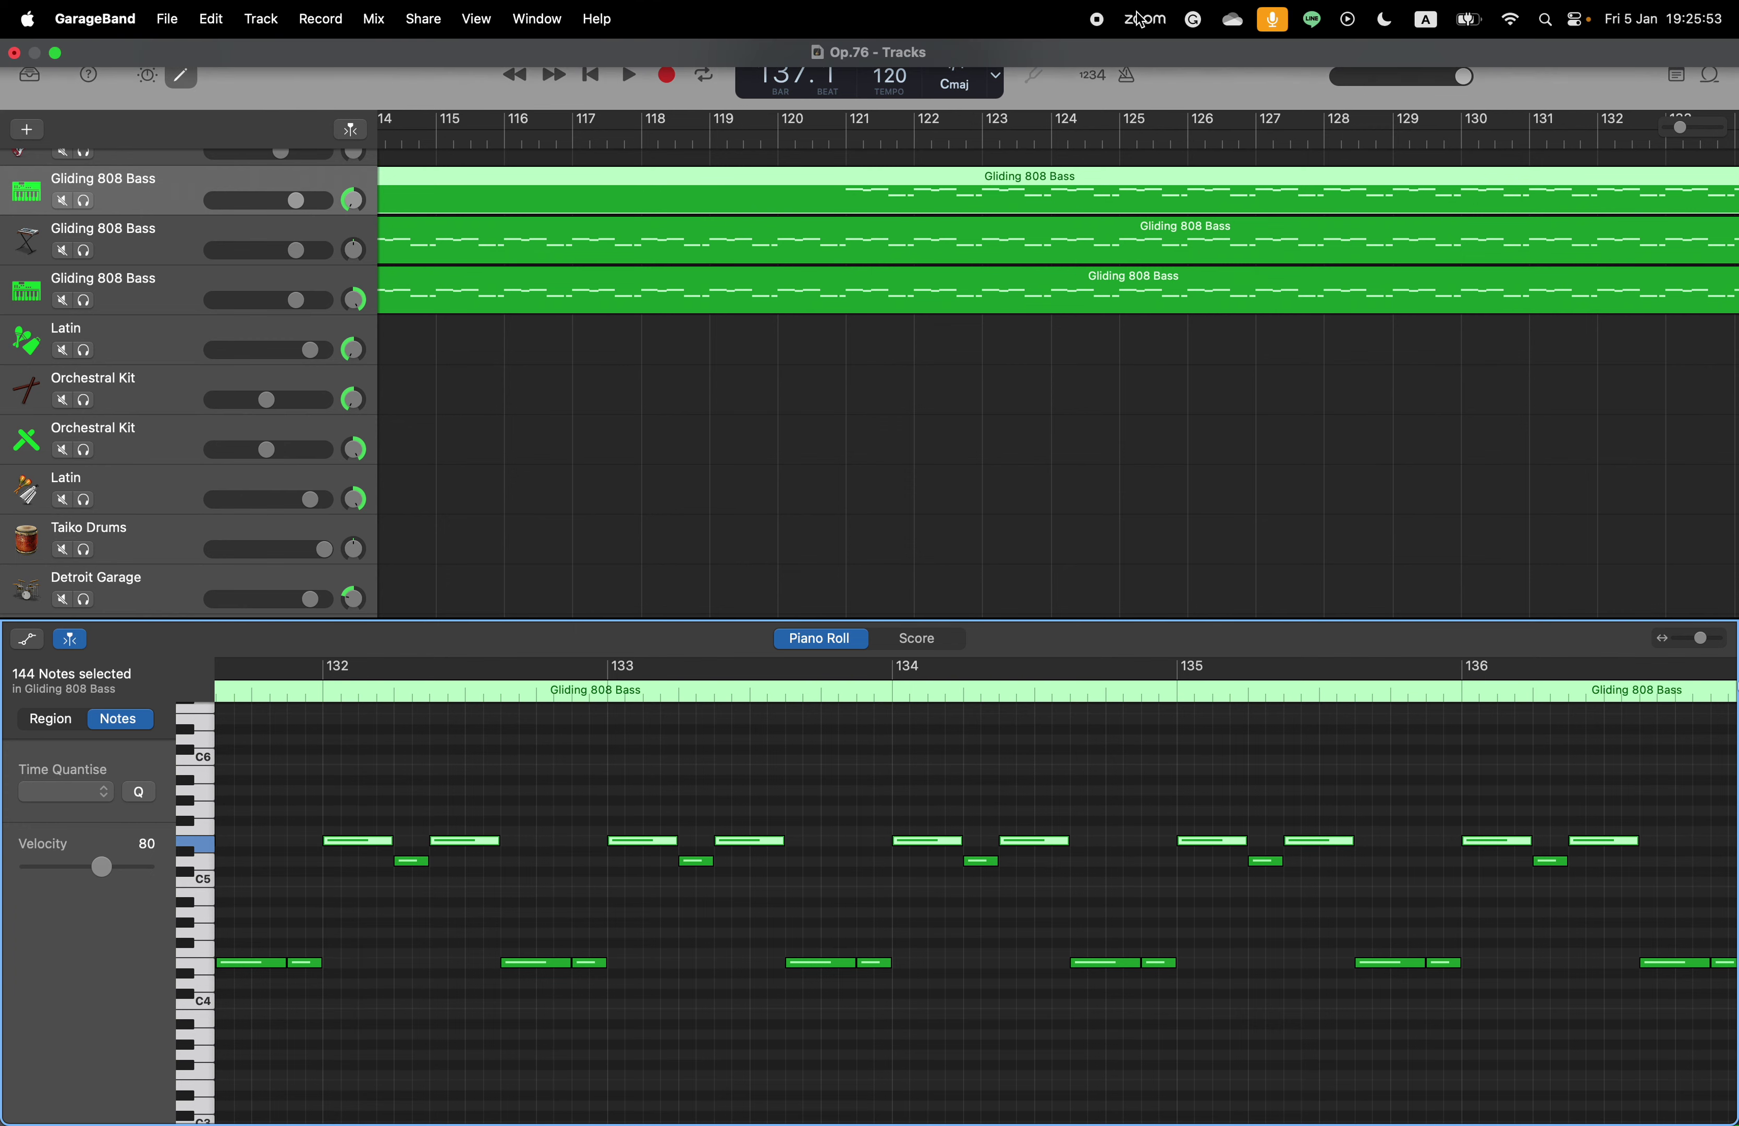